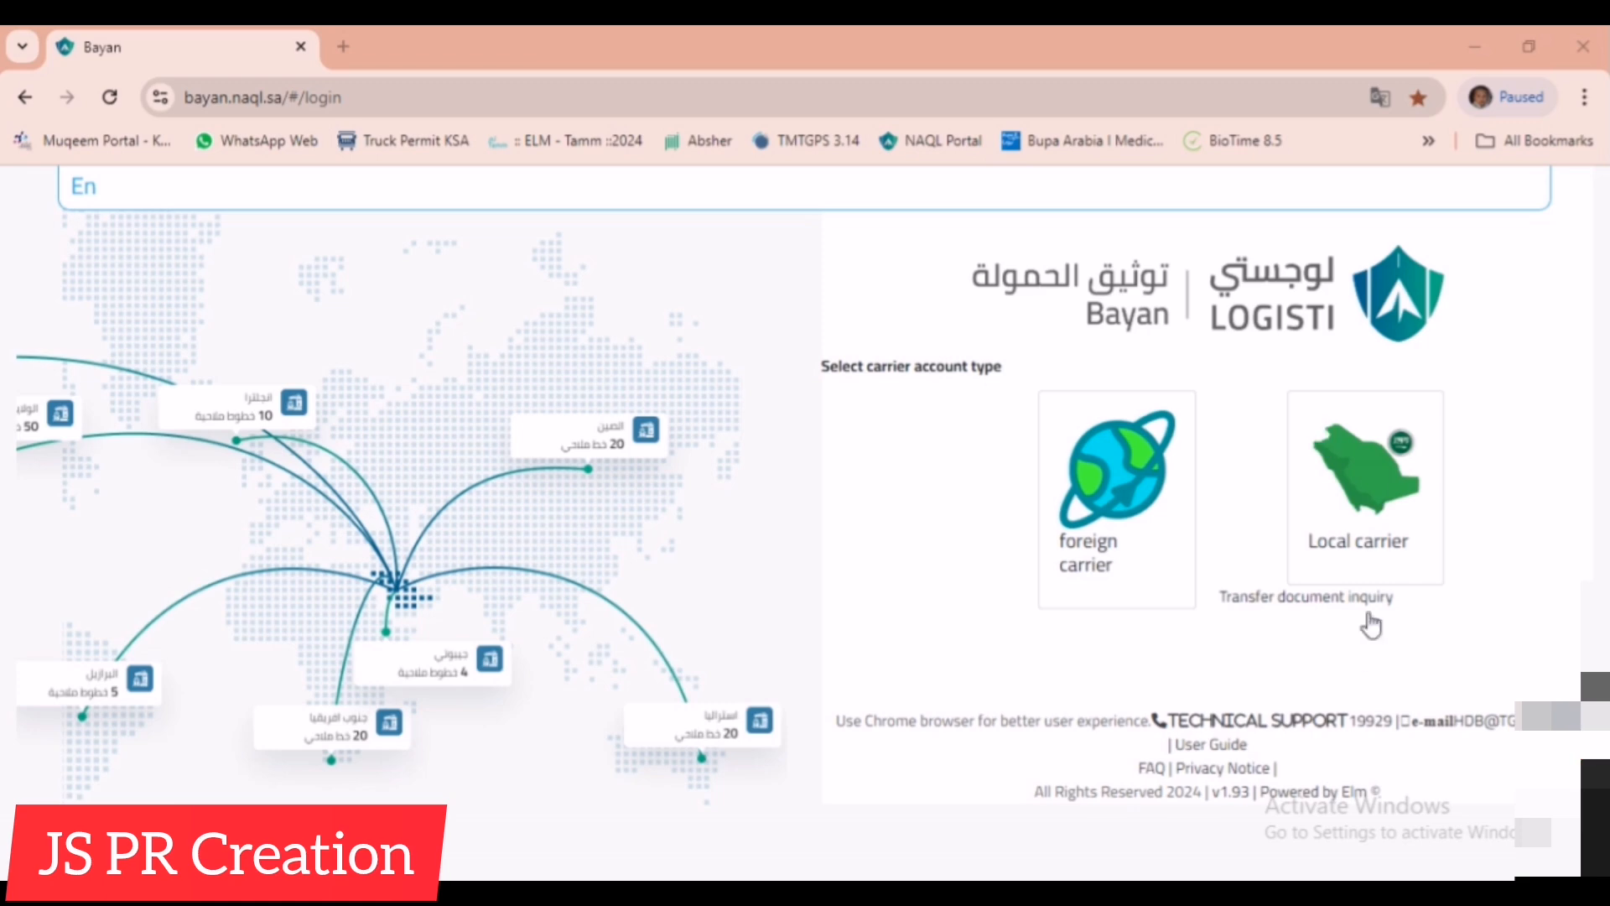
Log in as a local carrier from a saved account with Mobile SMS verification
left_click(1388, 482)
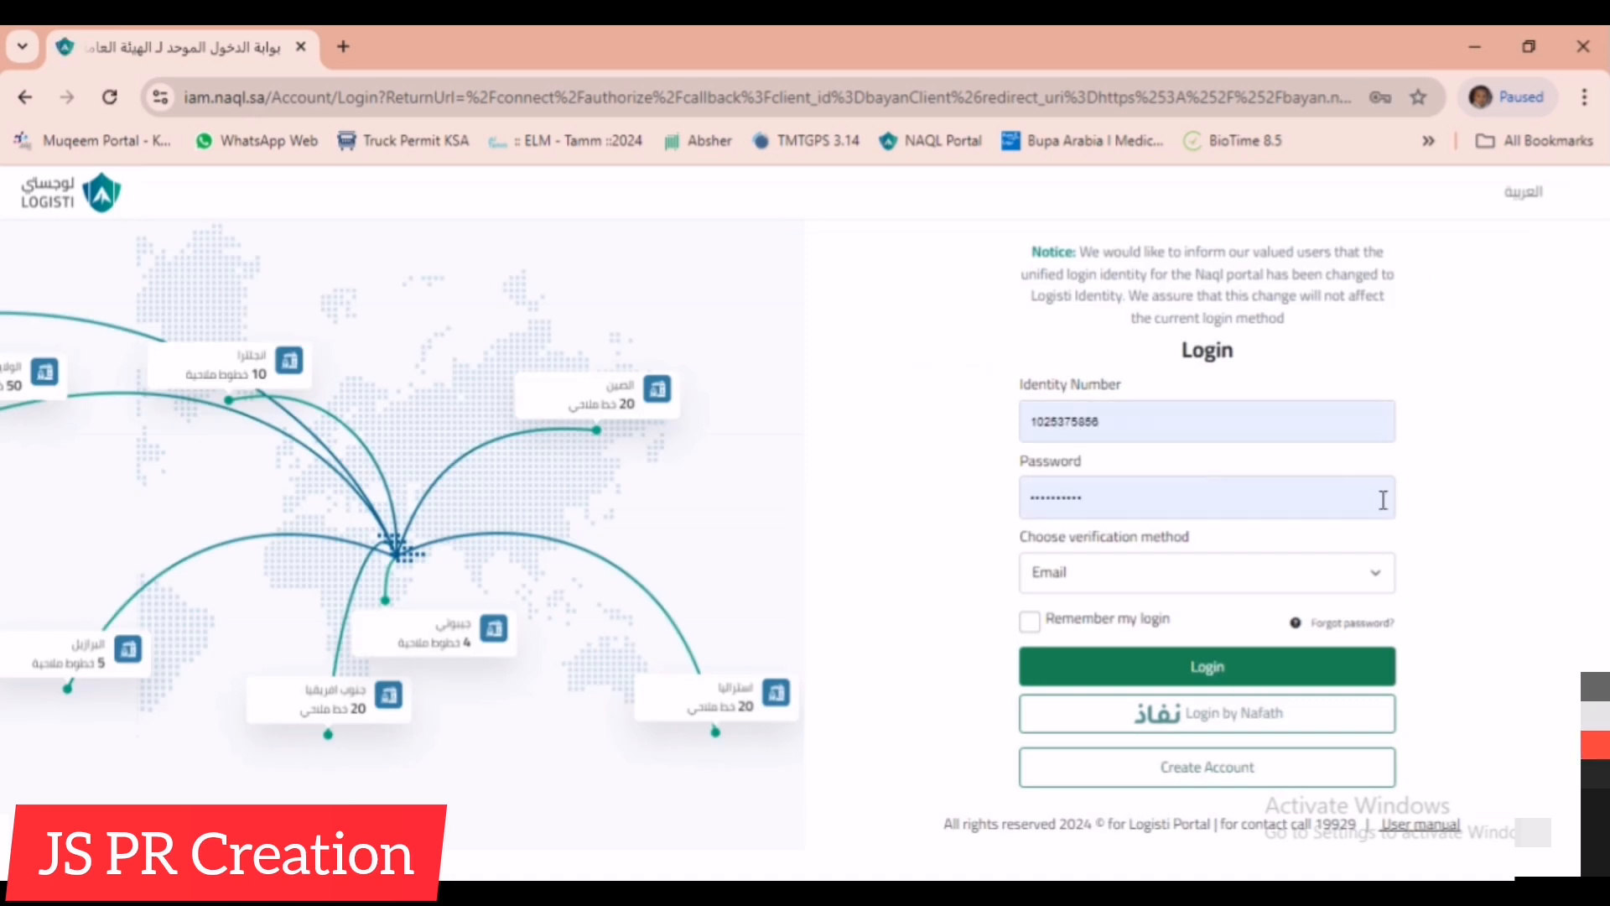
left_click(1210, 430)
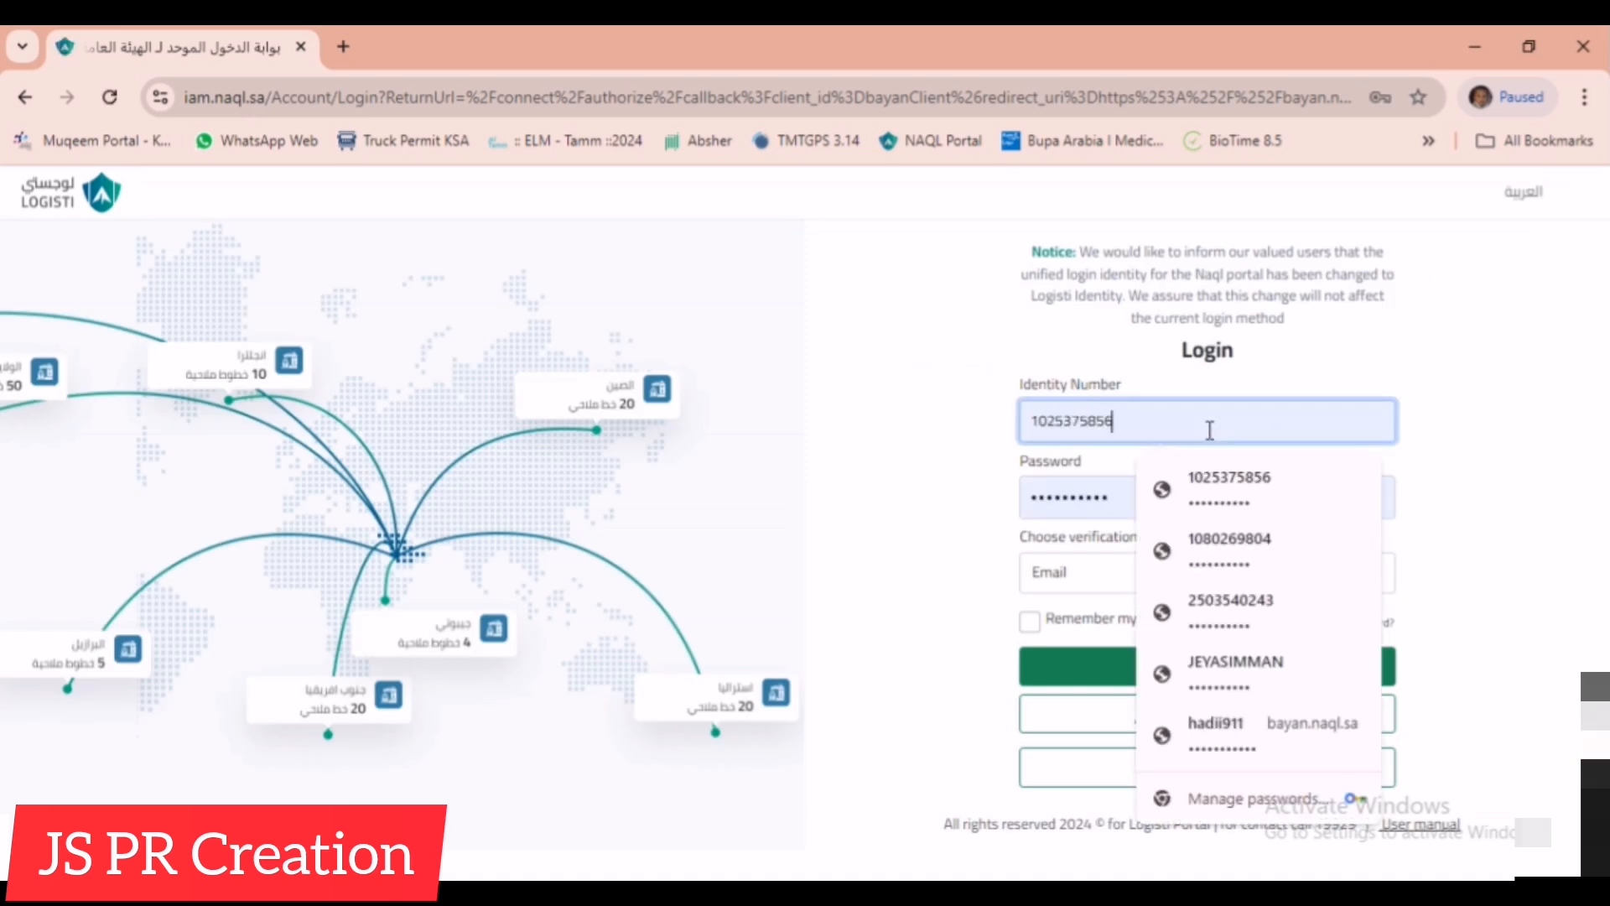
left_click(1247, 661)
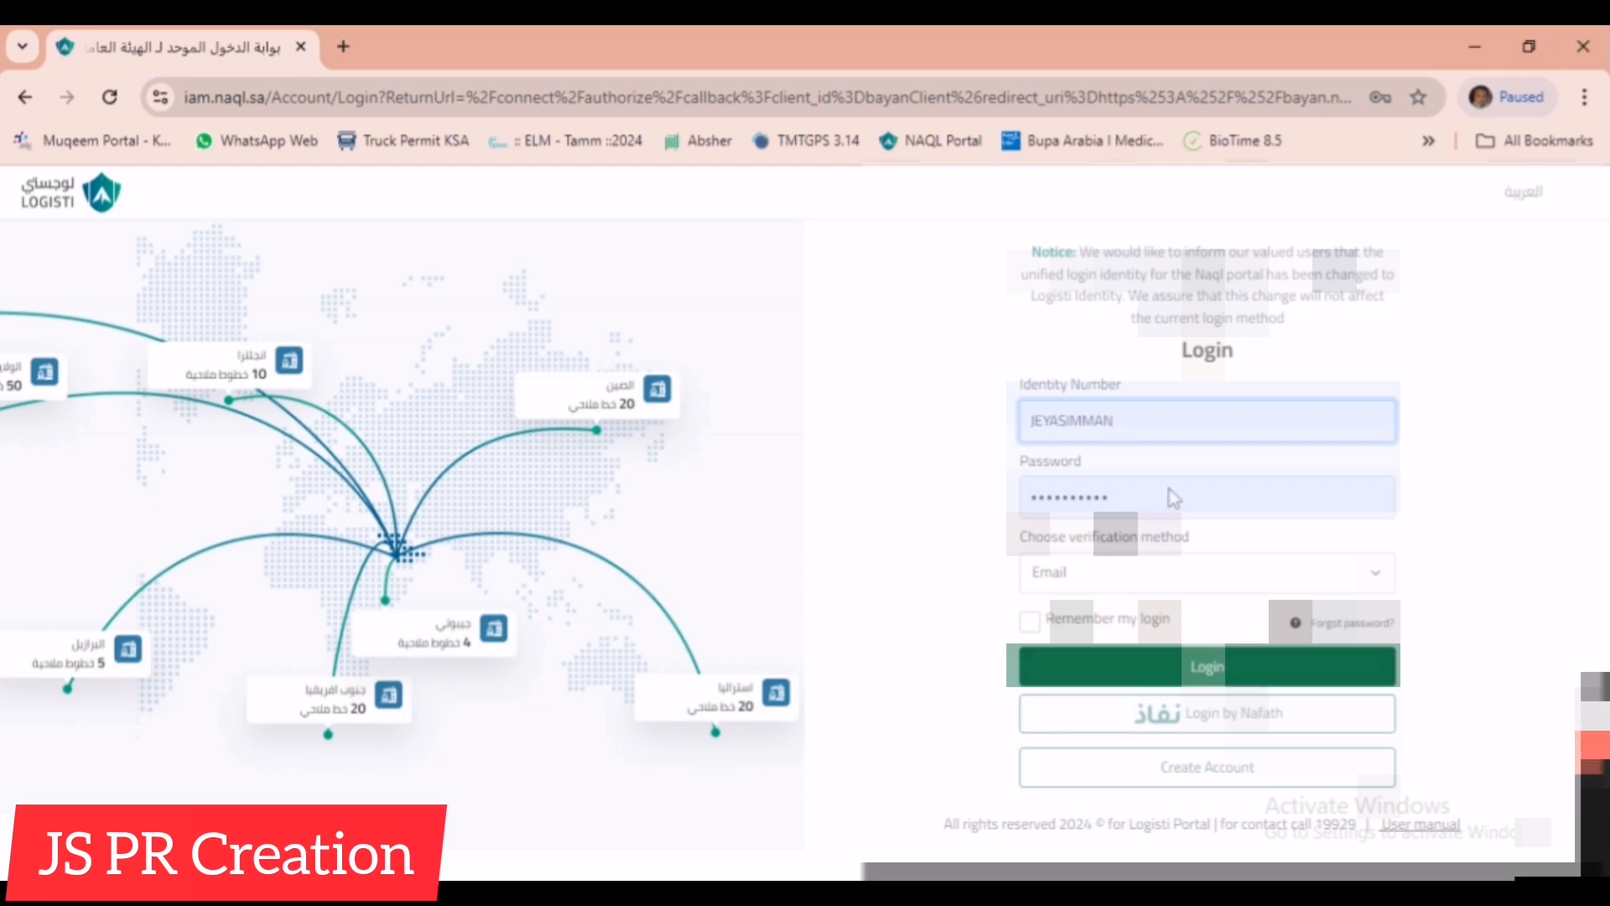
left_click(1201, 577)
left_click(1139, 646)
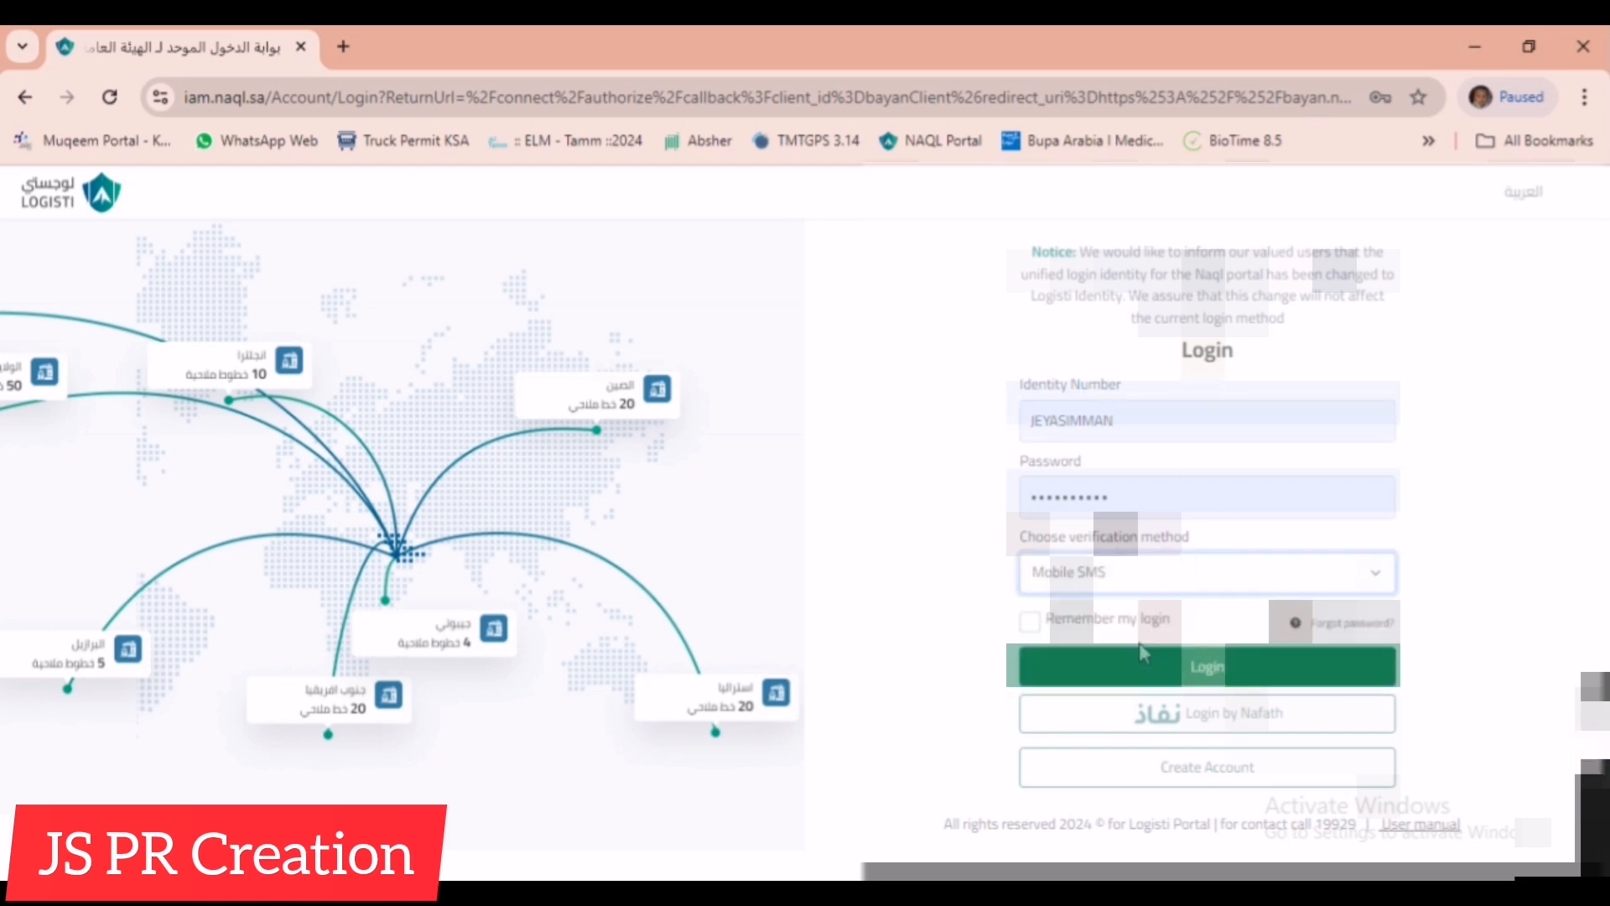
left_click(1296, 678)
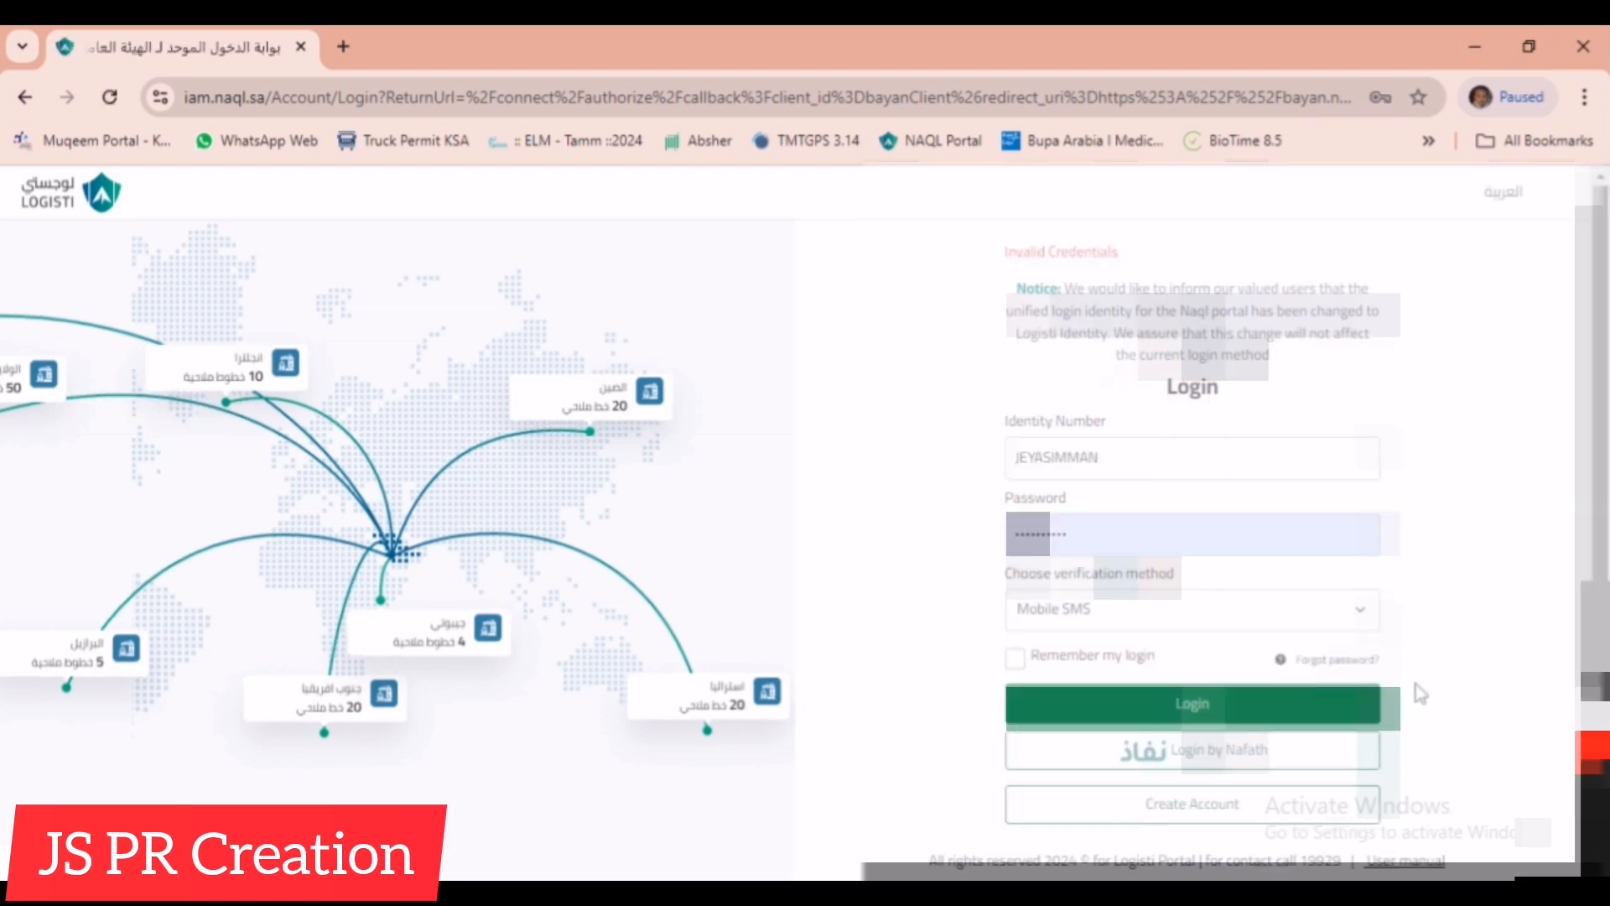
Retry the login with a different saved account after the Invalid Credentials error
left_click(1173, 459)
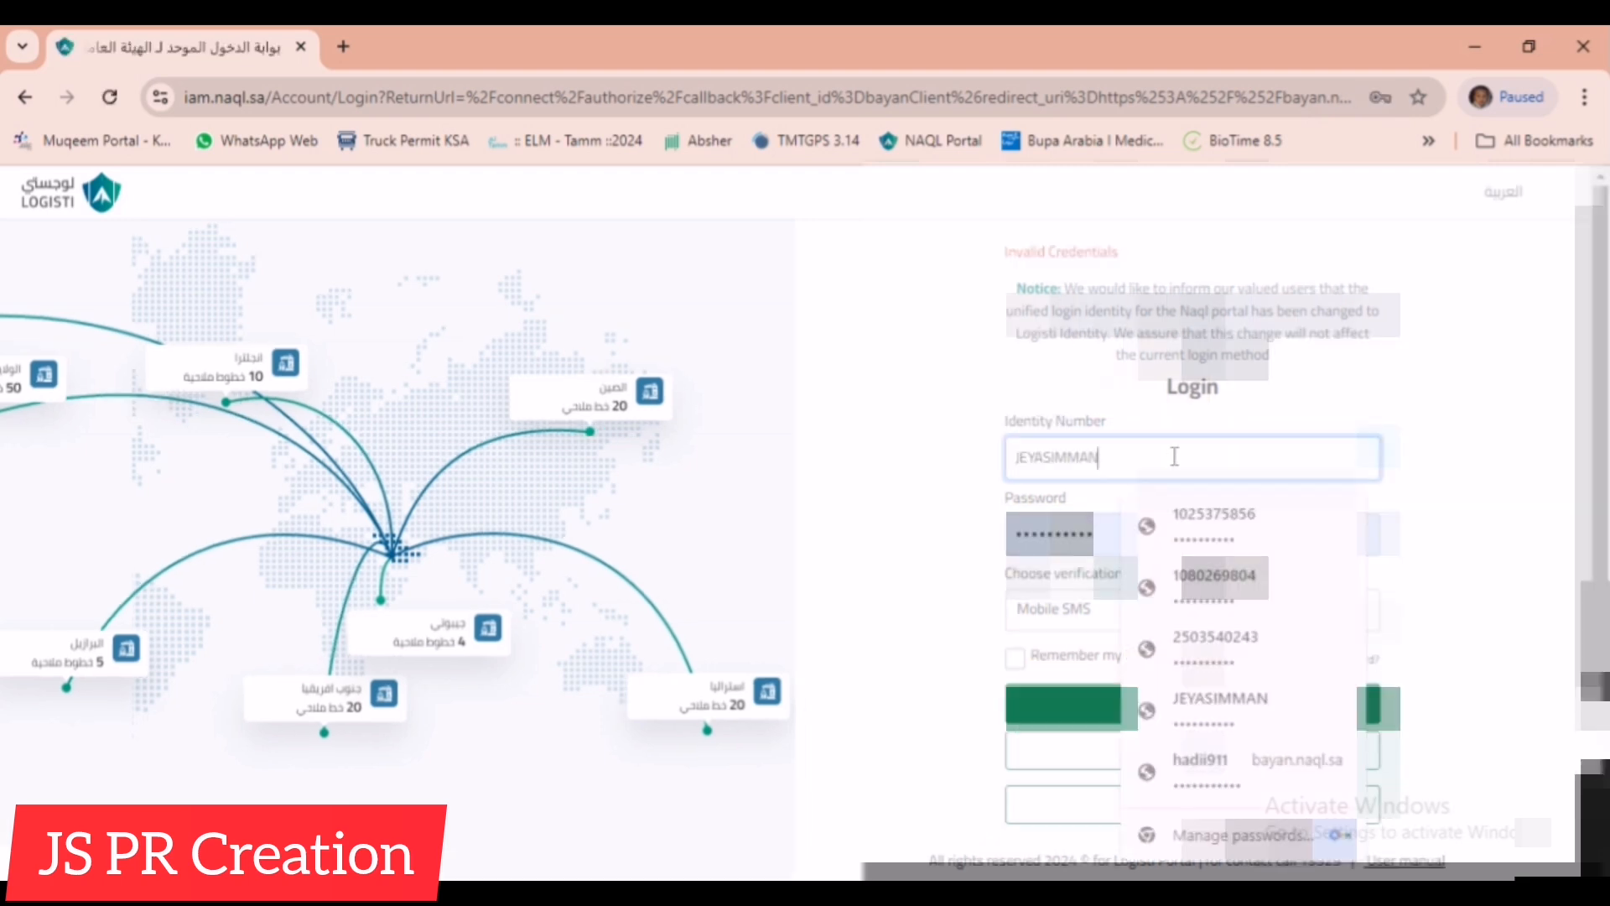
left_click(1215, 646)
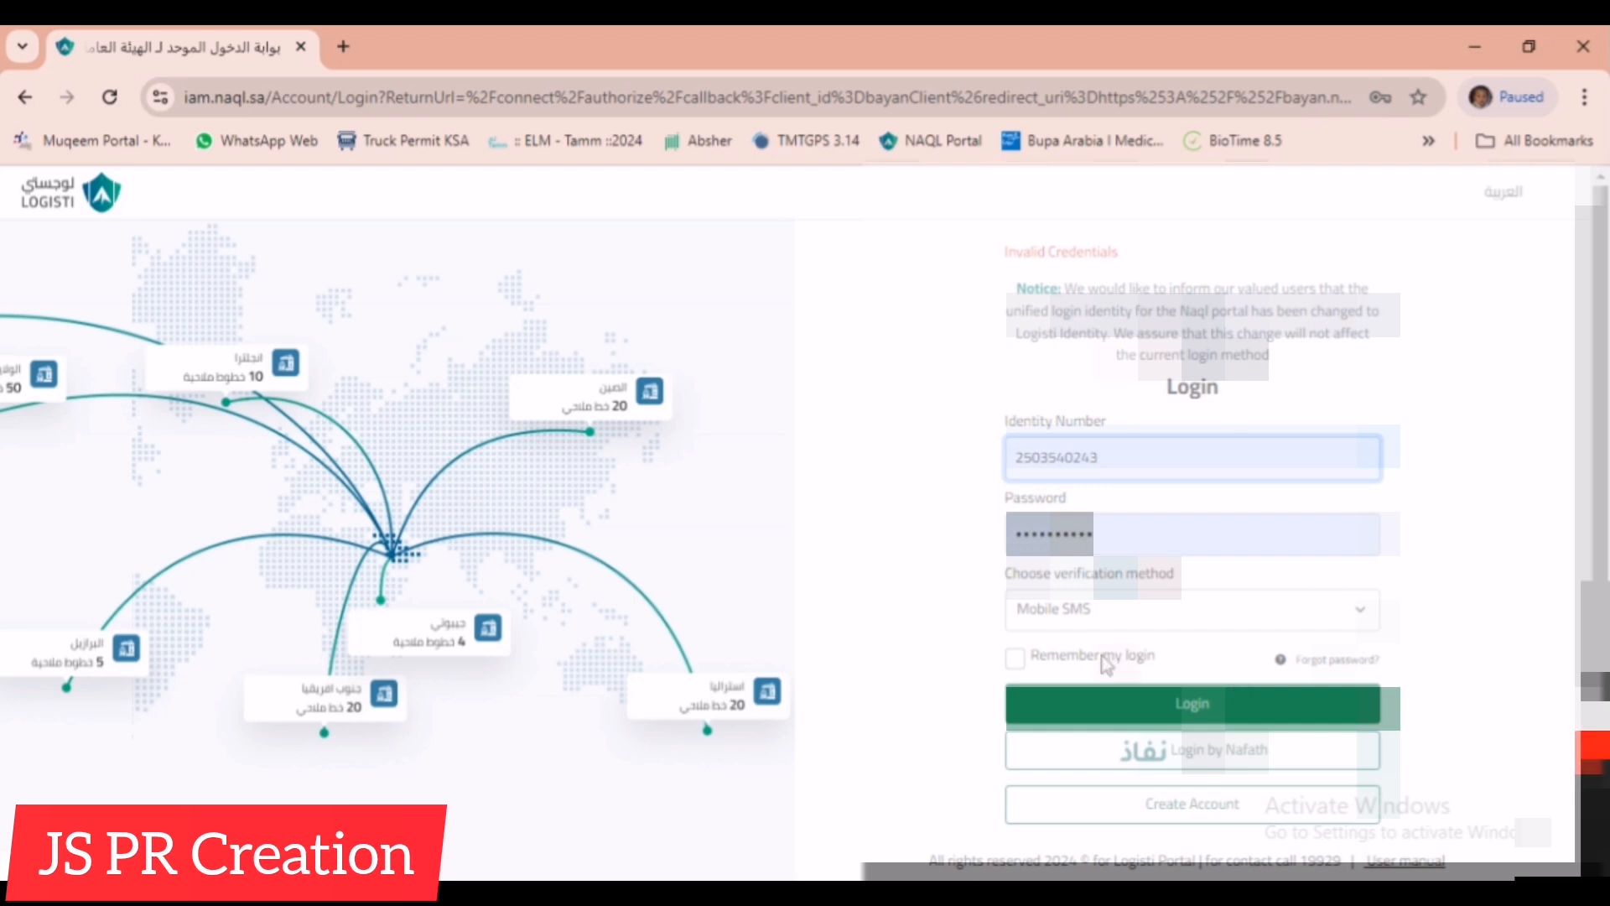
left_click(1189, 705)
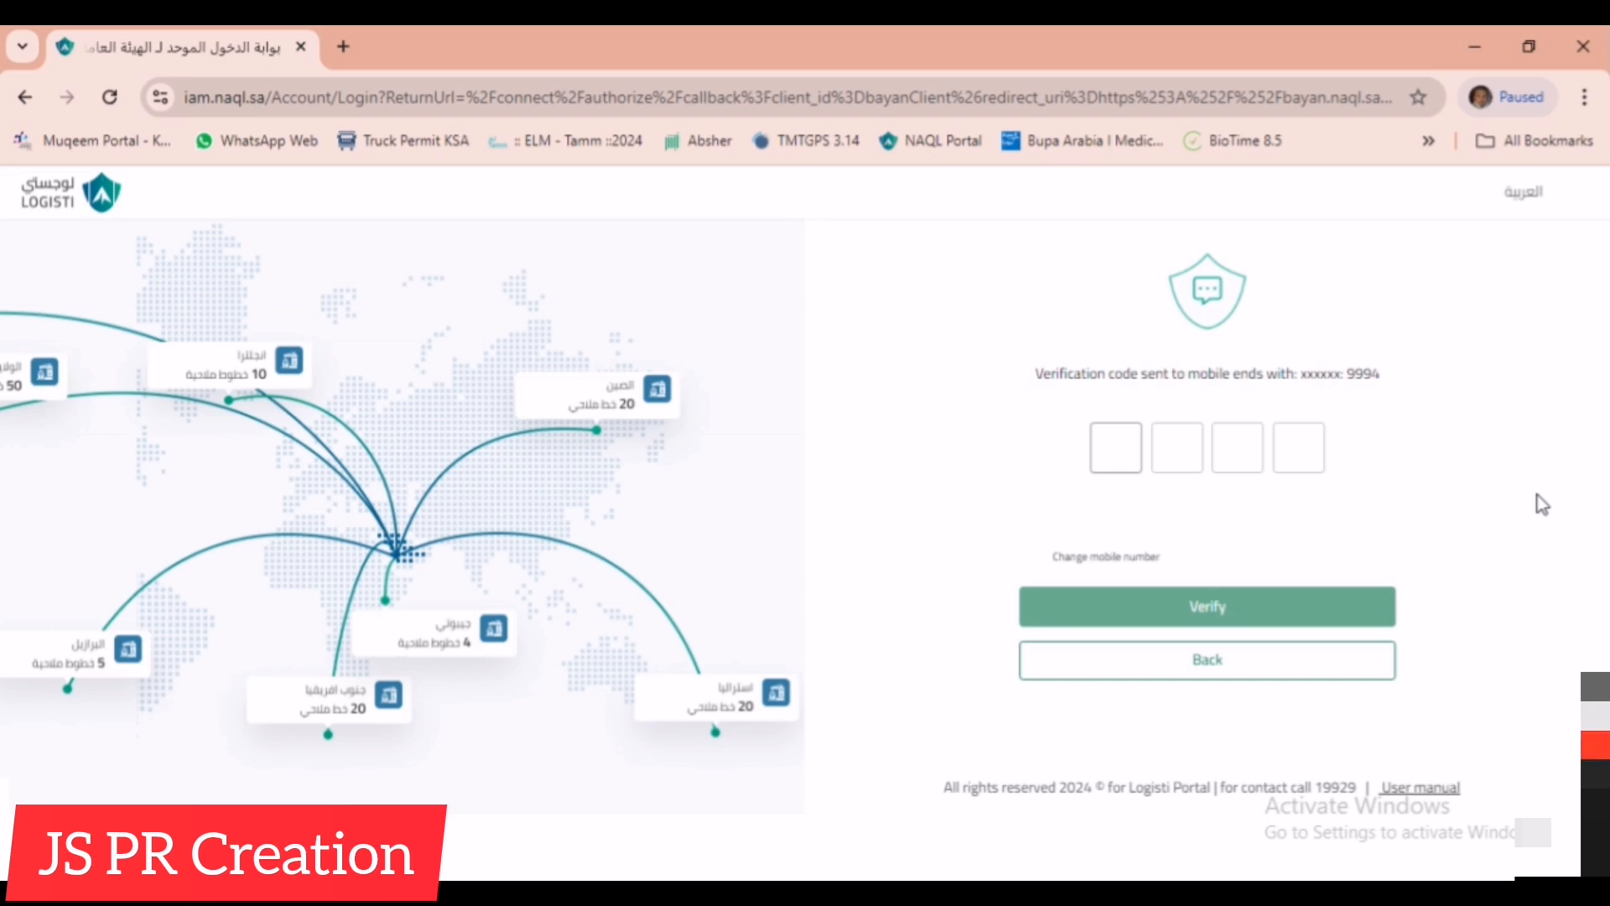
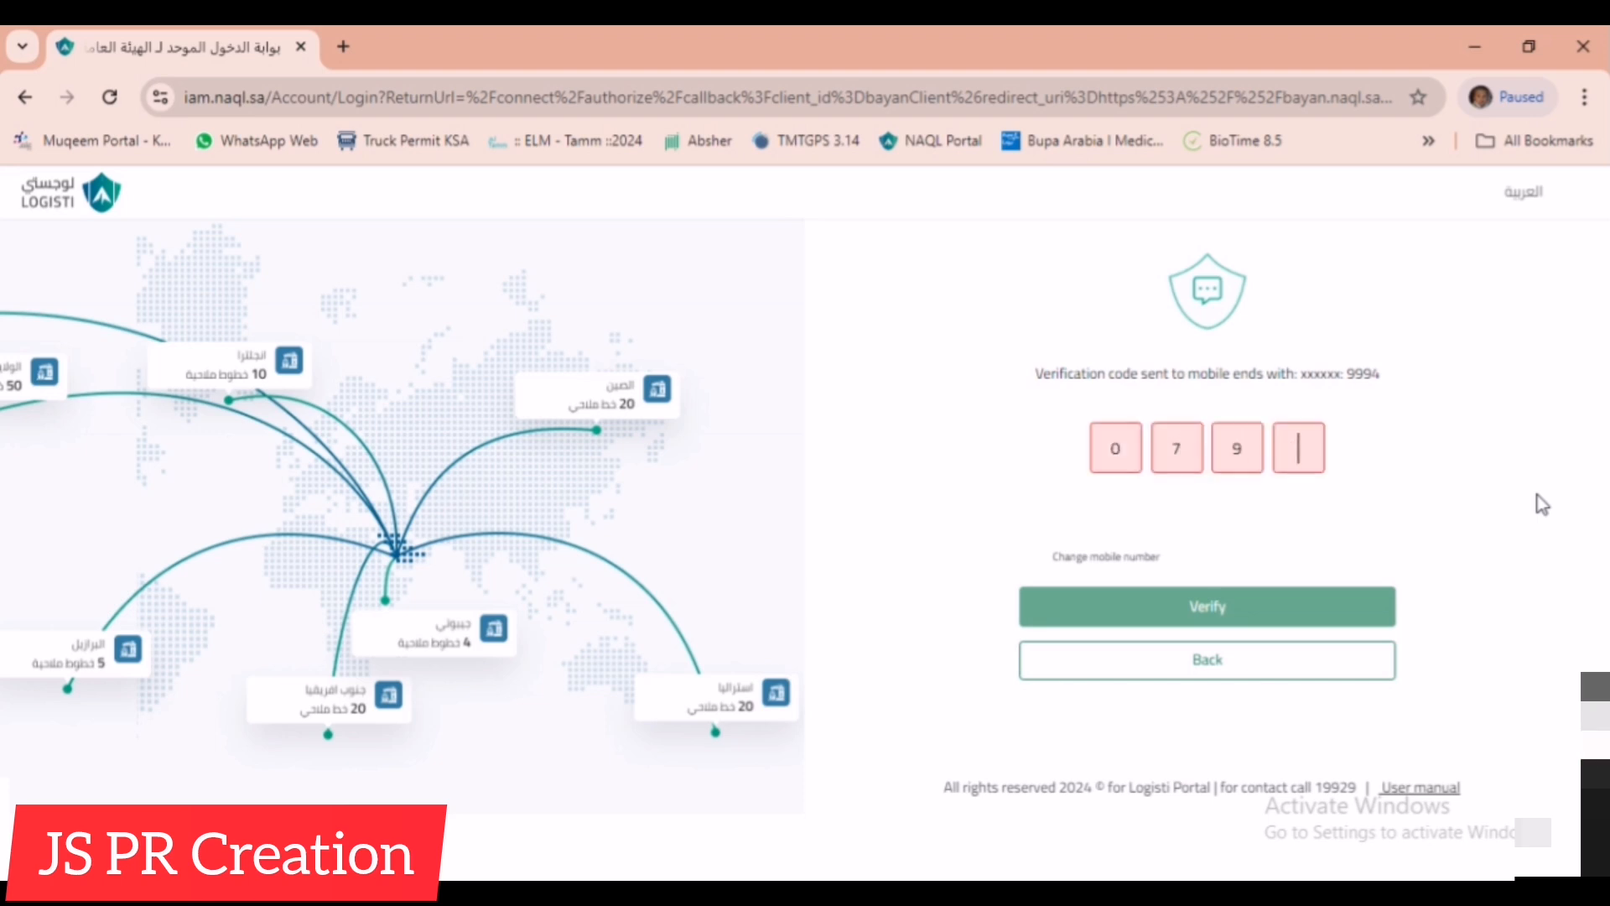
Enter the four-digit SMS verification code and verify it
left_click(1376, 618)
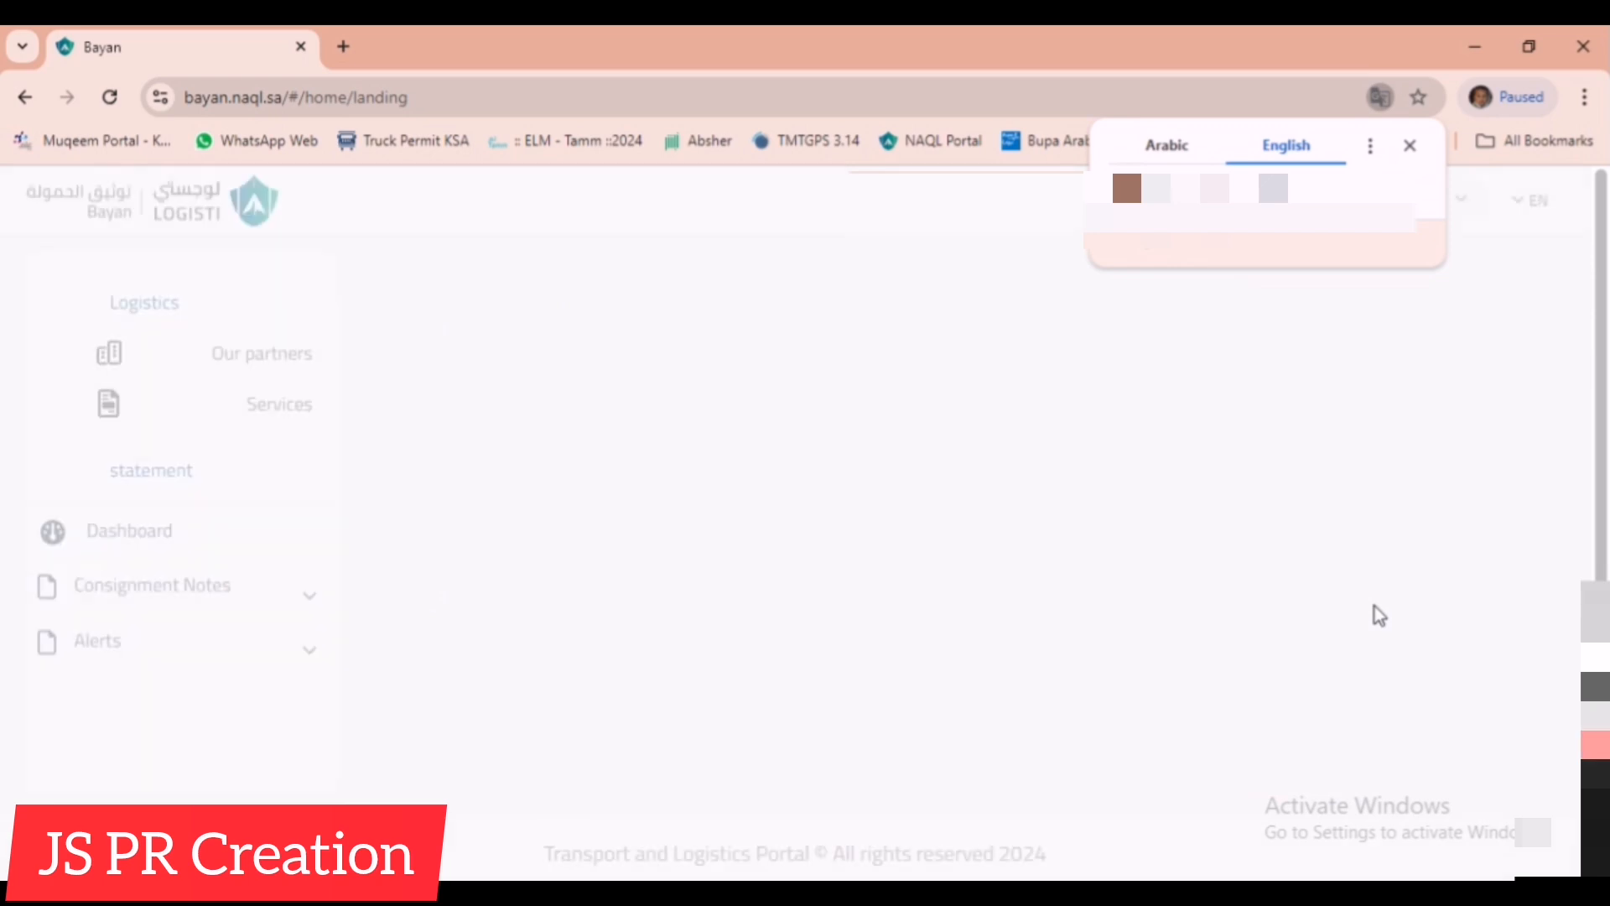
Switch the Chrome translation to Arabic and back to English, then dismiss the prompt
left_click(1412, 147)
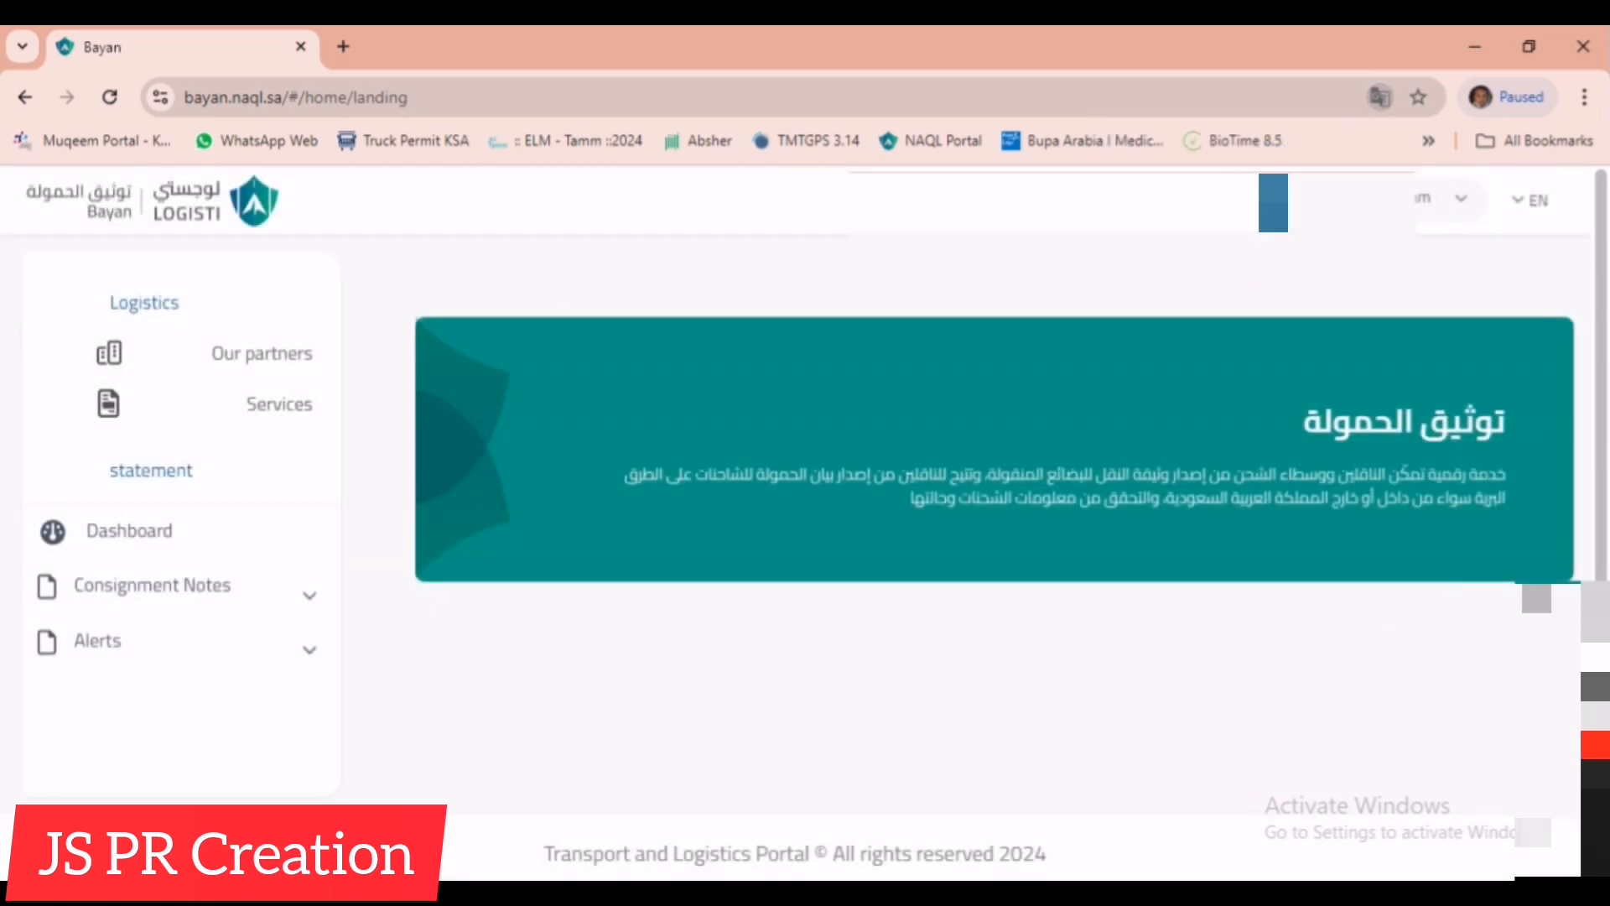
left_click(1381, 98)
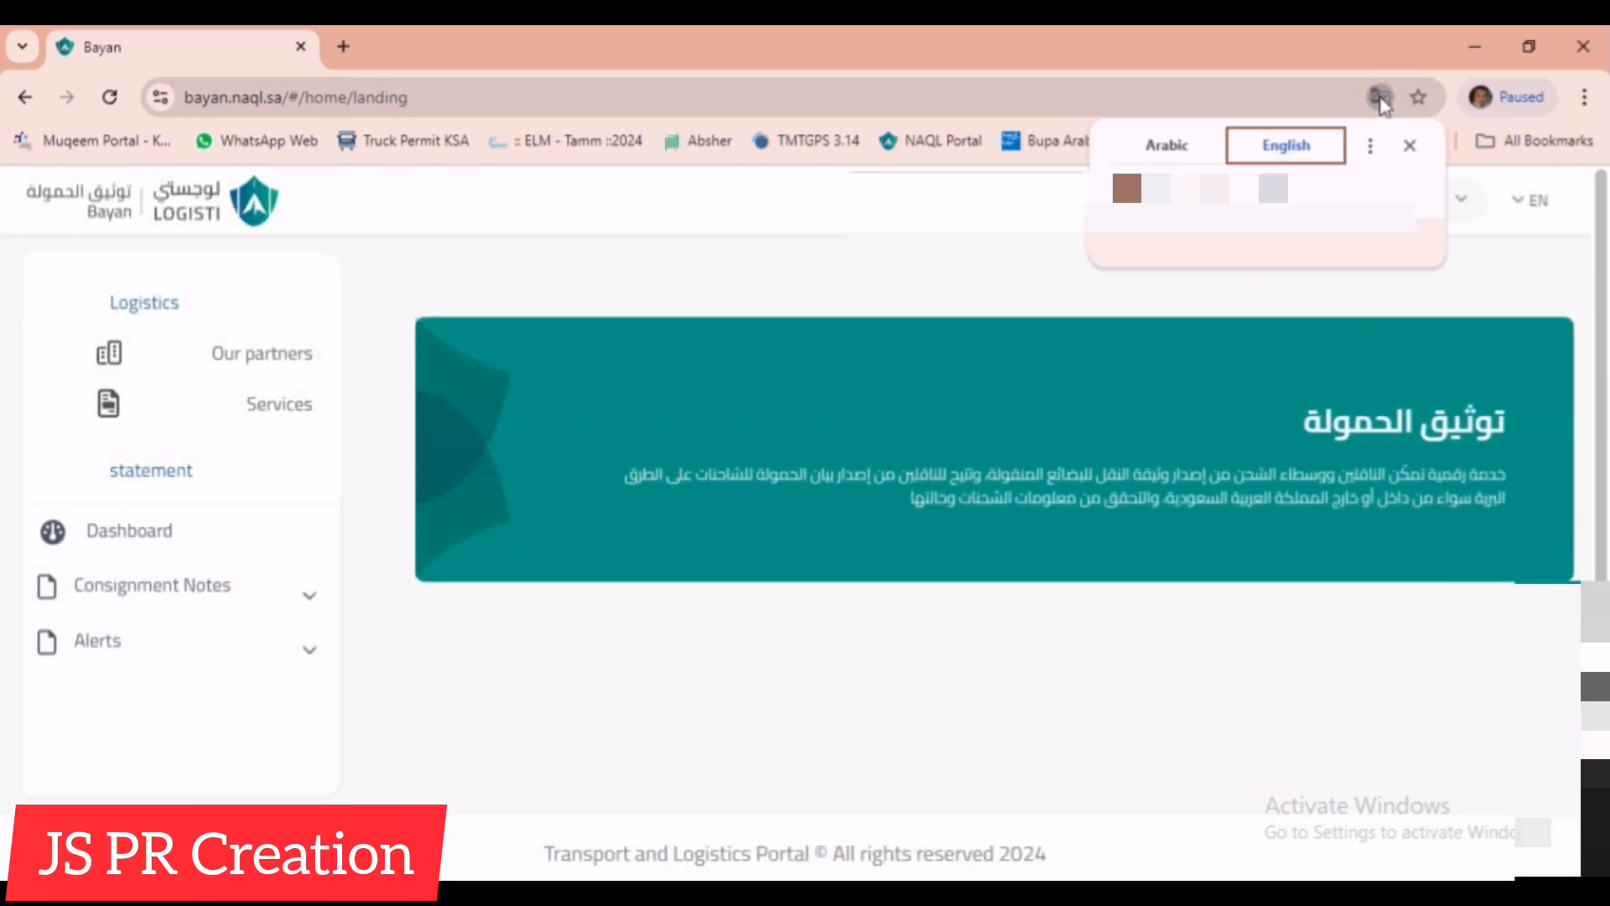
left_click(1164, 156)
left_click(1278, 151)
left_click(1073, 679)
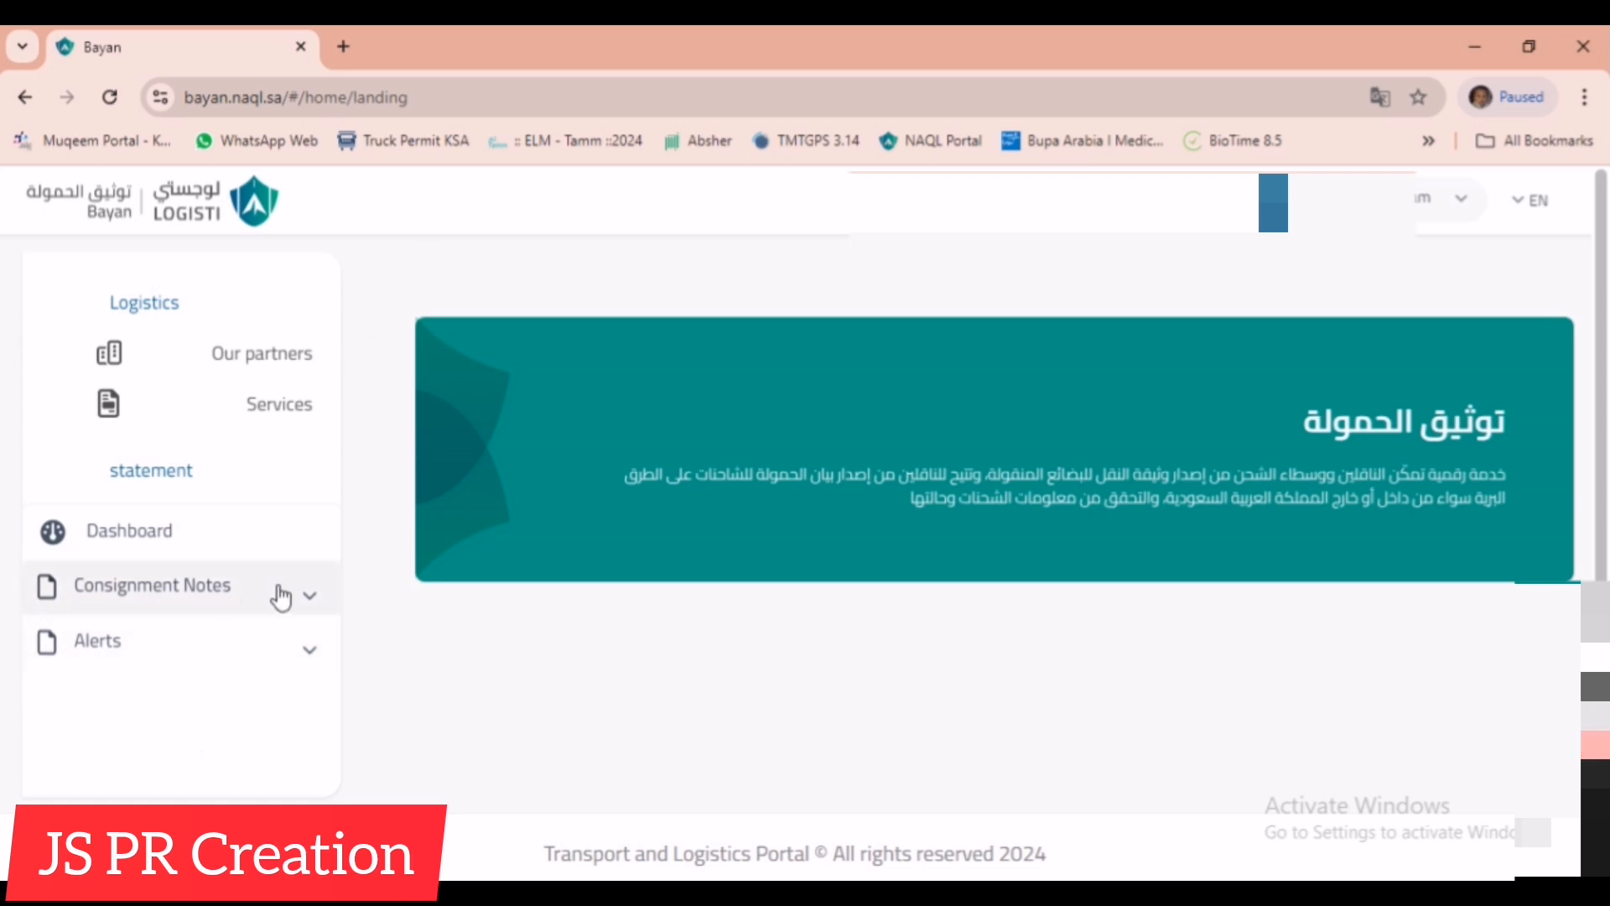
Expand the Alerts and Consignment Notes sections in the sidebar
left_click(312, 650)
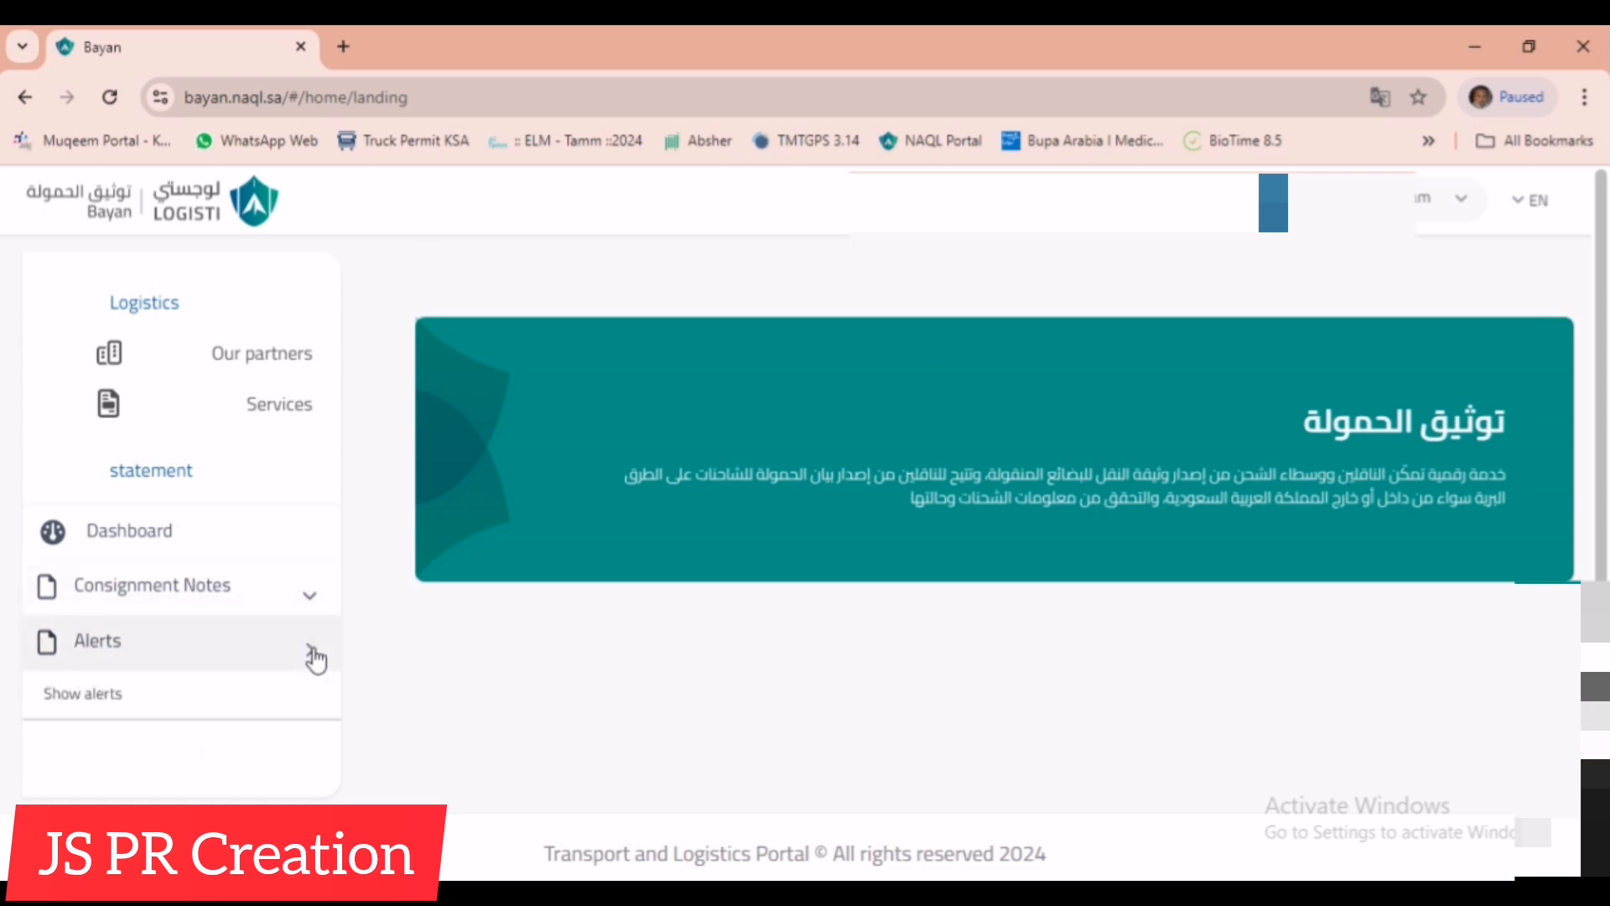
left_click(309, 600)
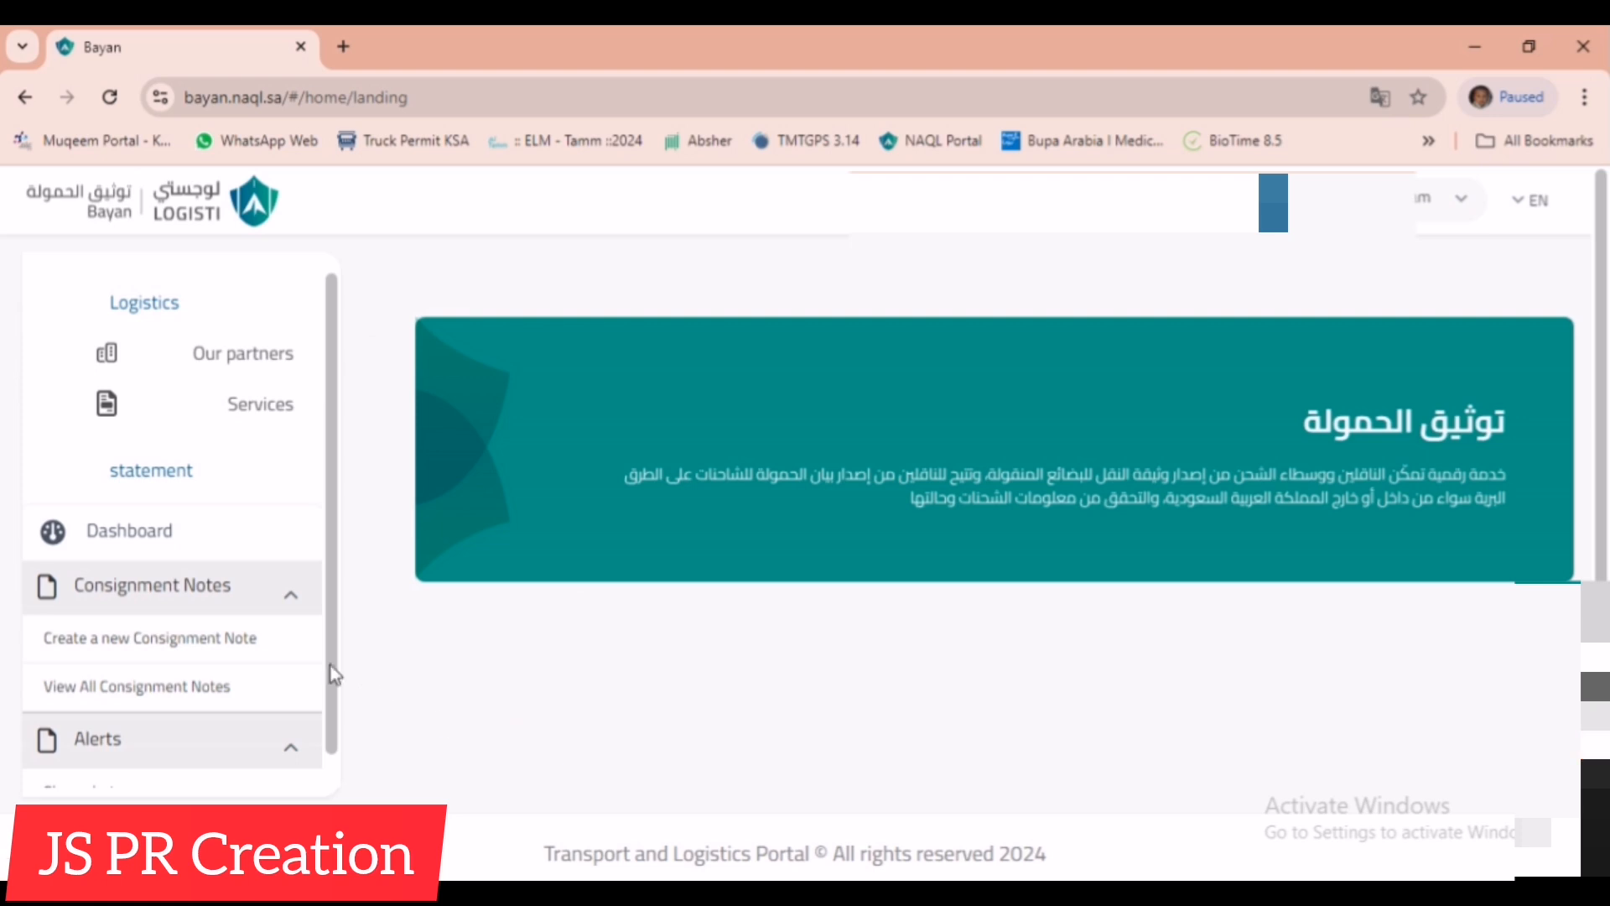
left_click_drag(331, 666, 331, 760)
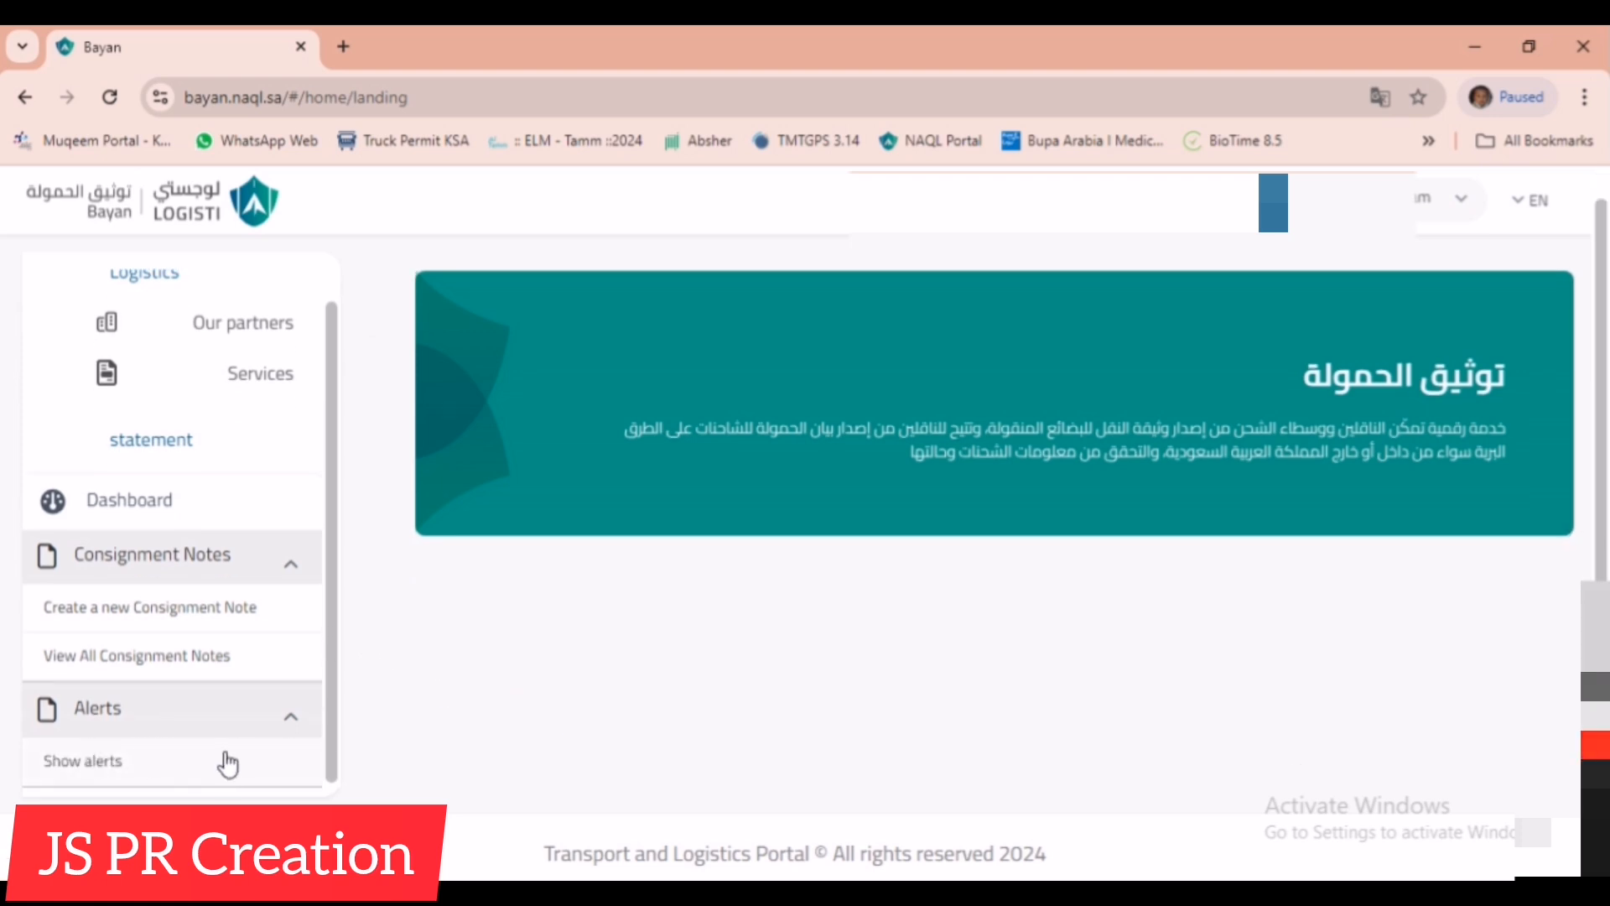
scroll(226, 762, "down", 3)
scroll(691, 731, "up", 3)
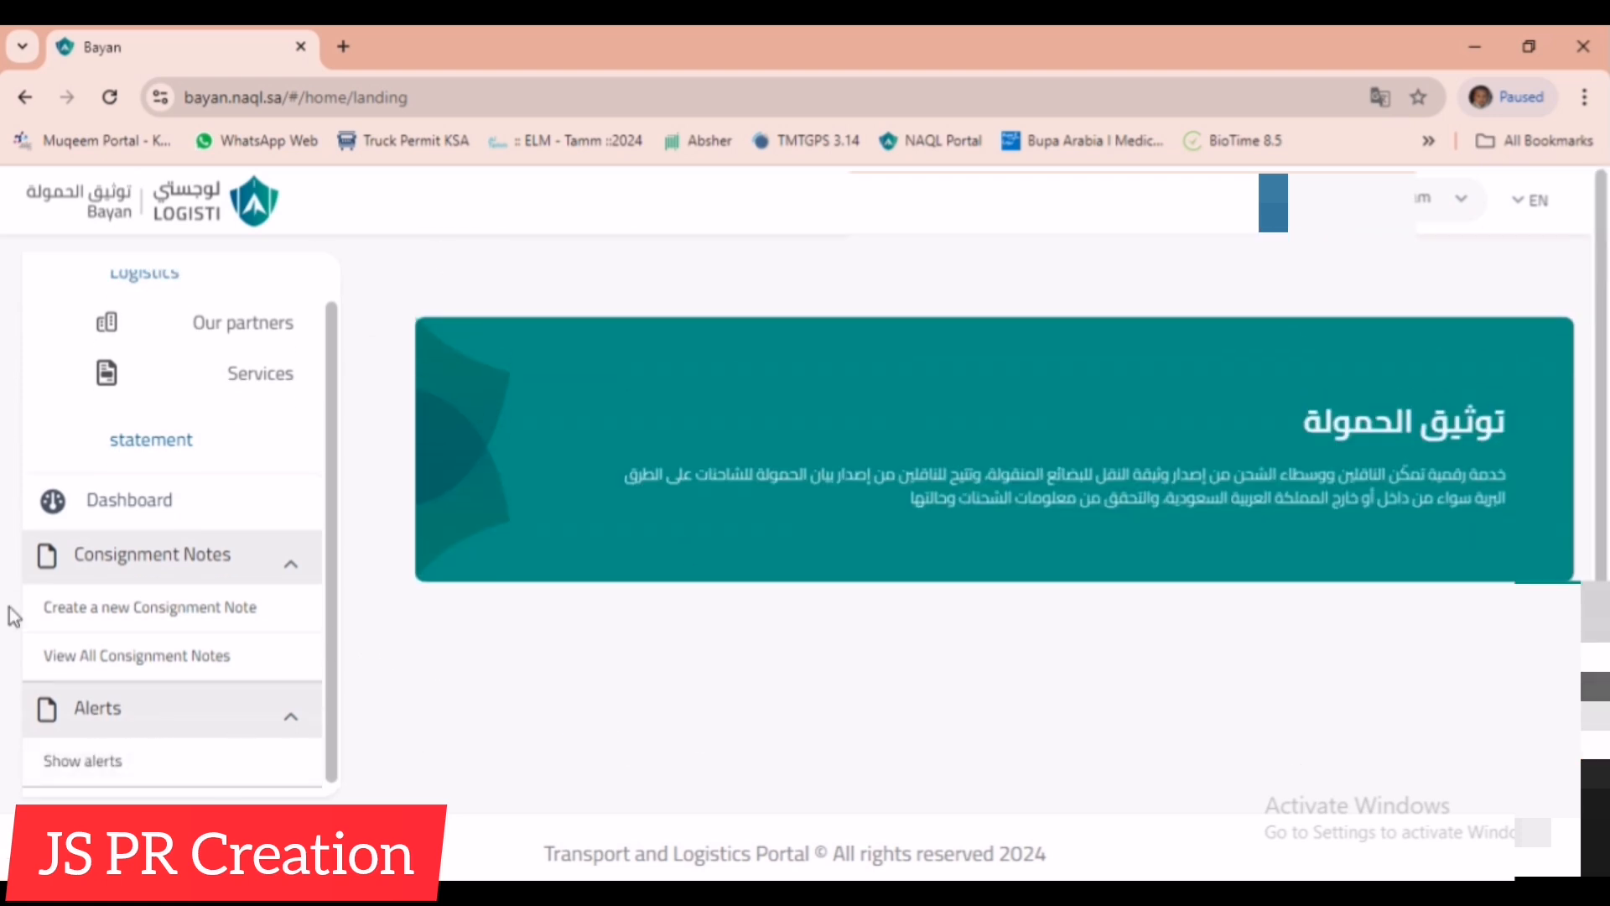
Open the Create a new Consignment Note form
left_click(178, 621)
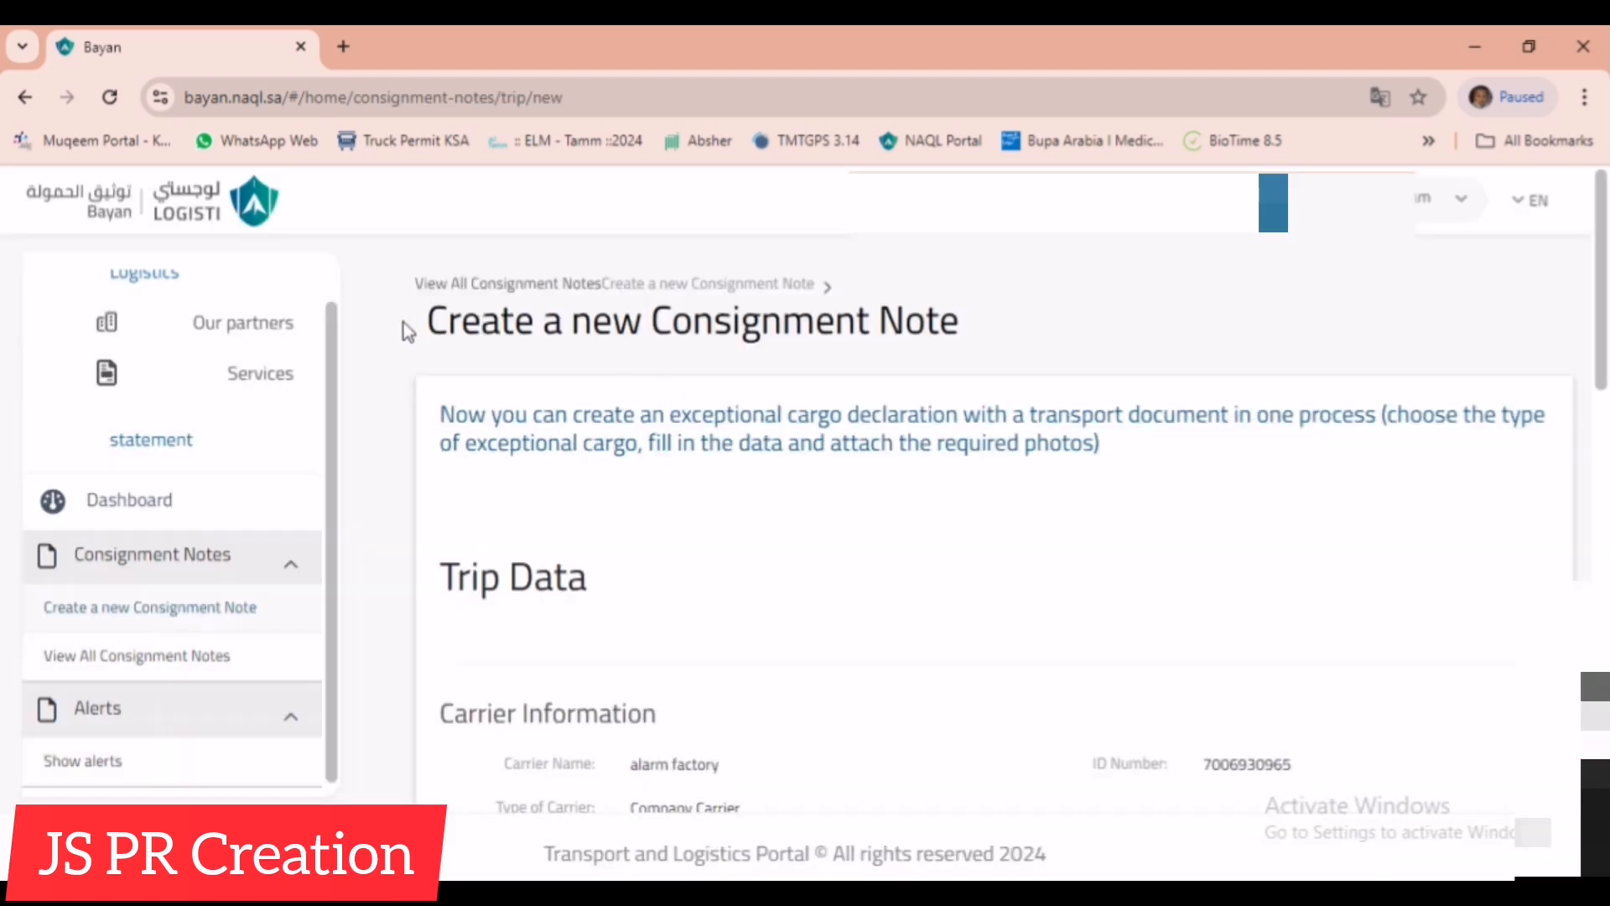
left_click_drag(410, 329, 969, 326)
left_click(1114, 327)
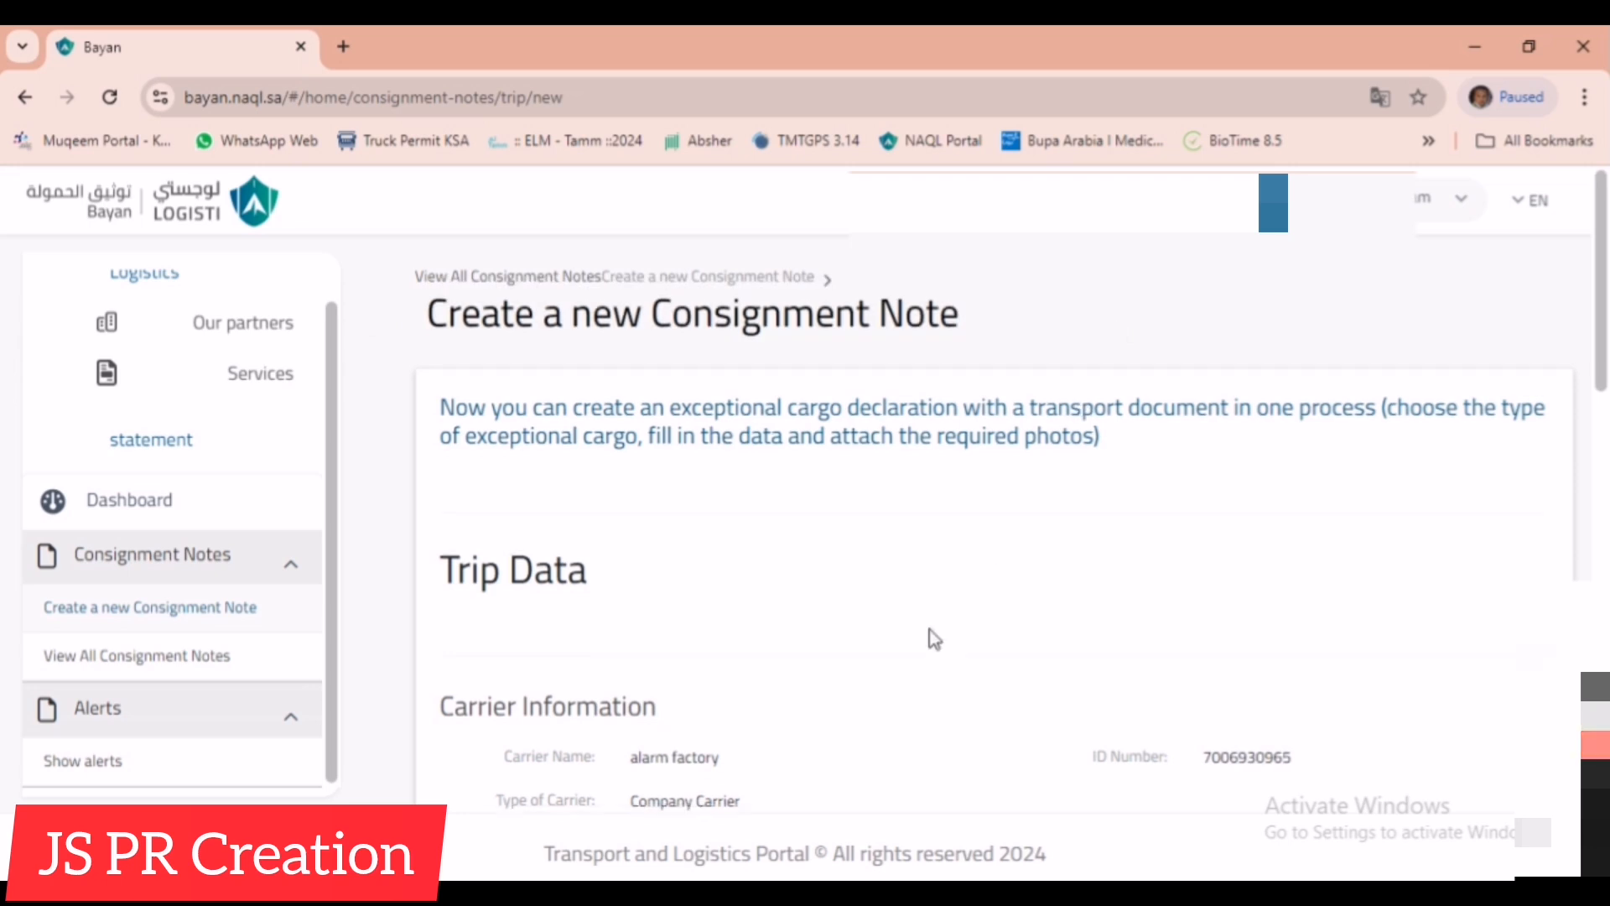
scroll(931, 639, "down", 5)
scroll(931, 640, "down", 1)
scroll(1140, 676, "up", 2)
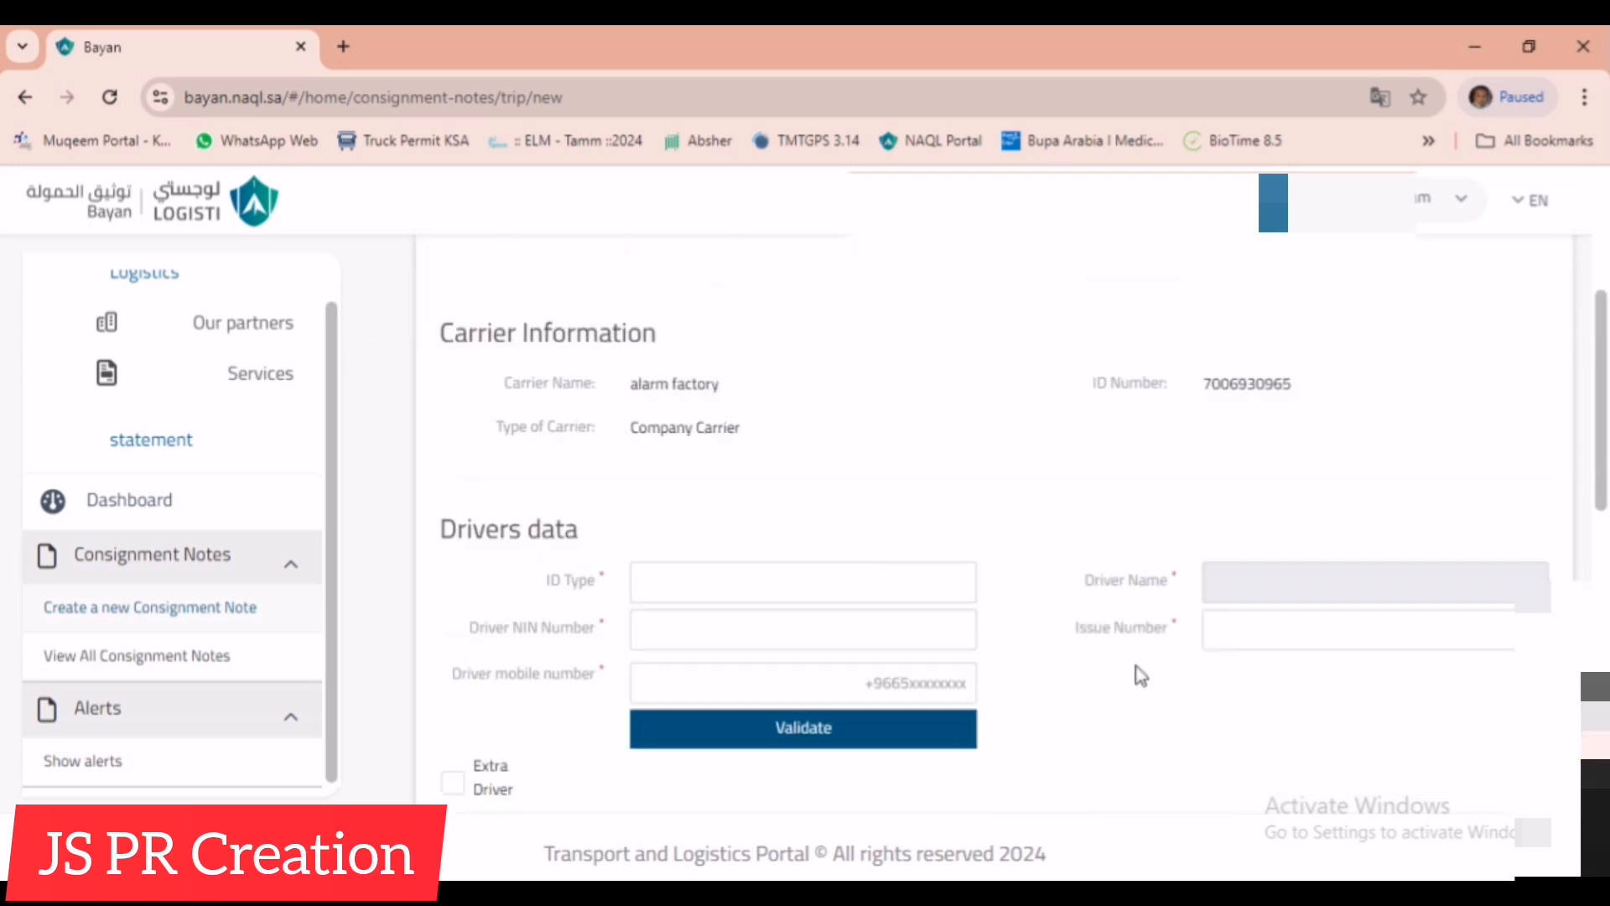
scroll(1141, 676, "down", 1)
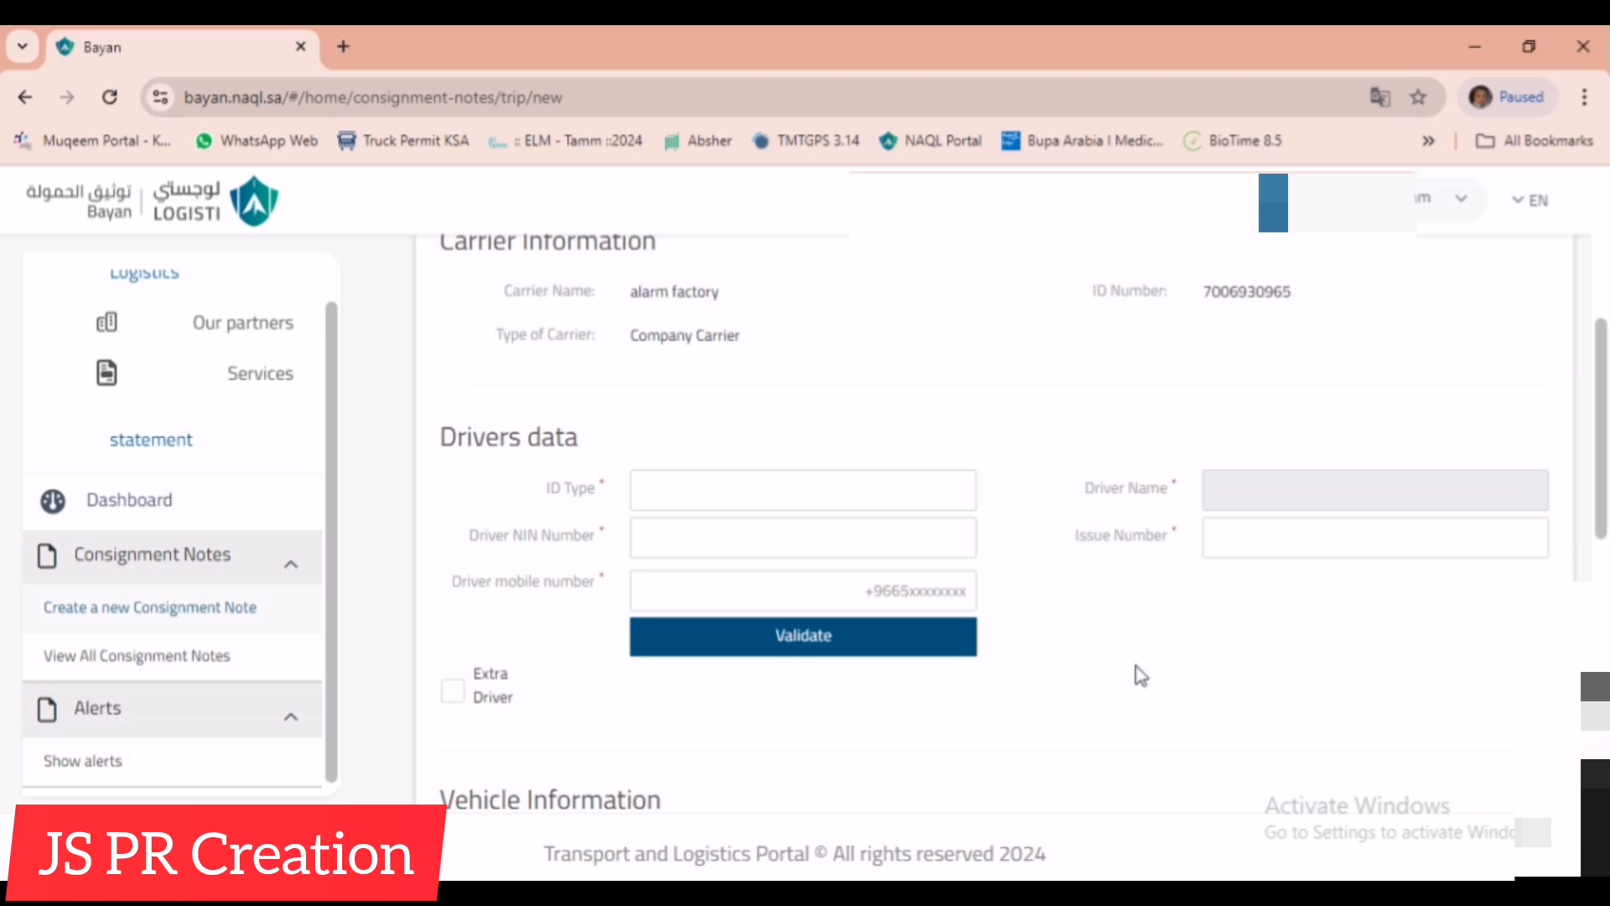
Set the driver ID type to Moqeem and enter the driver's ID number
left_click(762, 487)
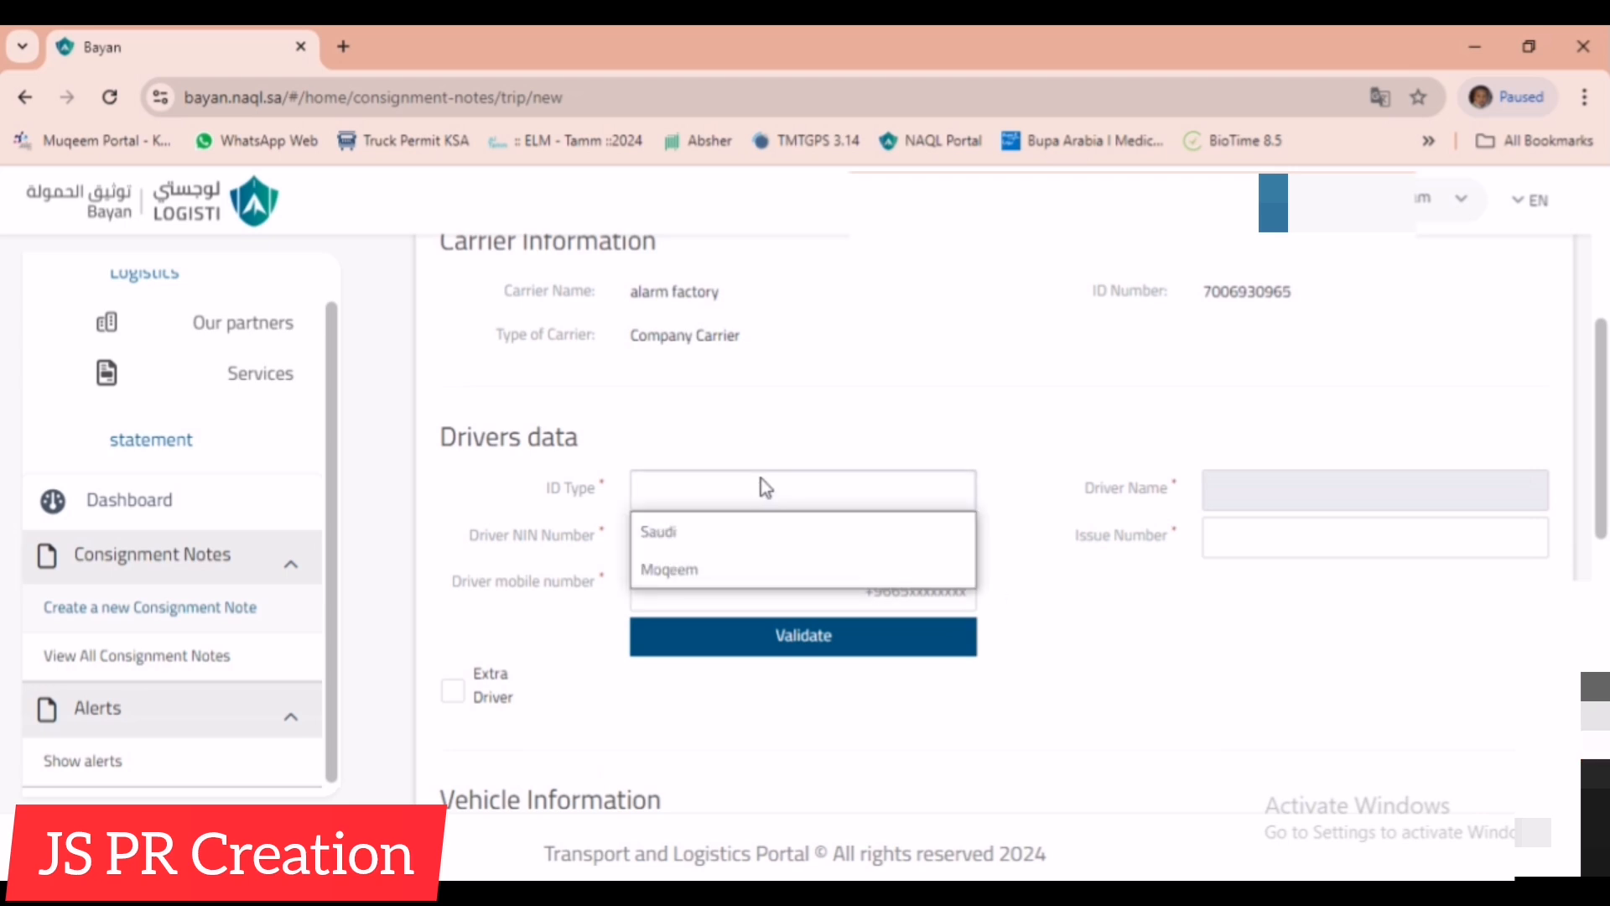
left_click(807, 416)
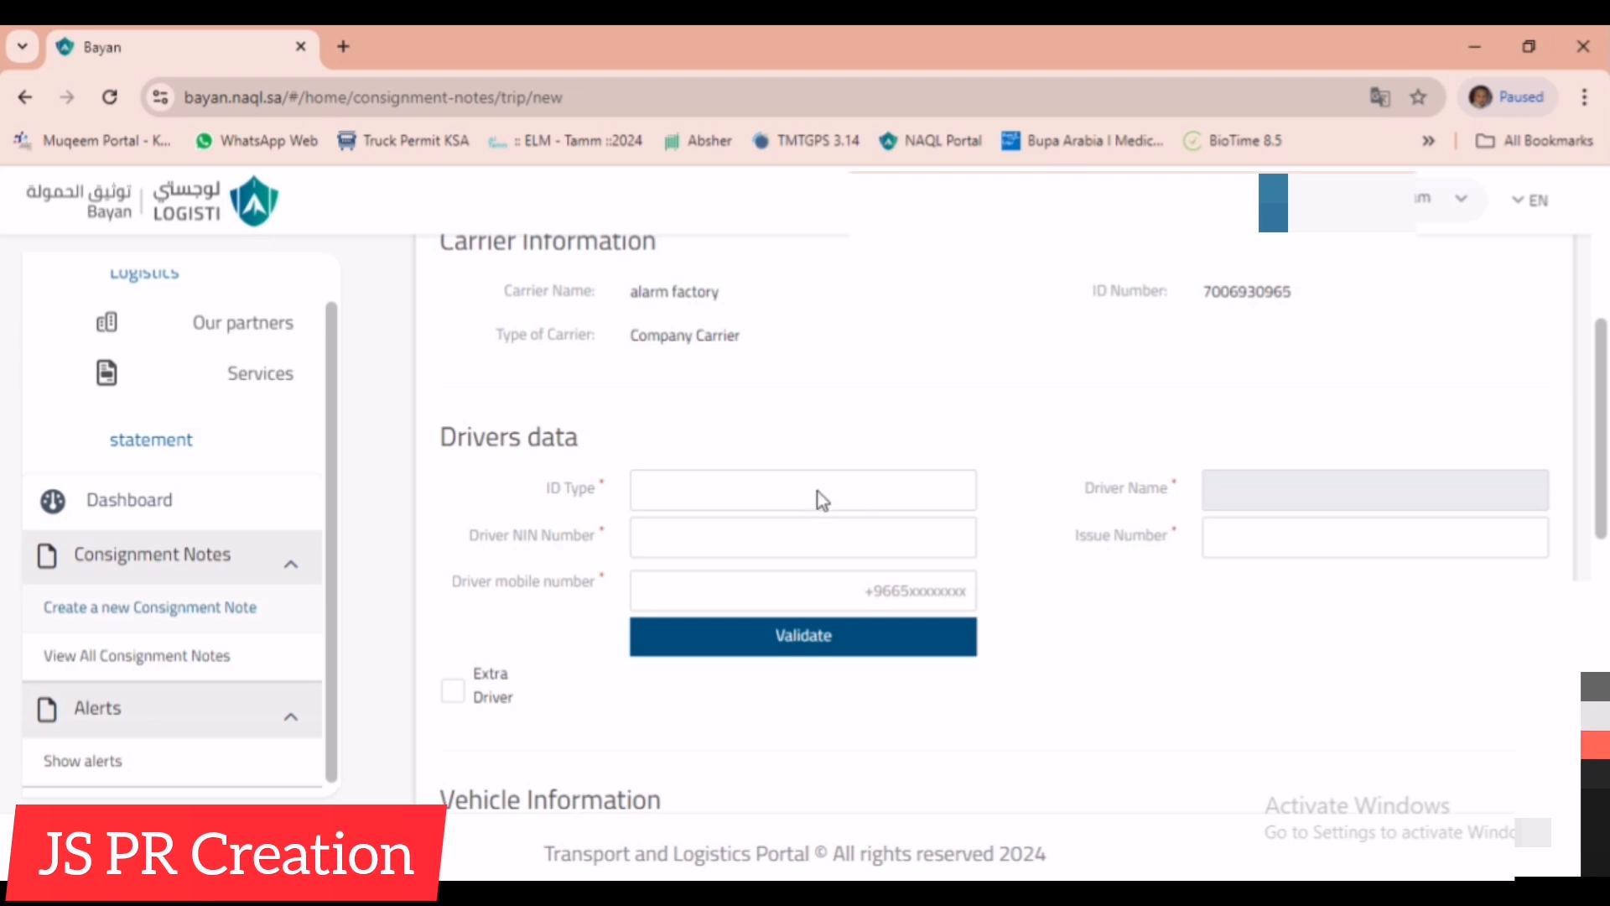
scroll(816, 500, "up", 1)
left_click(870, 529)
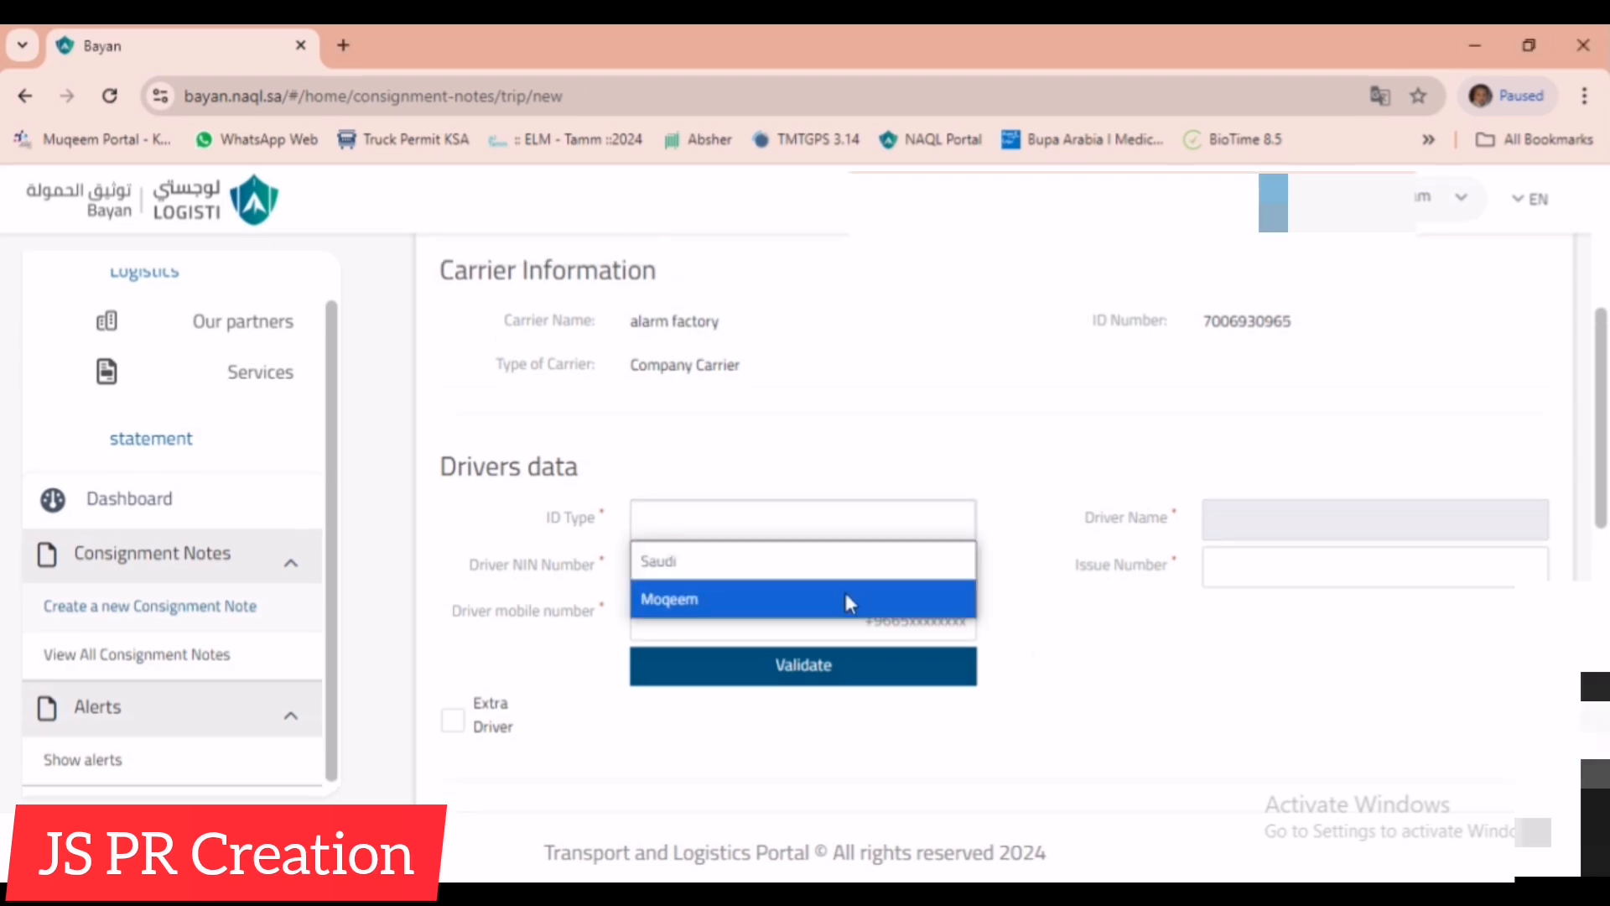
left_click(845, 596)
left_click(856, 579)
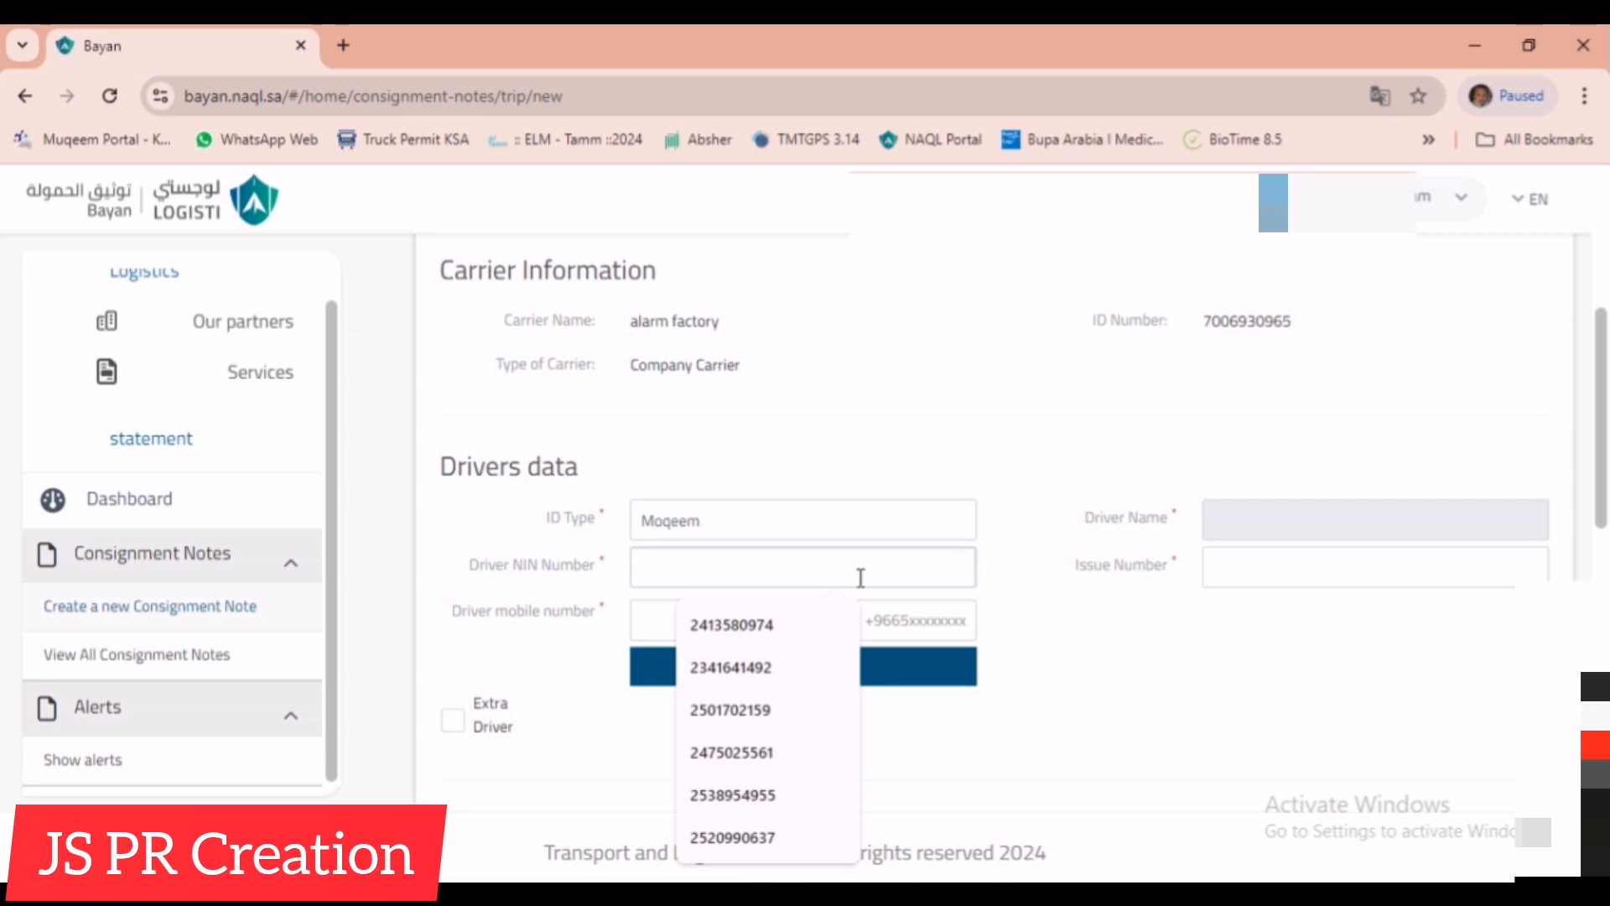
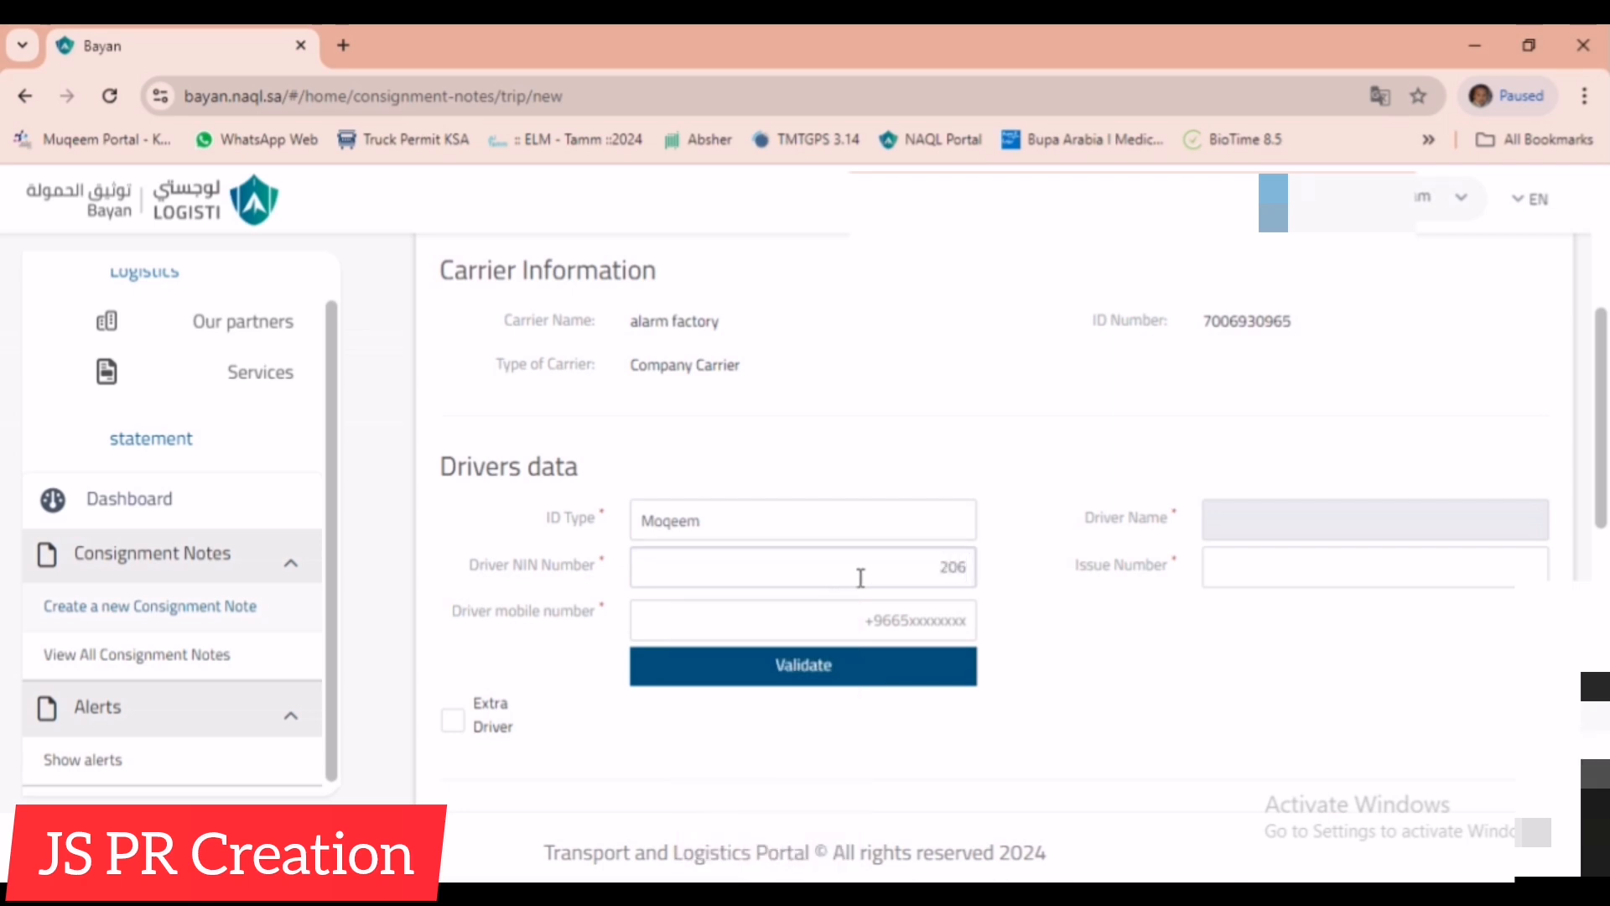
Enter the driver's mobile number and issue number 6, then validate the driver
left_click(845, 617)
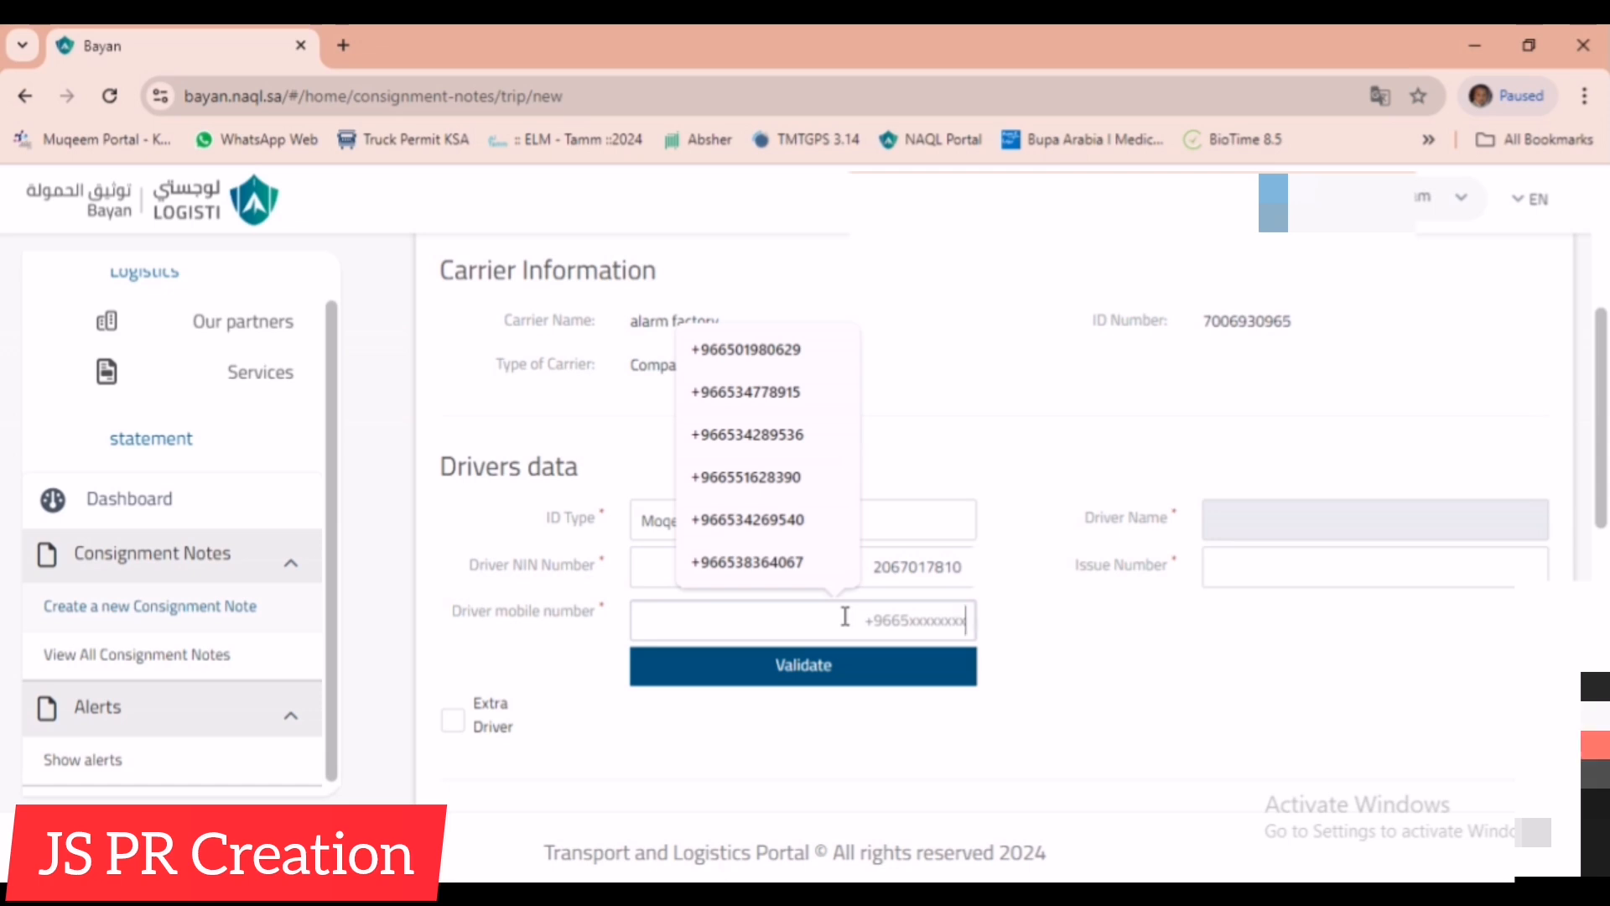
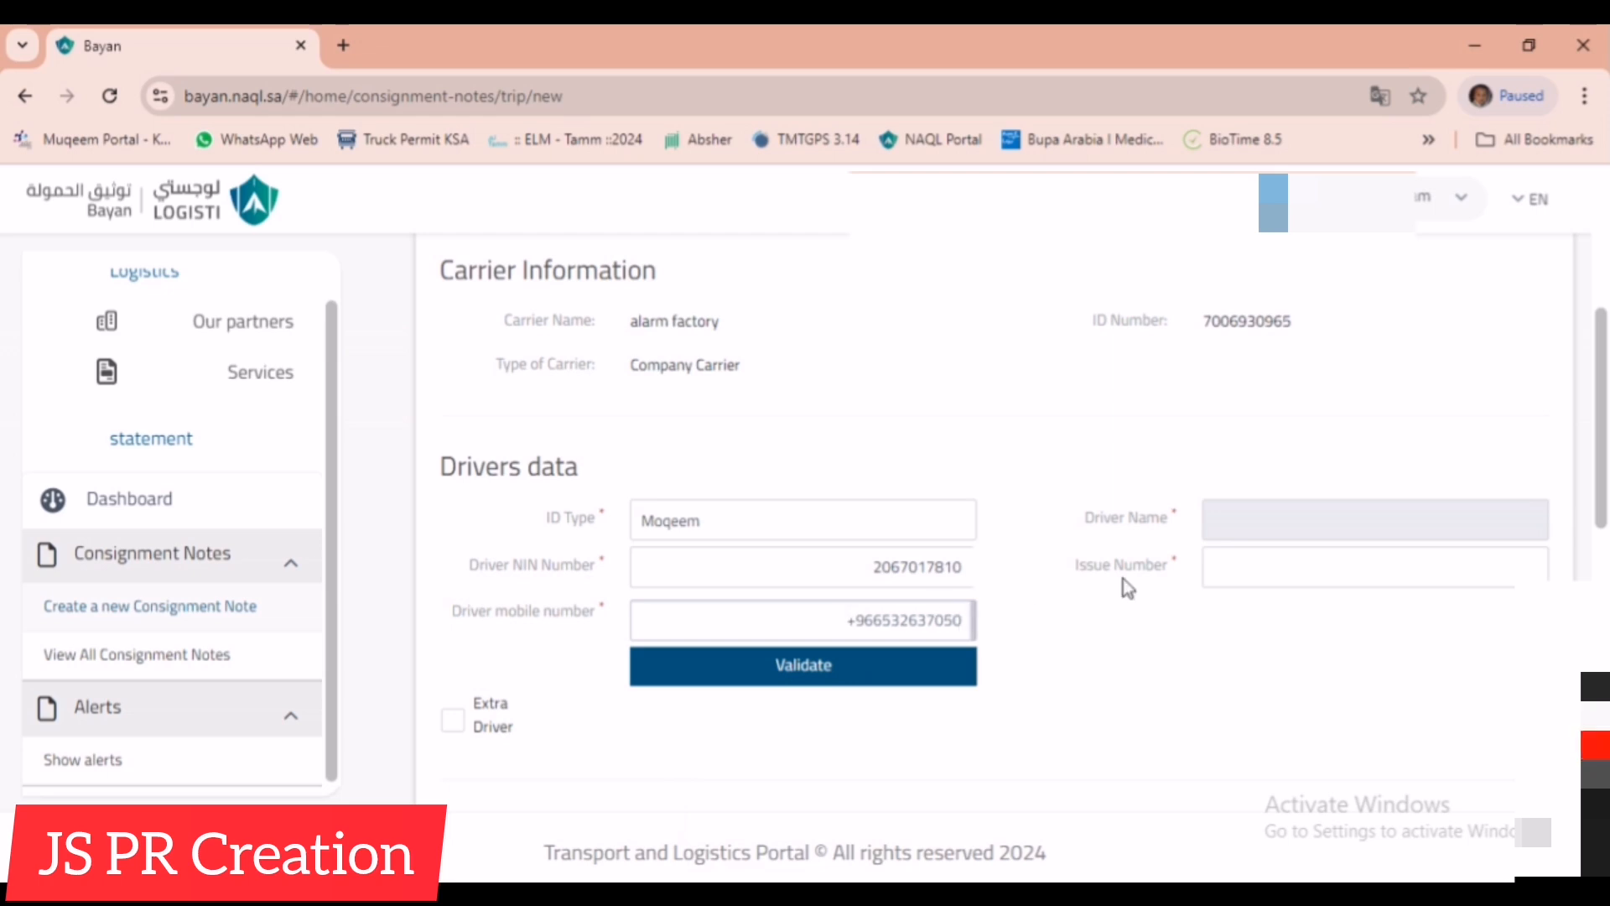
left_click(1222, 569)
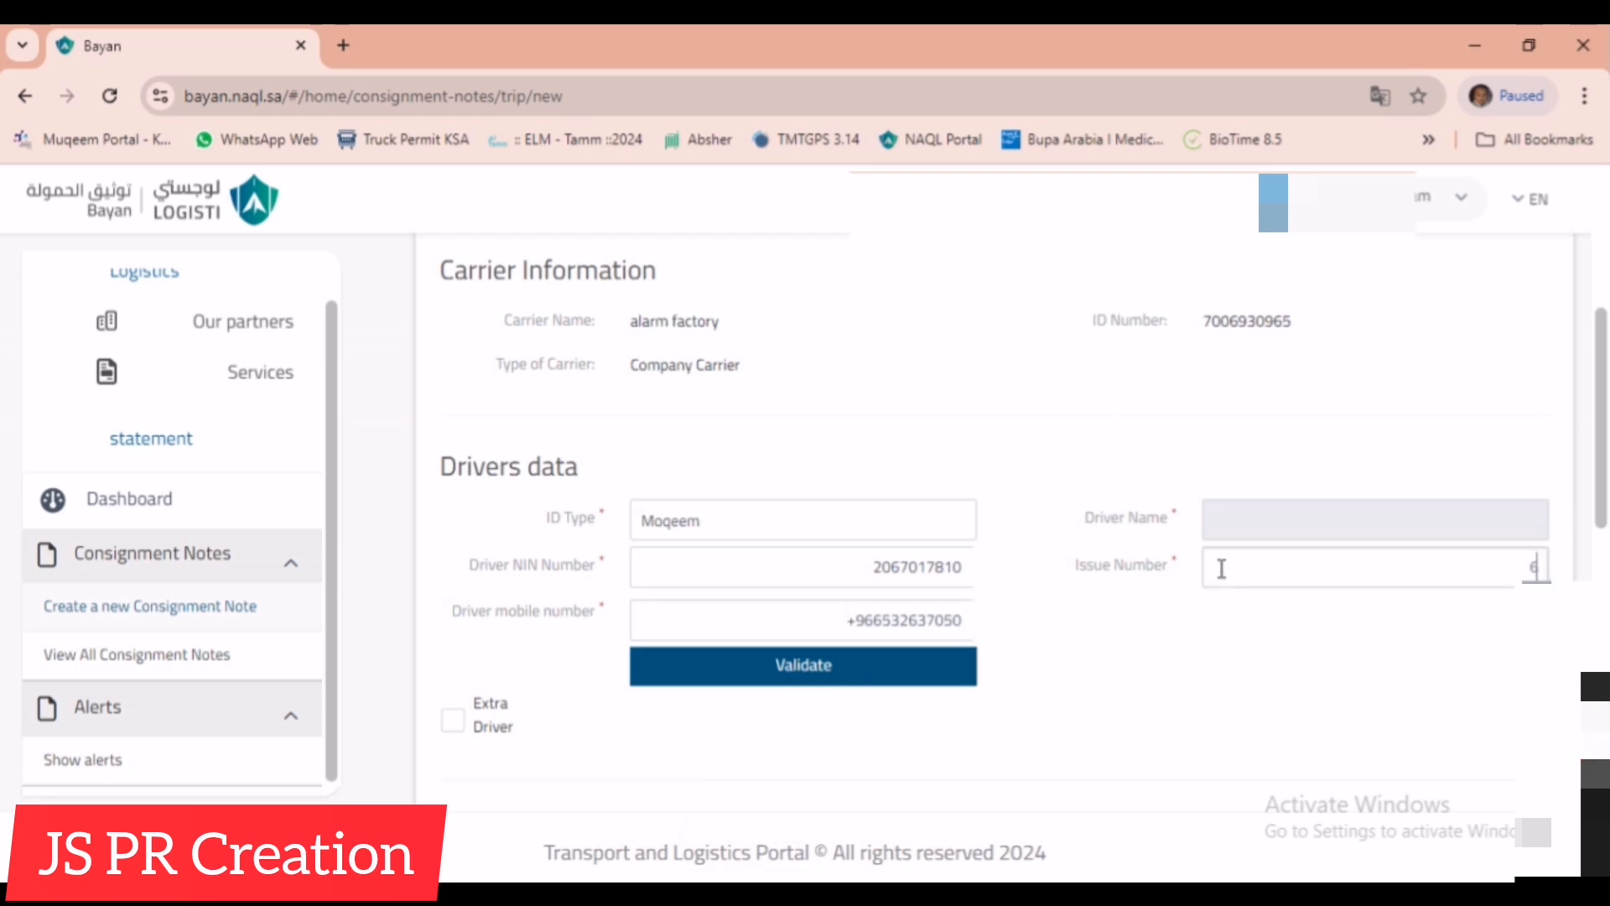
type("6")
left_click(940, 665)
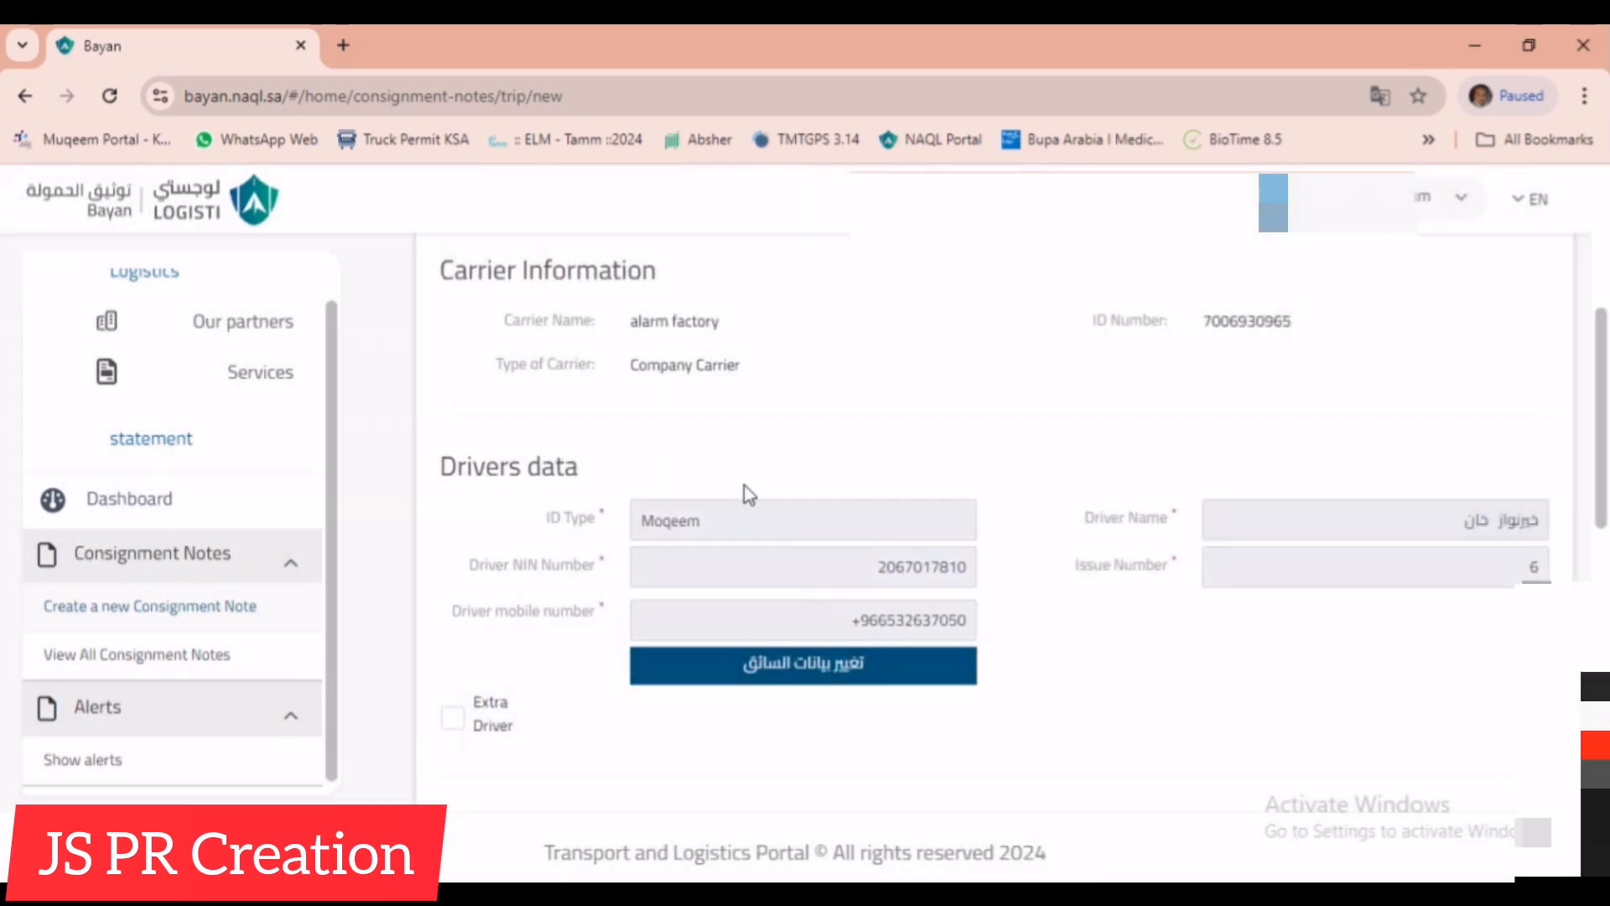
scroll(743, 485, "down", 8)
Enter plate number 7974 with letters V, S, A and validate the vehicle
left_click(682, 411)
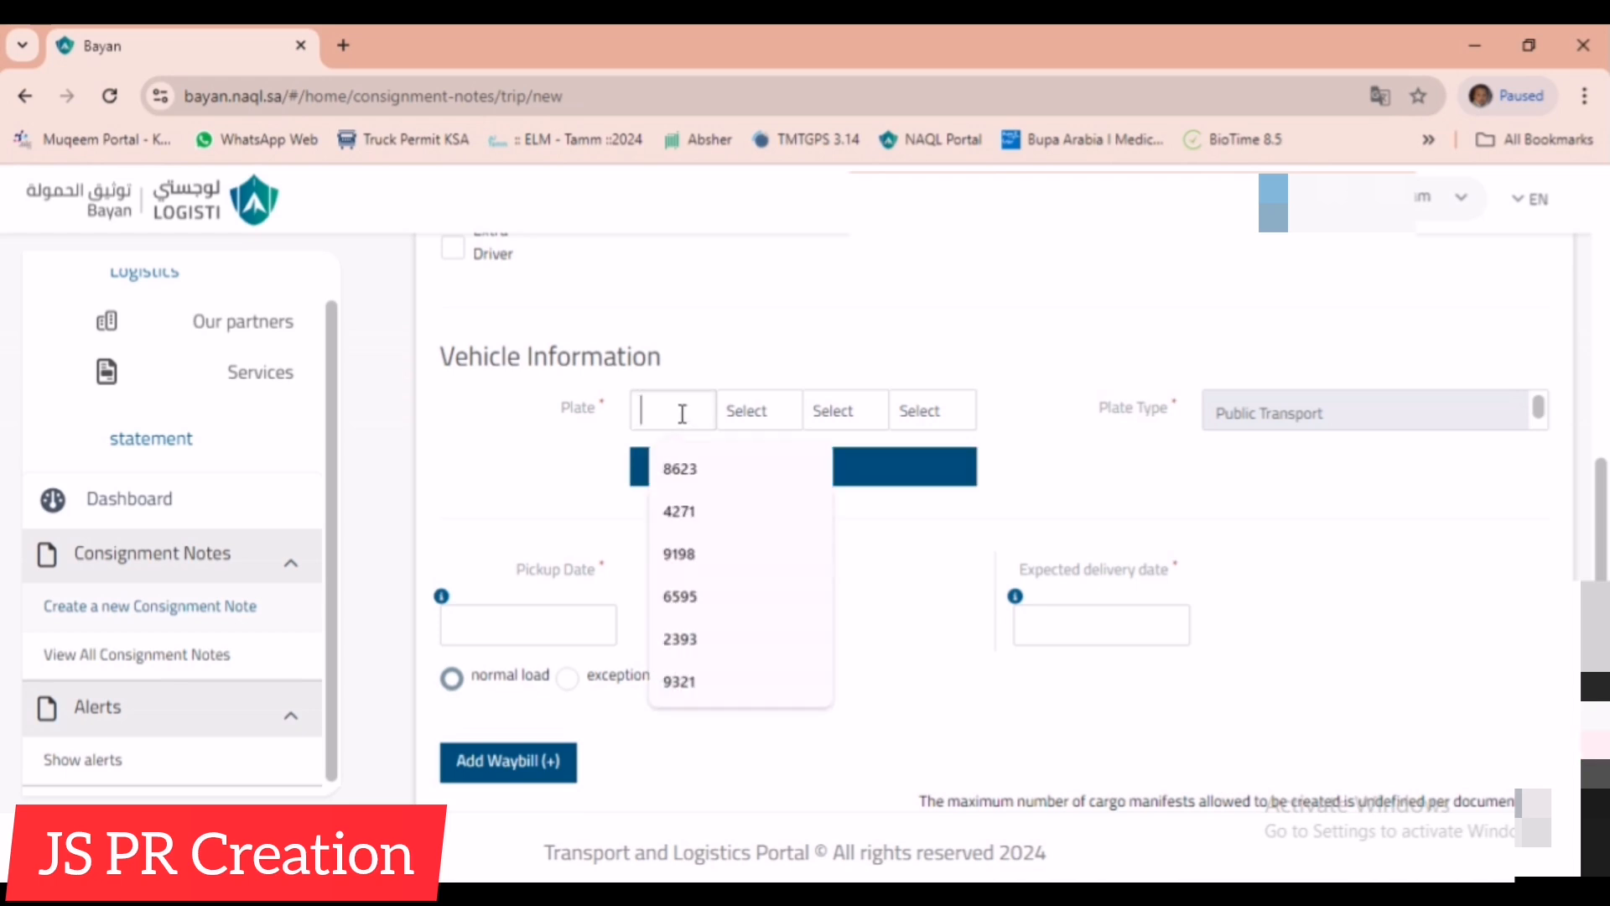
type("7974")
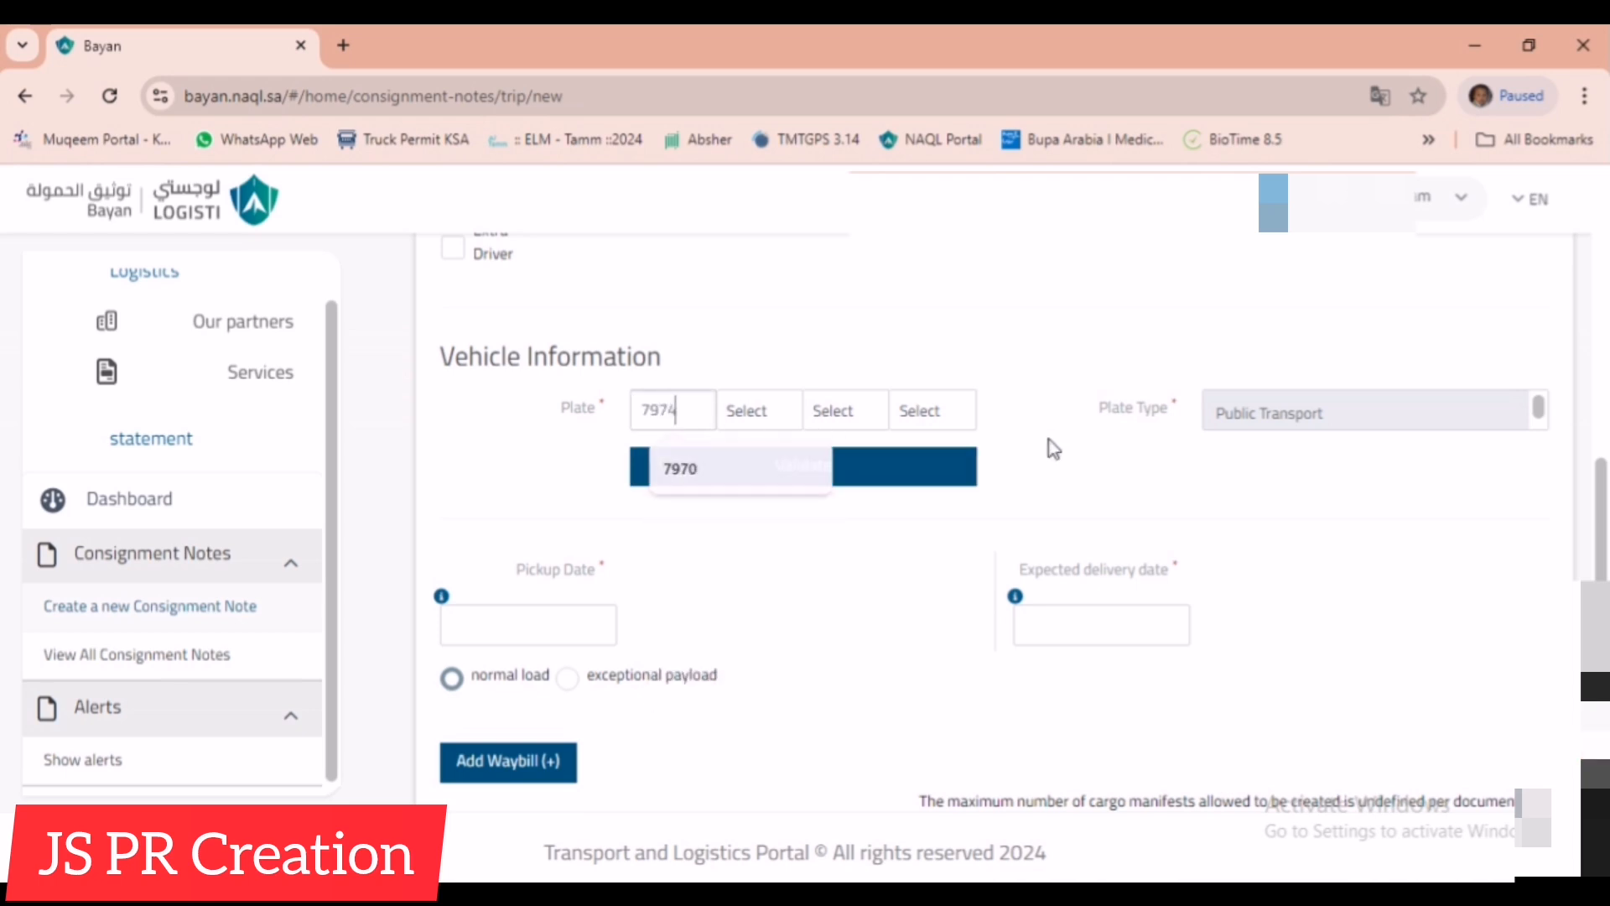
key("Return")
left_click(781, 414)
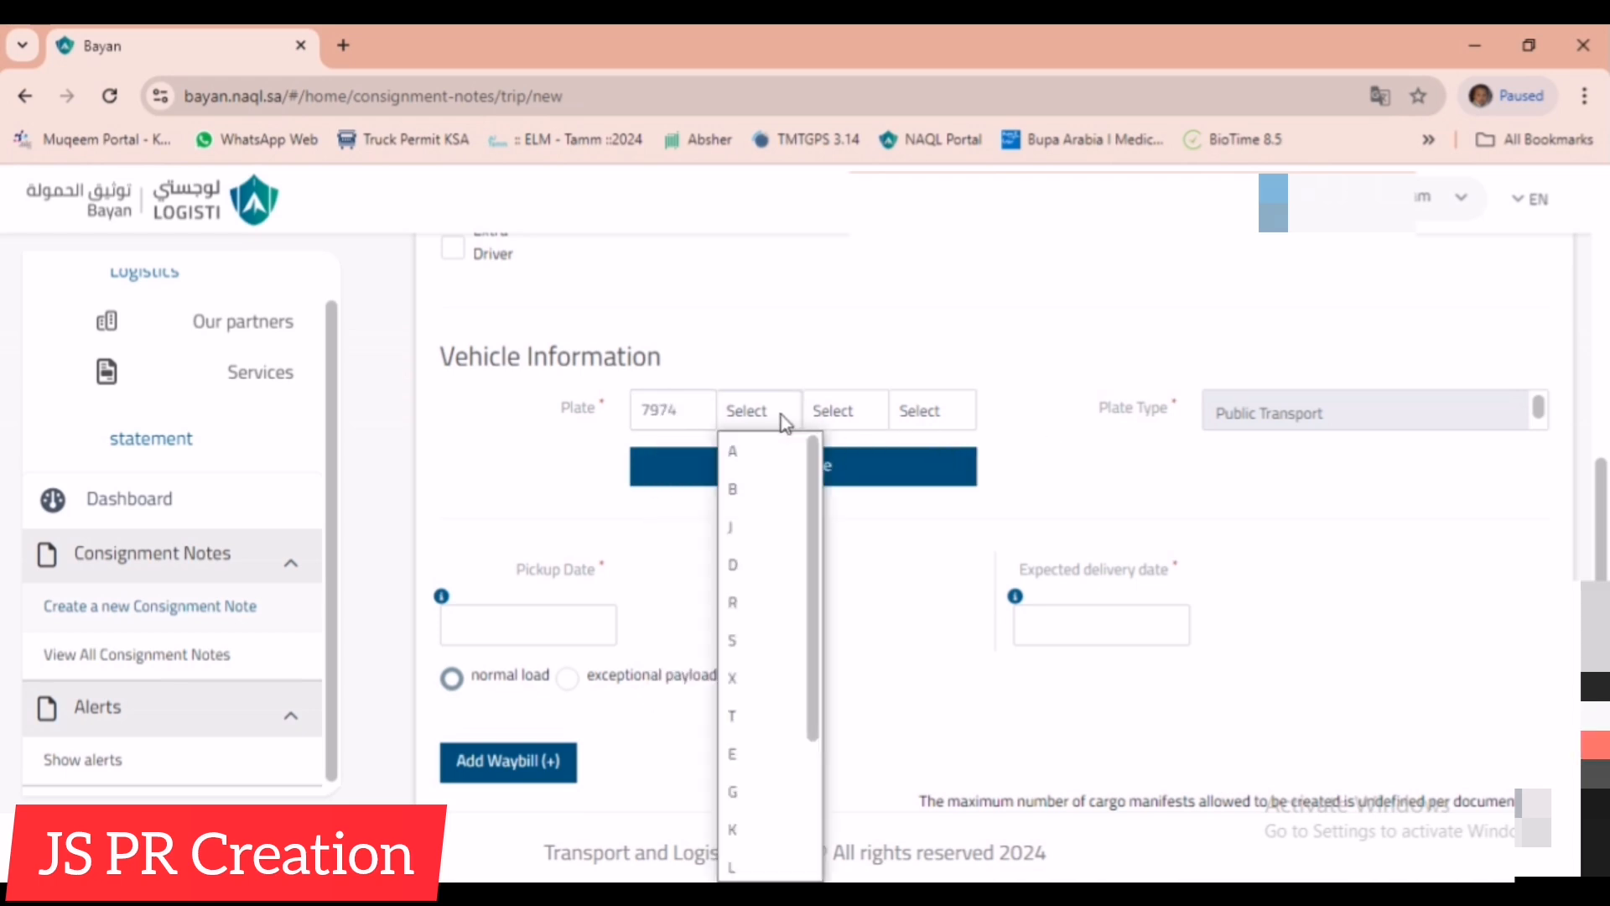
key("v")
key("Return")
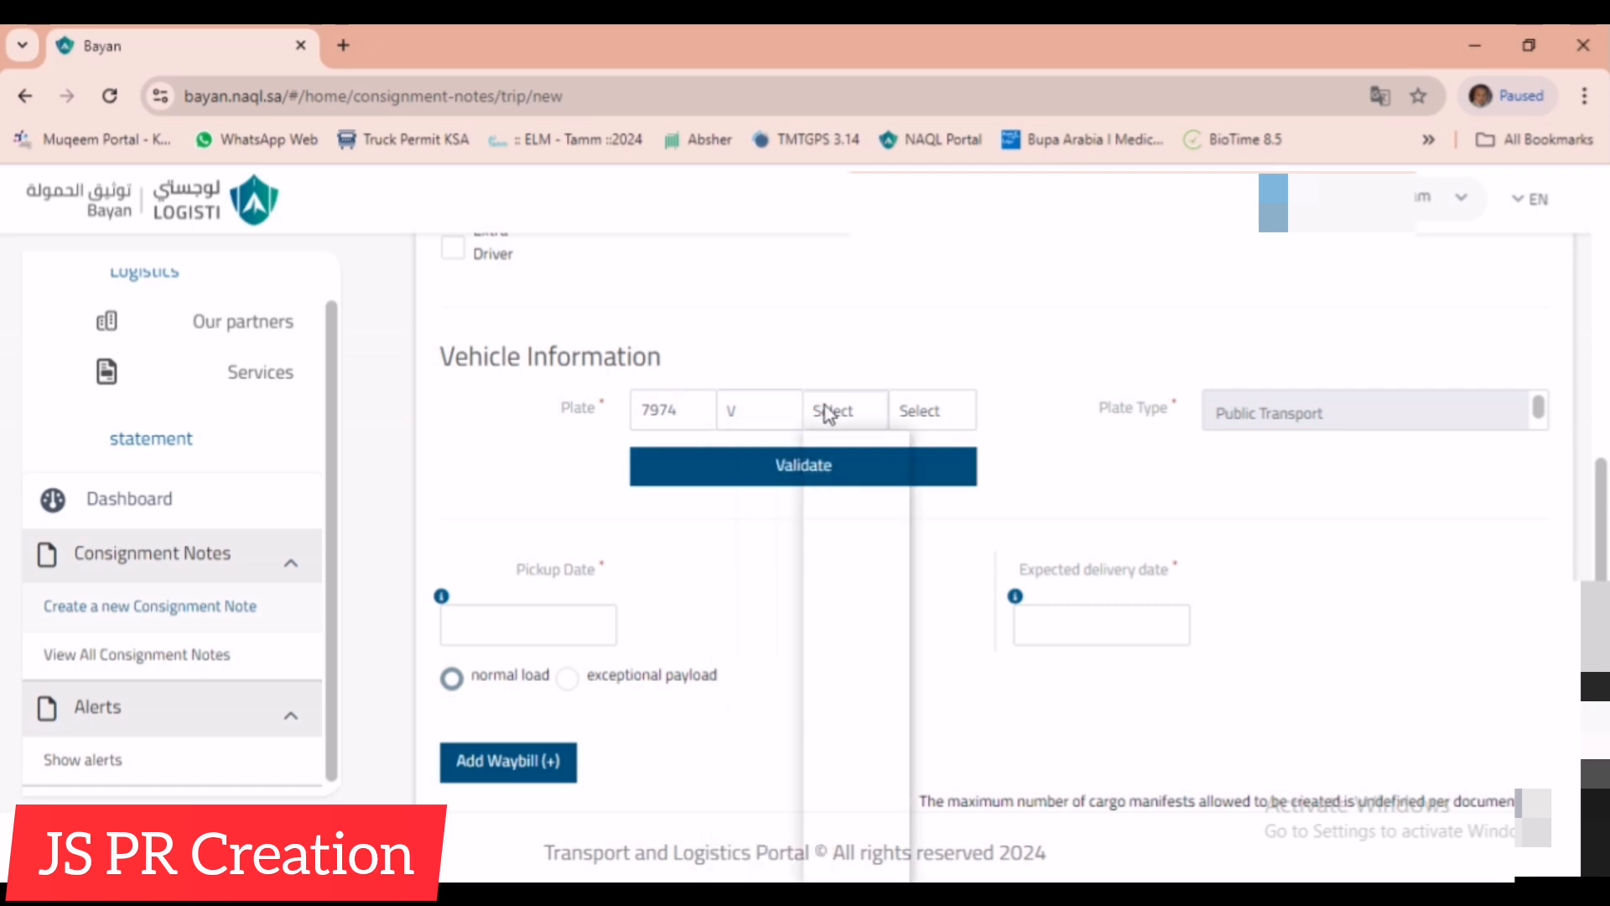
left_click(812, 406)
key("s")
left_click(912, 411)
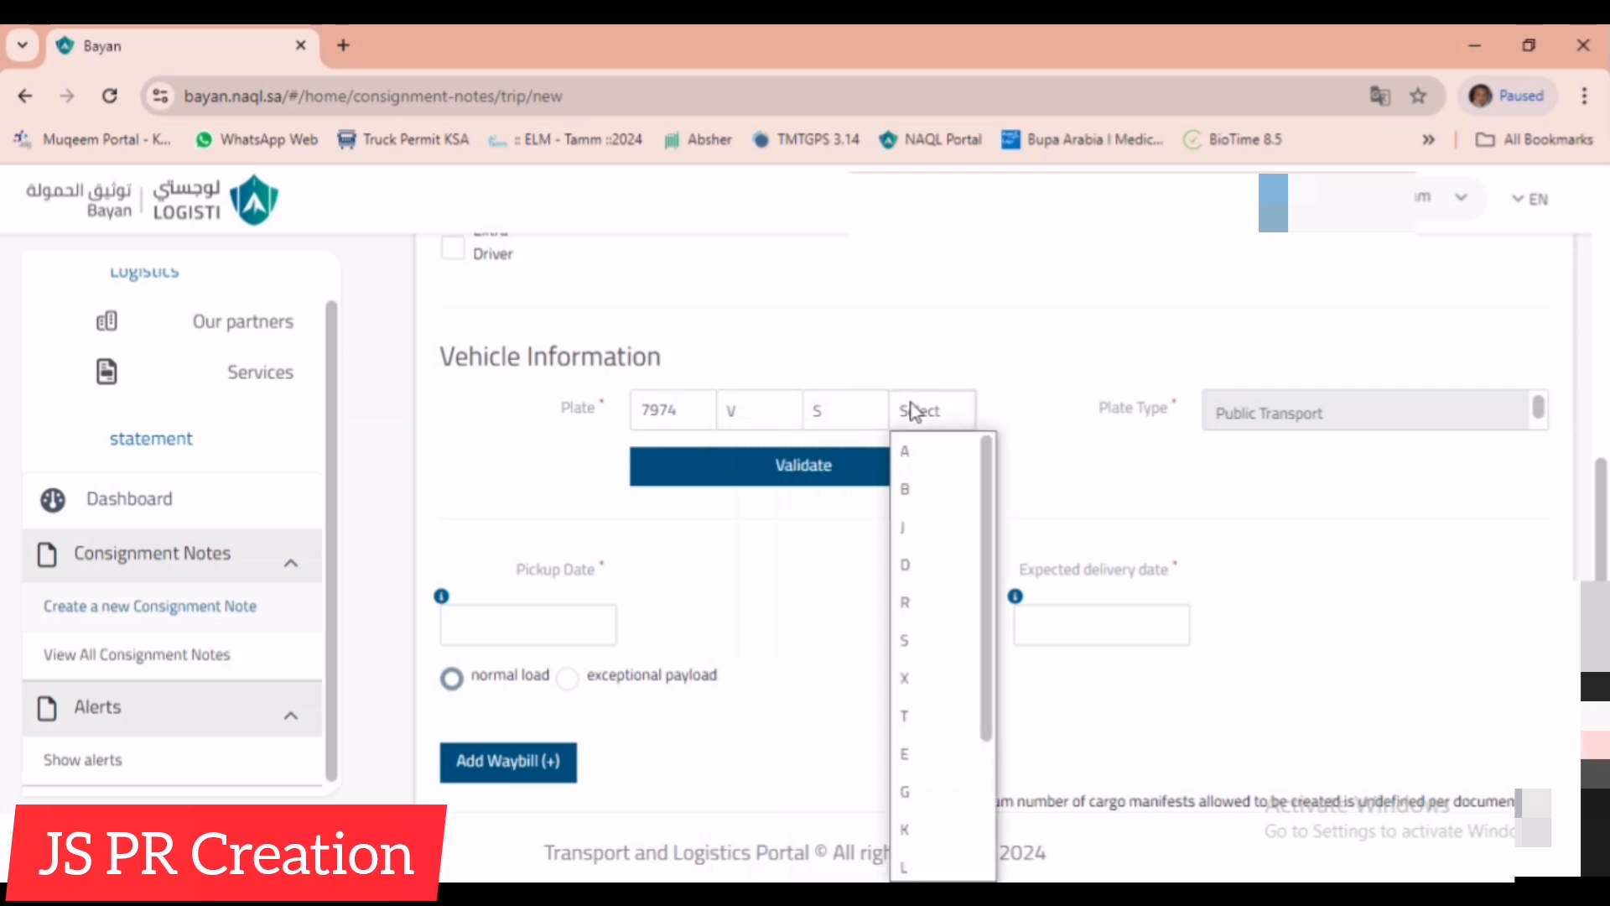
key("a")
left_click(842, 467)
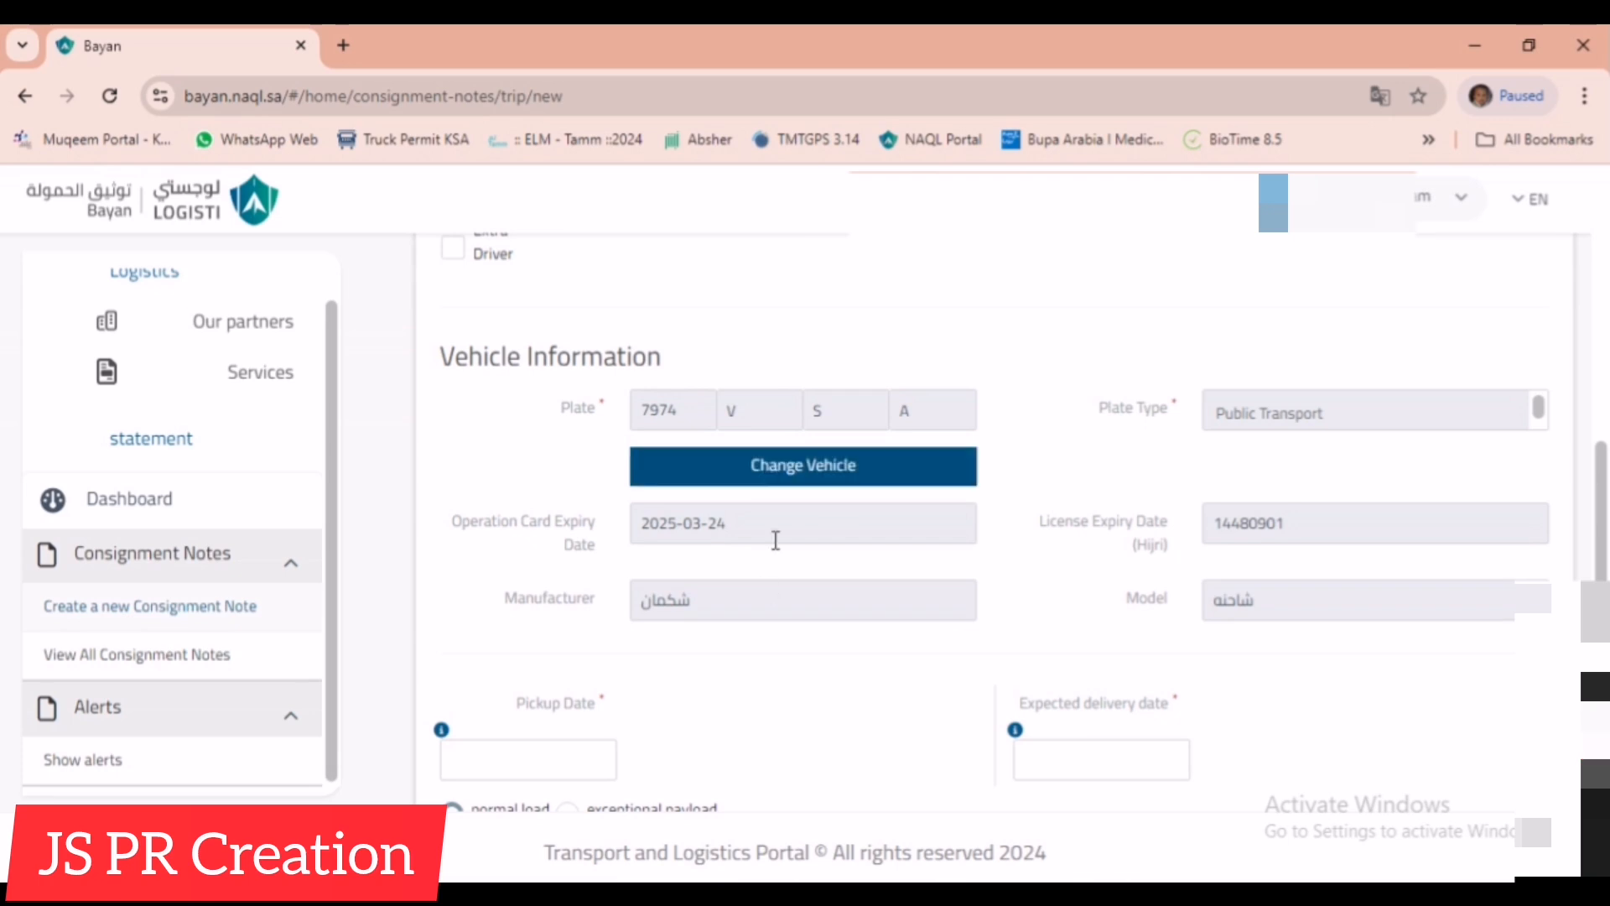
Set pickup and expected delivery dates to 3 September 2024, then add a waybill
scroll(772, 537, "down", 5)
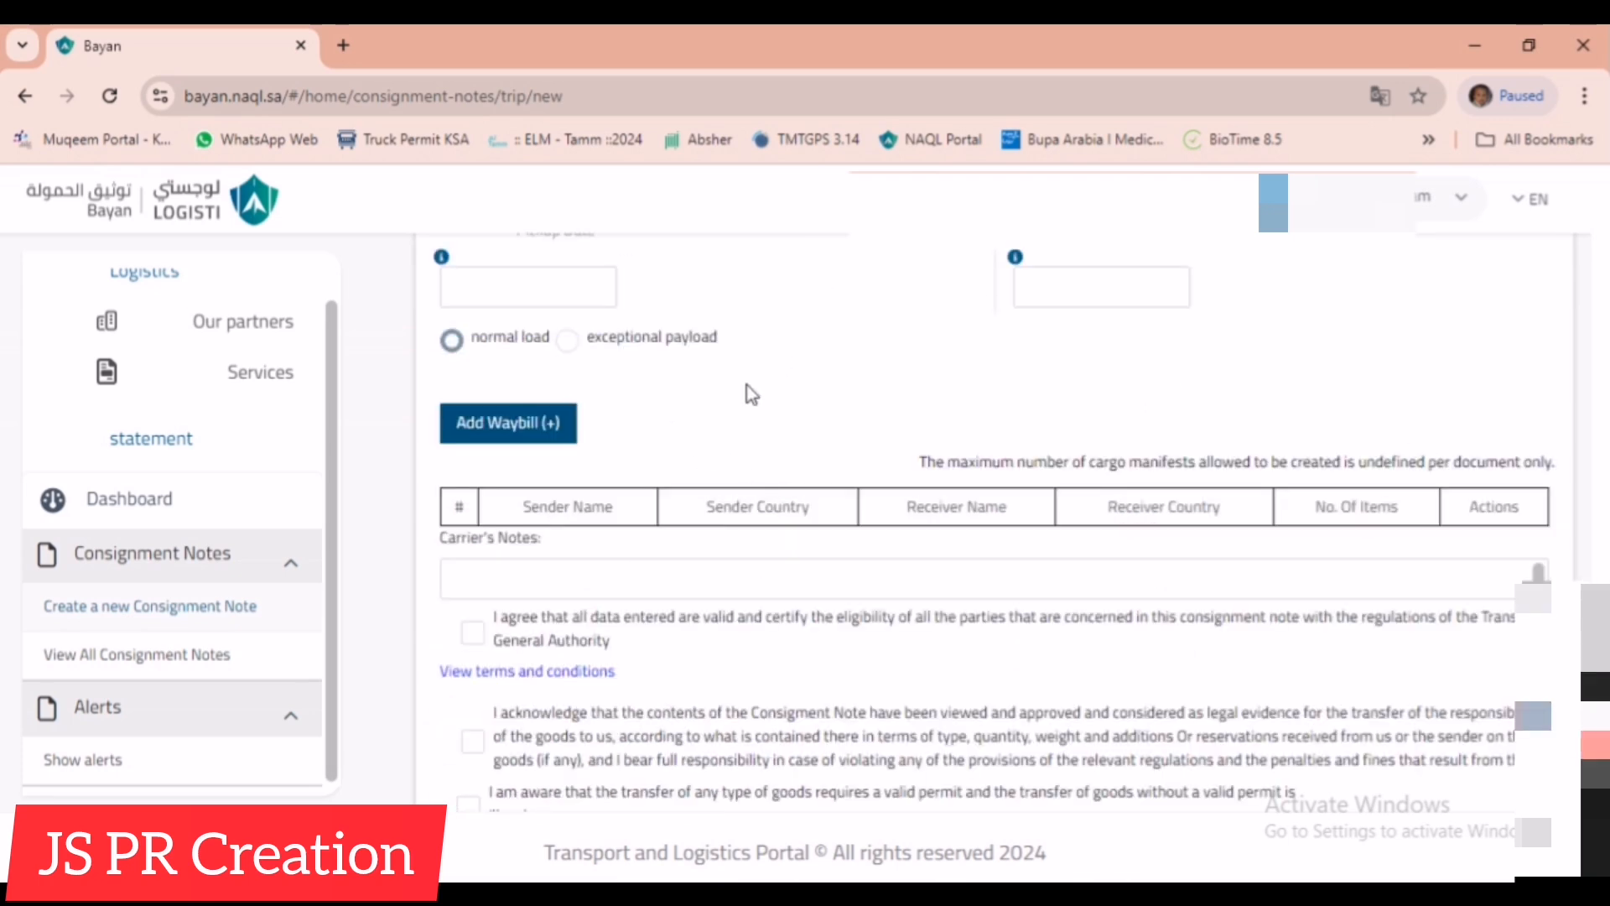
left_click(573, 293)
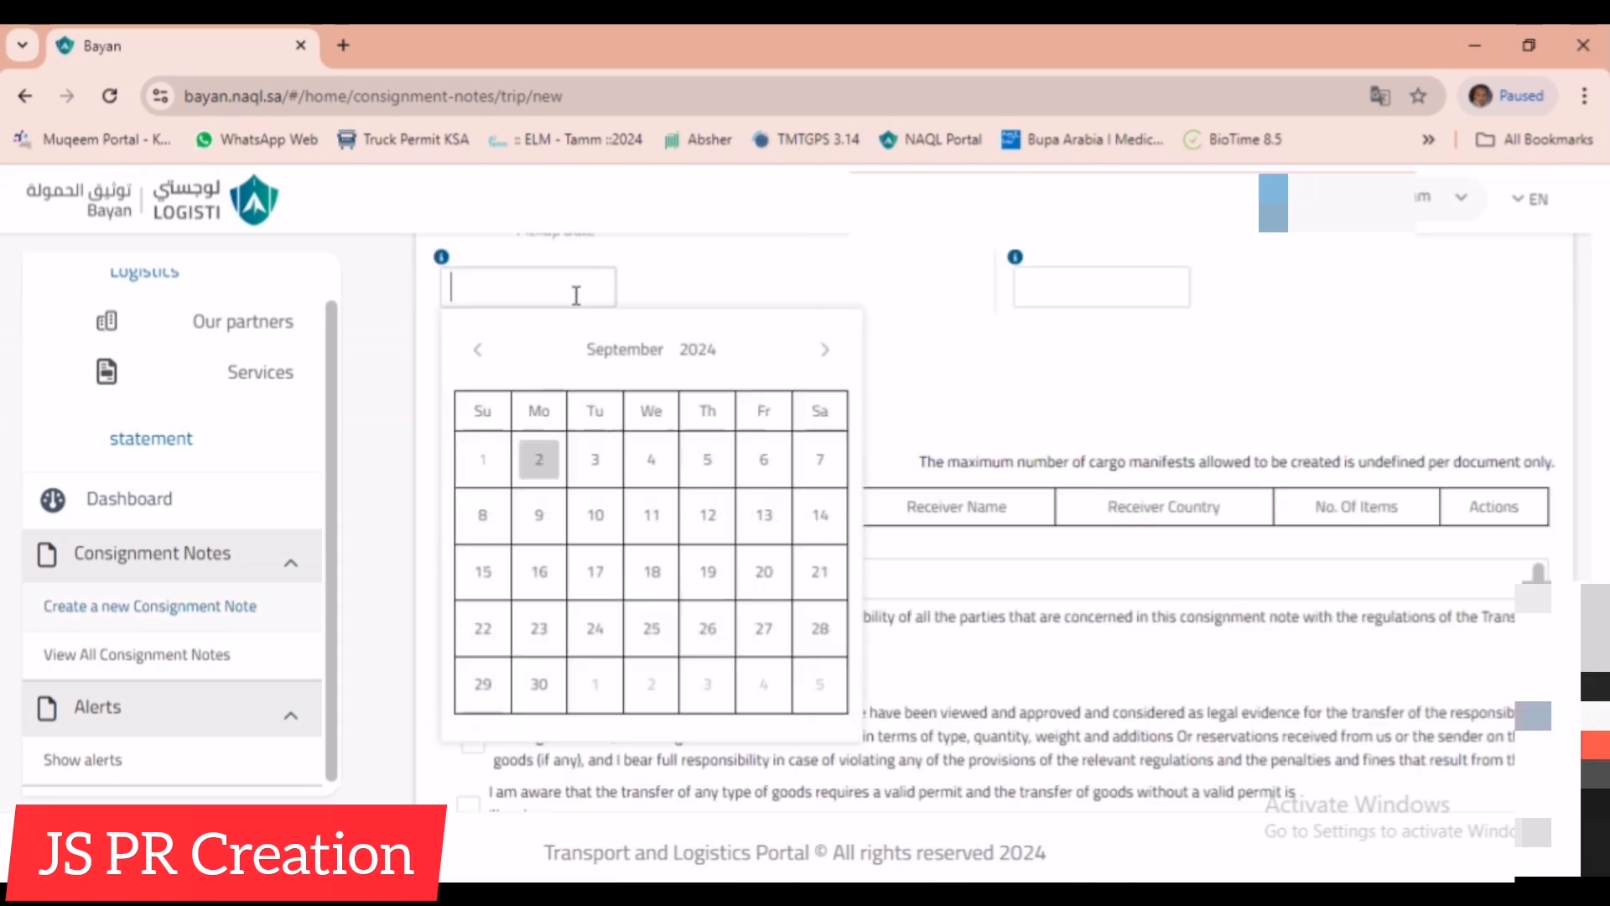
left_click(598, 464)
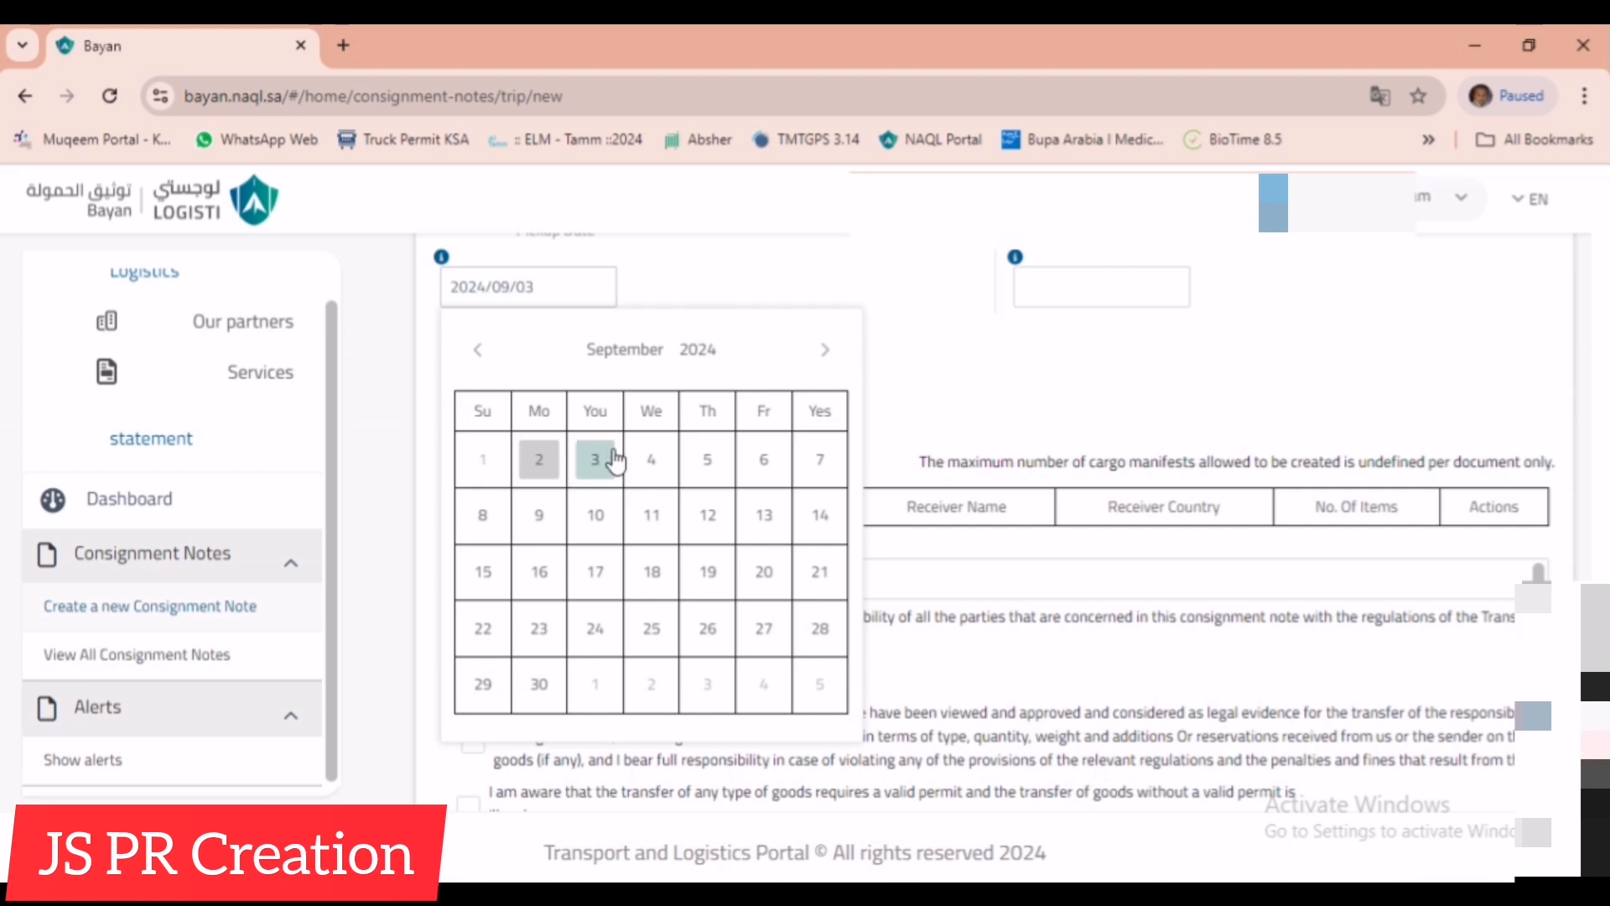
left_click(1111, 294)
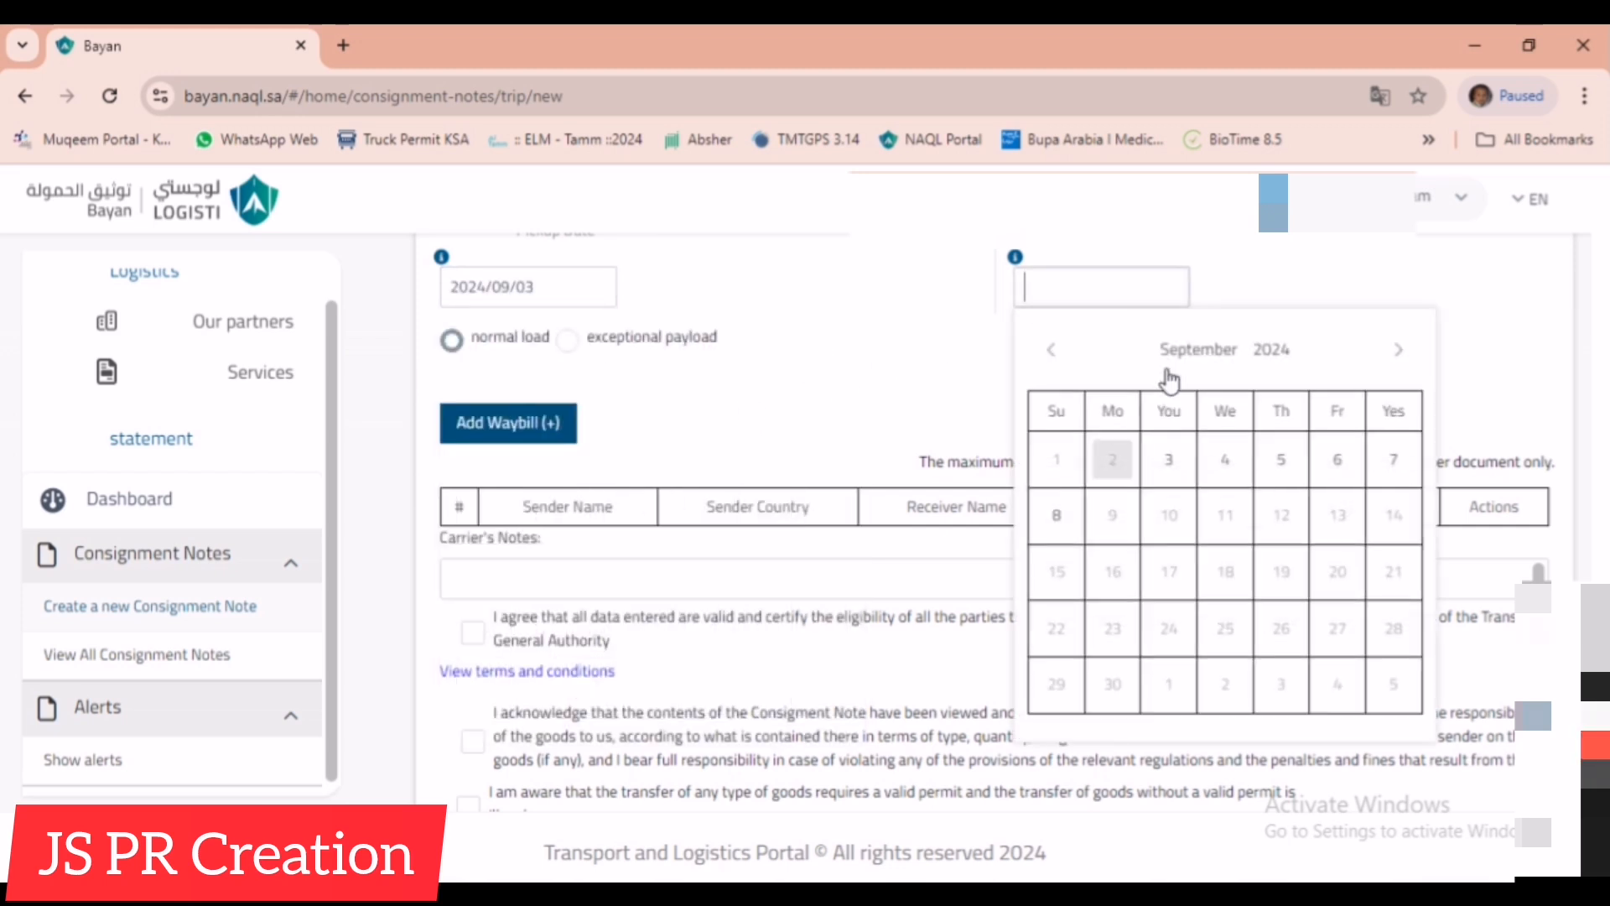
left_click(1169, 460)
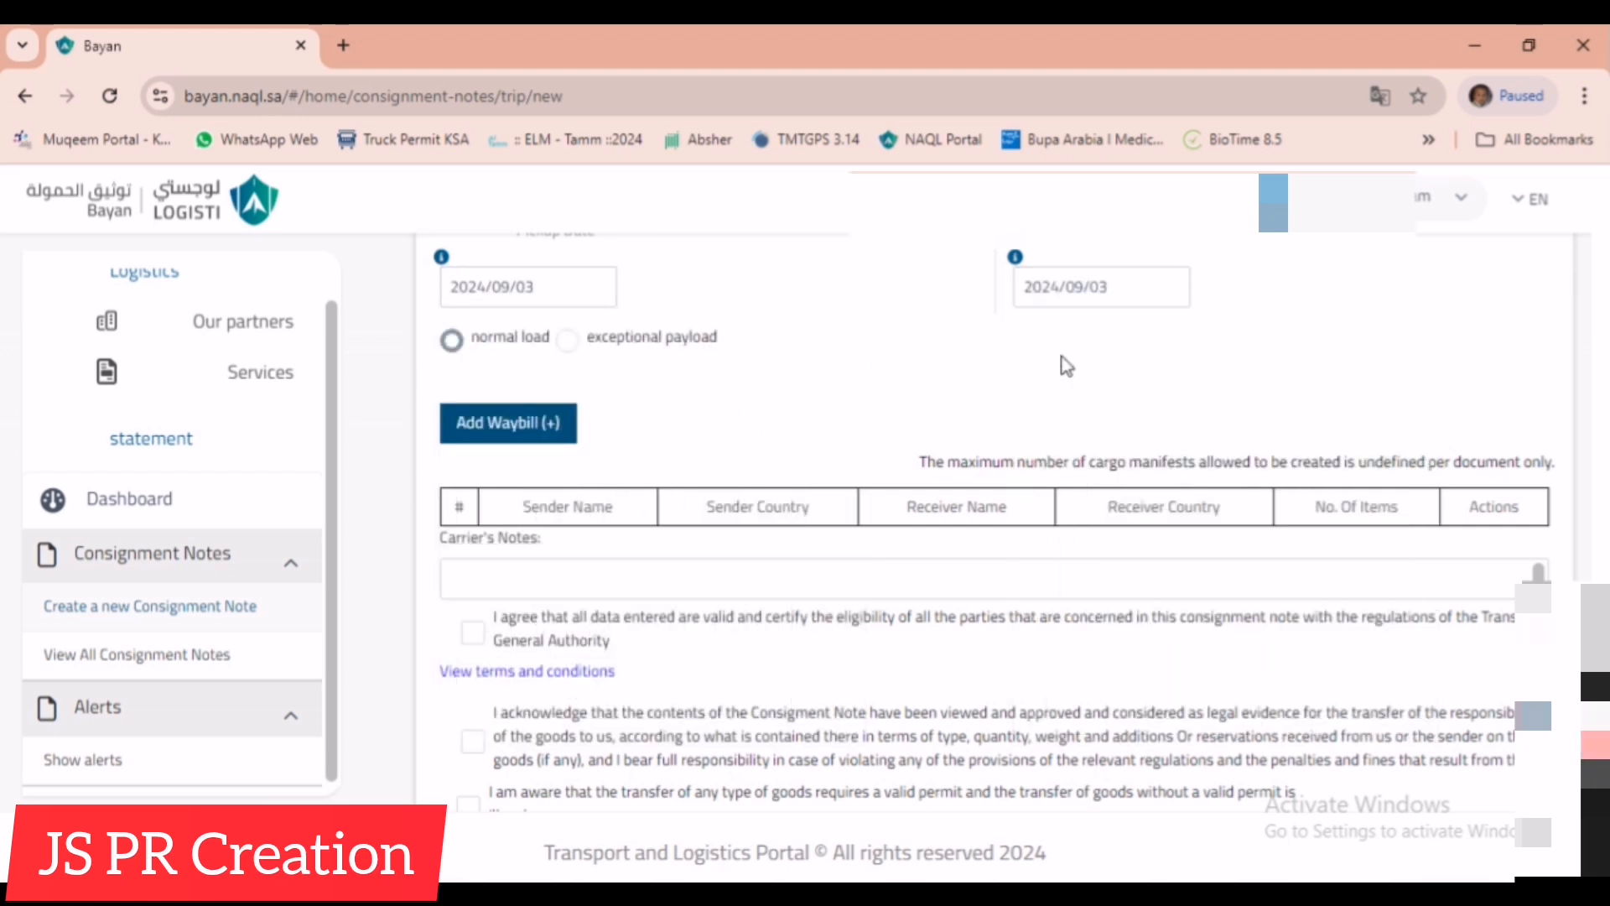
left_click(545, 426)
Autofill the sender from the saved Al Armak Factory entry and set region Riyadh
left_click(629, 325)
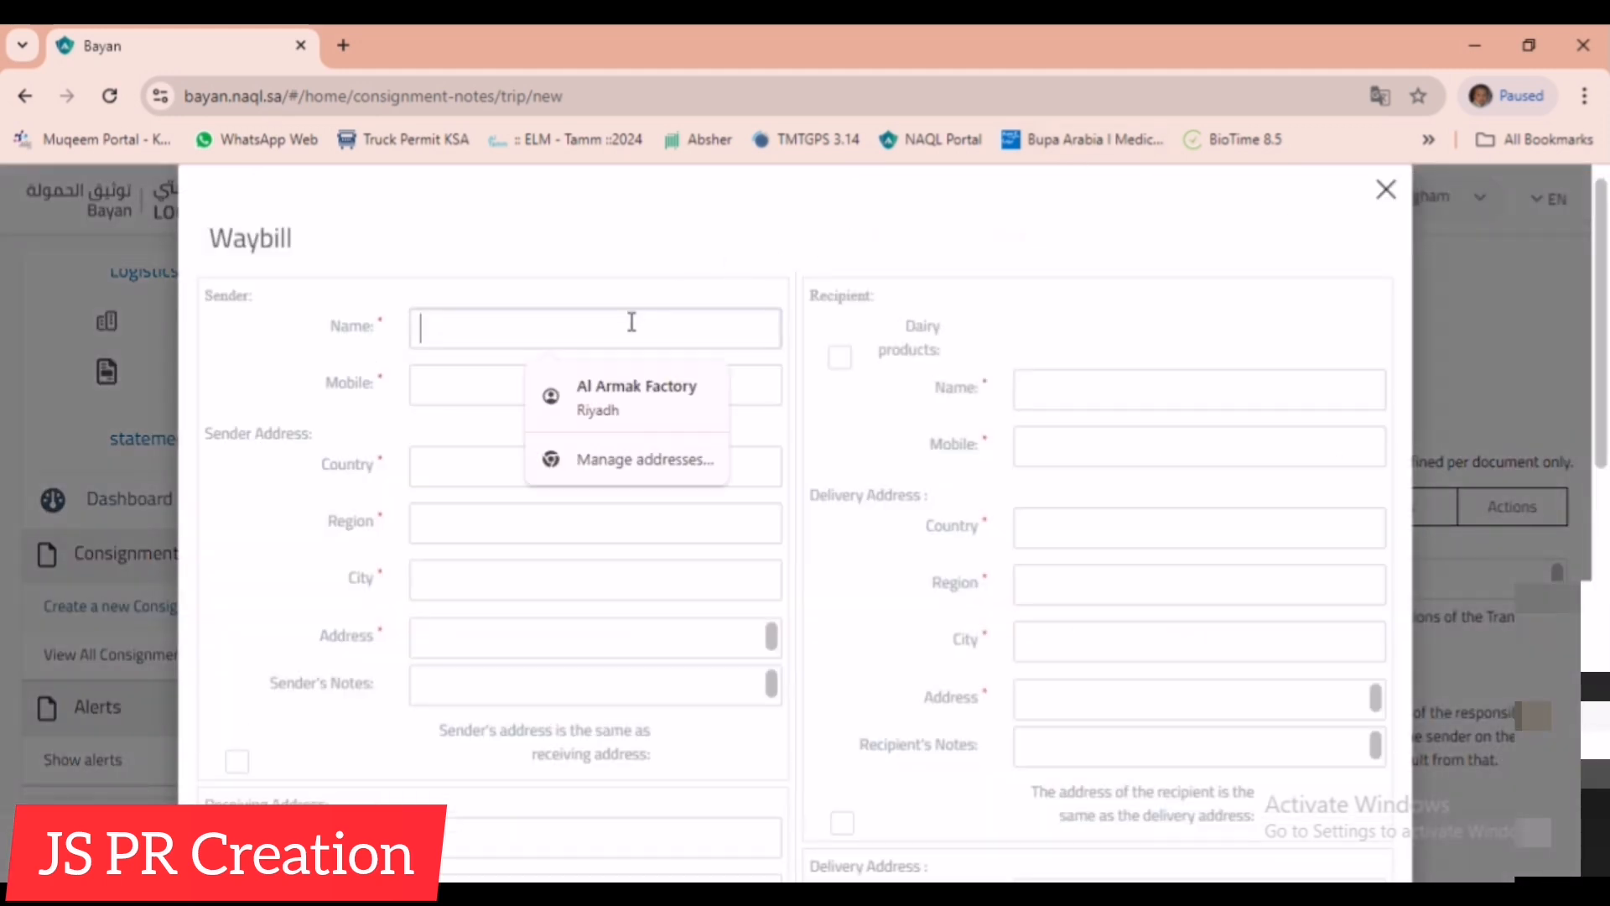
left_click(629, 390)
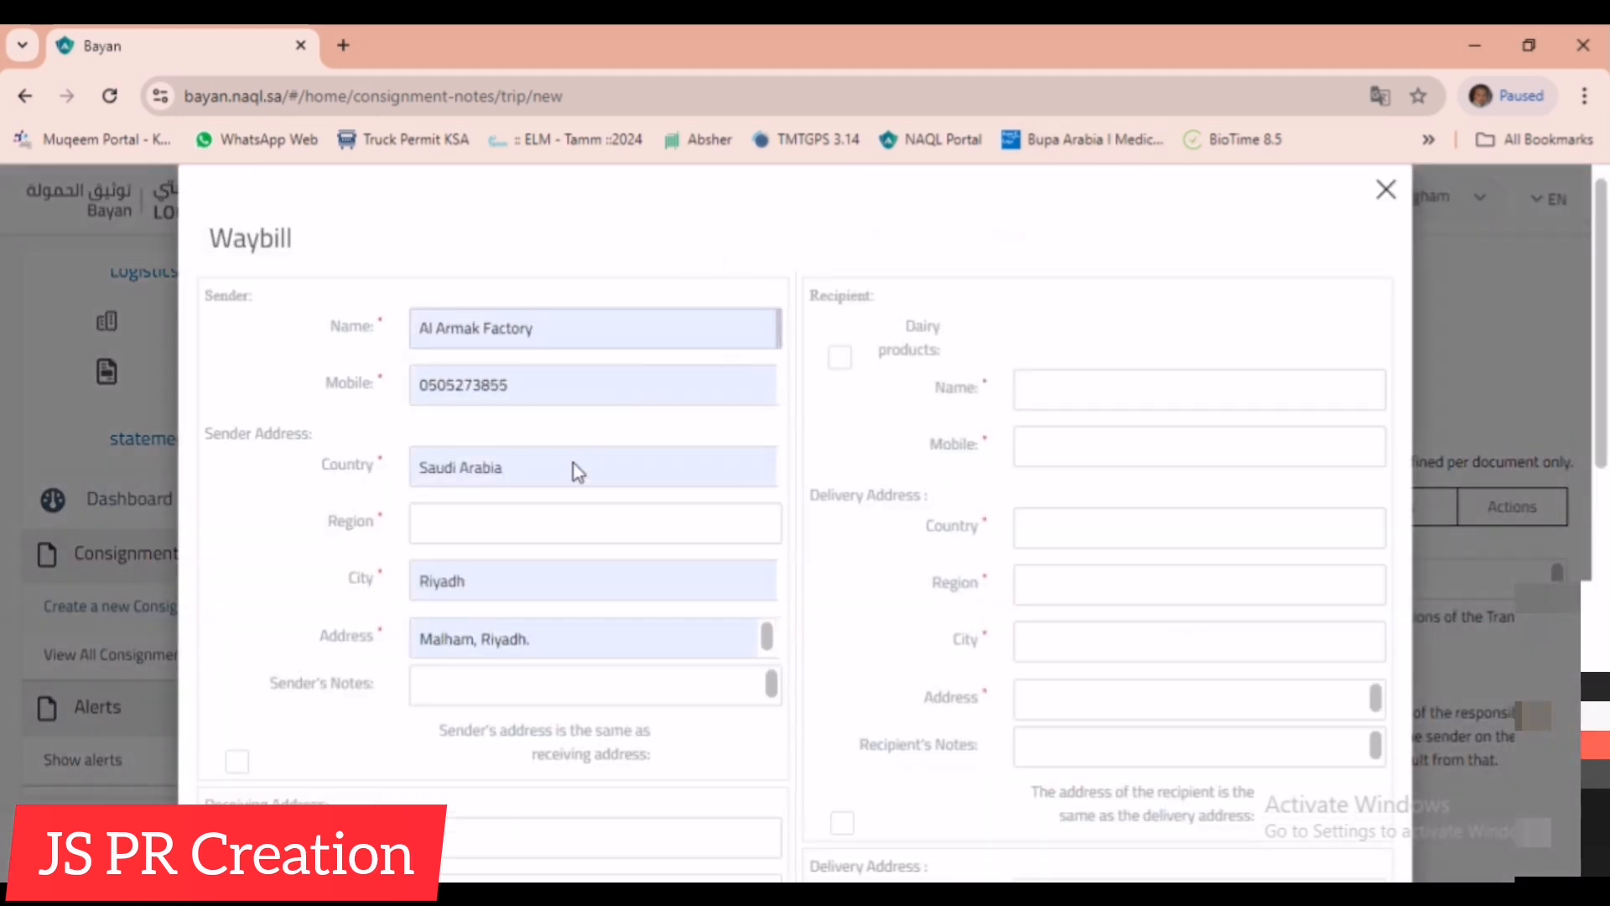
left_click(546, 535)
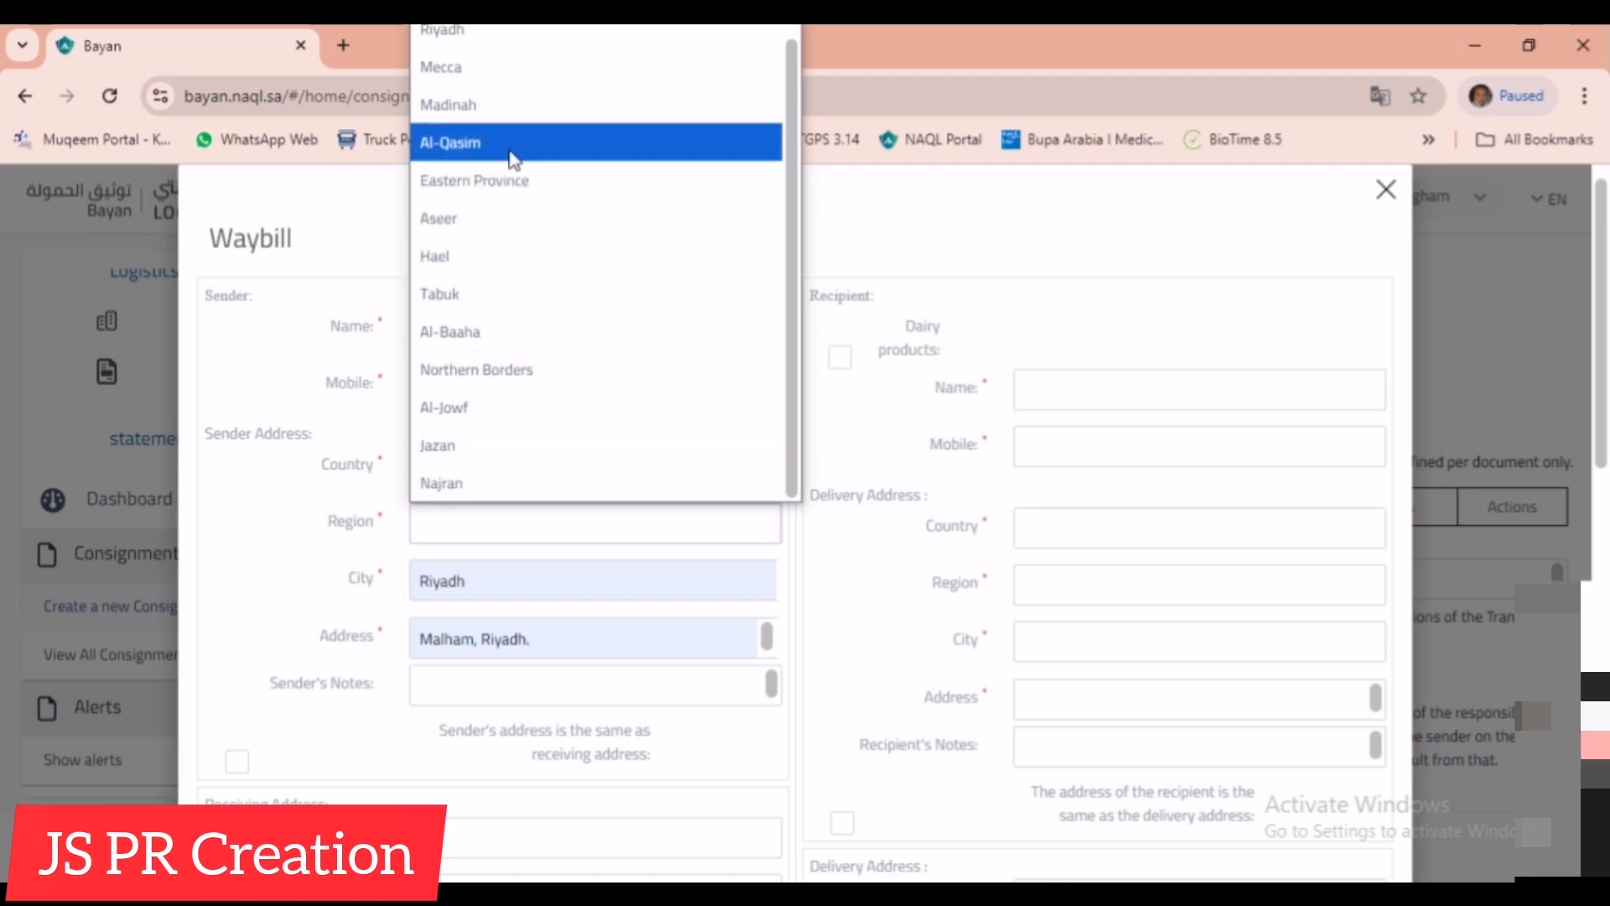
left_click(651, 29)
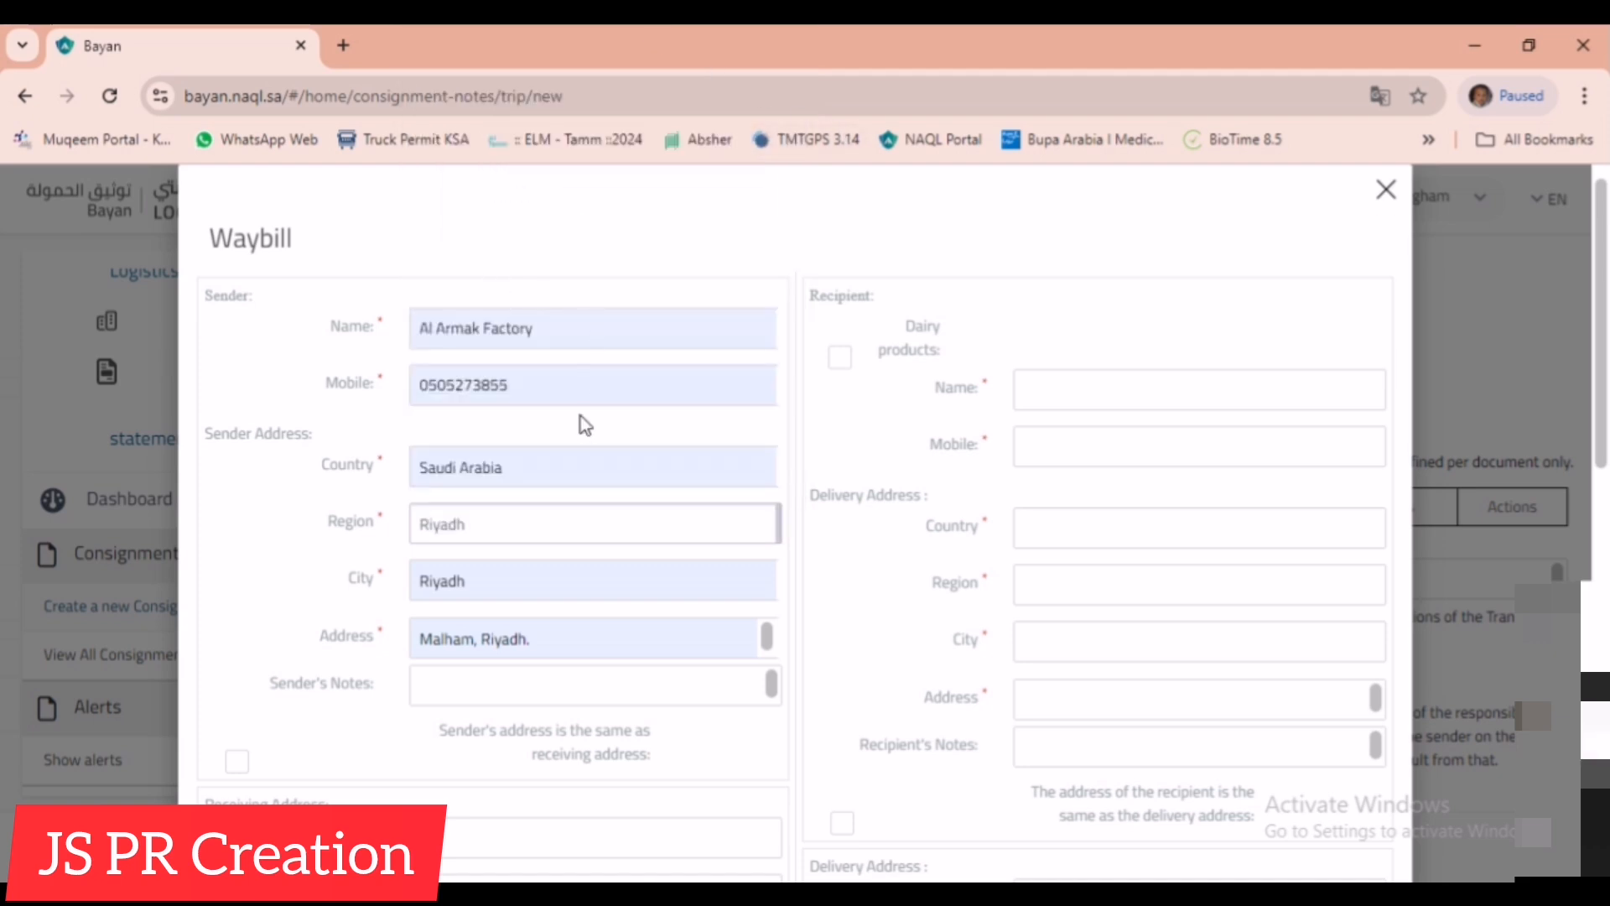
scroll(611, 444, "down", 3)
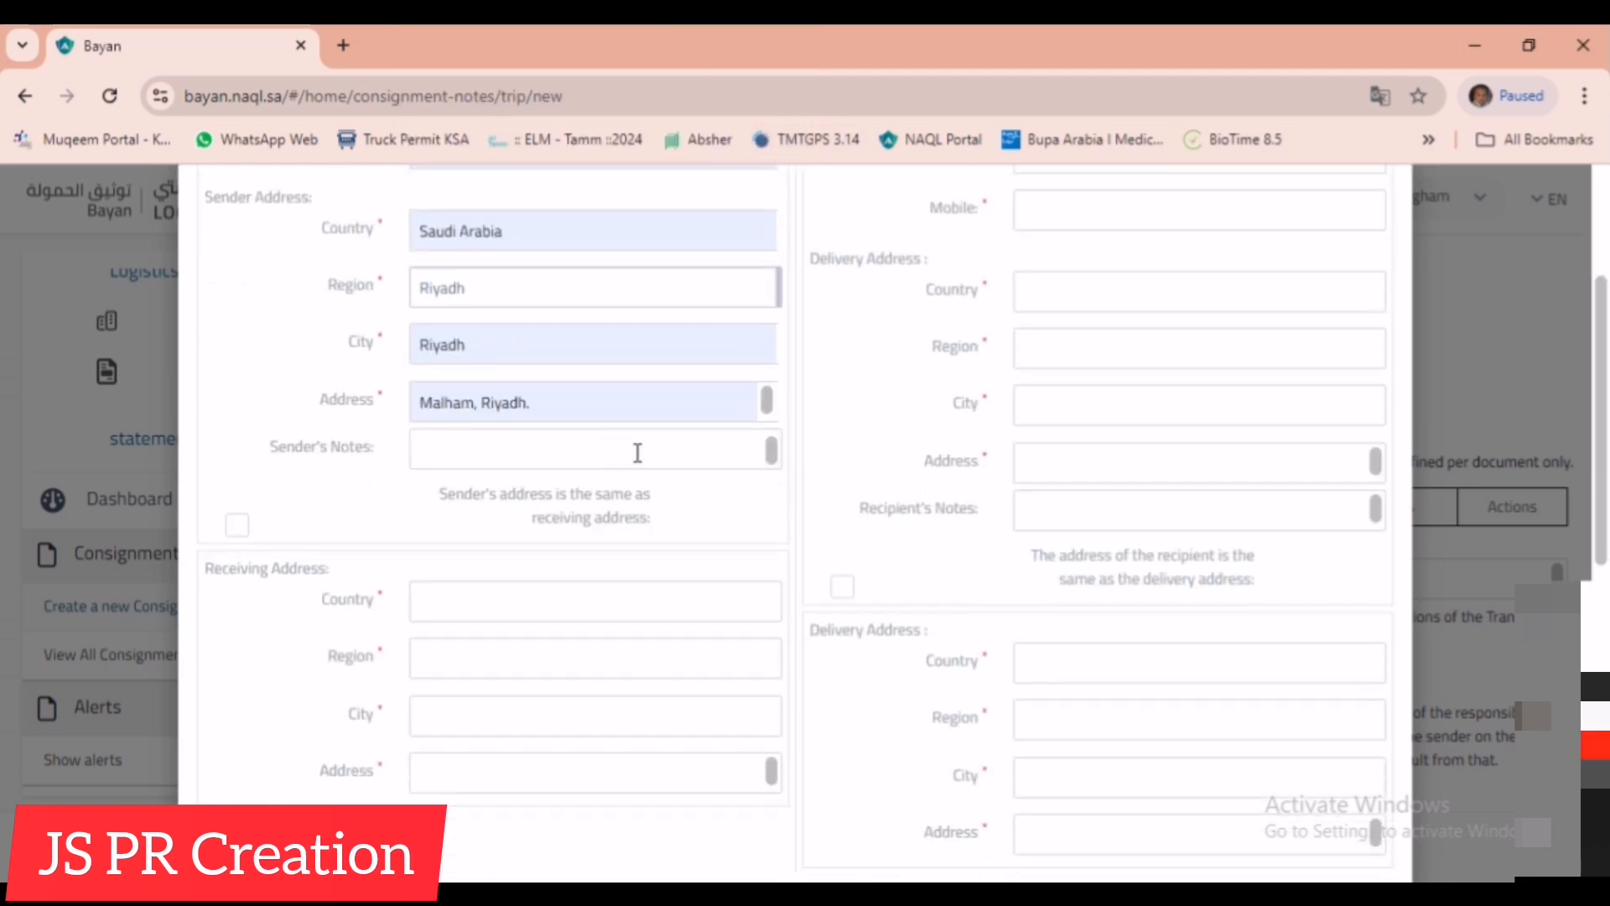
scroll(671, 436, "up", 2)
scroll(691, 430, "up", 2)
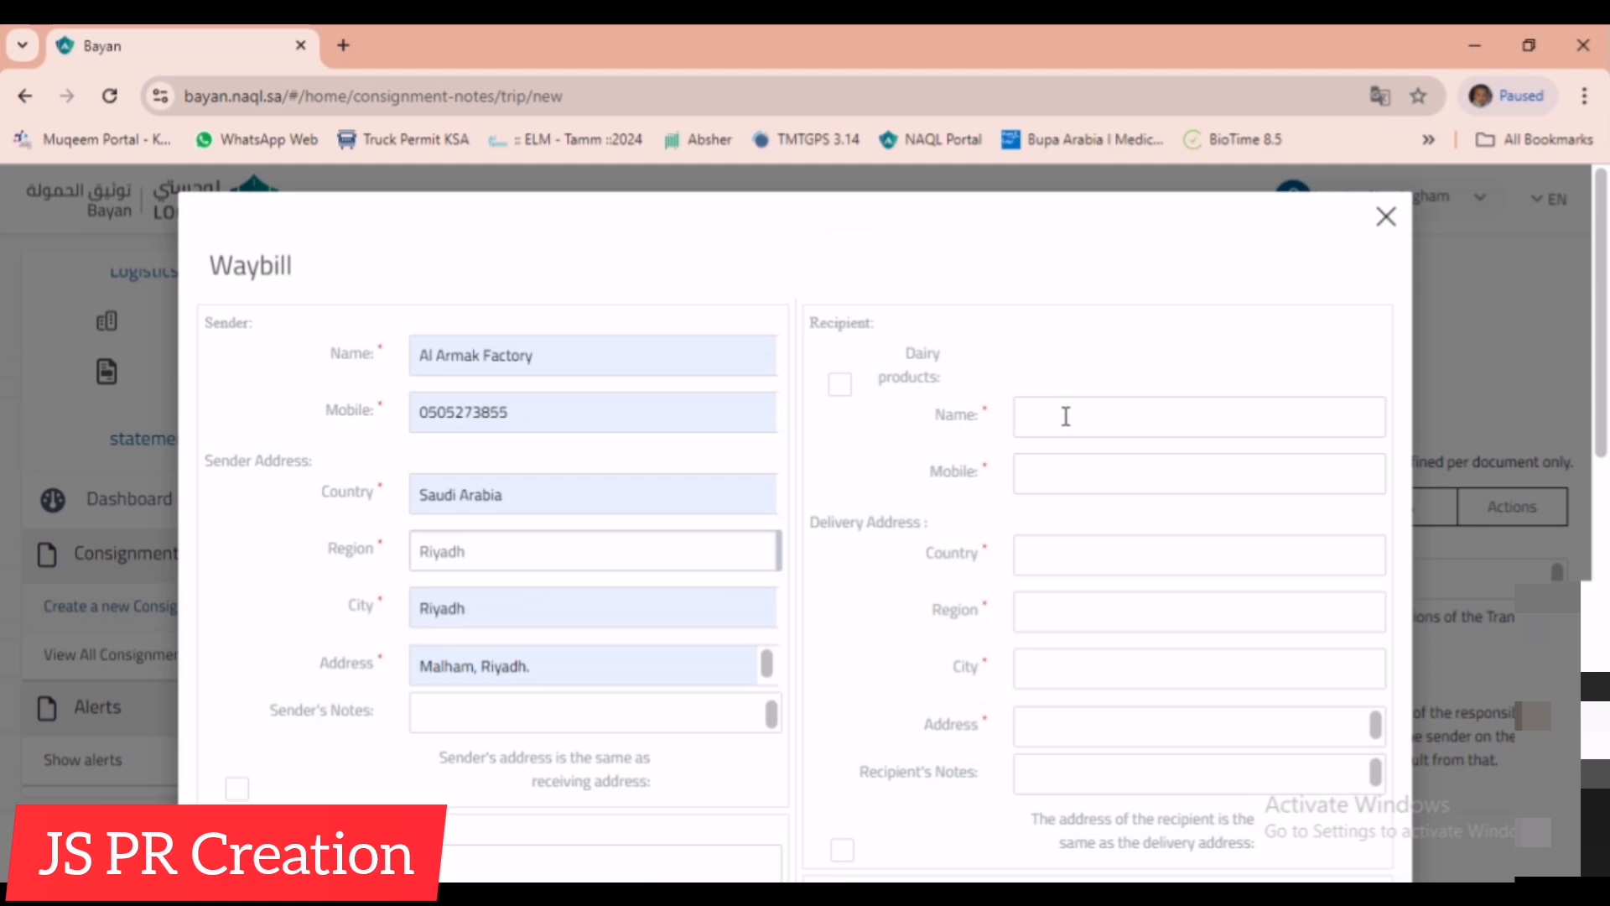
scroll(691, 621, "down", 3)
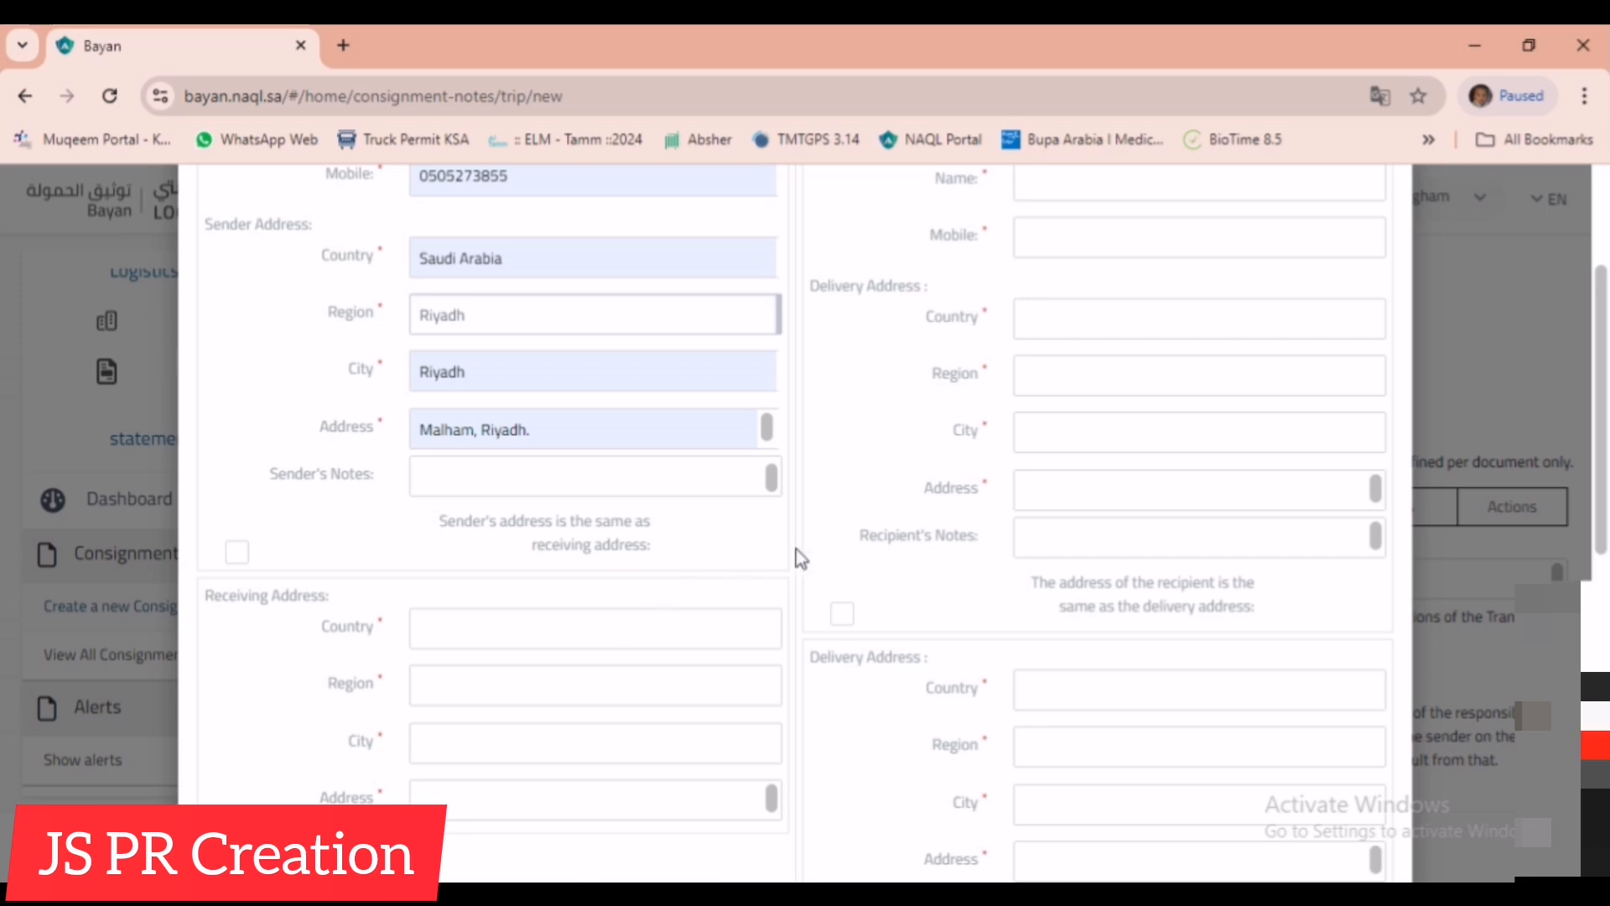
scroll(838, 528, "up", 3)
Enter recipient name TARAF AL MOSTAQBAL and fill the mobile from the saved suggestion
left_click(1064, 427)
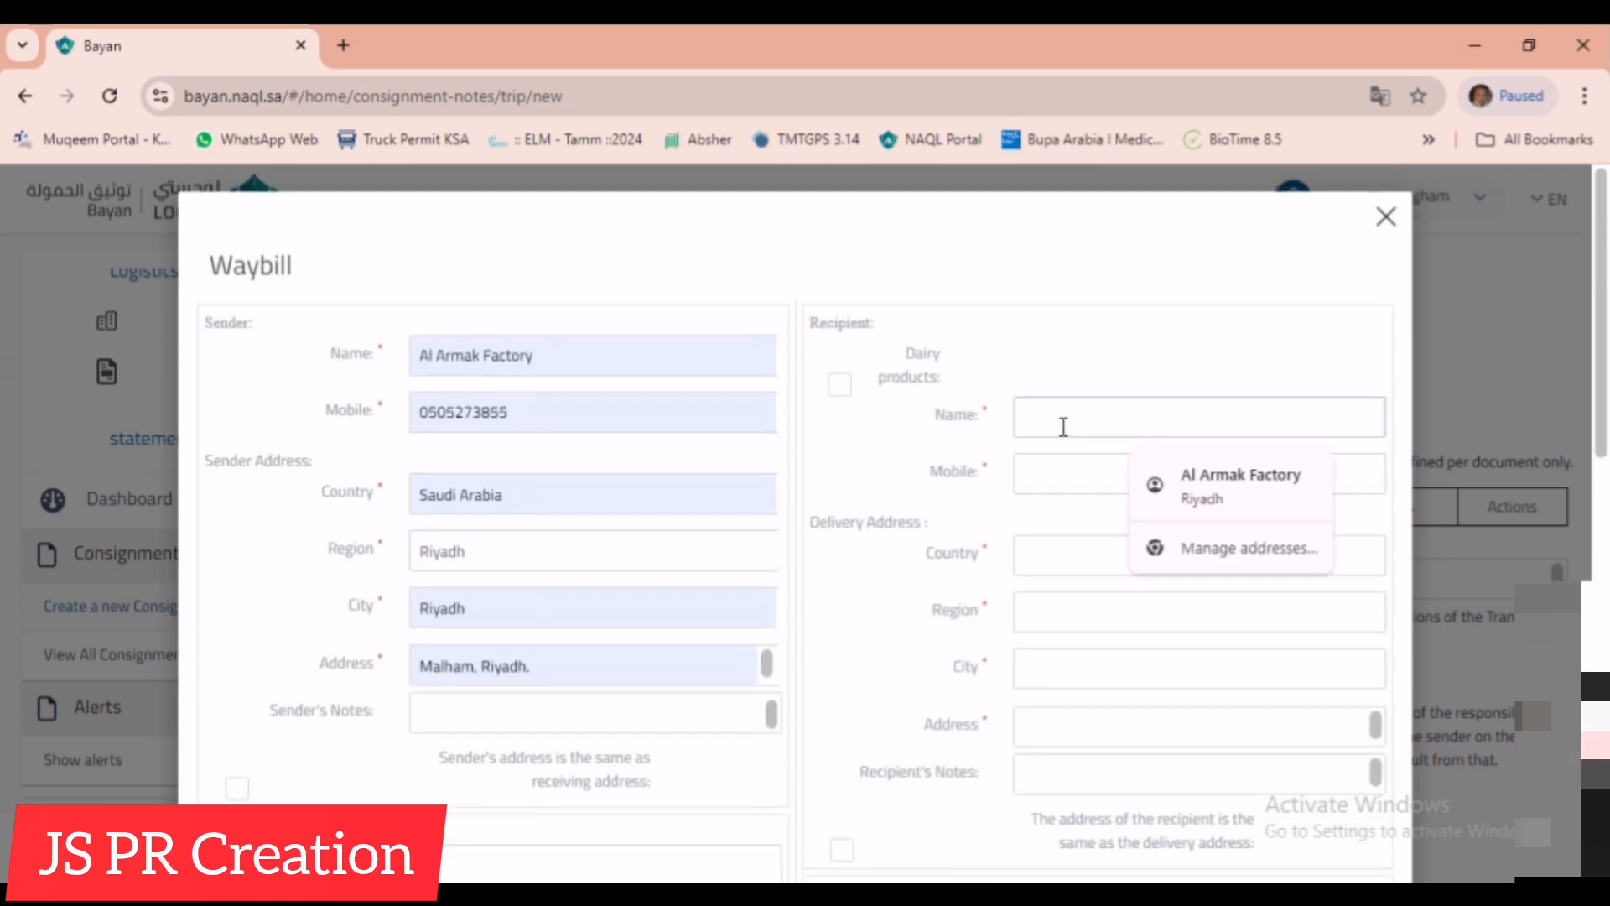
type("taraf")
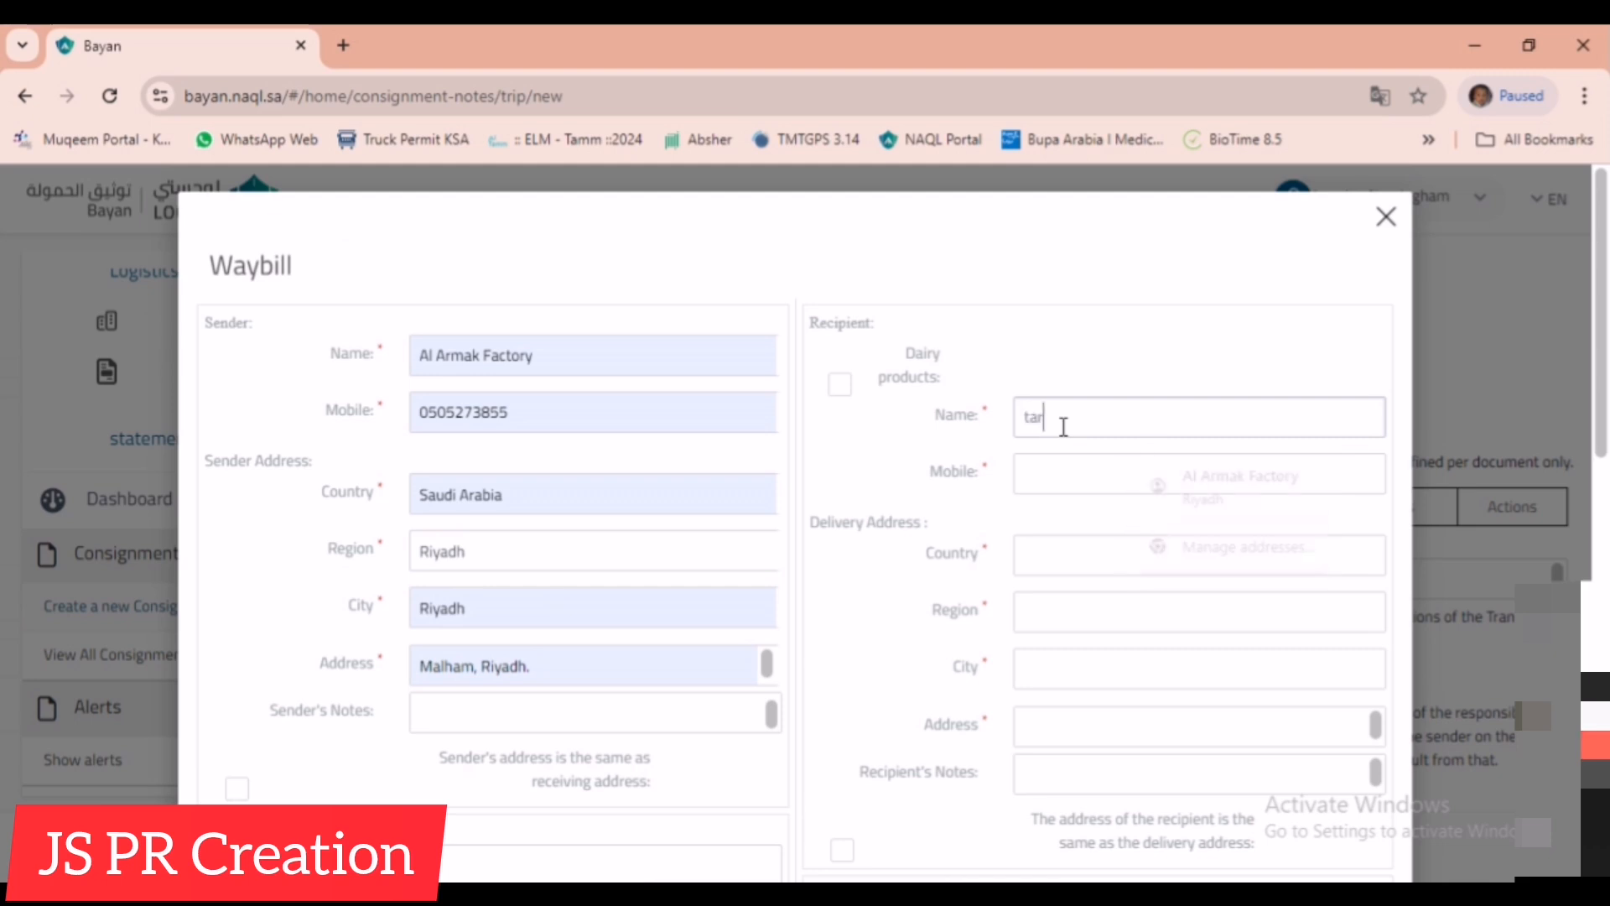
key("BackSpace")
key("BackSpace")
key("BackSpace")
key("BackSpace")
key("BackSpace")
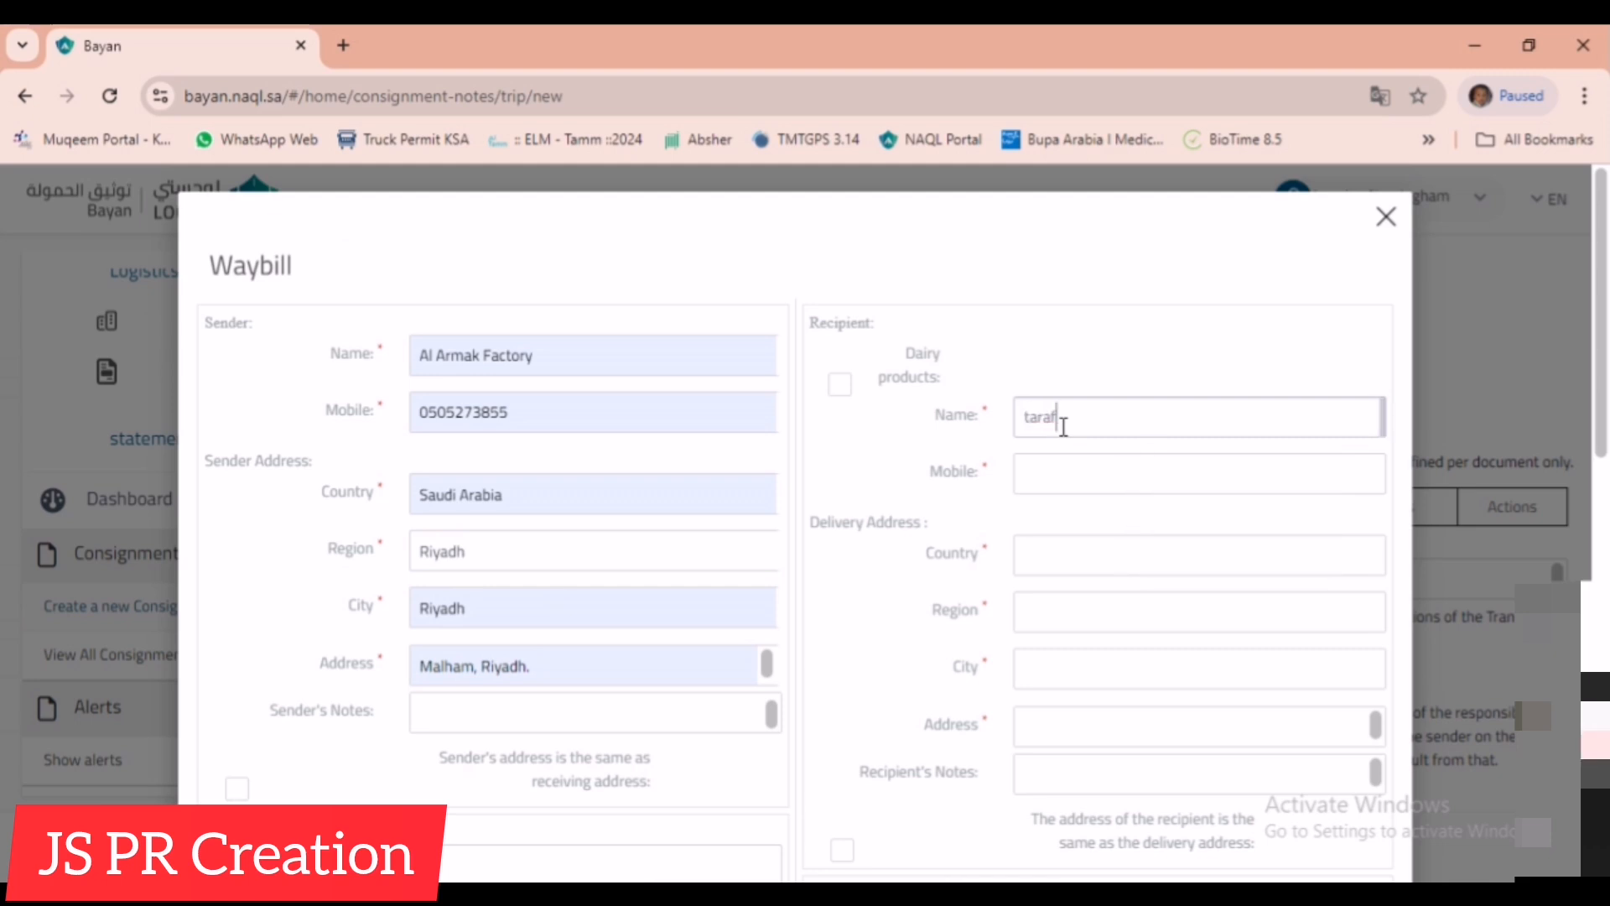
type("TAR")
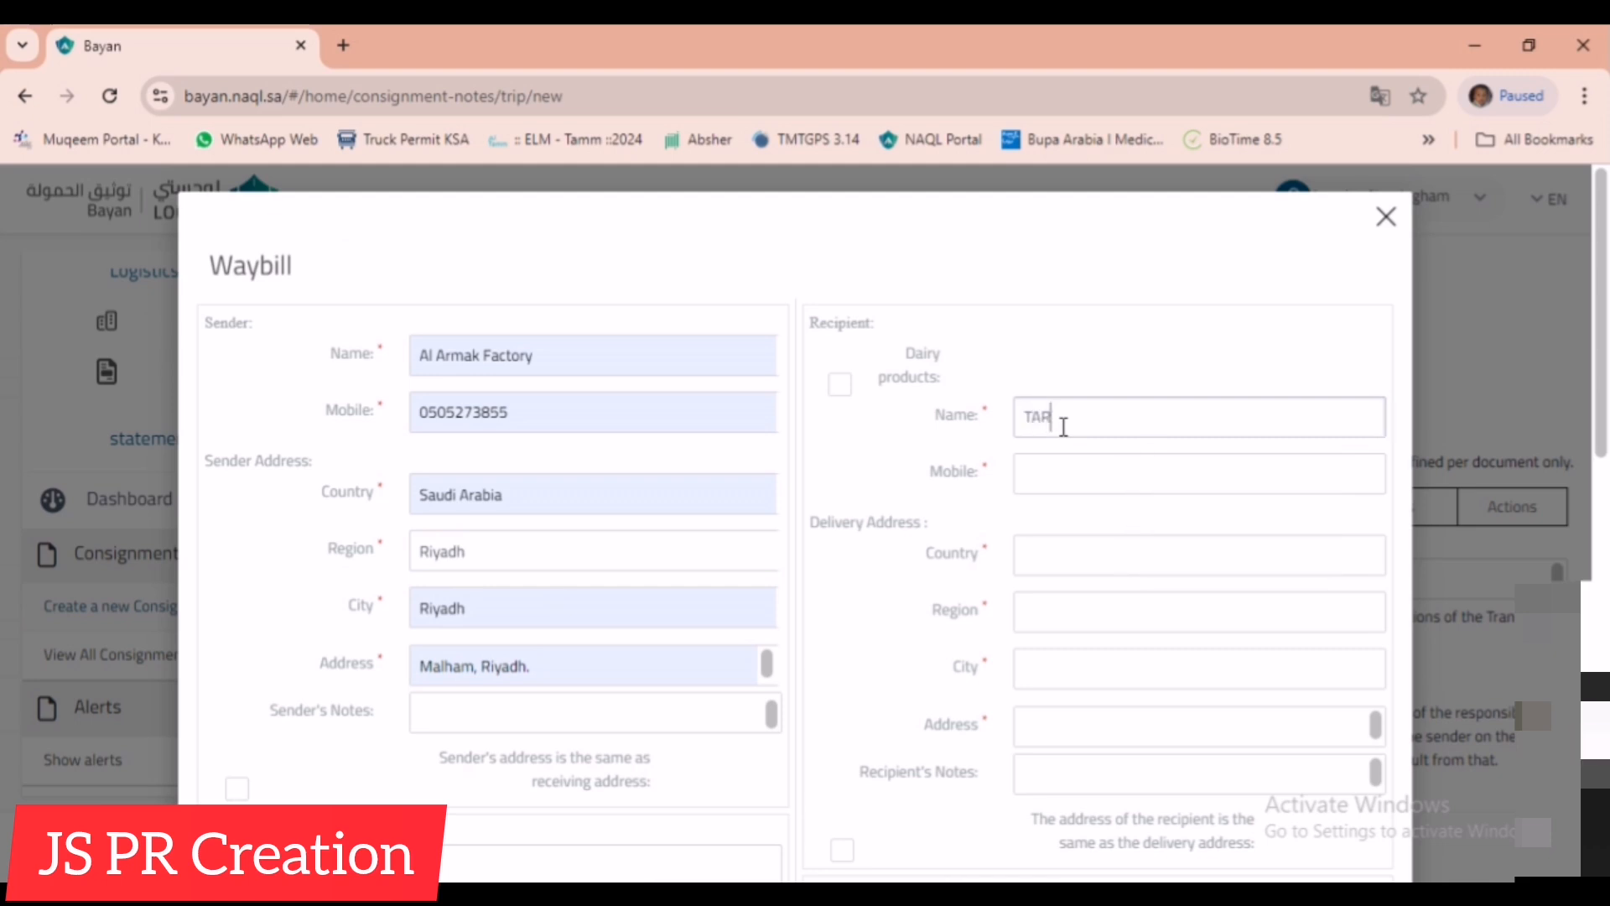
type("AF AL M")
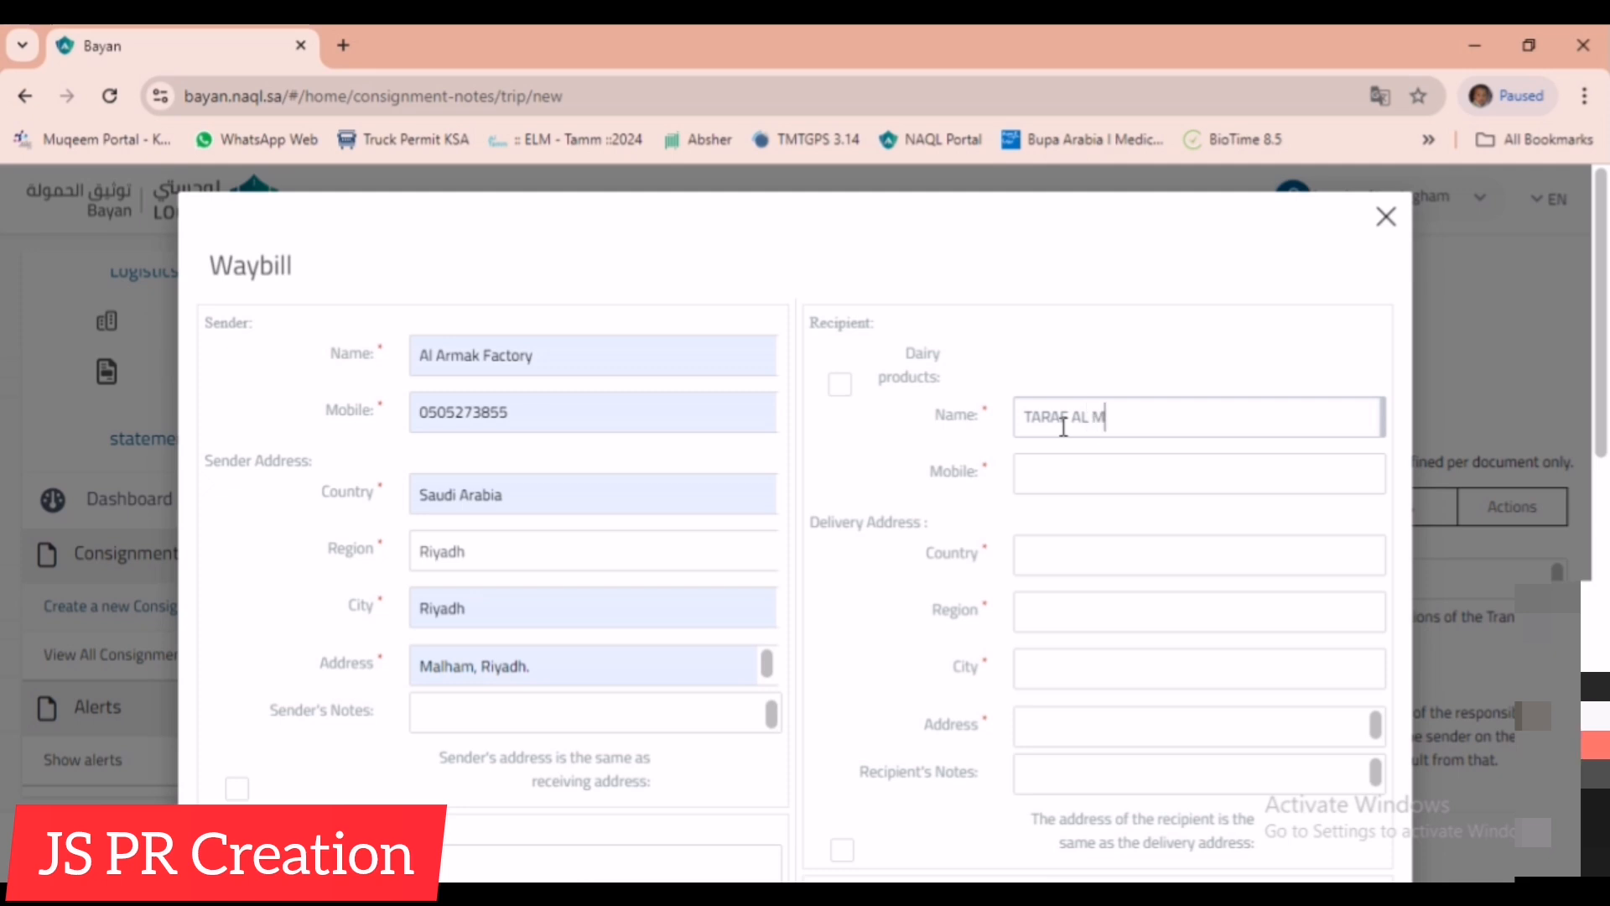
type("OSTAQBAL")
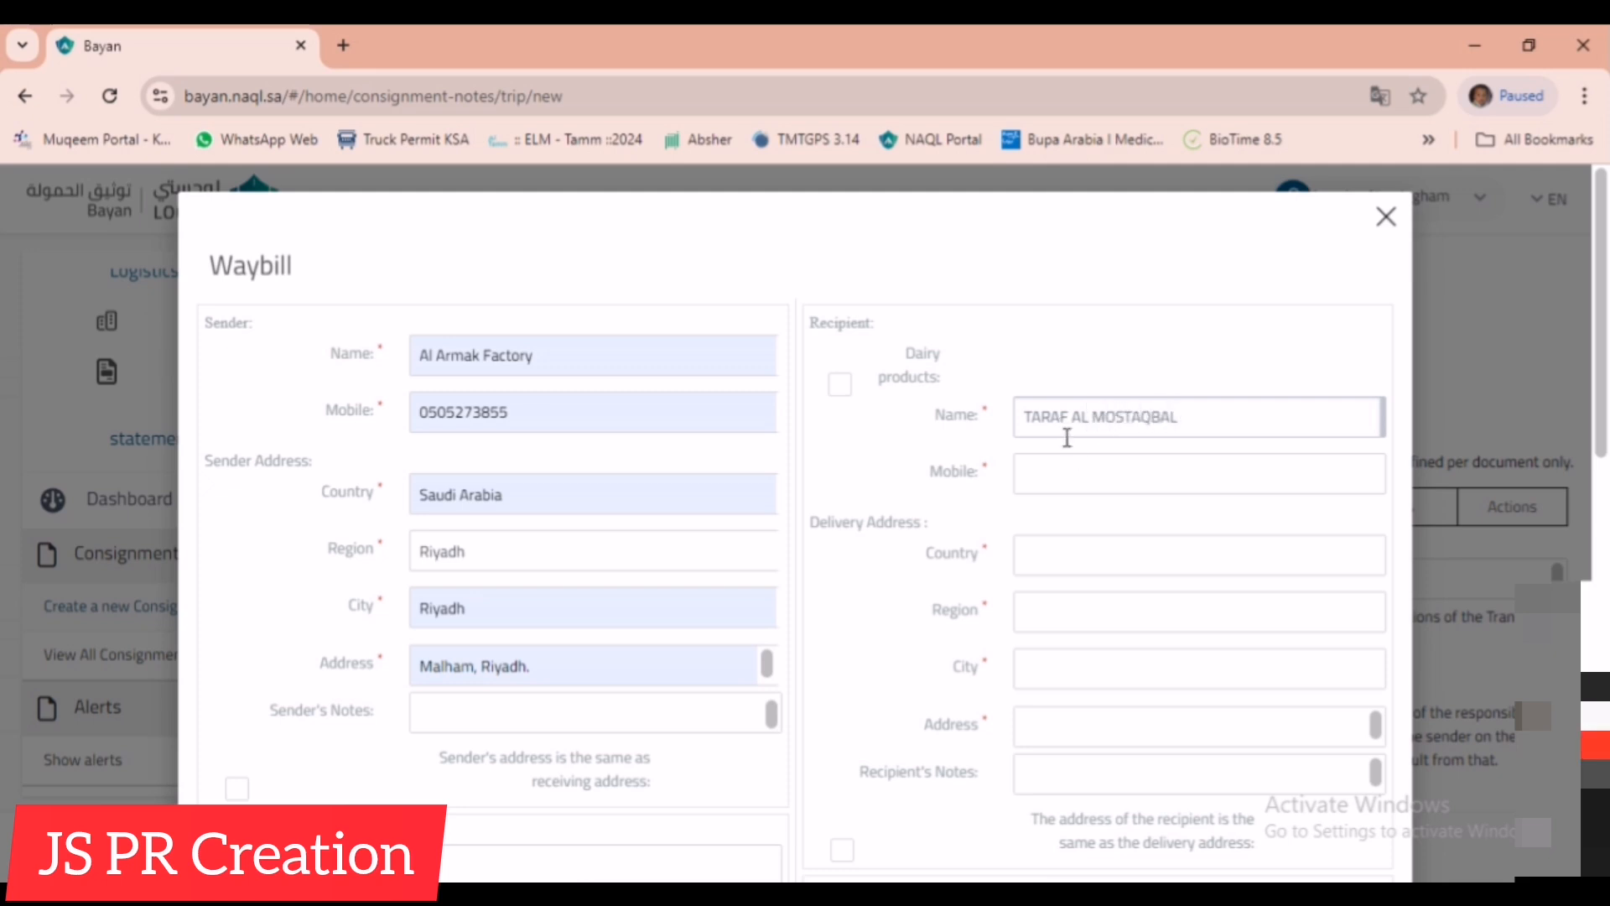
left_click(1064, 472)
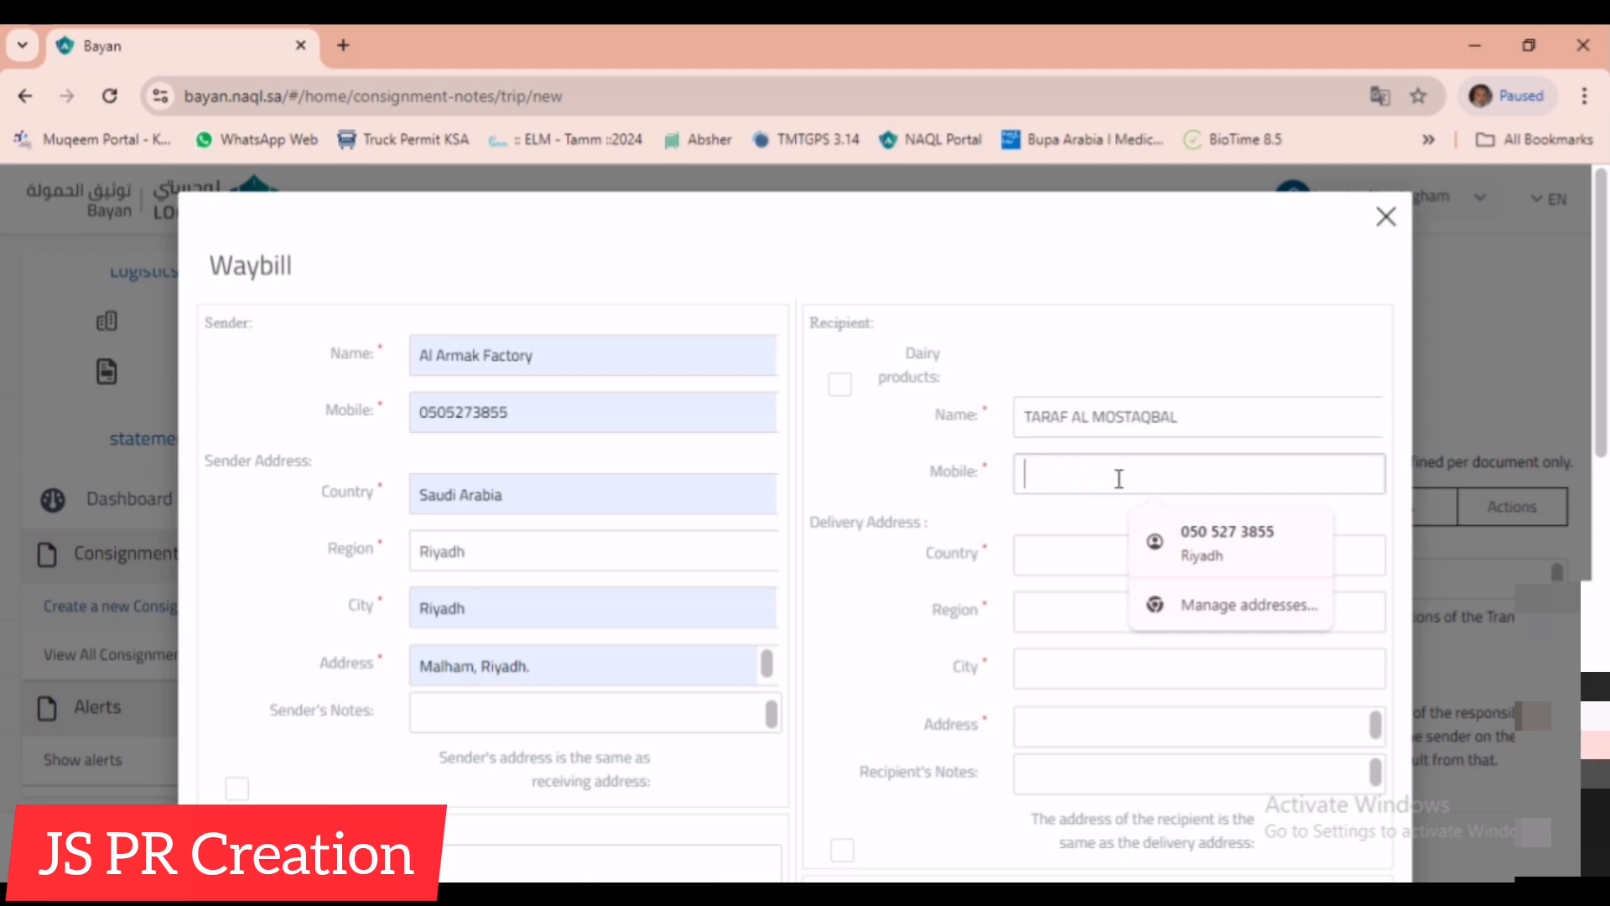
left_click(1210, 532)
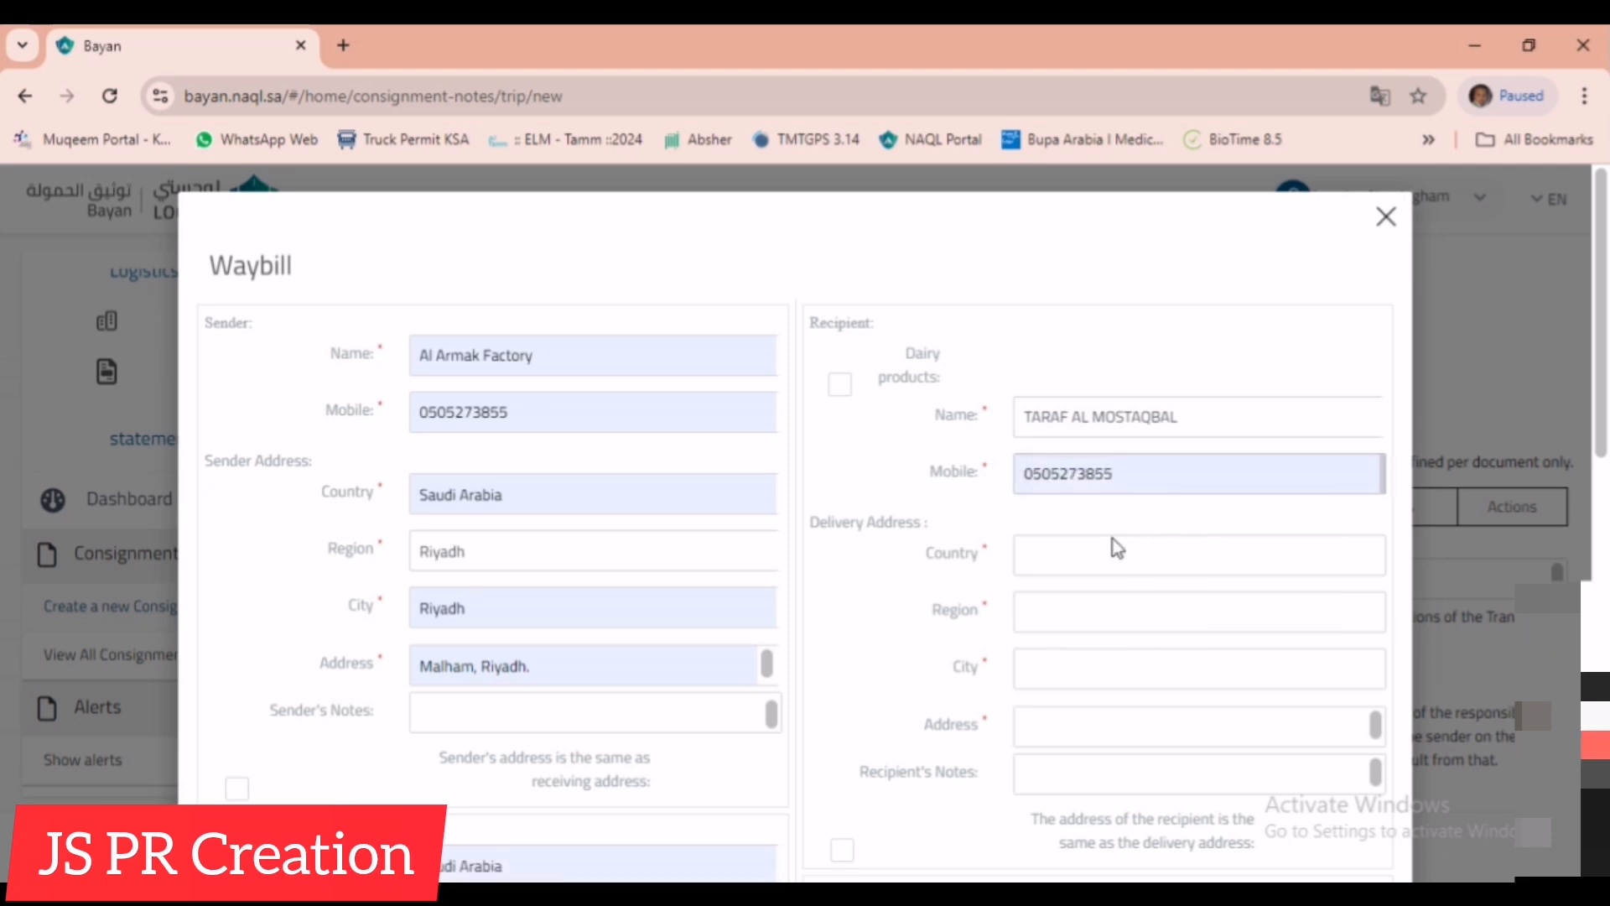
Set the recipient's country Saudi Arabia, region and city Riyadh, and address AL WURUD
left_click(1093, 555)
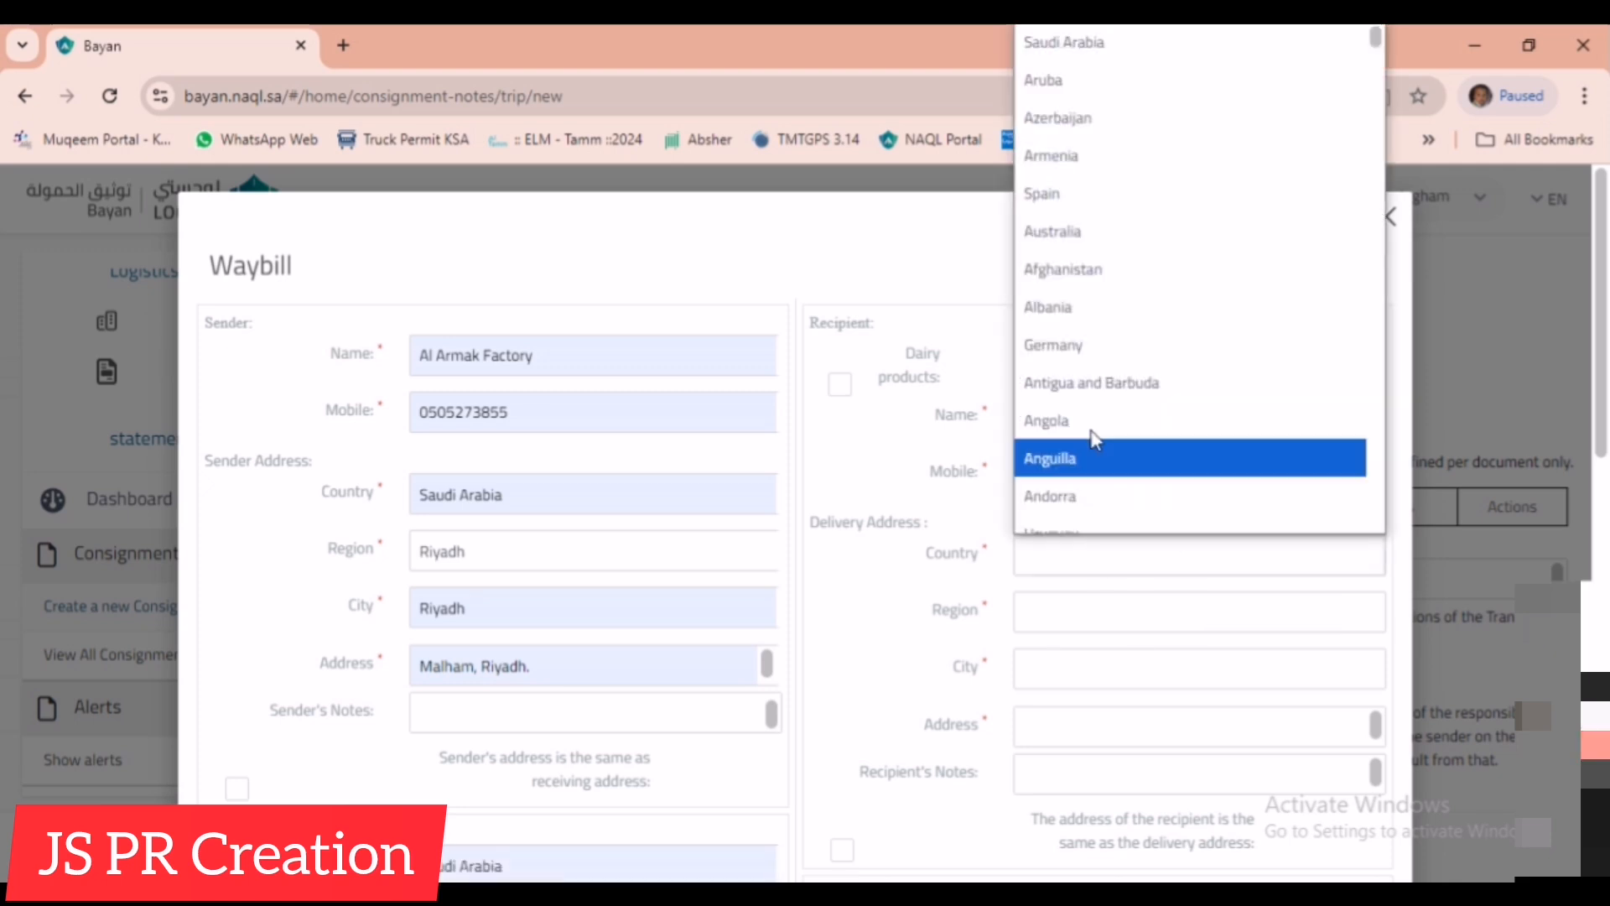
left_click(1064, 33)
left_click(1063, 619)
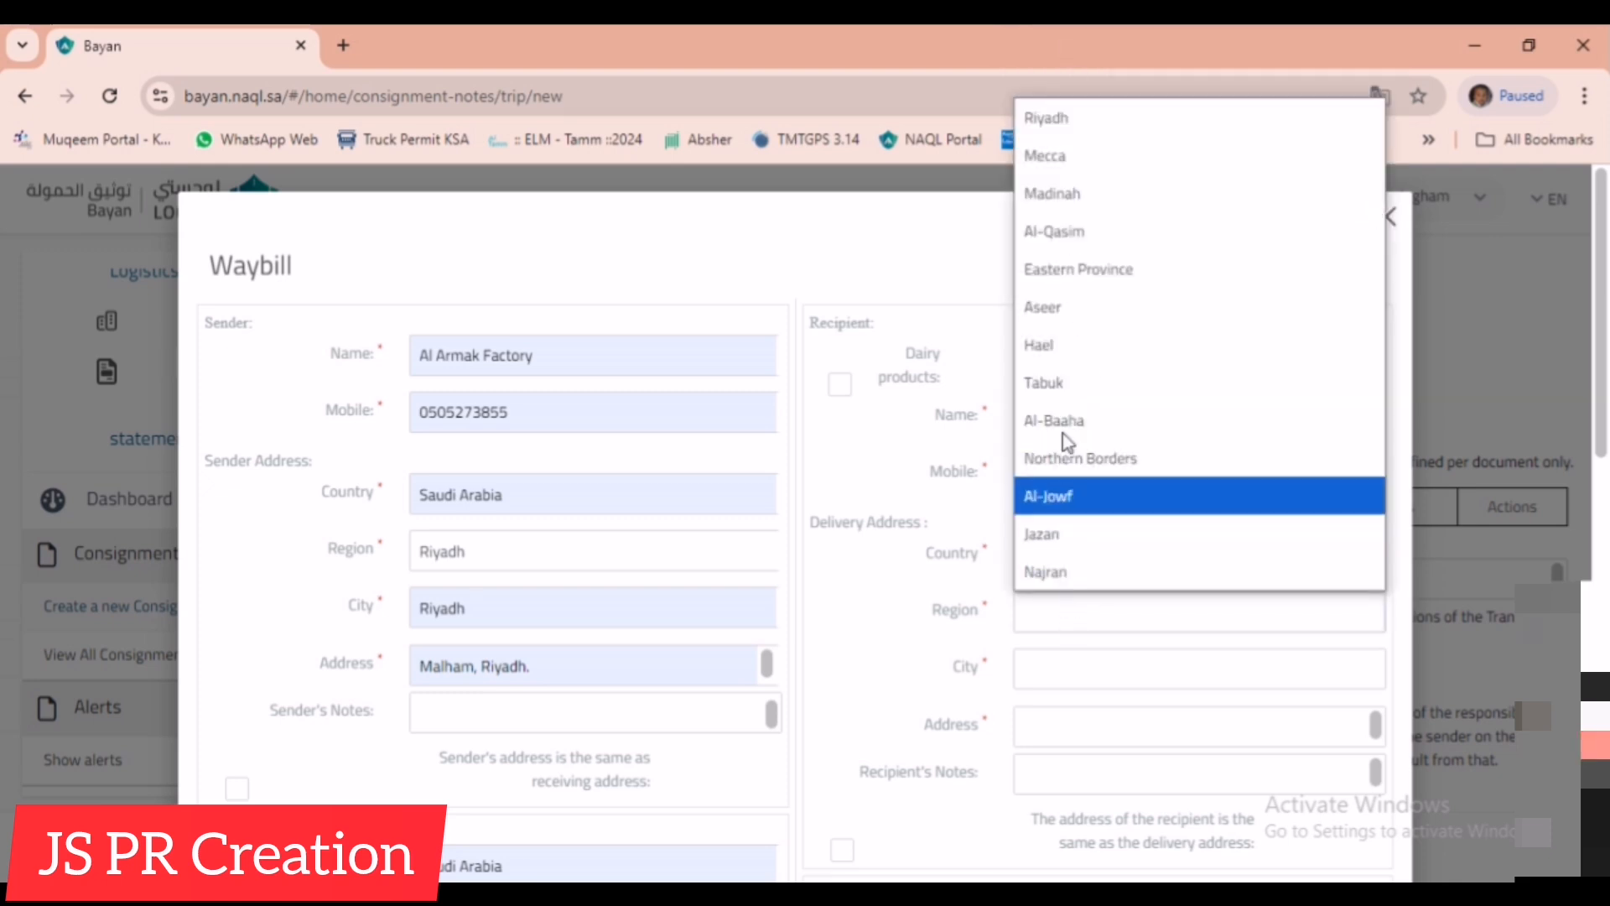
left_click(1057, 119)
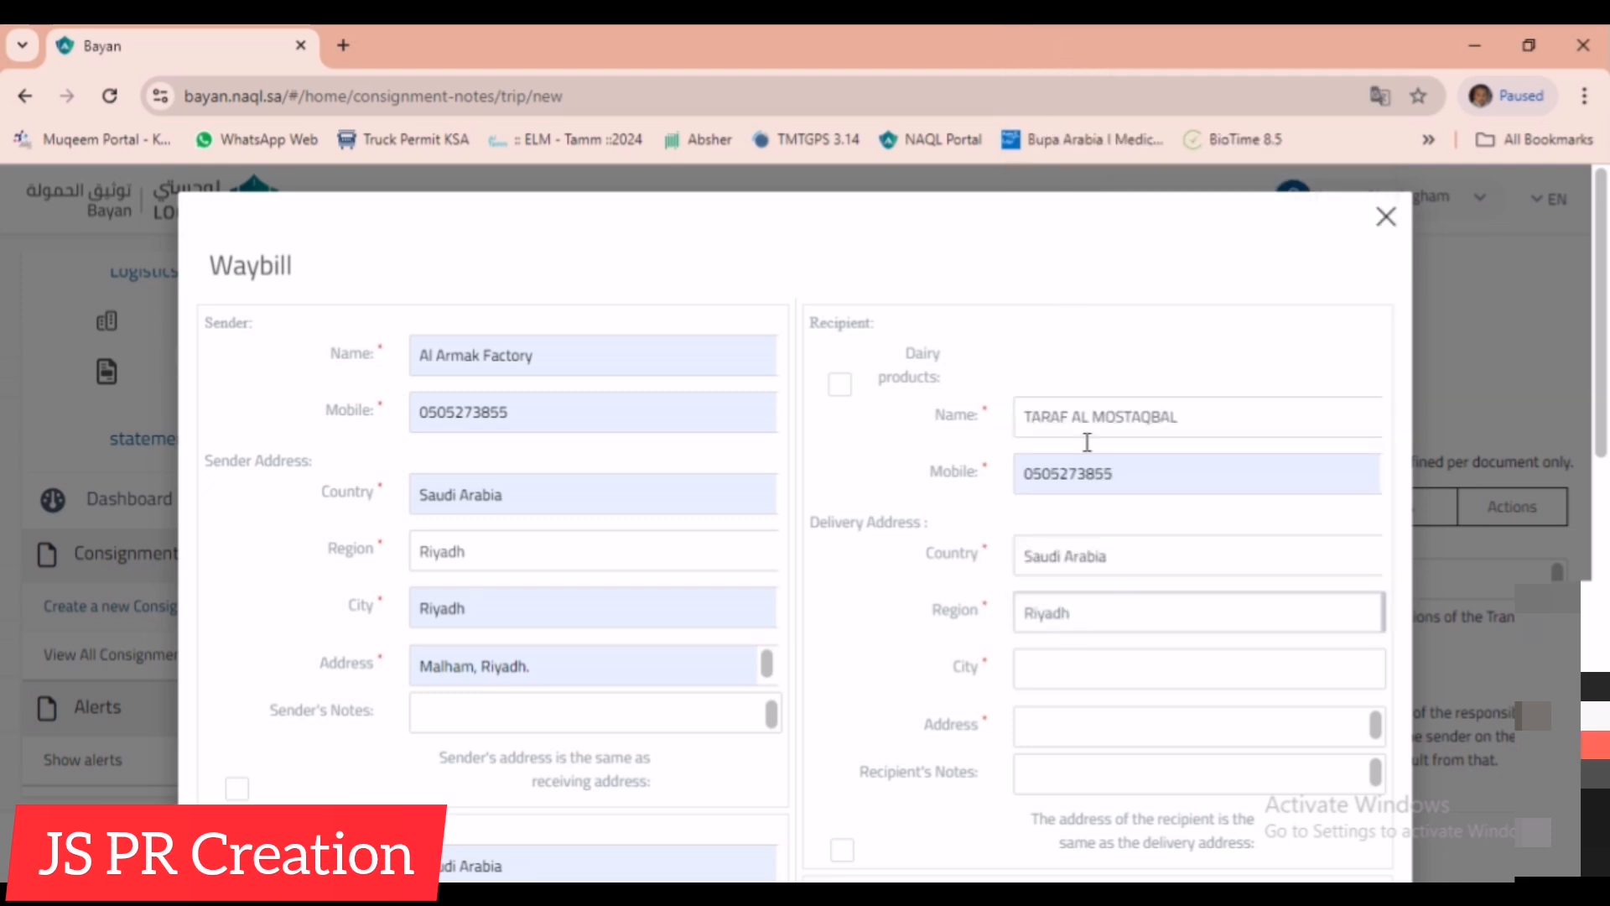
left_click(1063, 669)
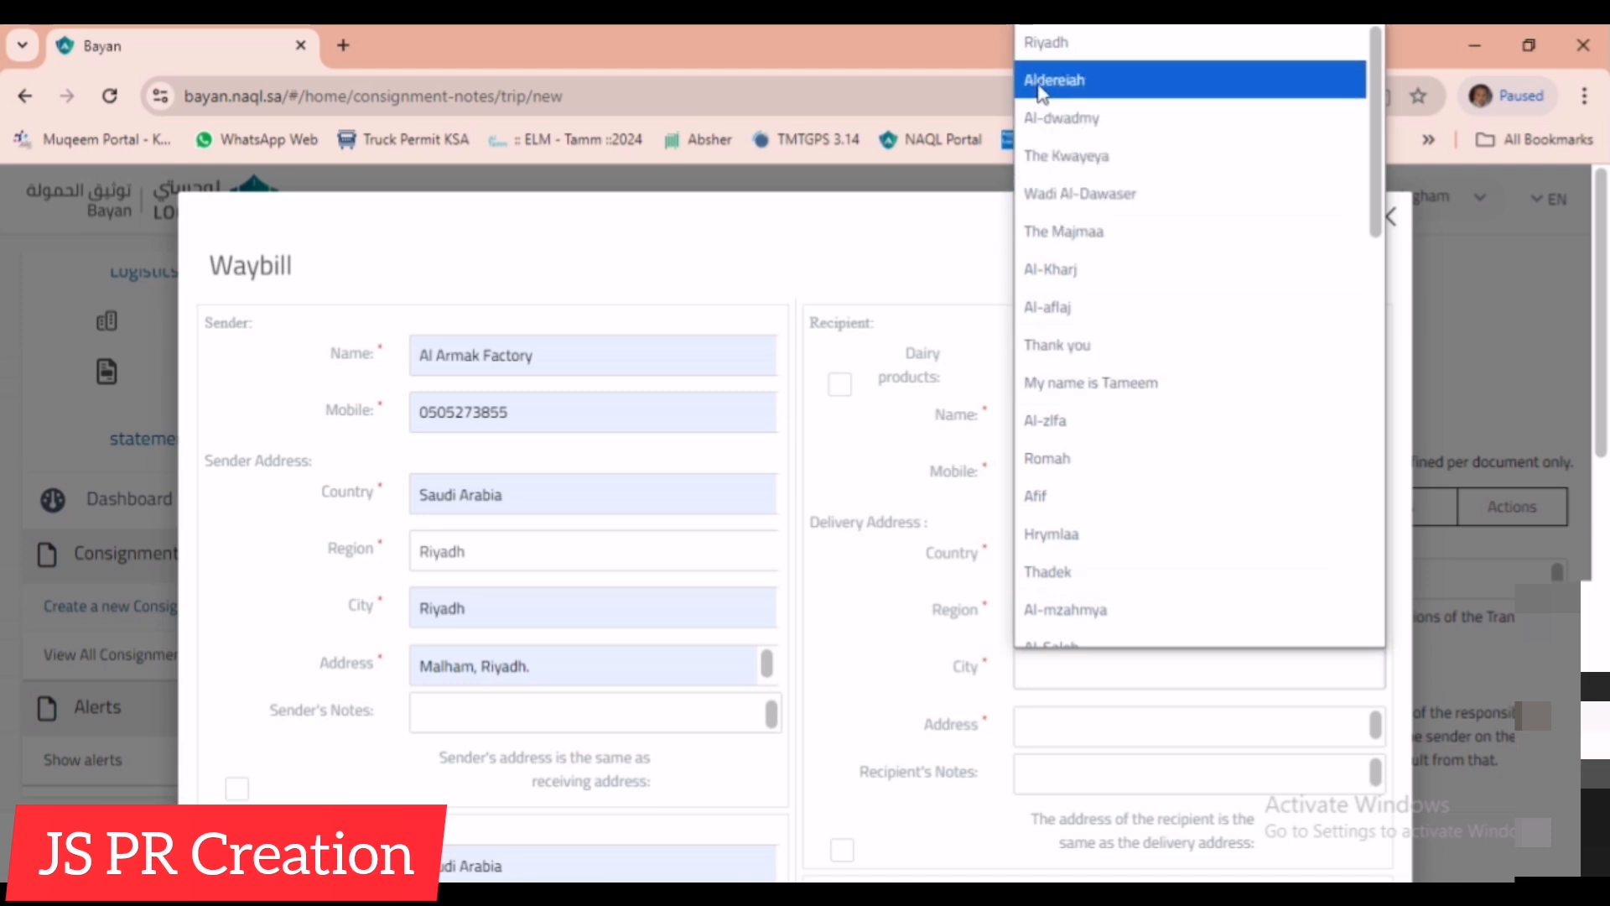
left_click(1032, 40)
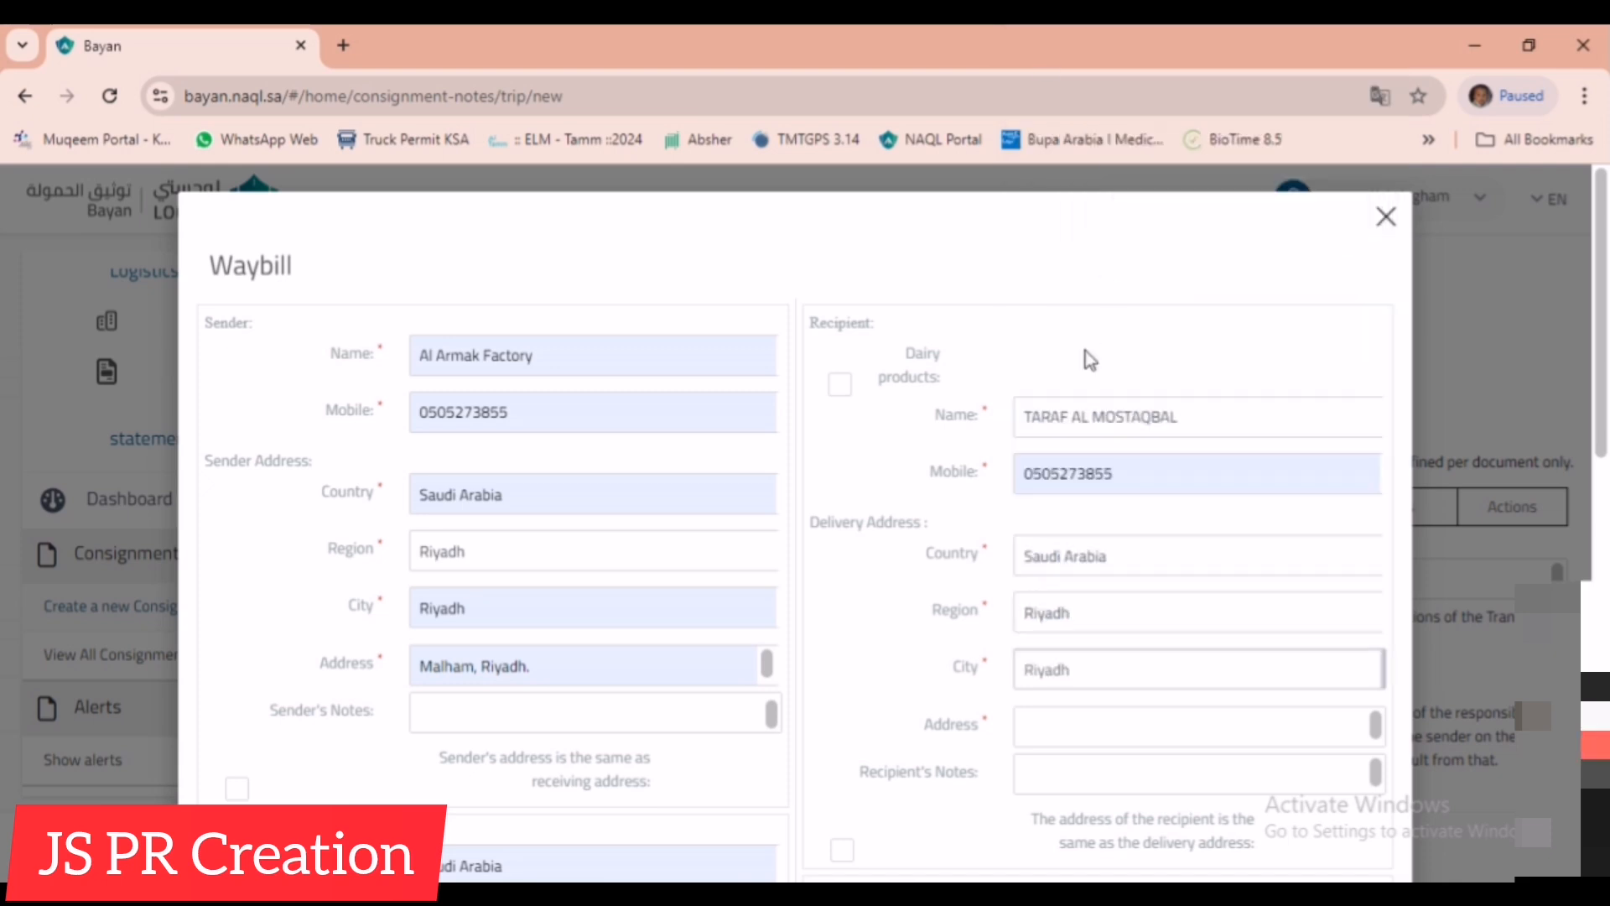
left_click(1072, 723)
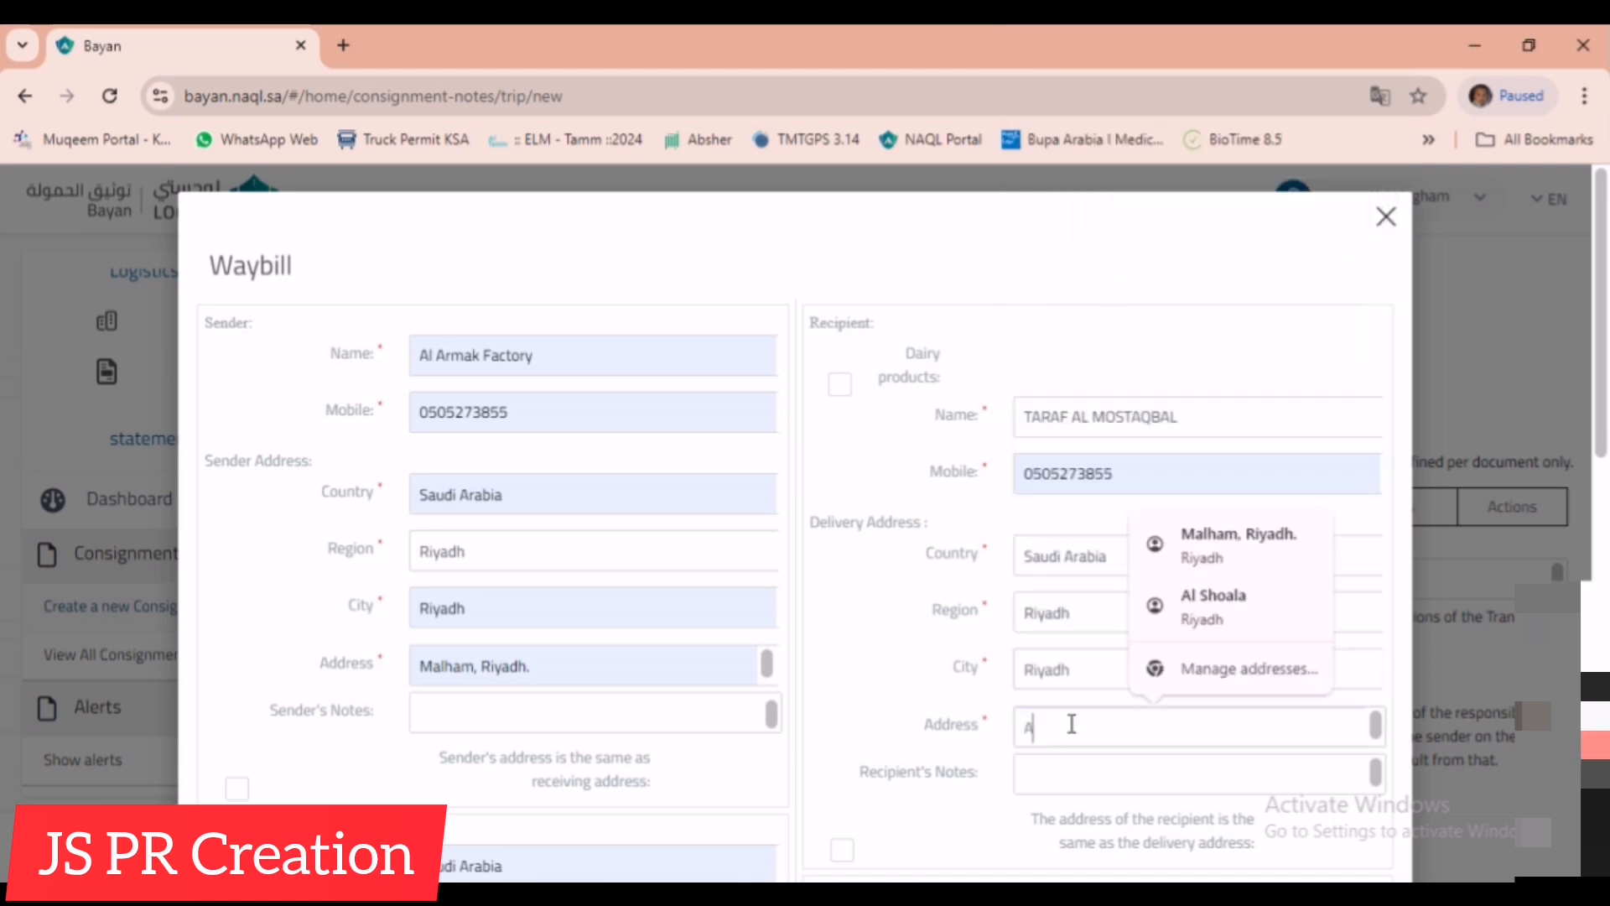
type("AL WURU")
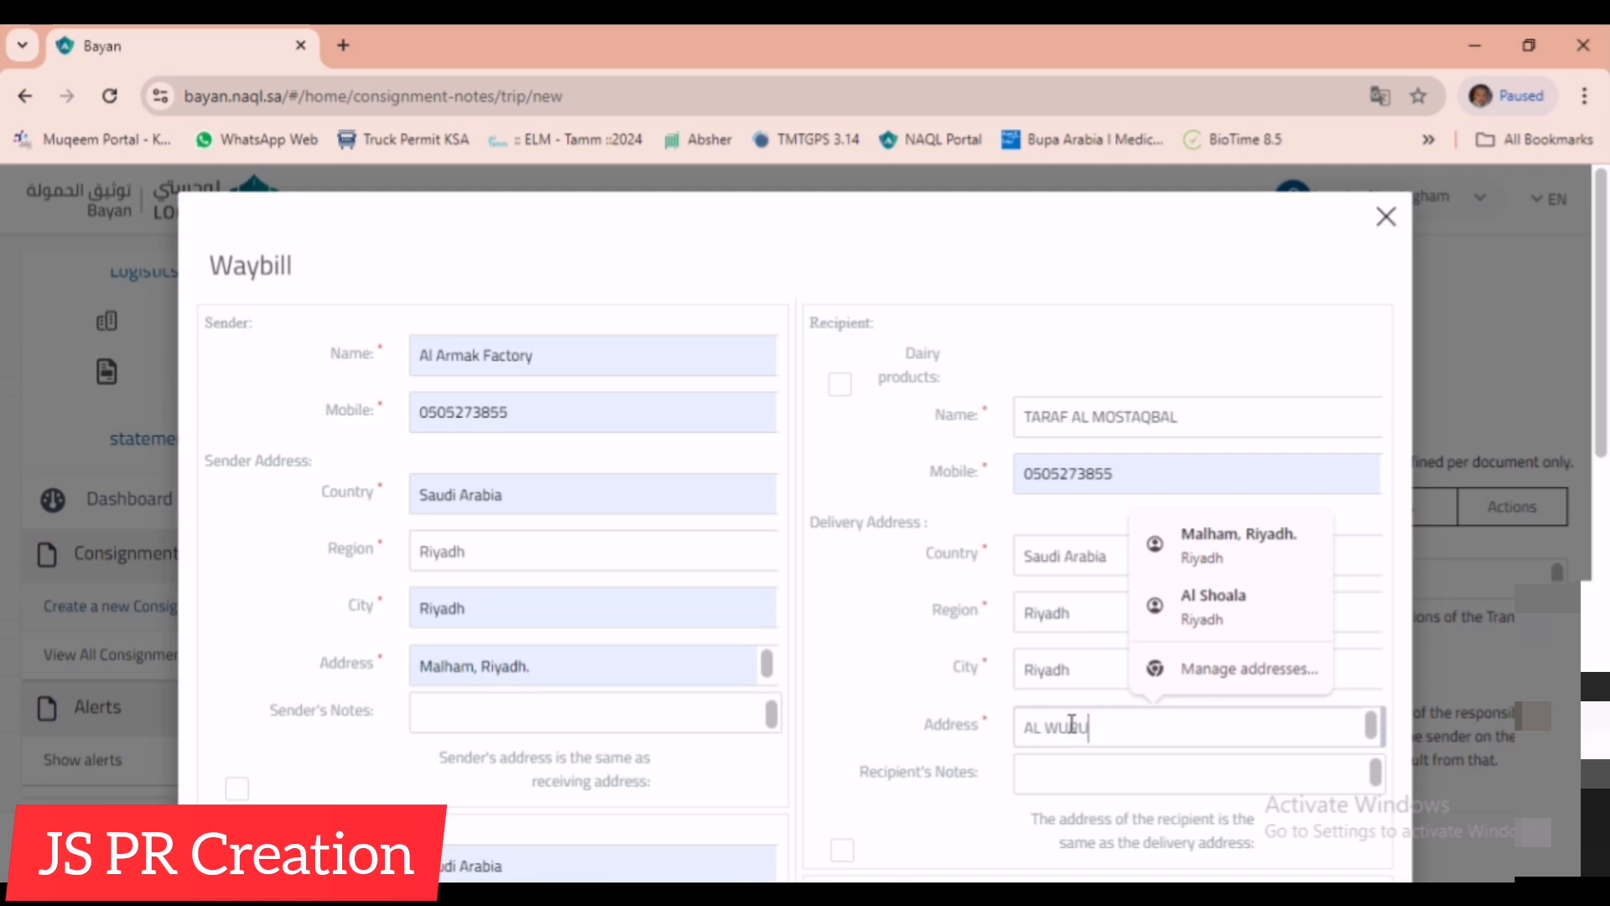
type("D")
scroll(993, 666, "down", 3)
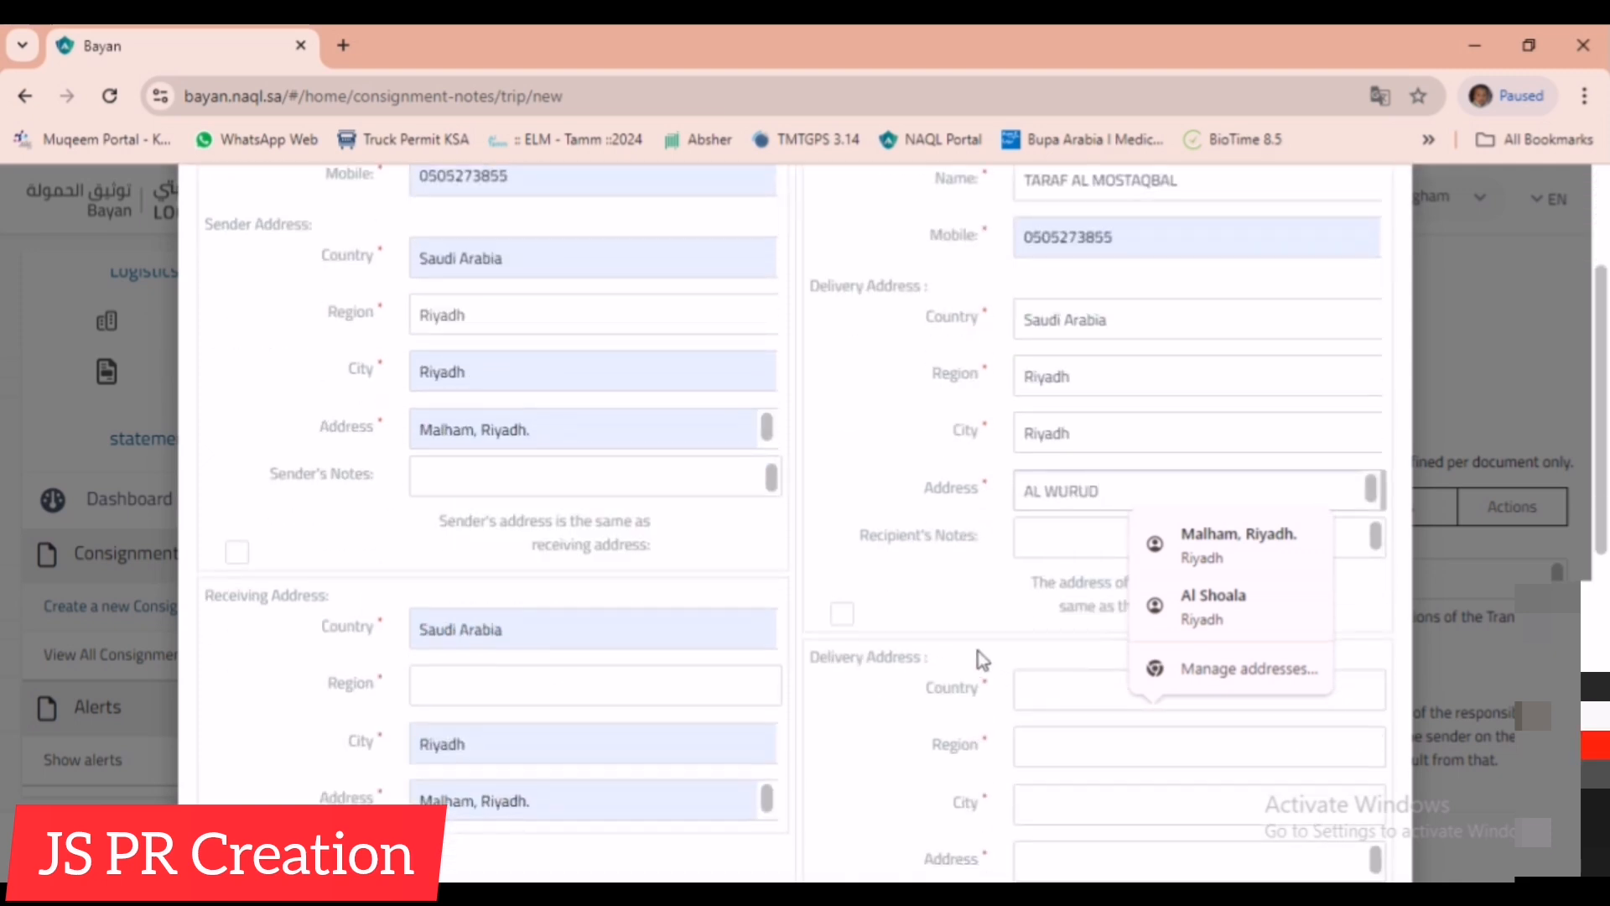
scroll(956, 651, "down", 4)
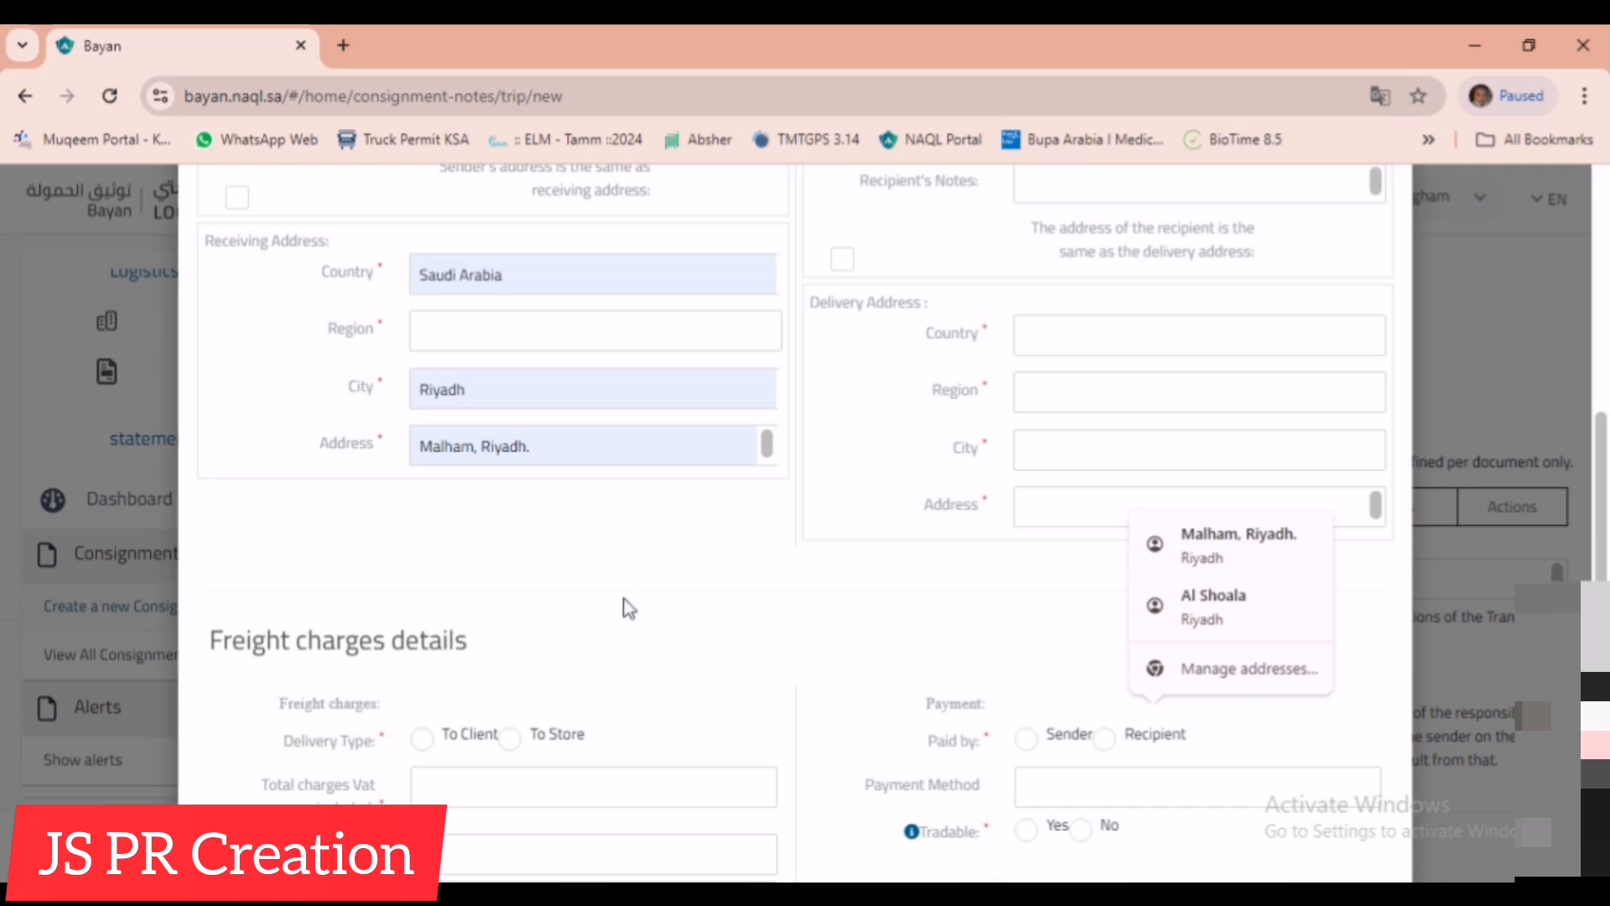
Choose To Client delivery and enter total charges of 50 including VAT
left_click(478, 736)
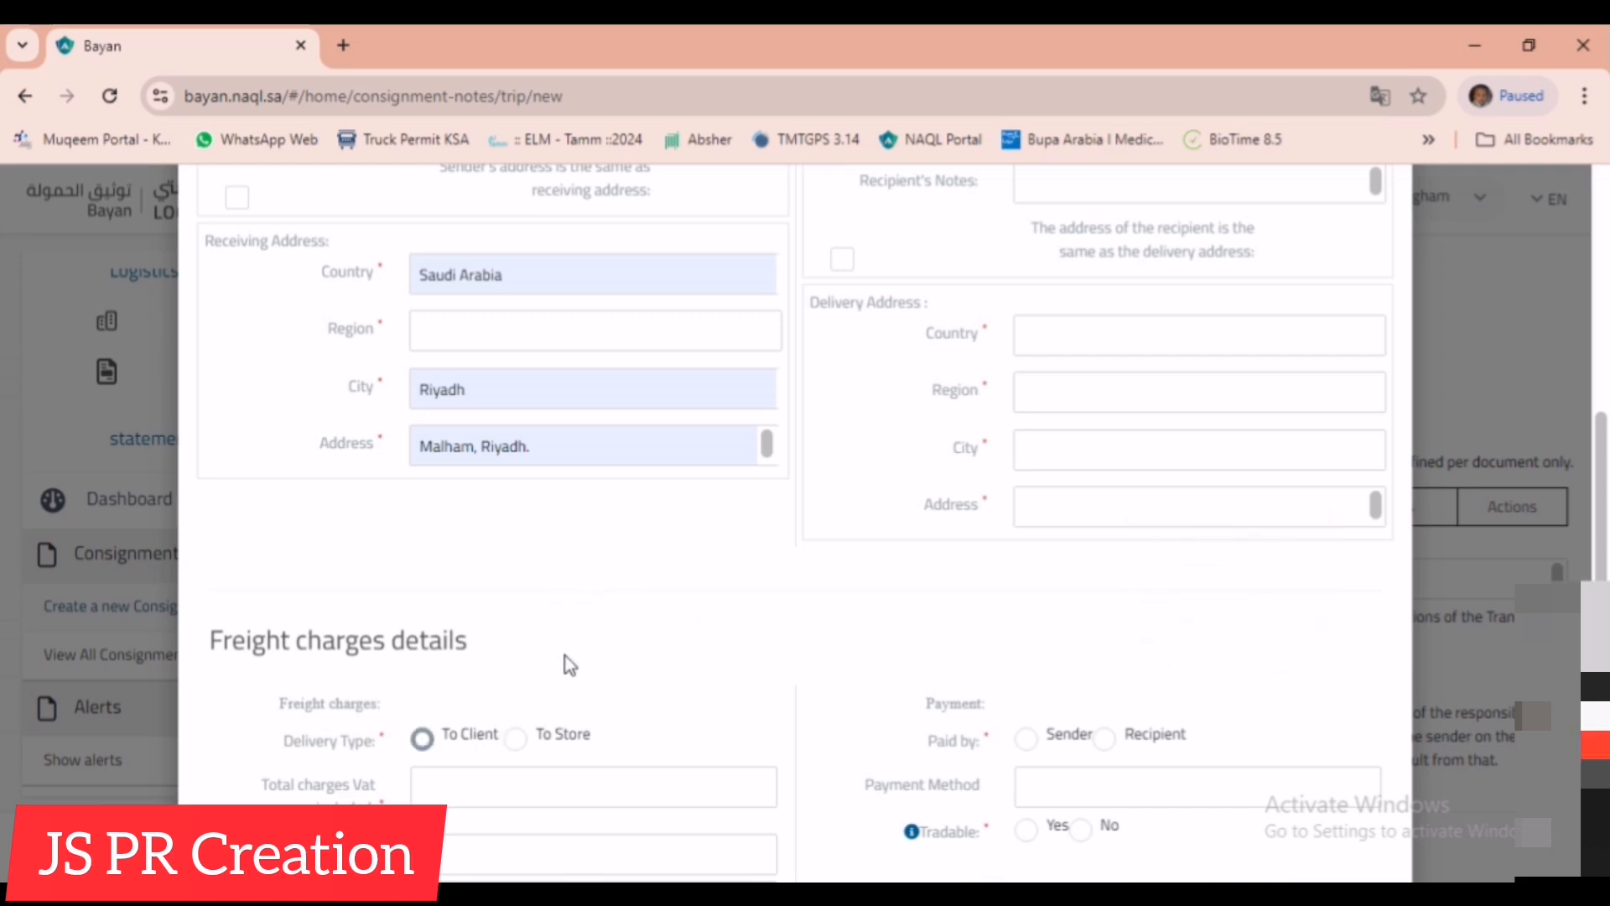
scroll(565, 665, "down", 5)
left_click(557, 353)
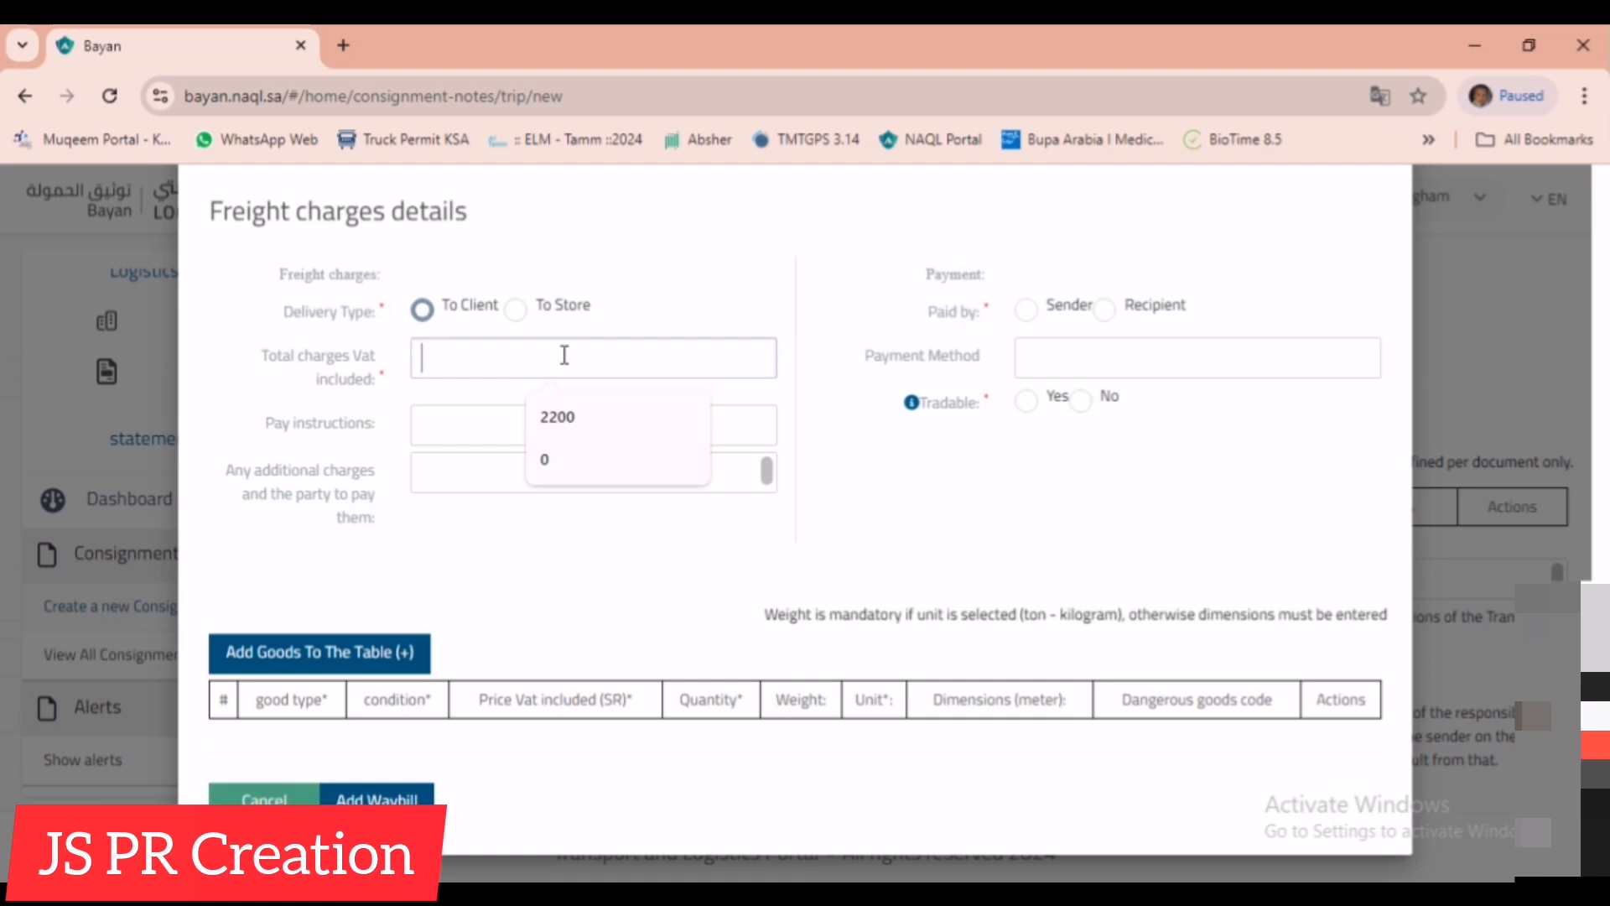
type("50")
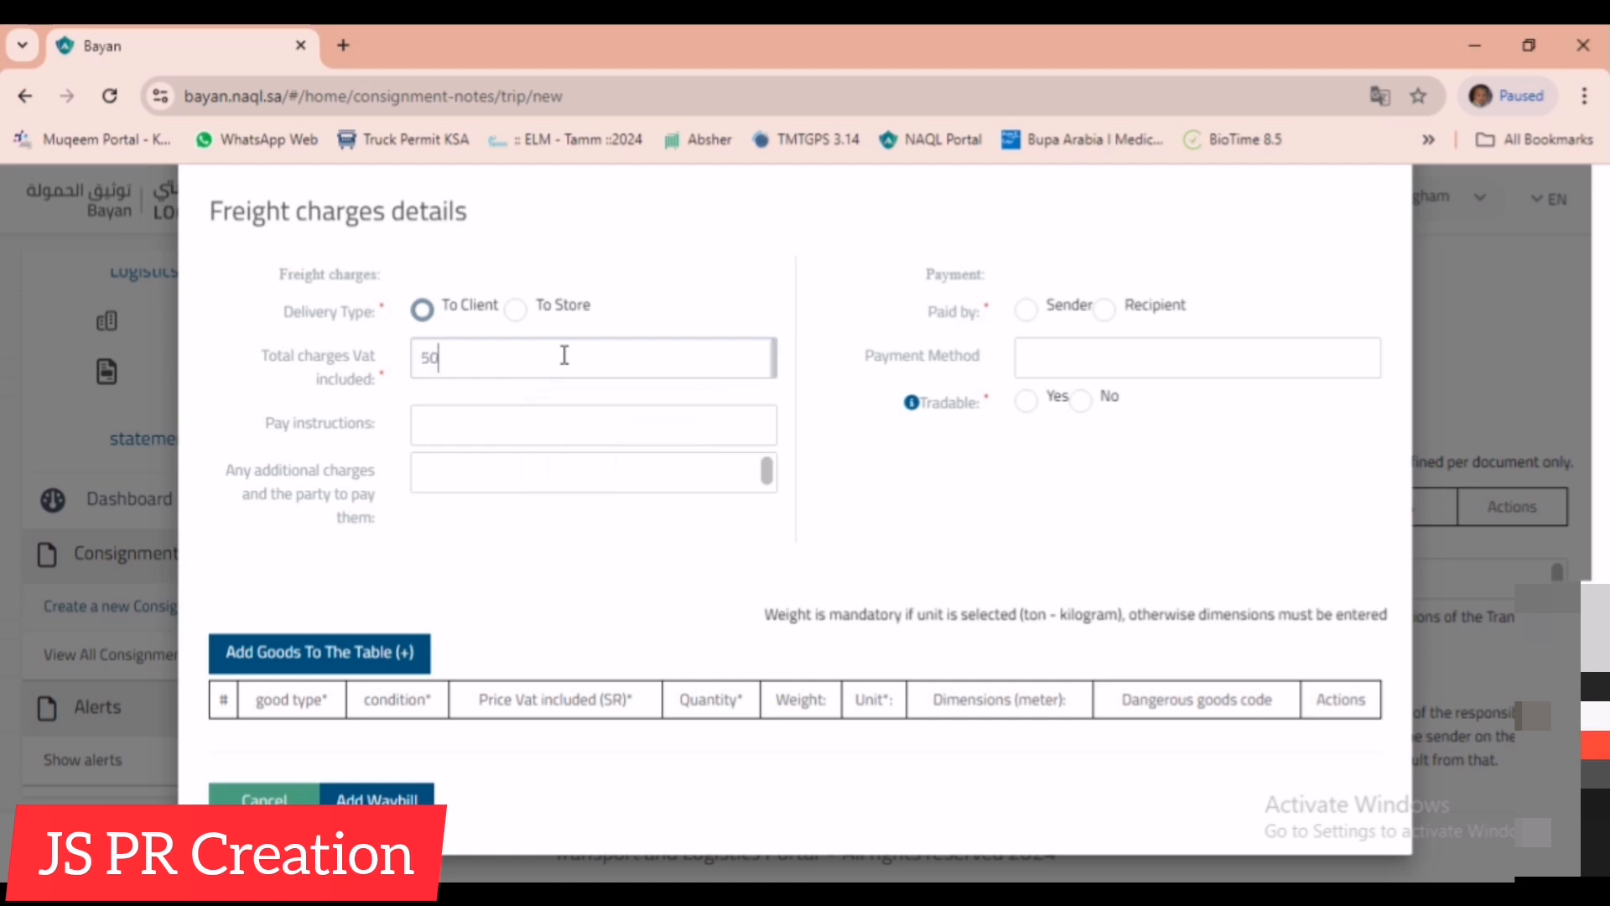
Make the sender the payer via Bank transfer and set Tradable to No
left_click(1040, 310)
left_click(1094, 359)
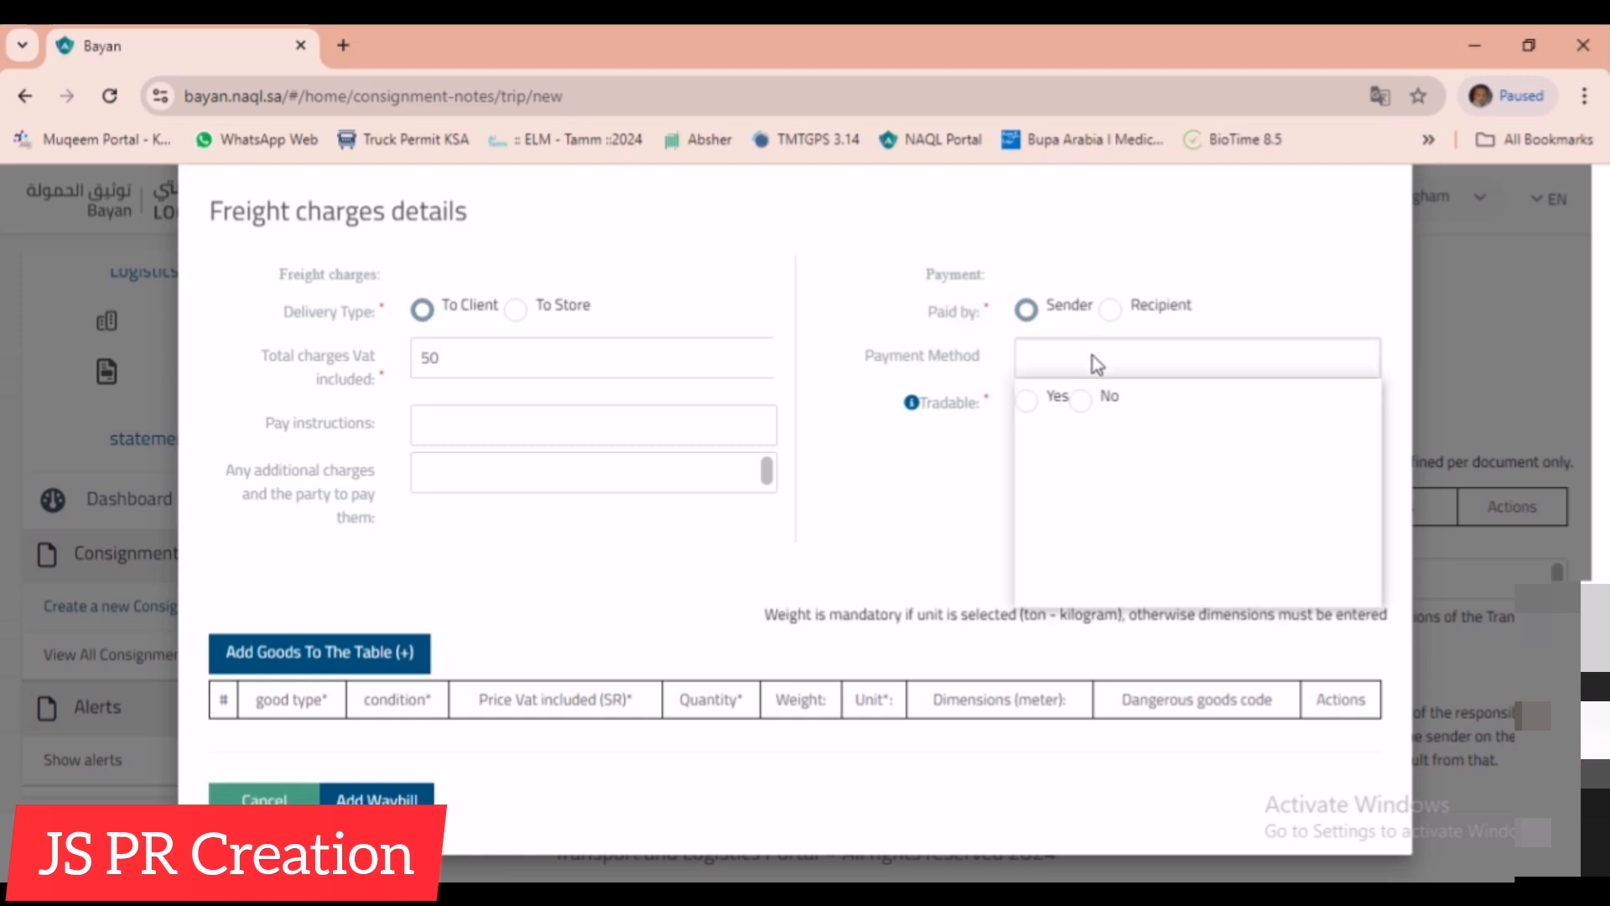
left_click(1105, 579)
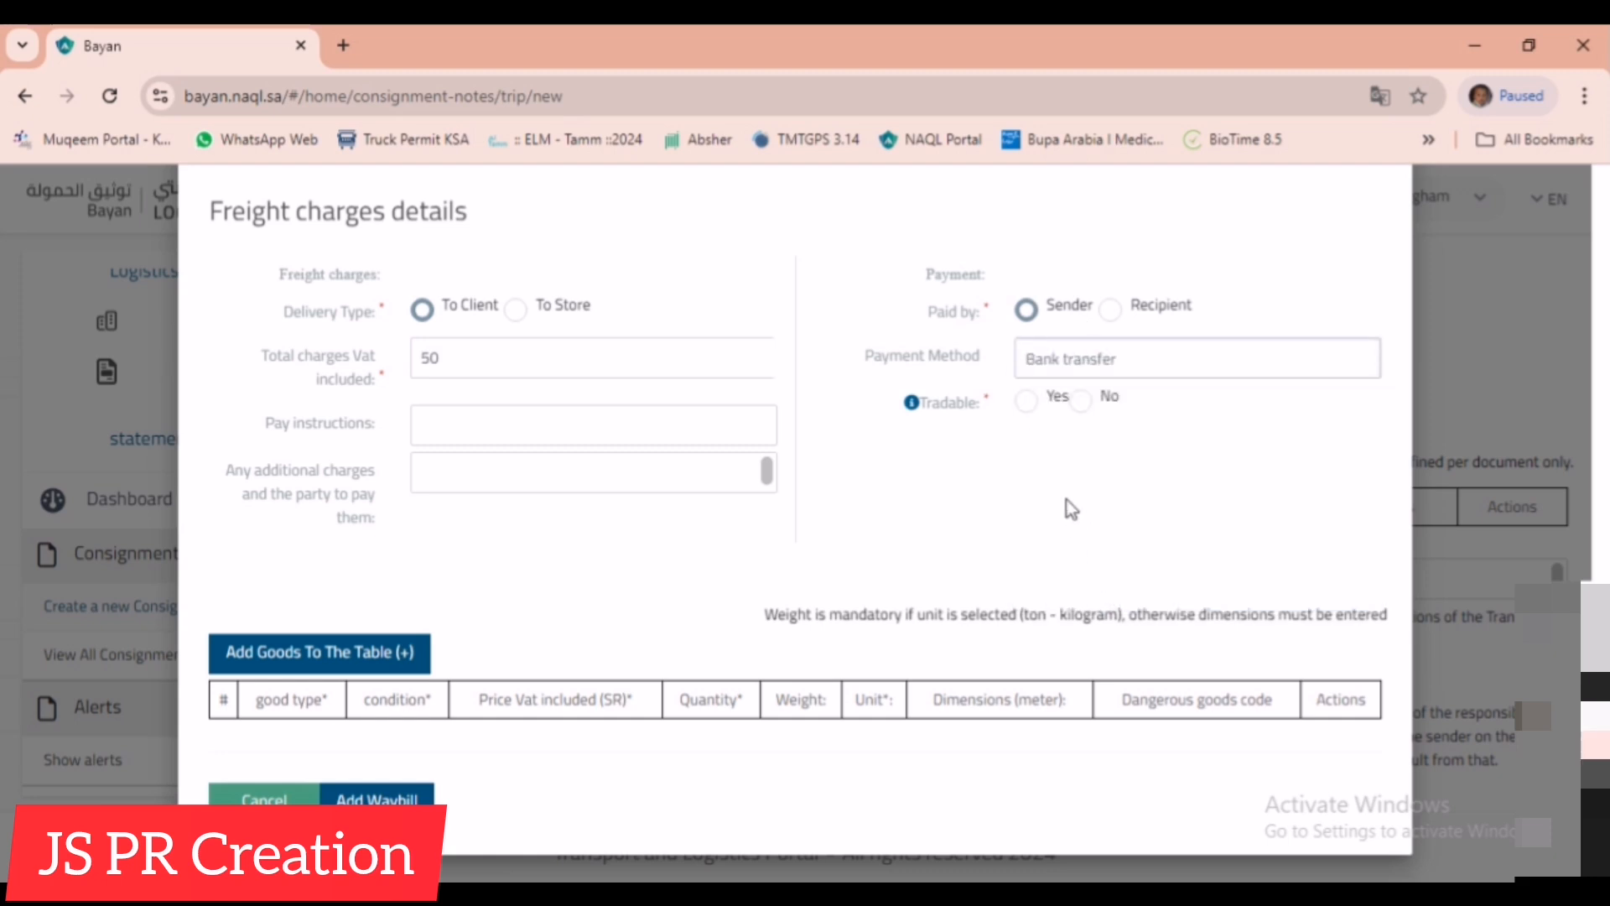
left_click(1083, 403)
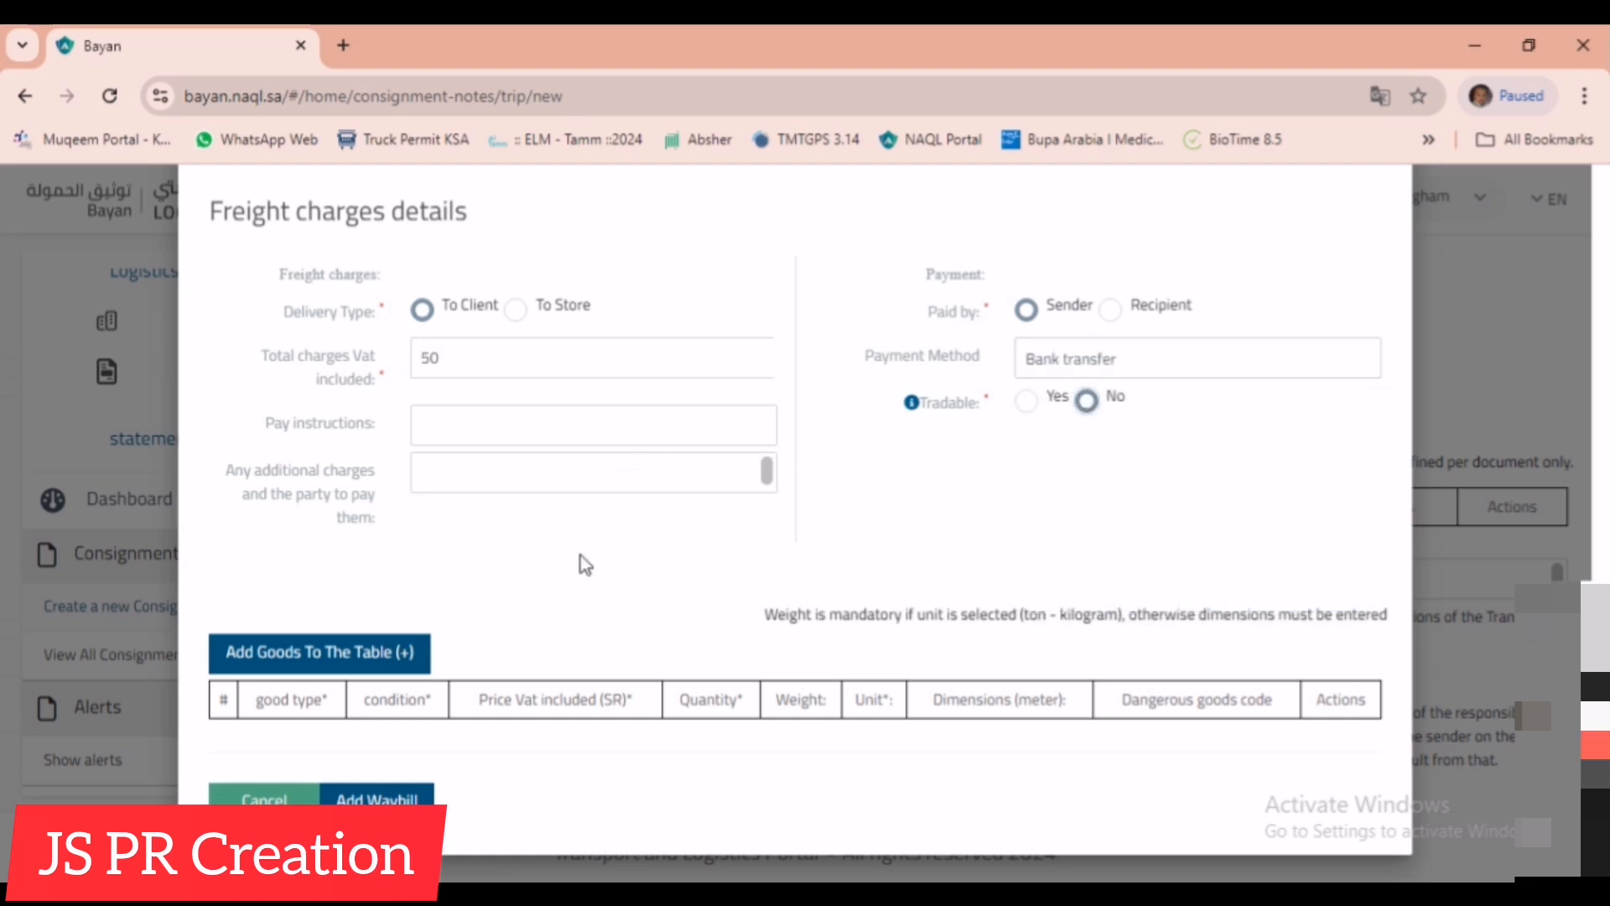
Add a goods row with type Building And Construction Items-Brick in intact condition
left_click(406, 652)
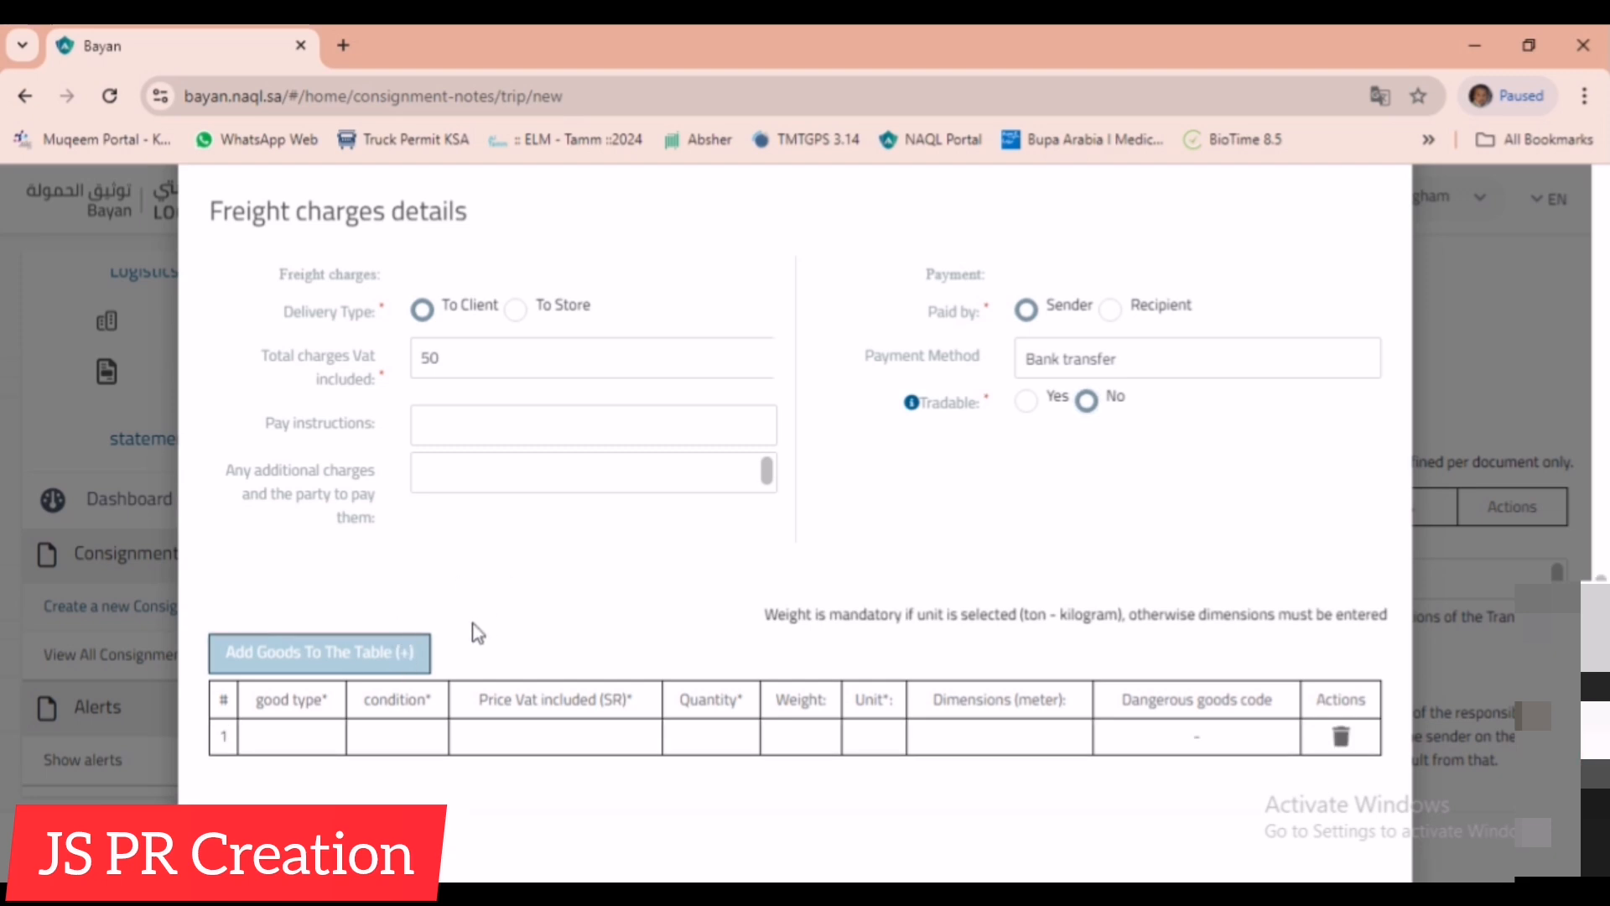
left_click(339, 735)
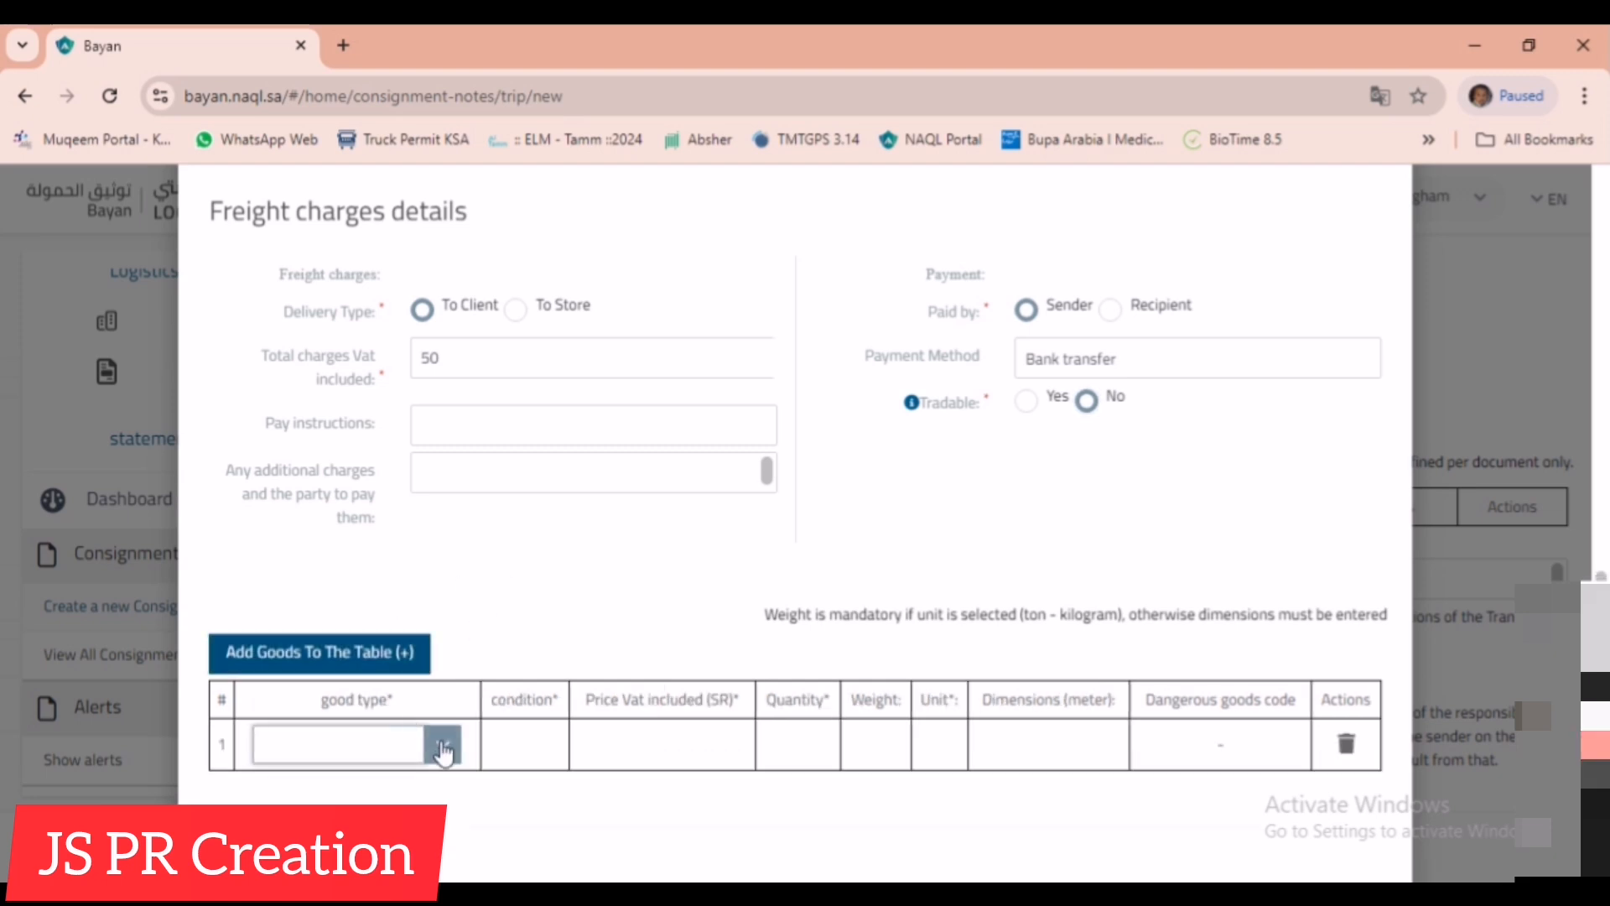
left_click(443, 746)
scroll(696, 704, "down", 5)
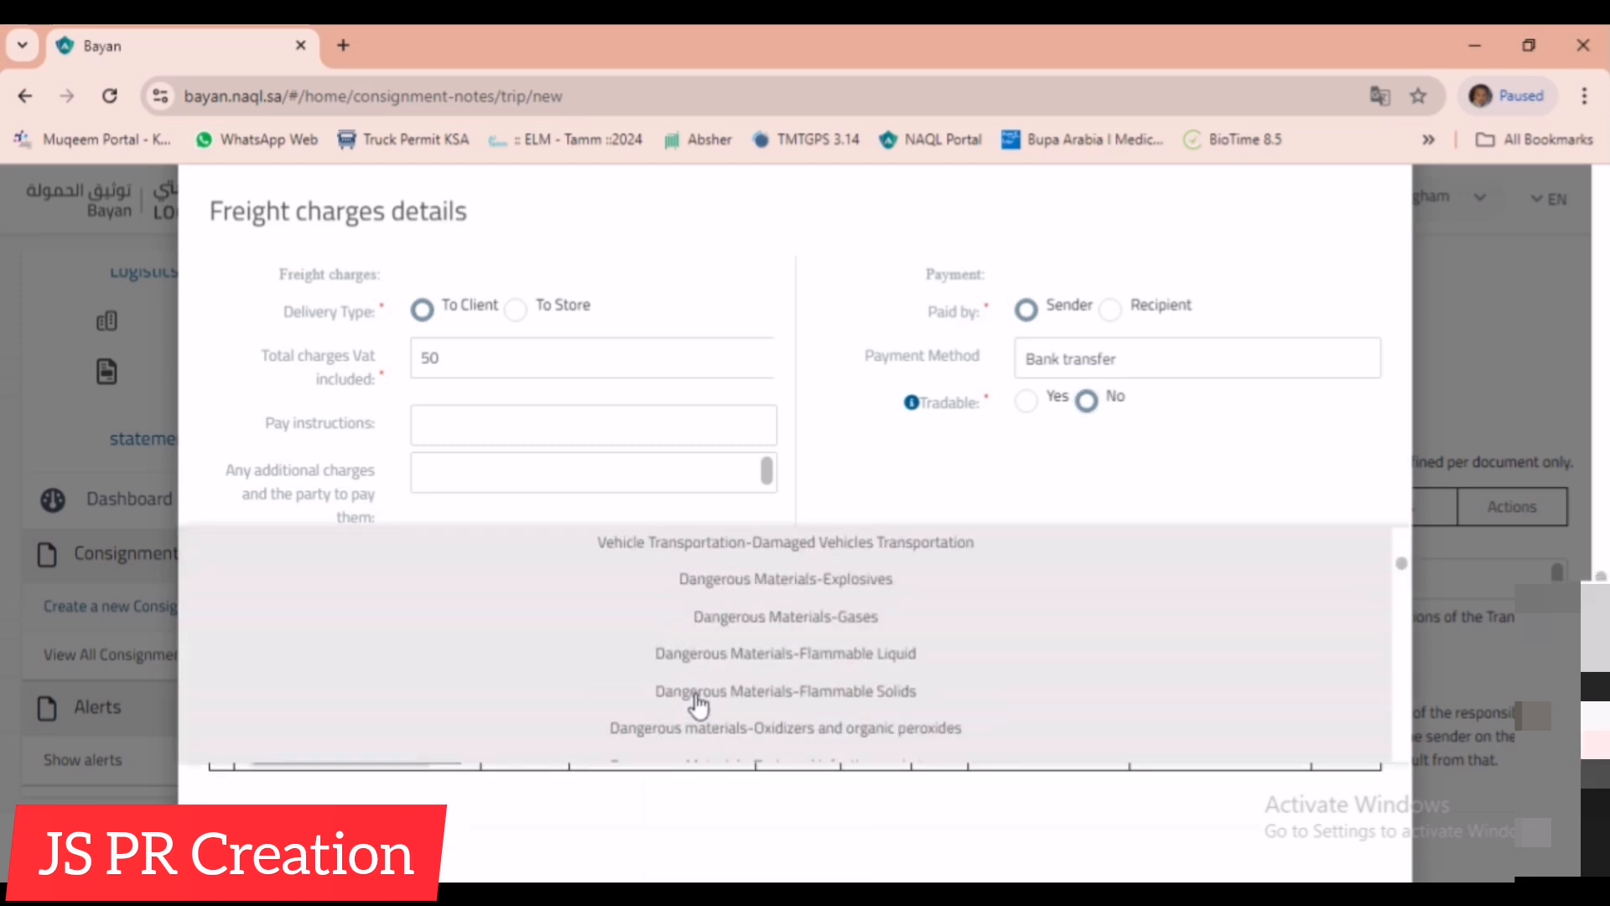
scroll(698, 706, "down", 3)
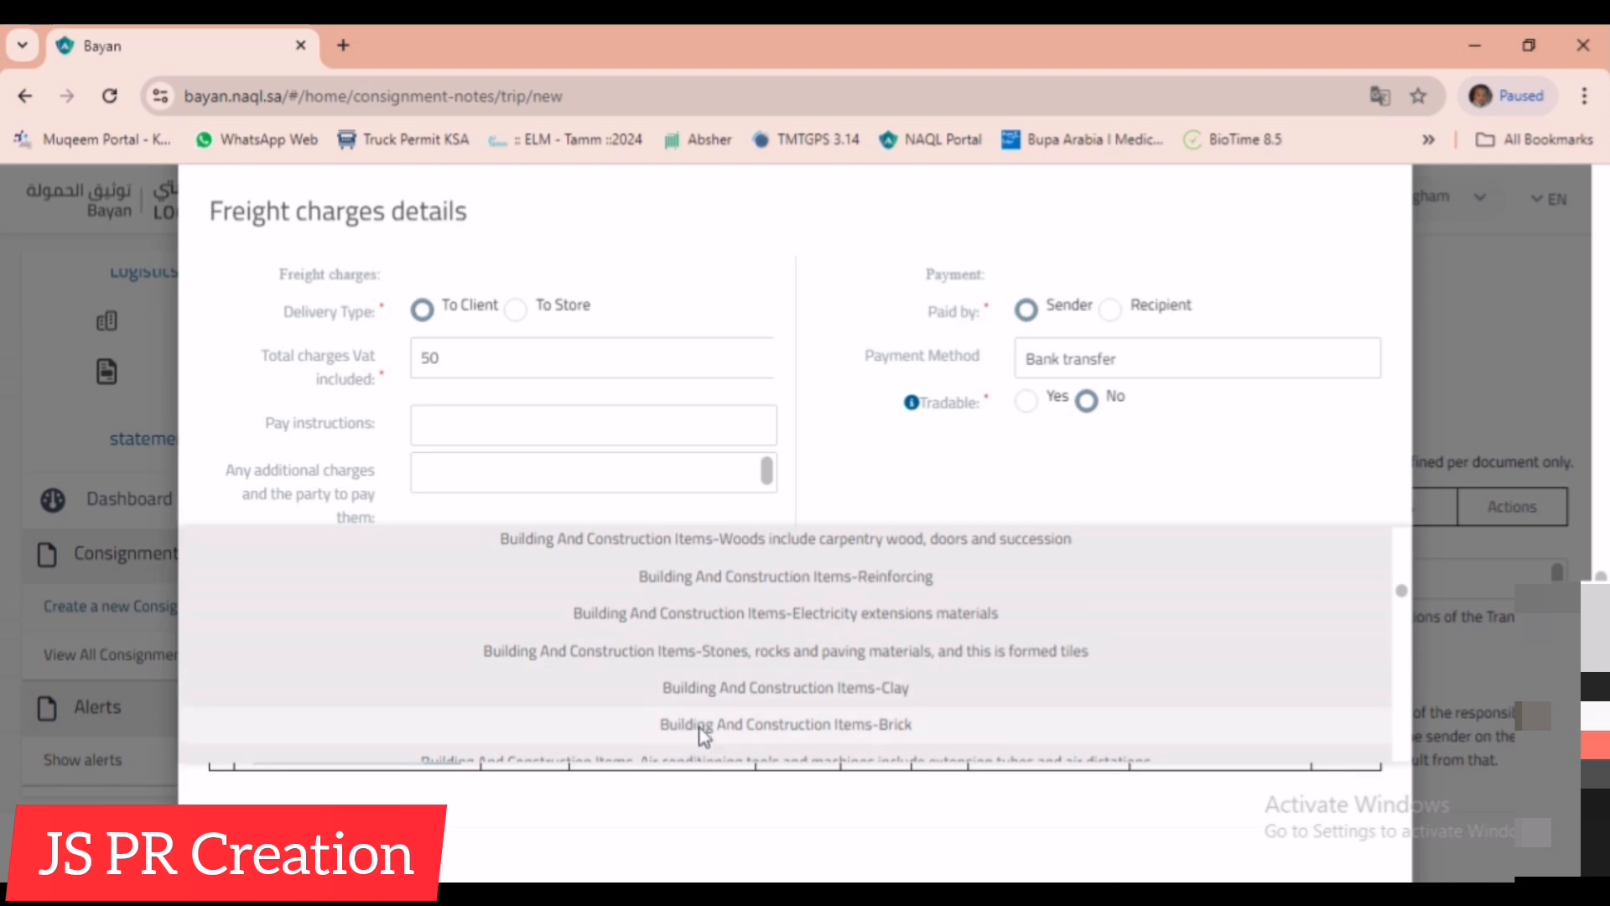
left_click(703, 737)
left_click(571, 758)
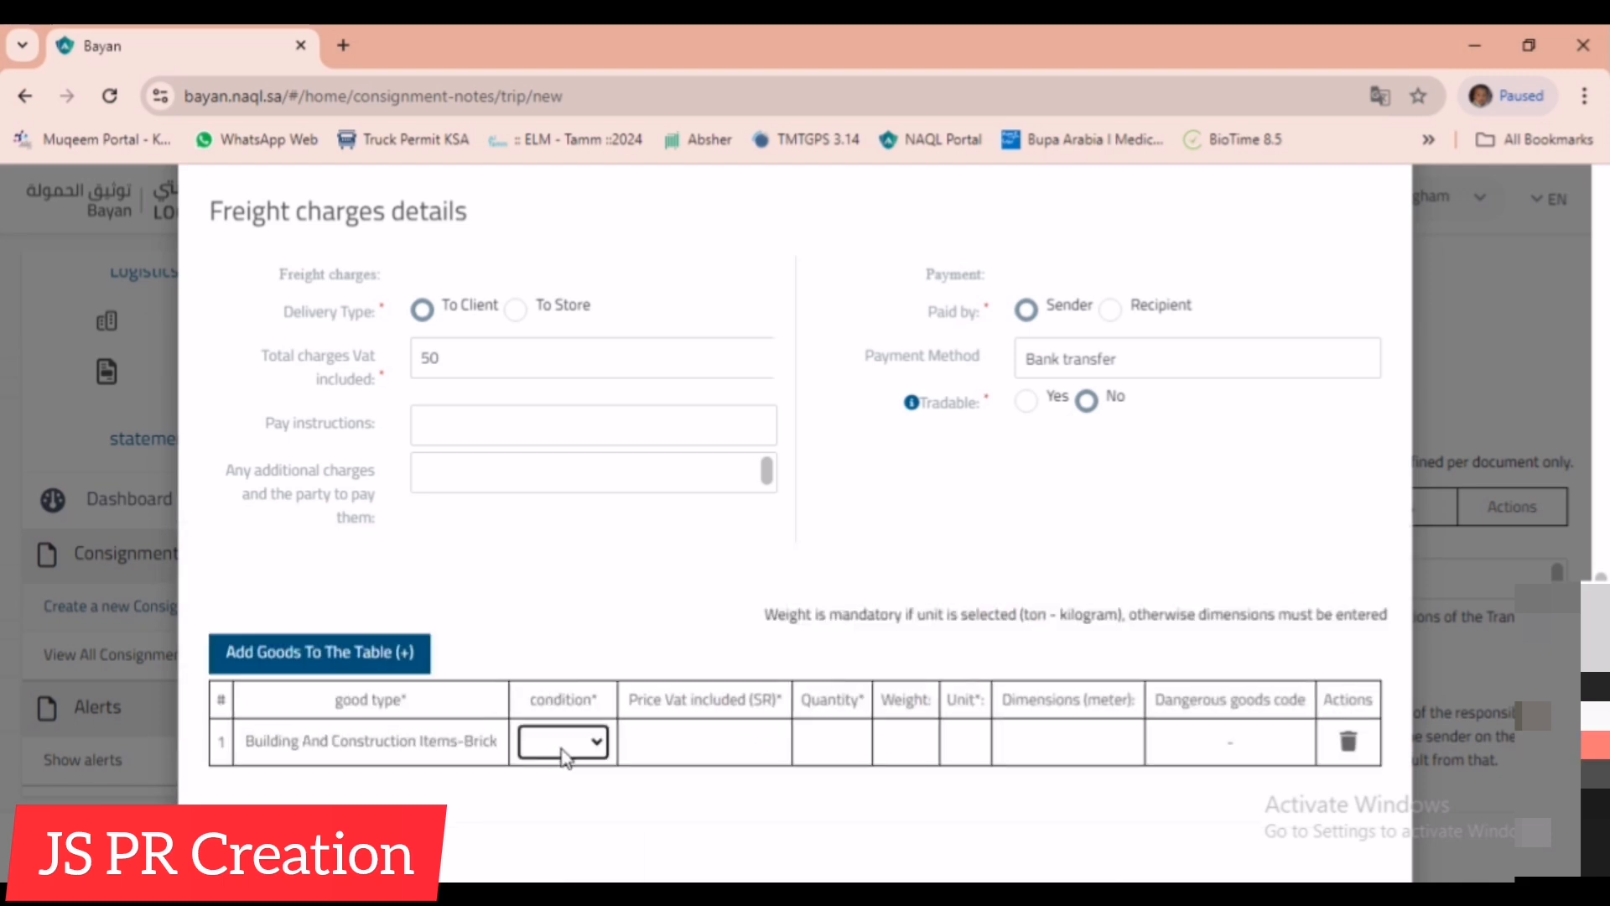
left_click(594, 745)
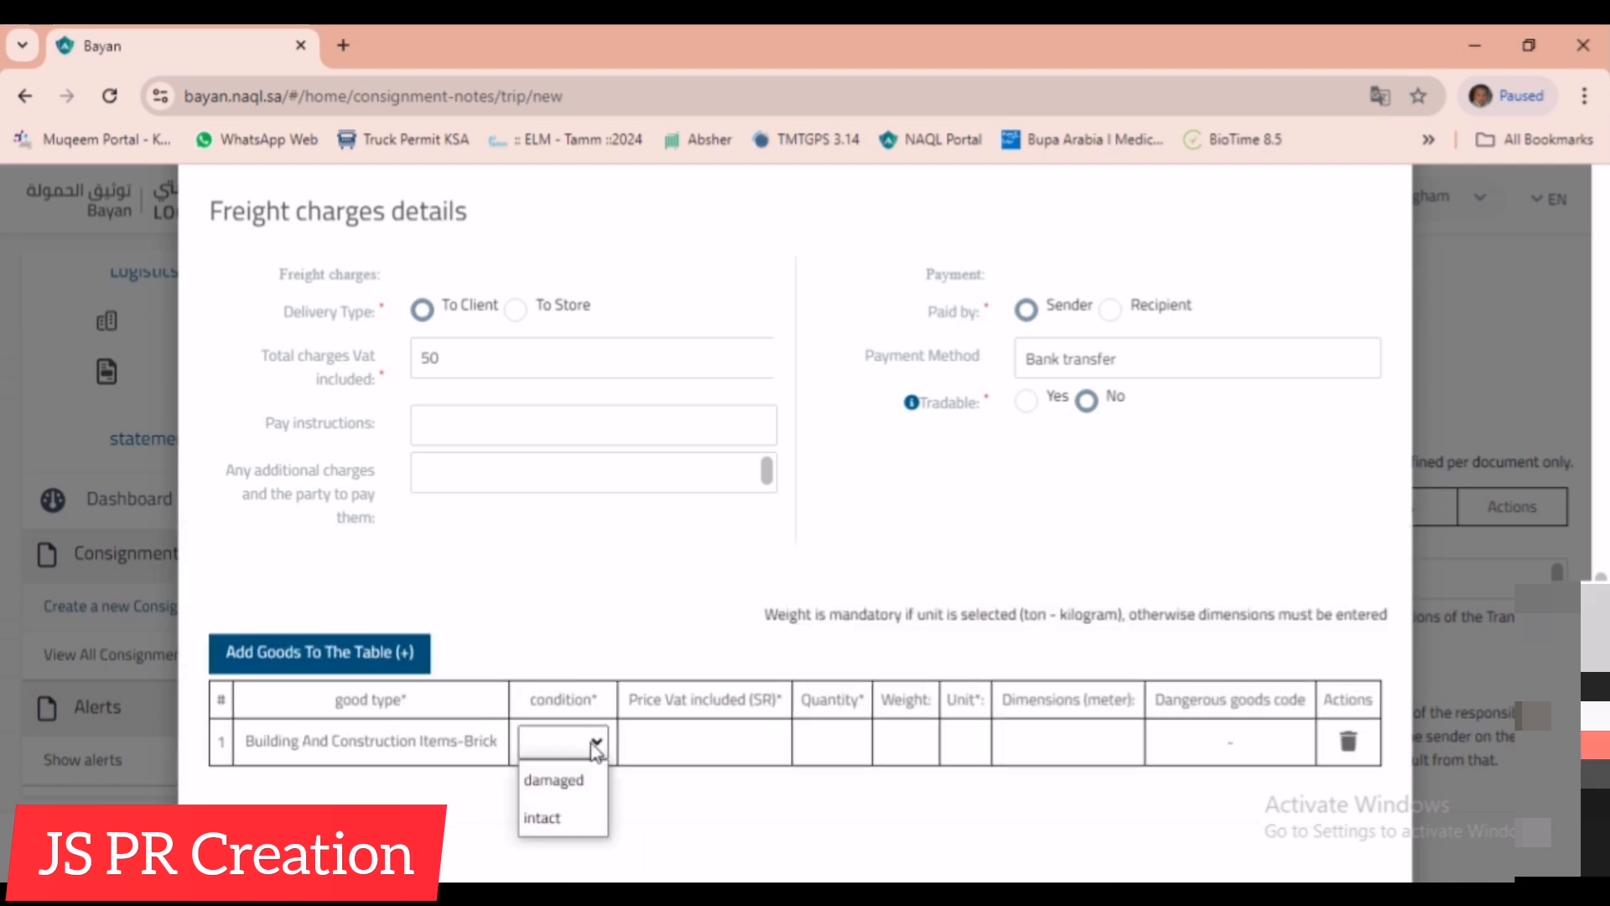
left_click(577, 818)
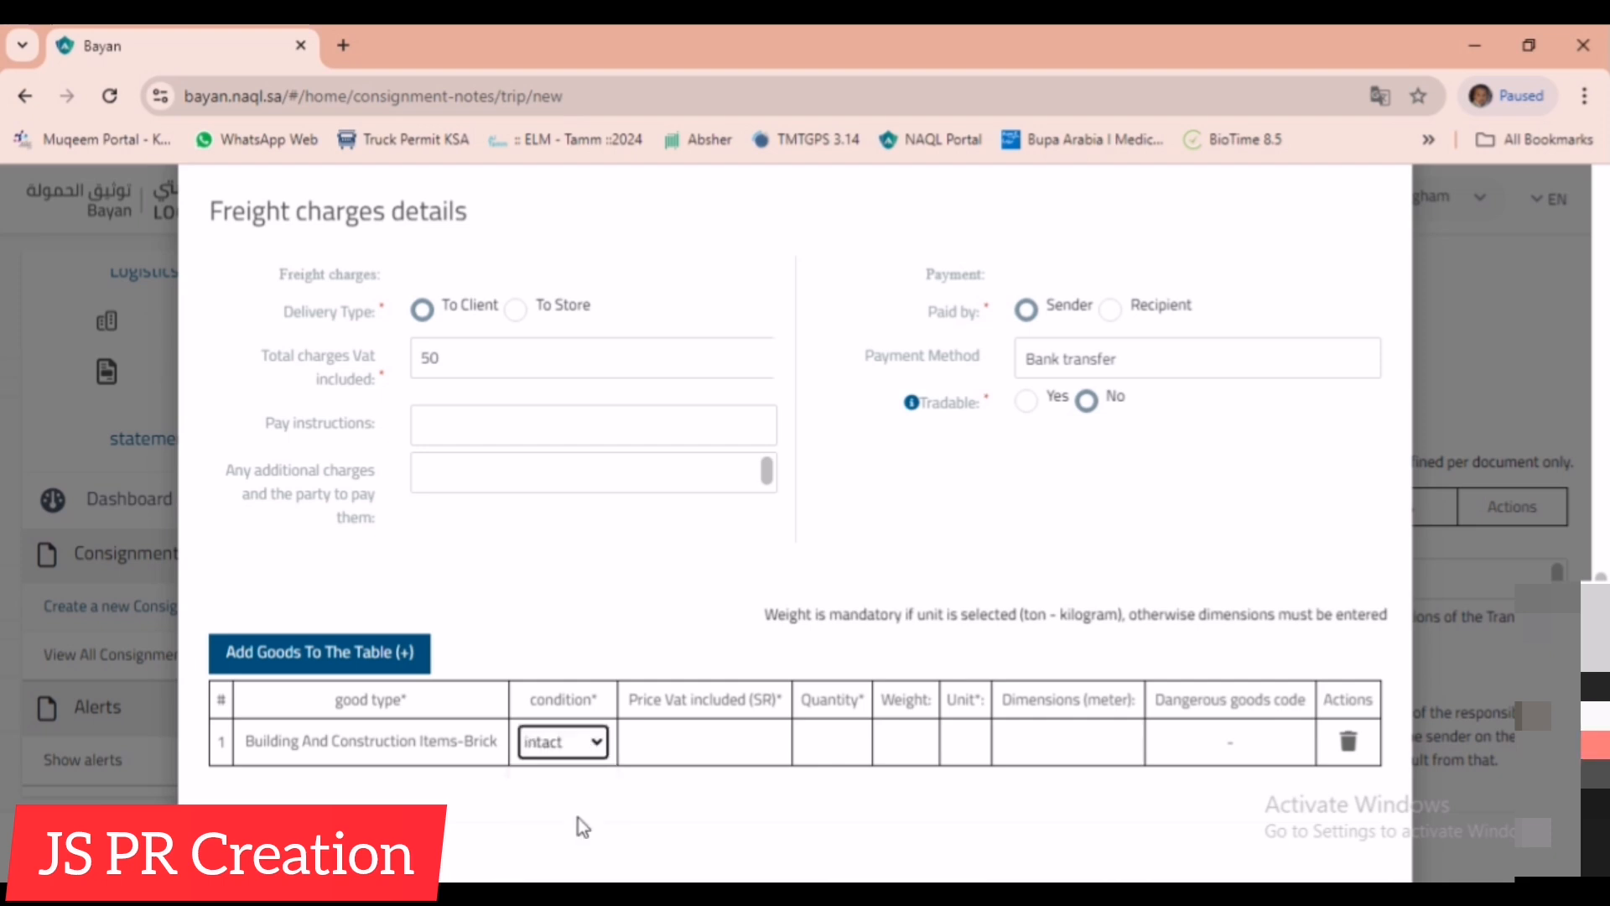
Enter price 1500, quantity 1296, weight 20 in ton, and dimensions 7
left_click(661, 742)
type("1")
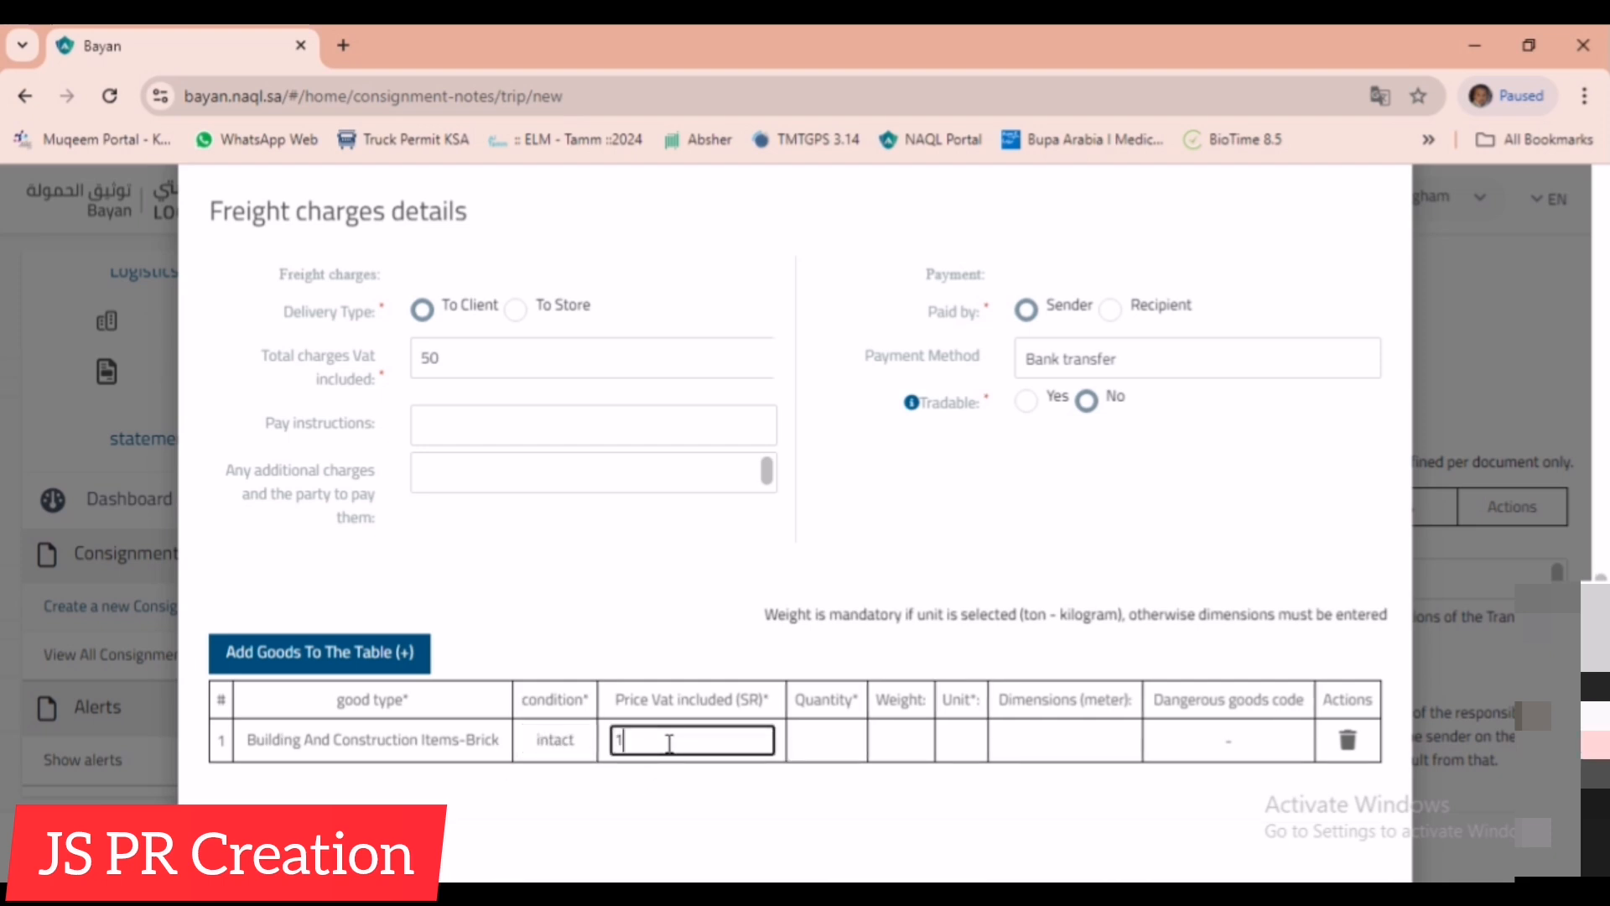
type("500")
left_click(836, 744)
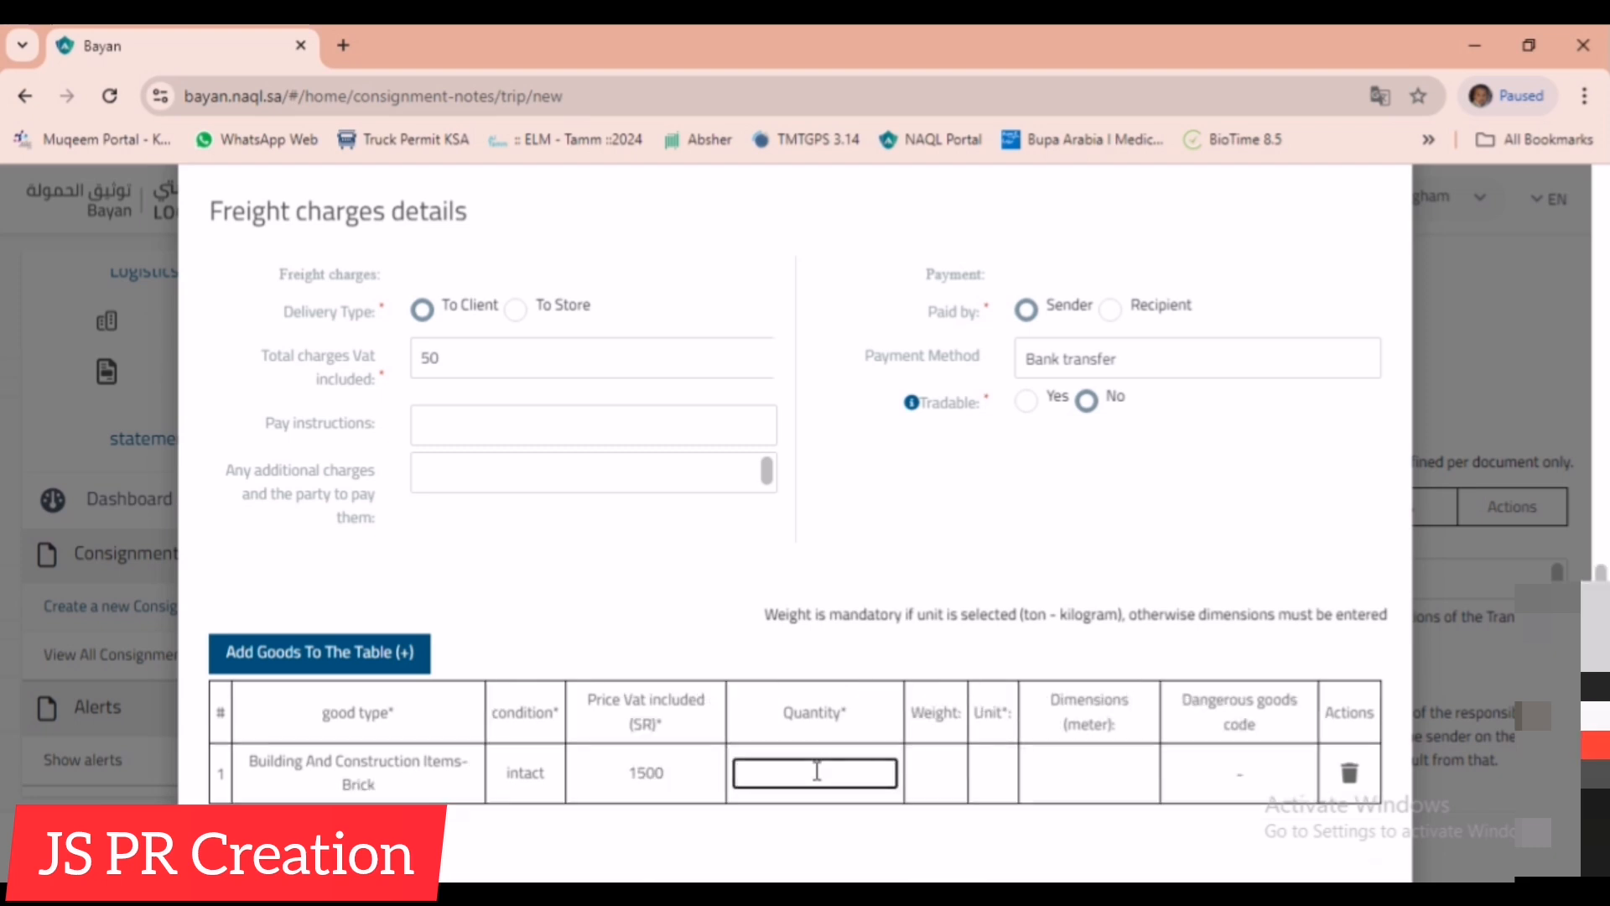
type("1296")
left_click(929, 762)
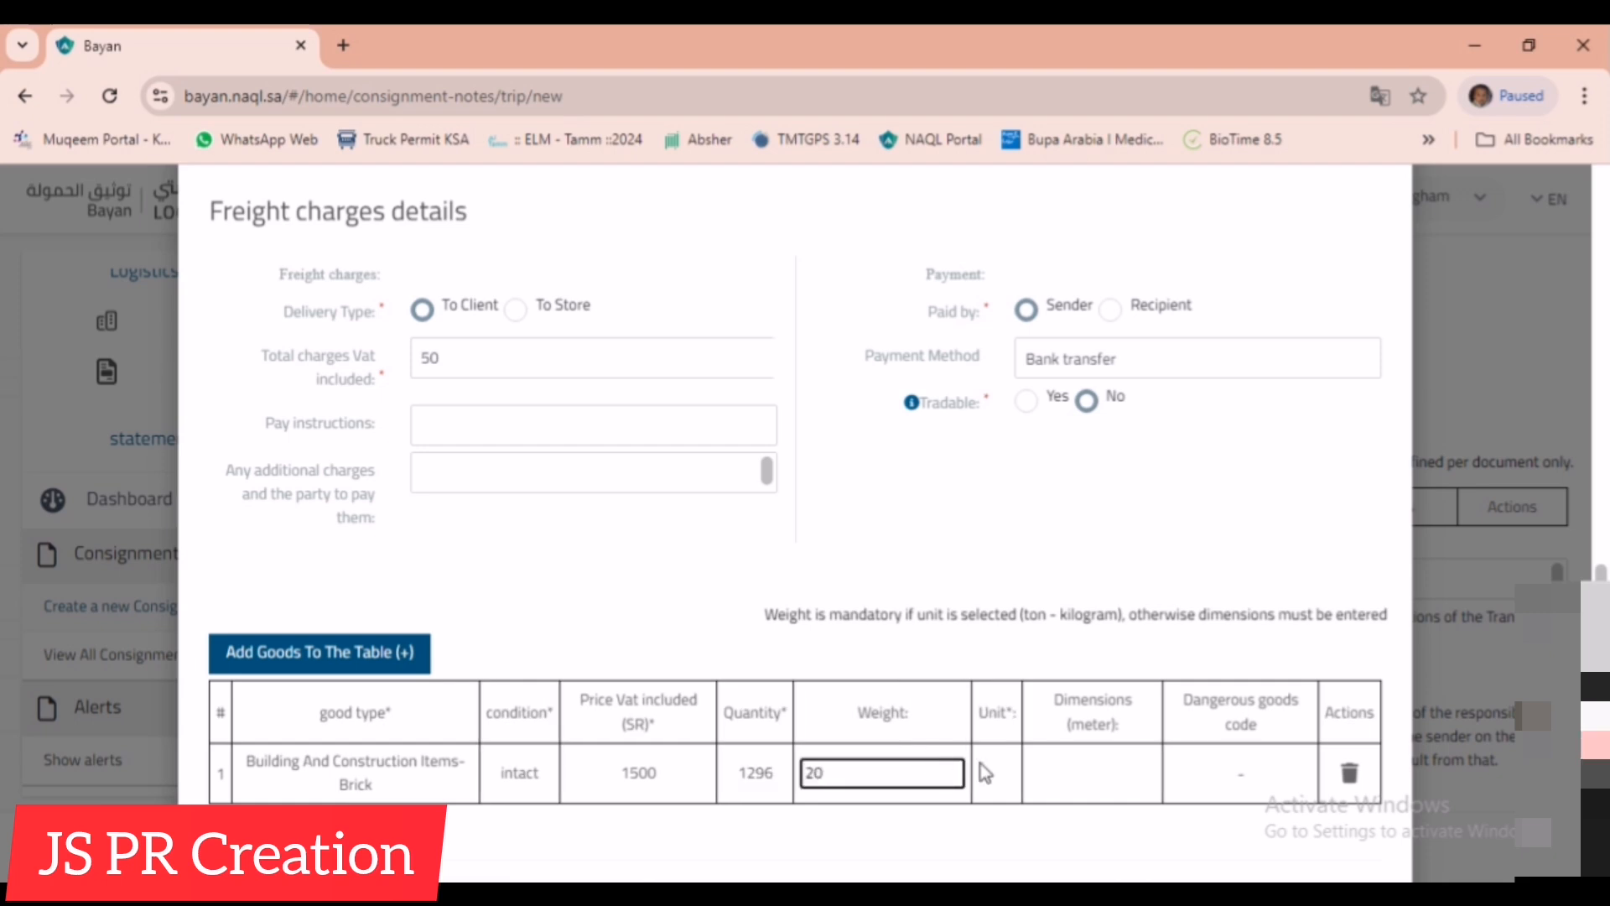
left_click(985, 770)
left_click(965, 759)
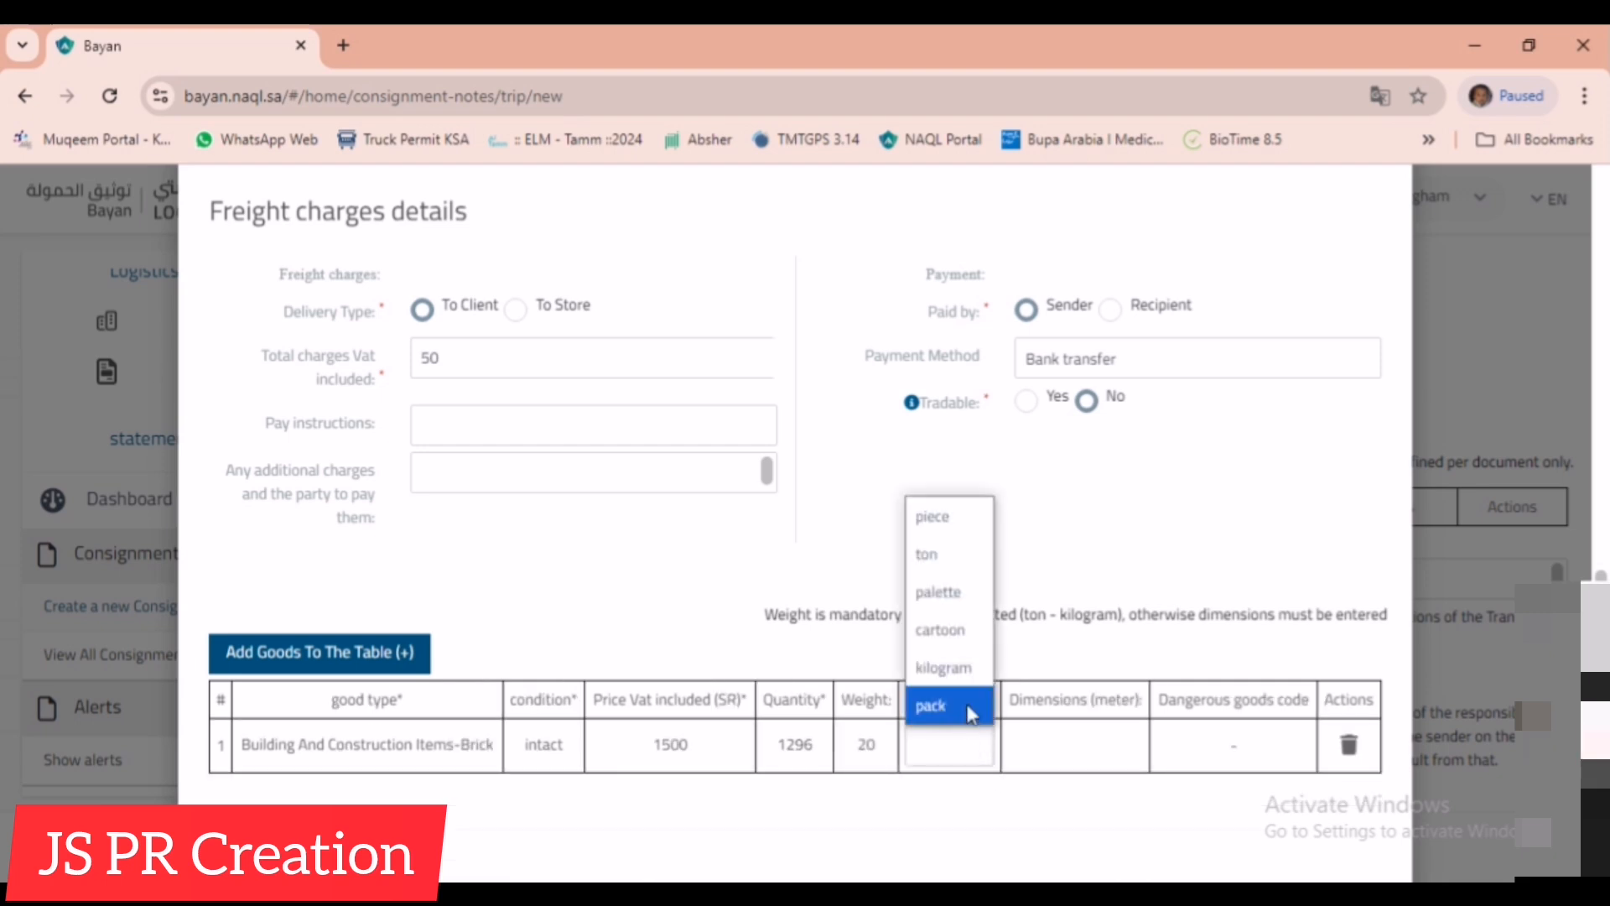
left_click(956, 567)
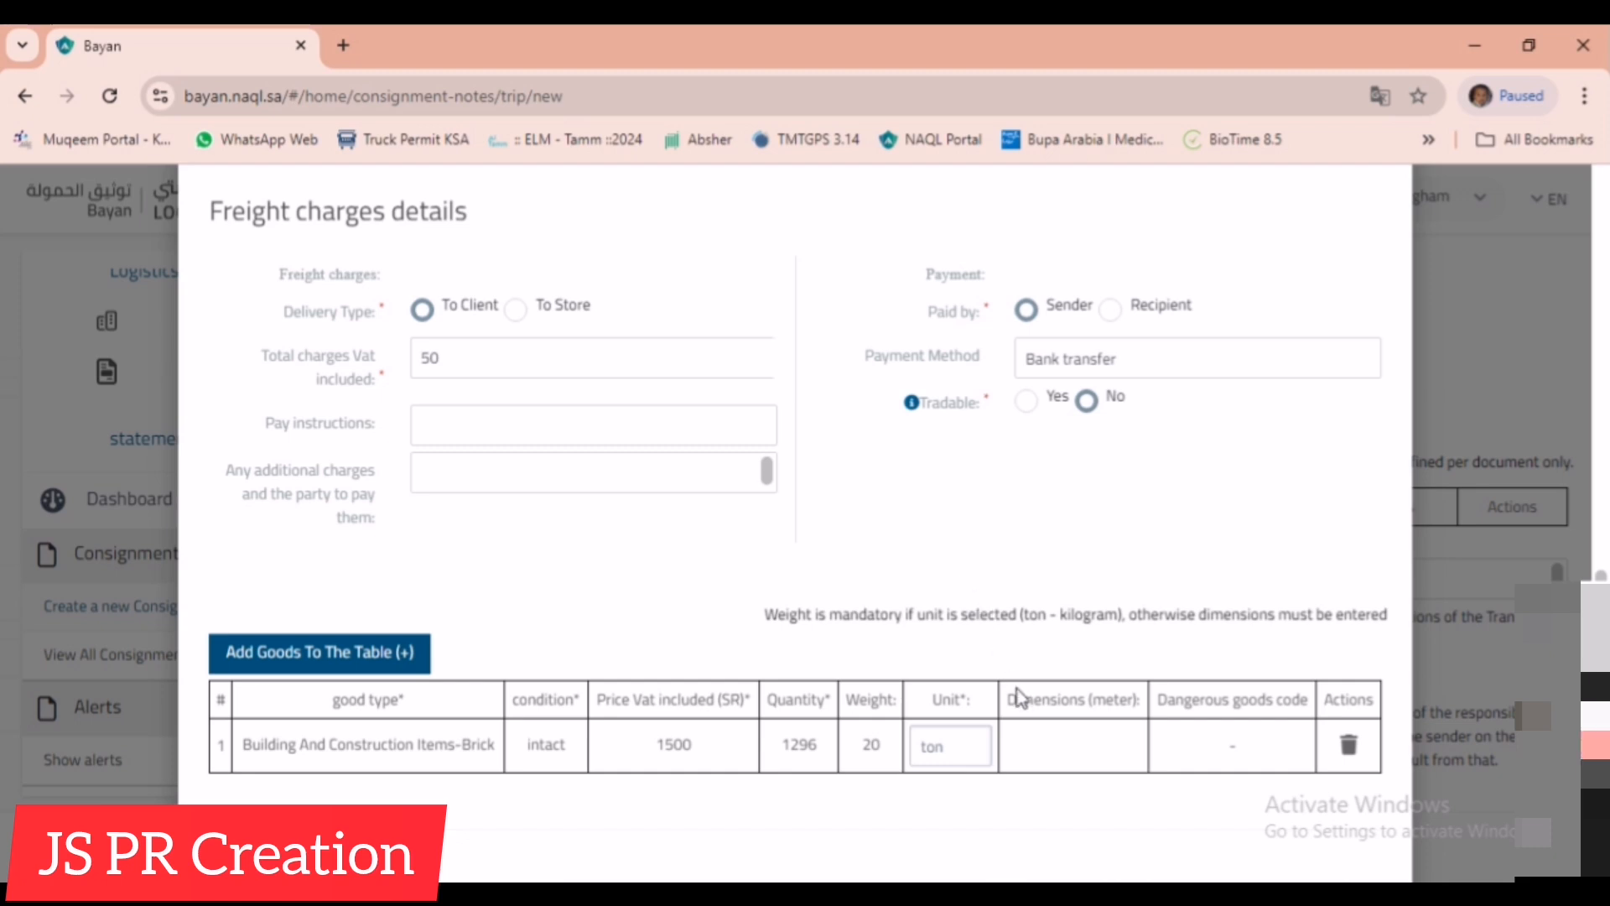
left_click(1037, 746)
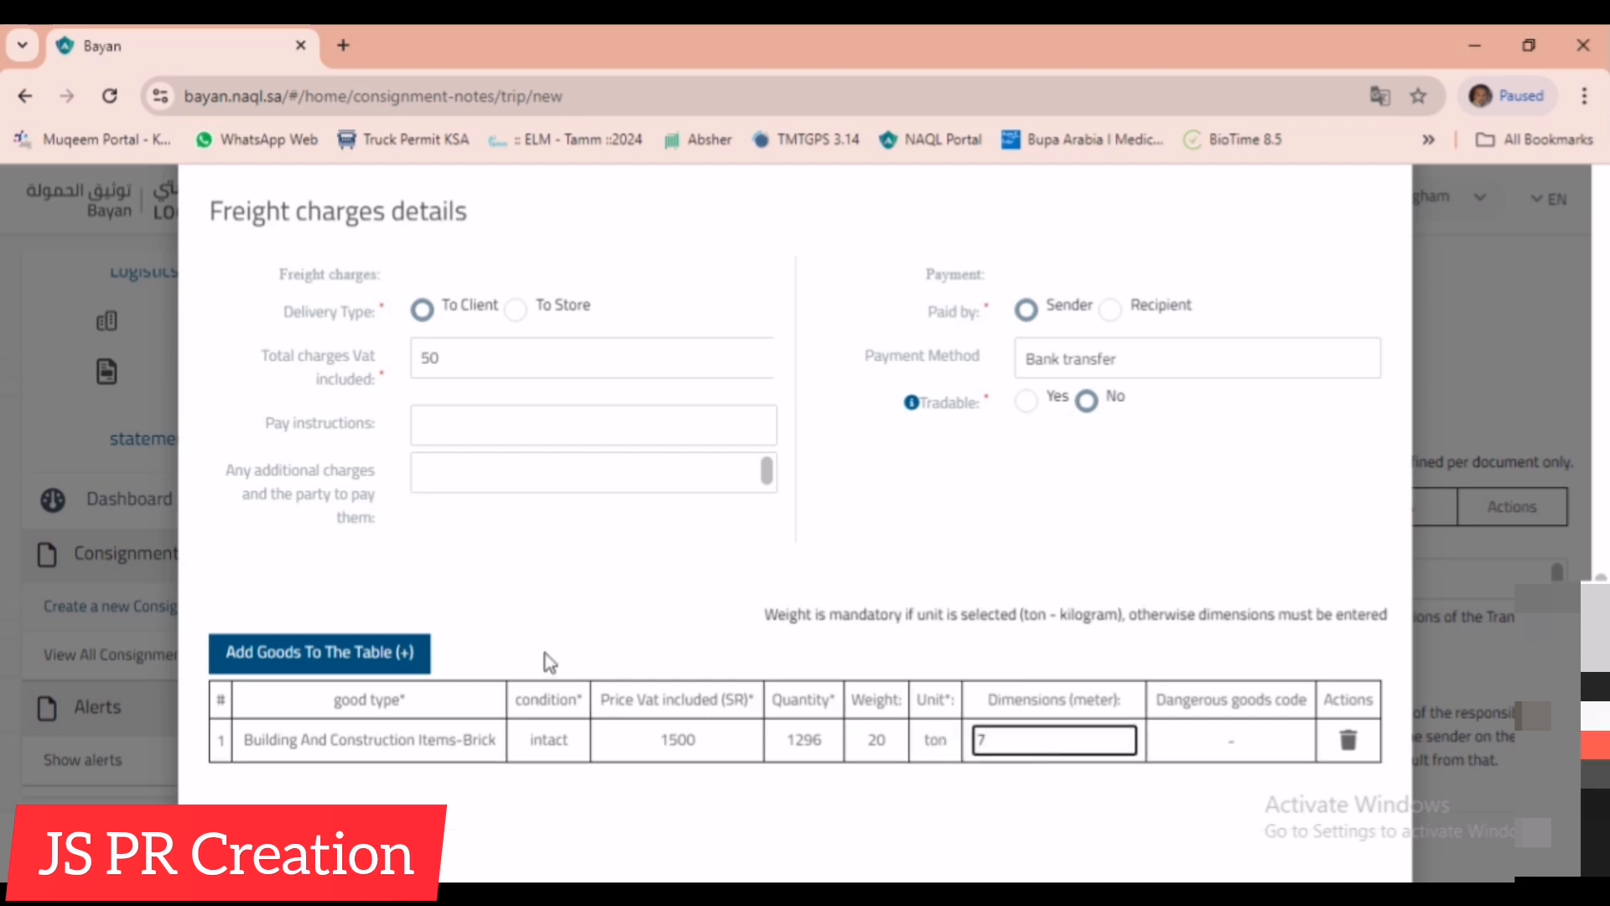
scroll(546, 652, "up", 3)
scroll(546, 663, "down", 4)
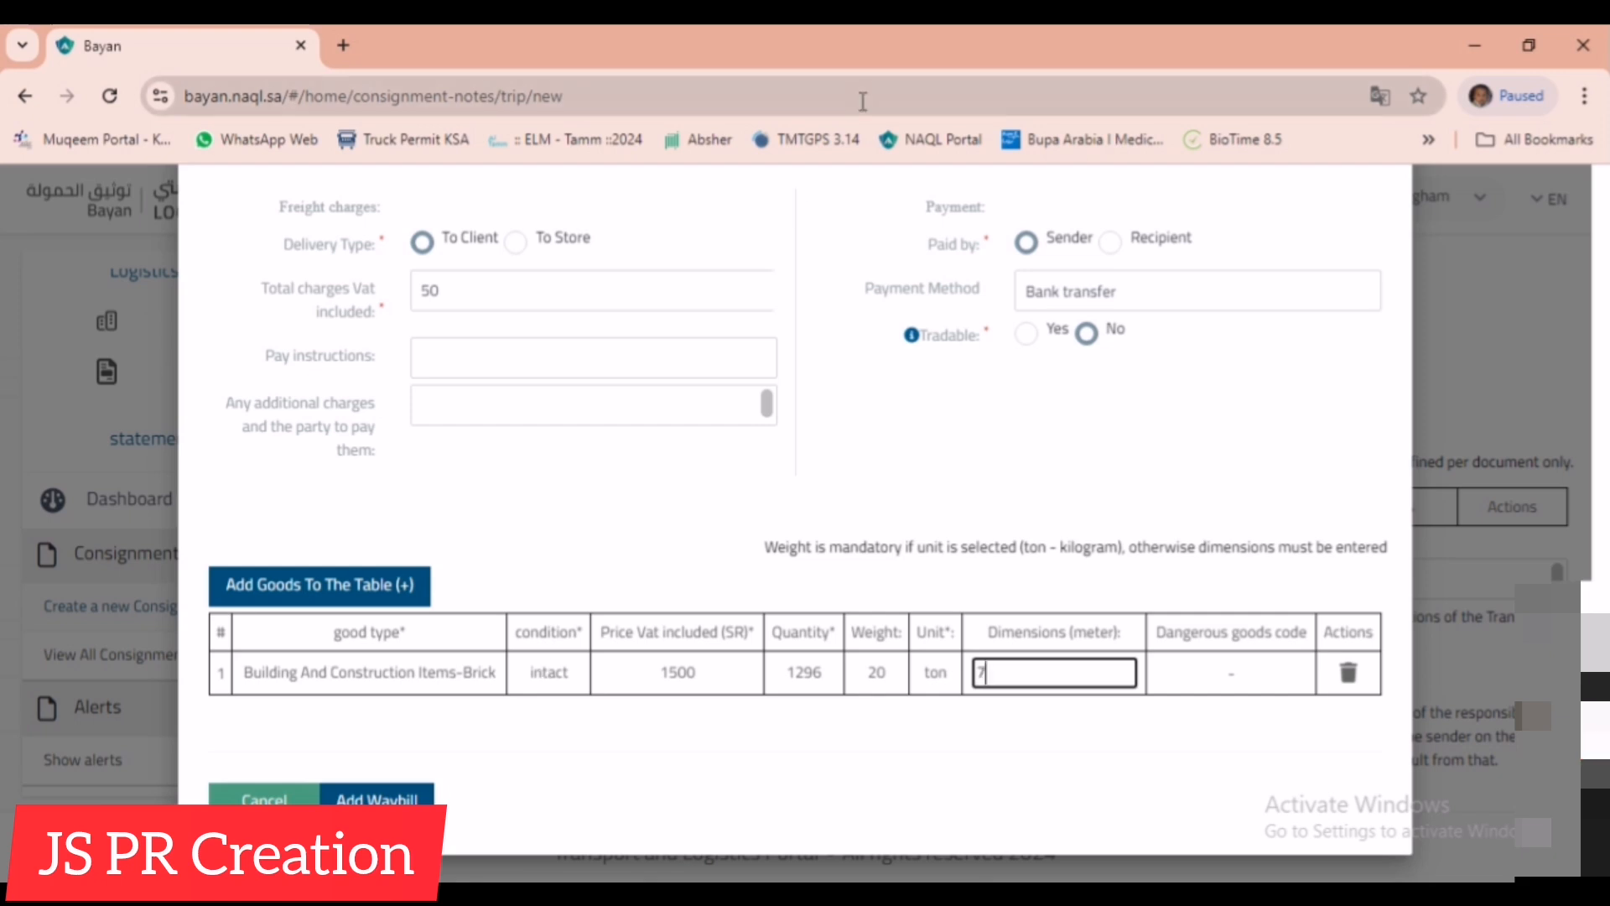
Keep dimension 7 on the brick row and change total charges including VAT from 50 to 1500
key("Tab")
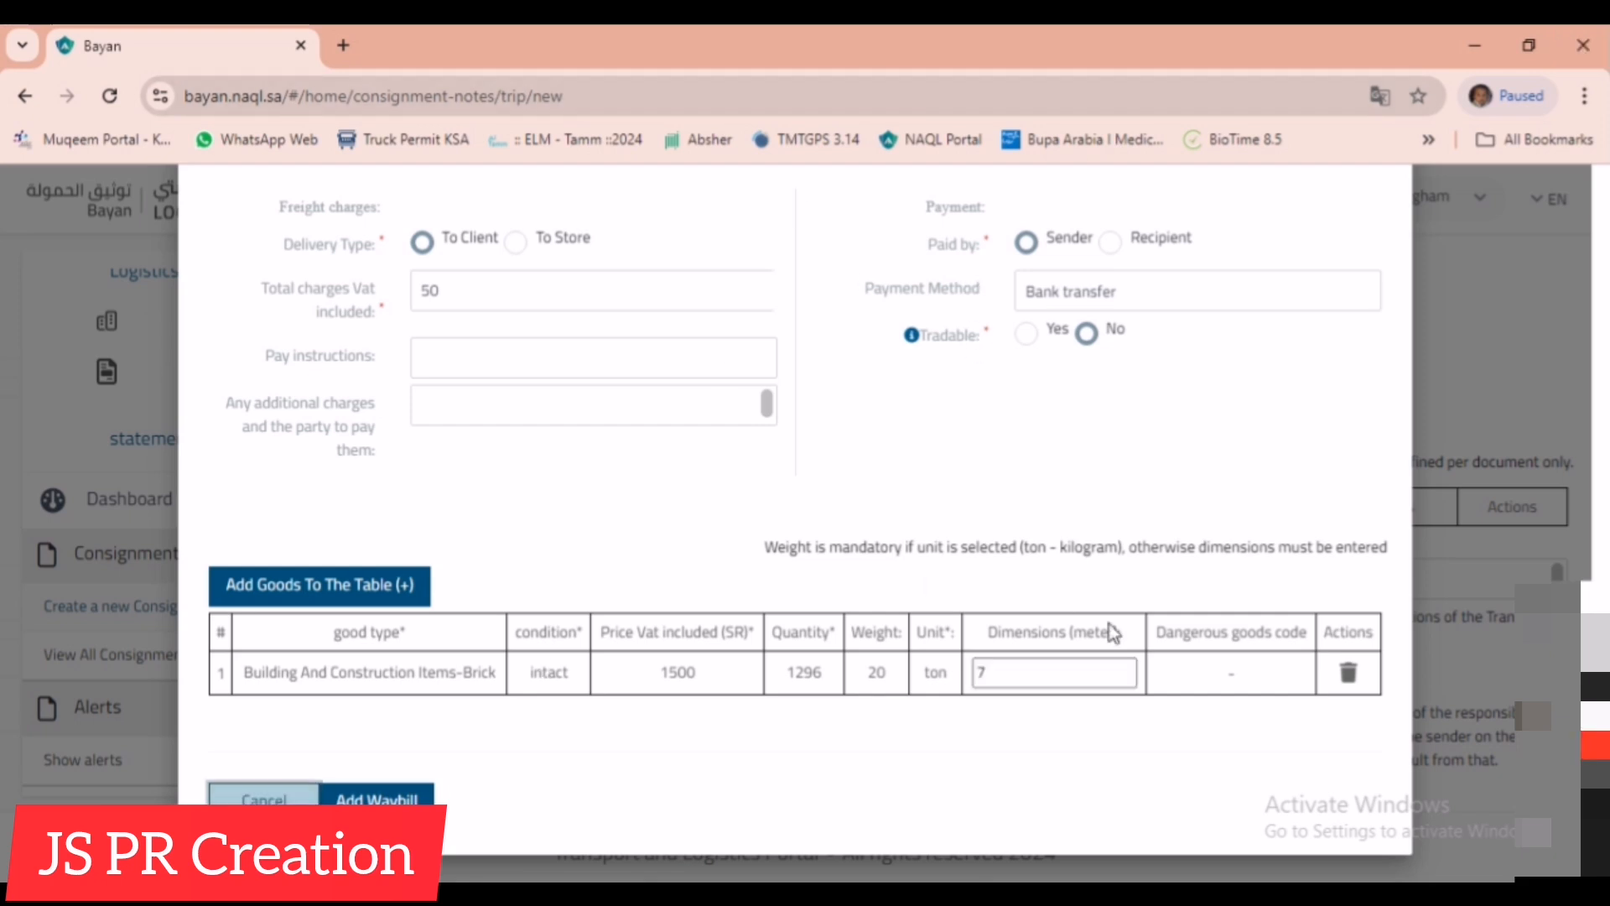
left_click(520, 285)
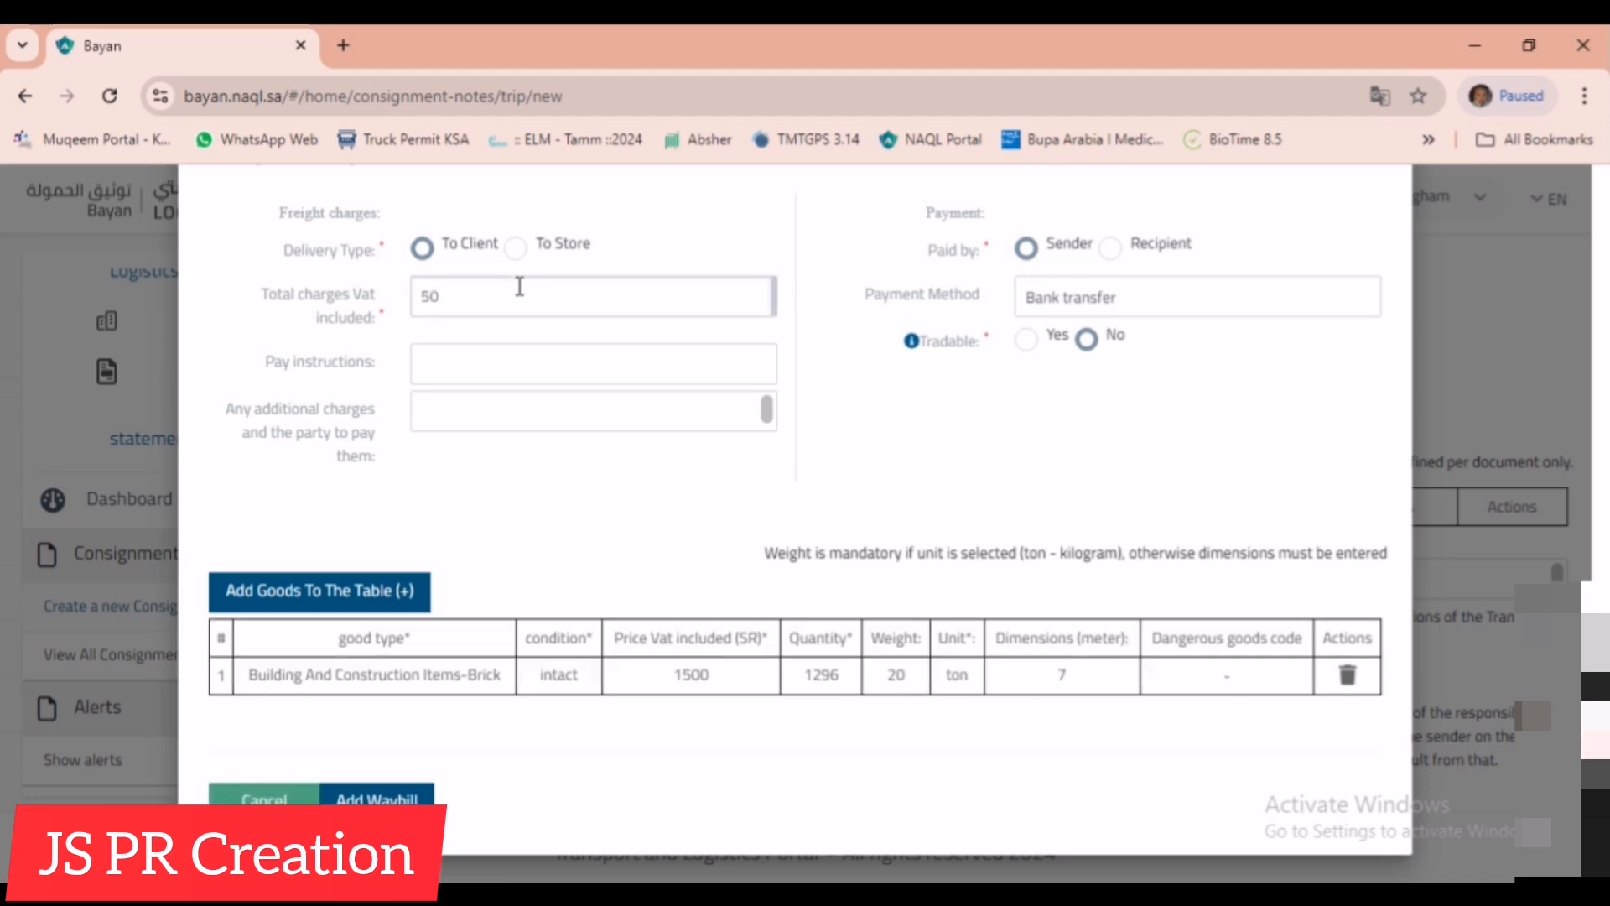
type("1500")
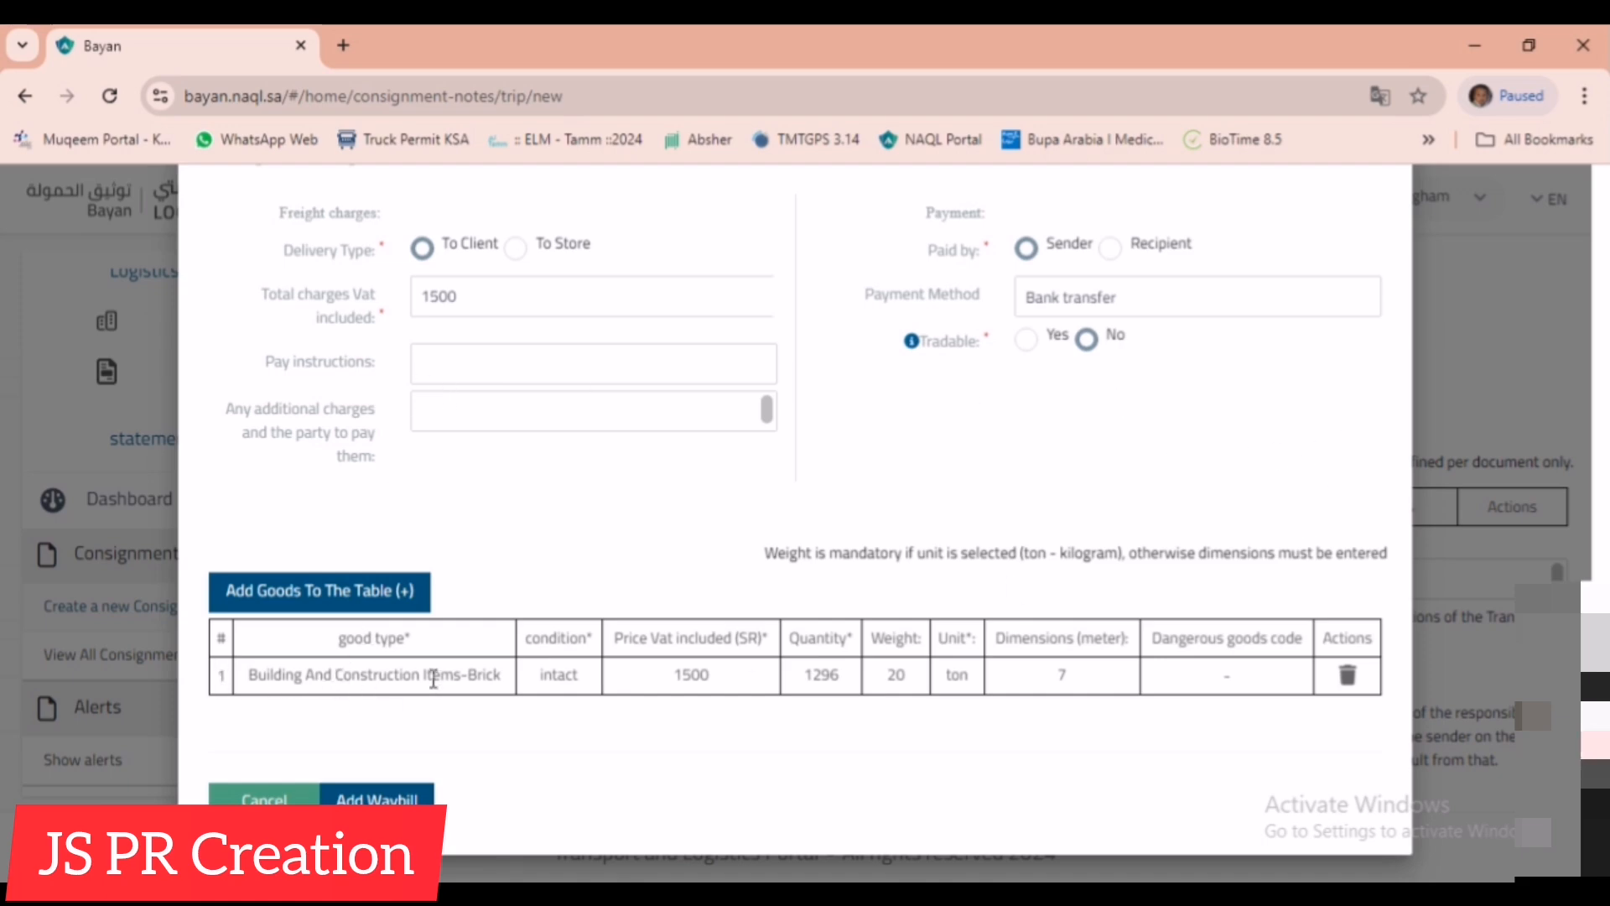
Set the lower Delivery Address country to Saudi Arabia and region to Riyadh
scroll(1136, 587, "up", 10)
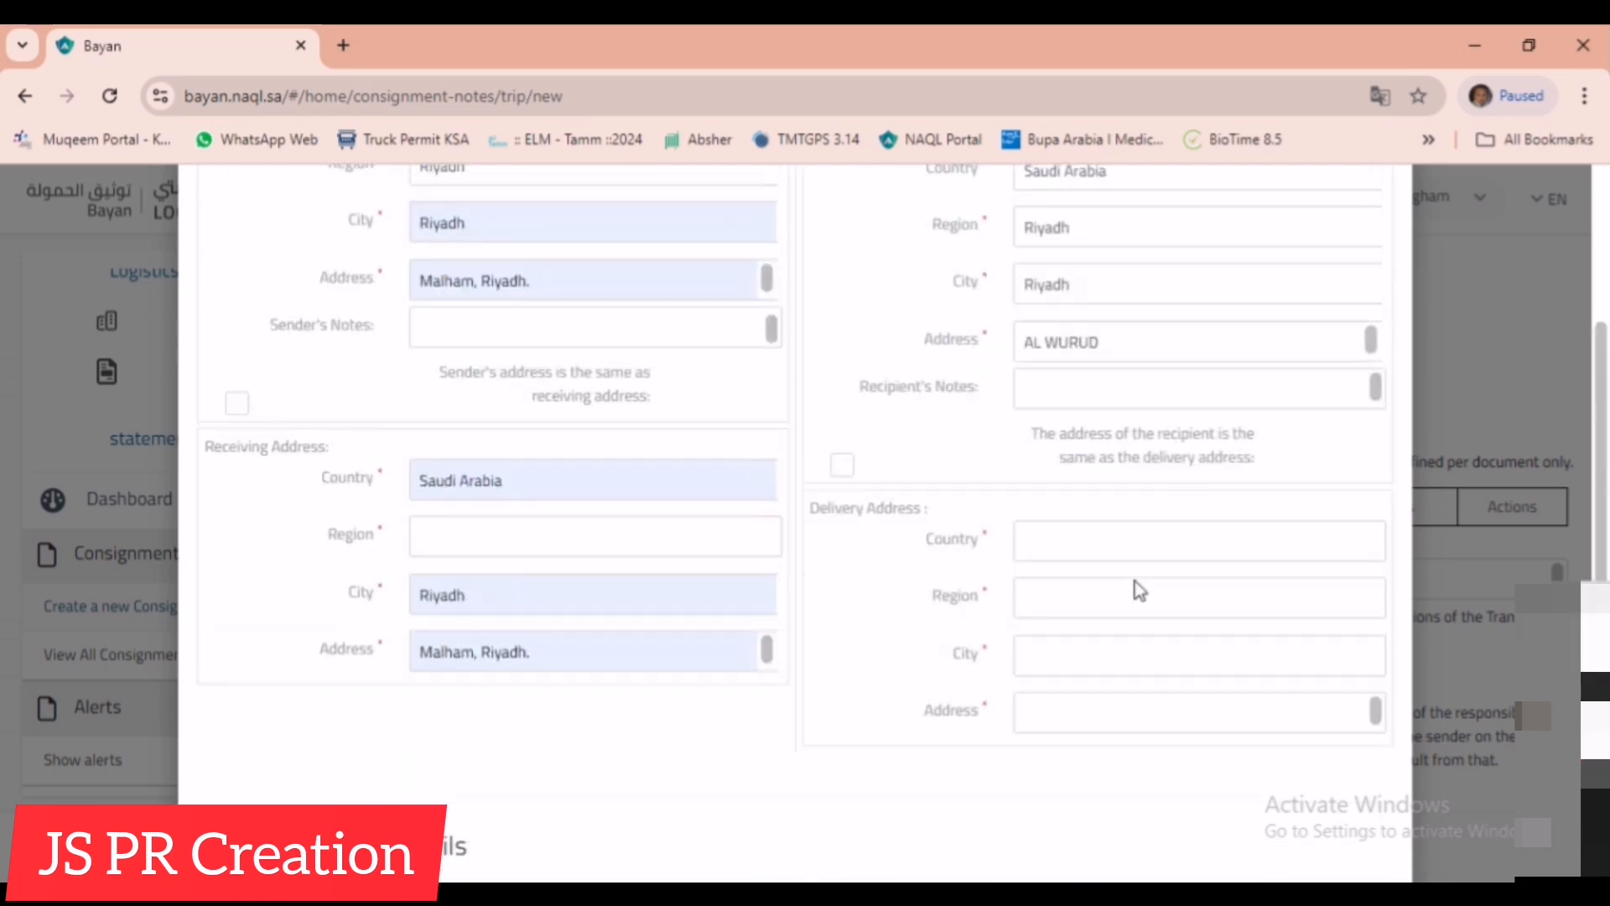
scroll(1139, 590, "up", 5)
scroll(1139, 589, "down", 7)
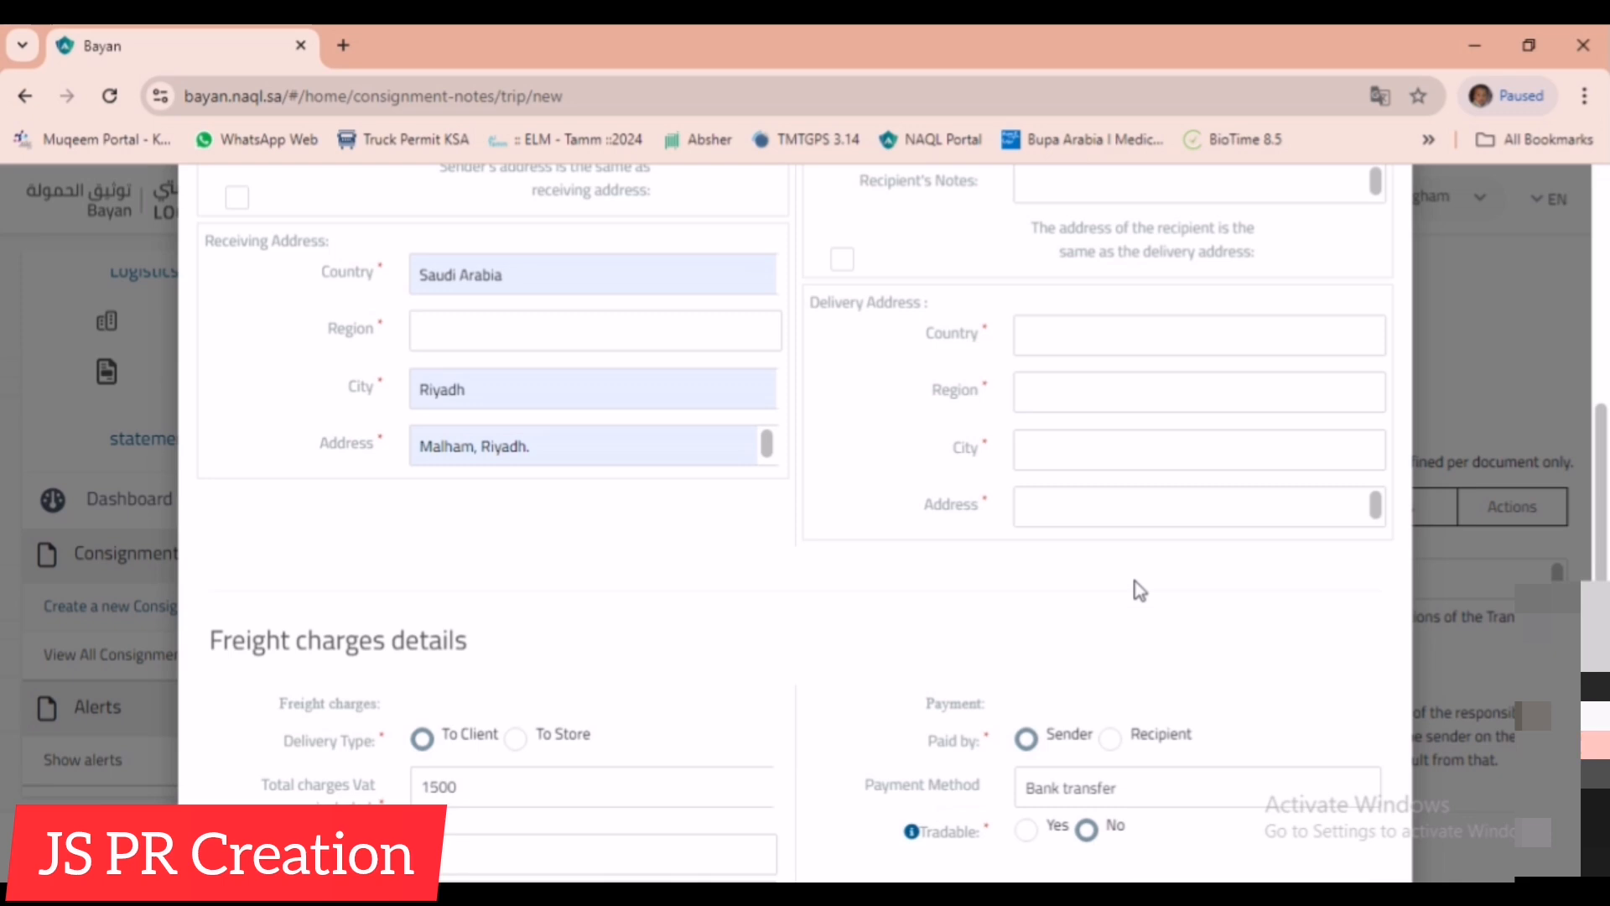
left_click(1086, 331)
left_click(1085, 371)
left_click(1085, 393)
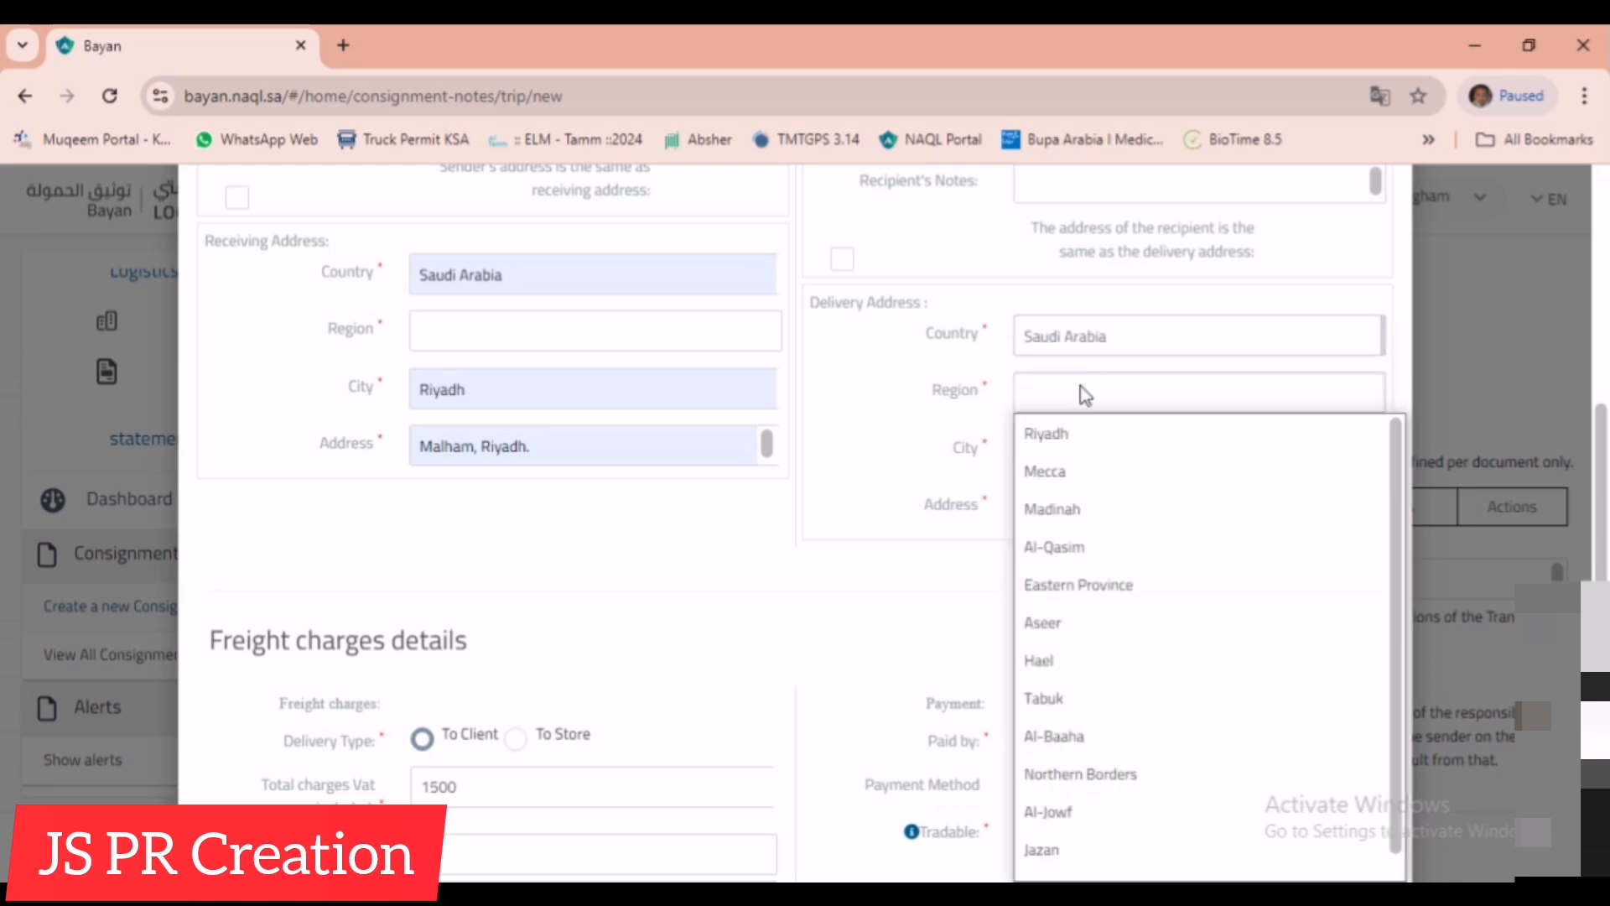
left_click(1074, 453)
left_click(1075, 405)
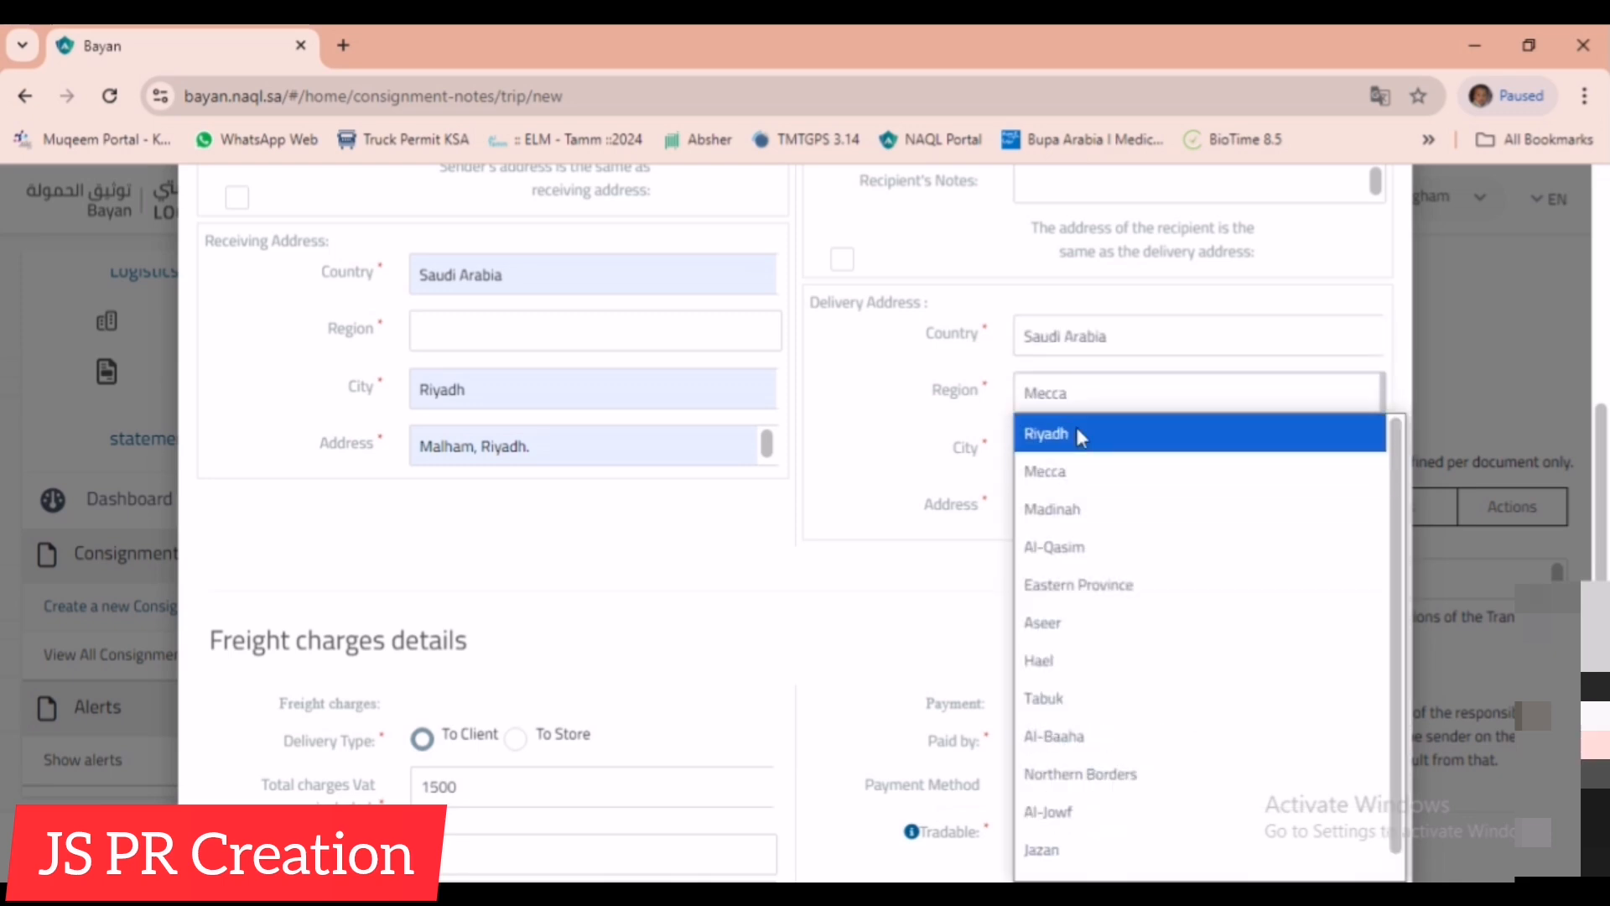
left_click(1077, 435)
Enter 'Riyadh' as the delivery street address
left_click(1072, 516)
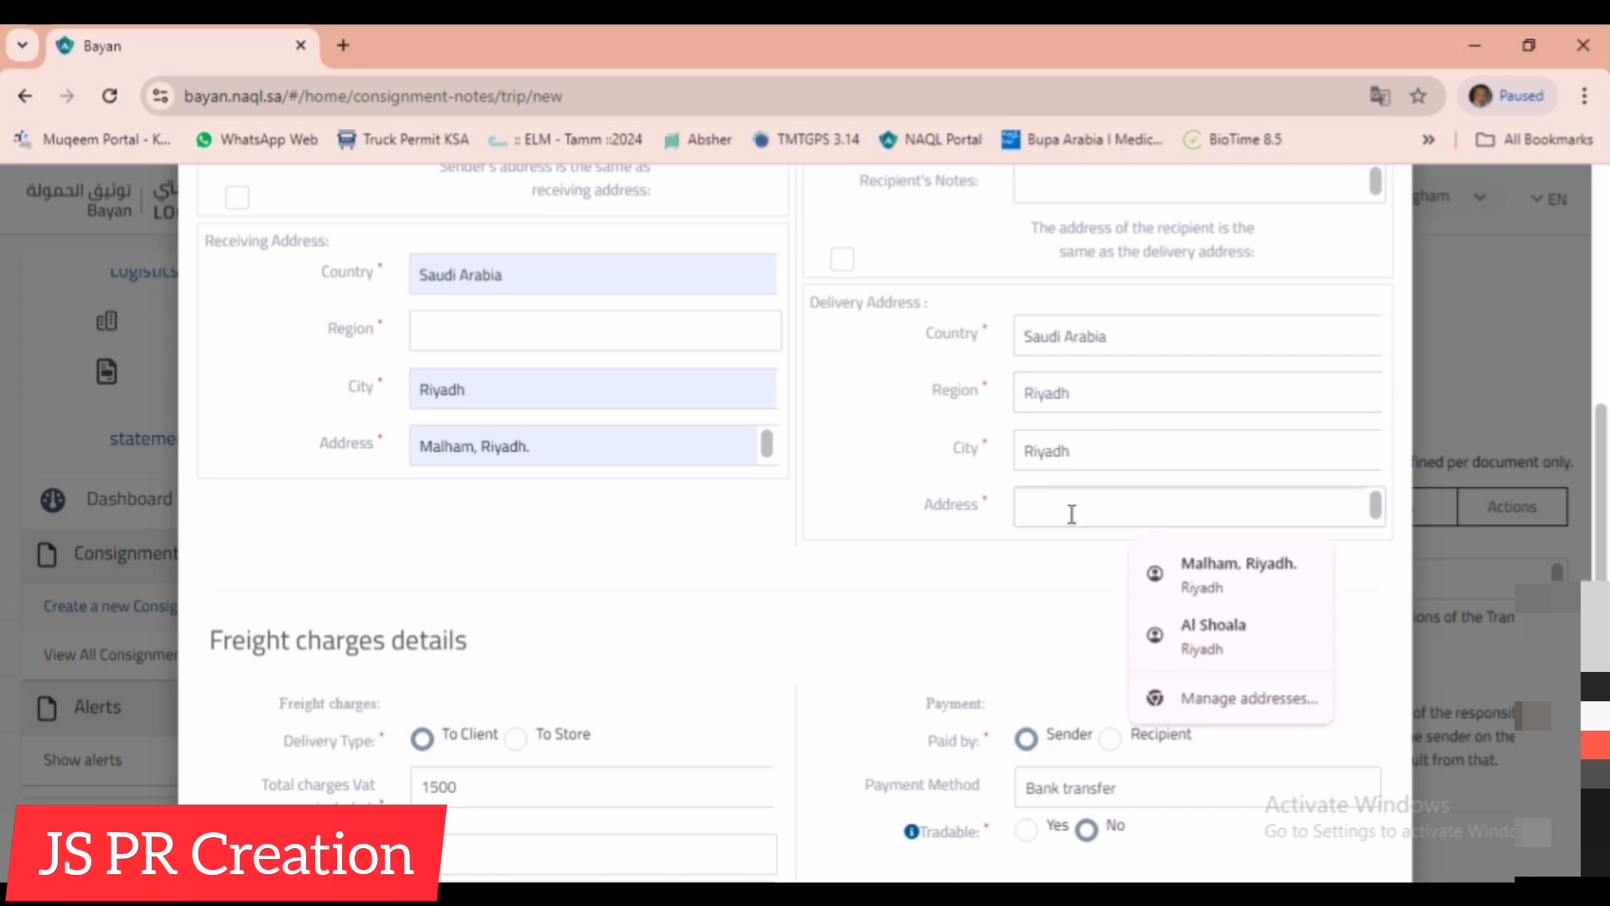
type("Riyadh")
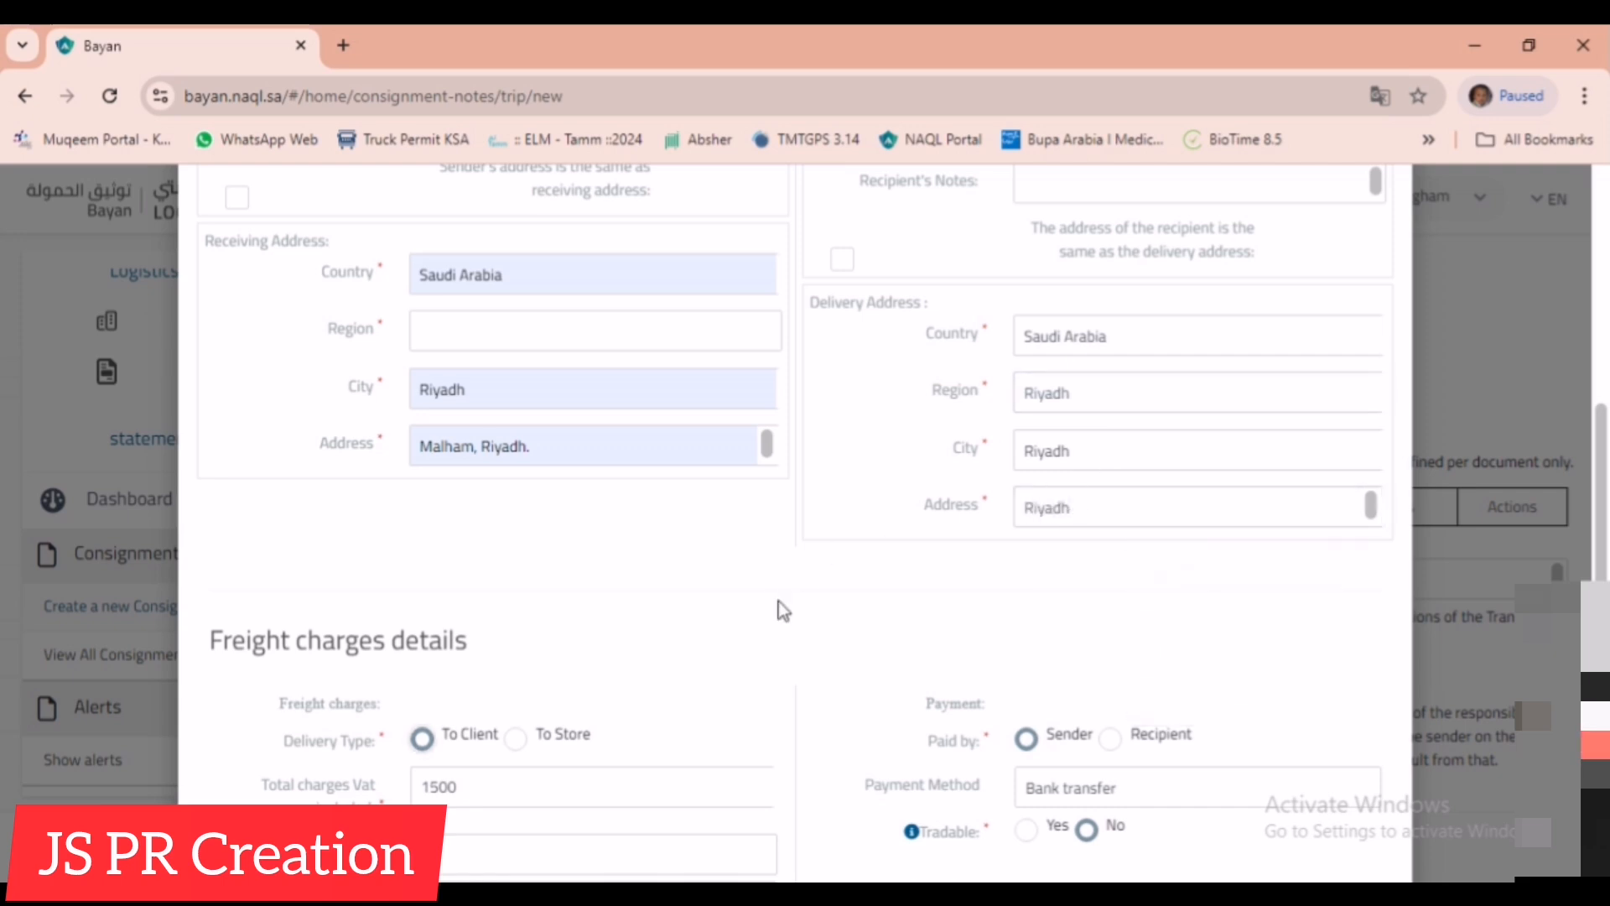
scroll(780, 608, "down", 4)
scroll(778, 605, "up", 10)
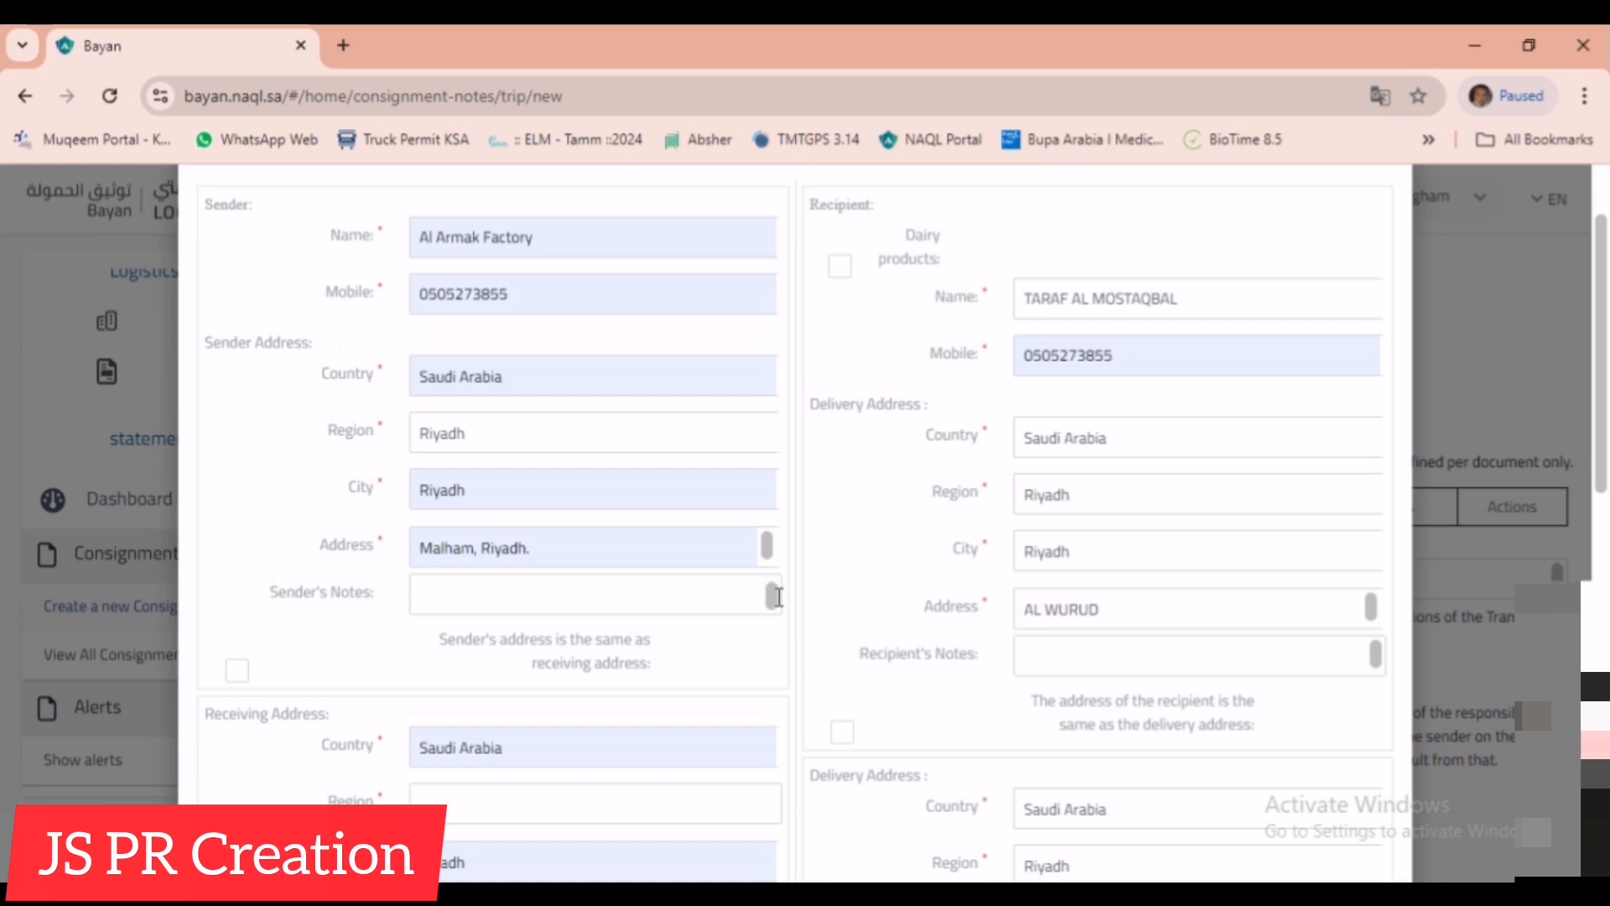
Try adding the waybill, which is rejected with a 'Please complete data' warning
scroll(899, 590, "down", 10)
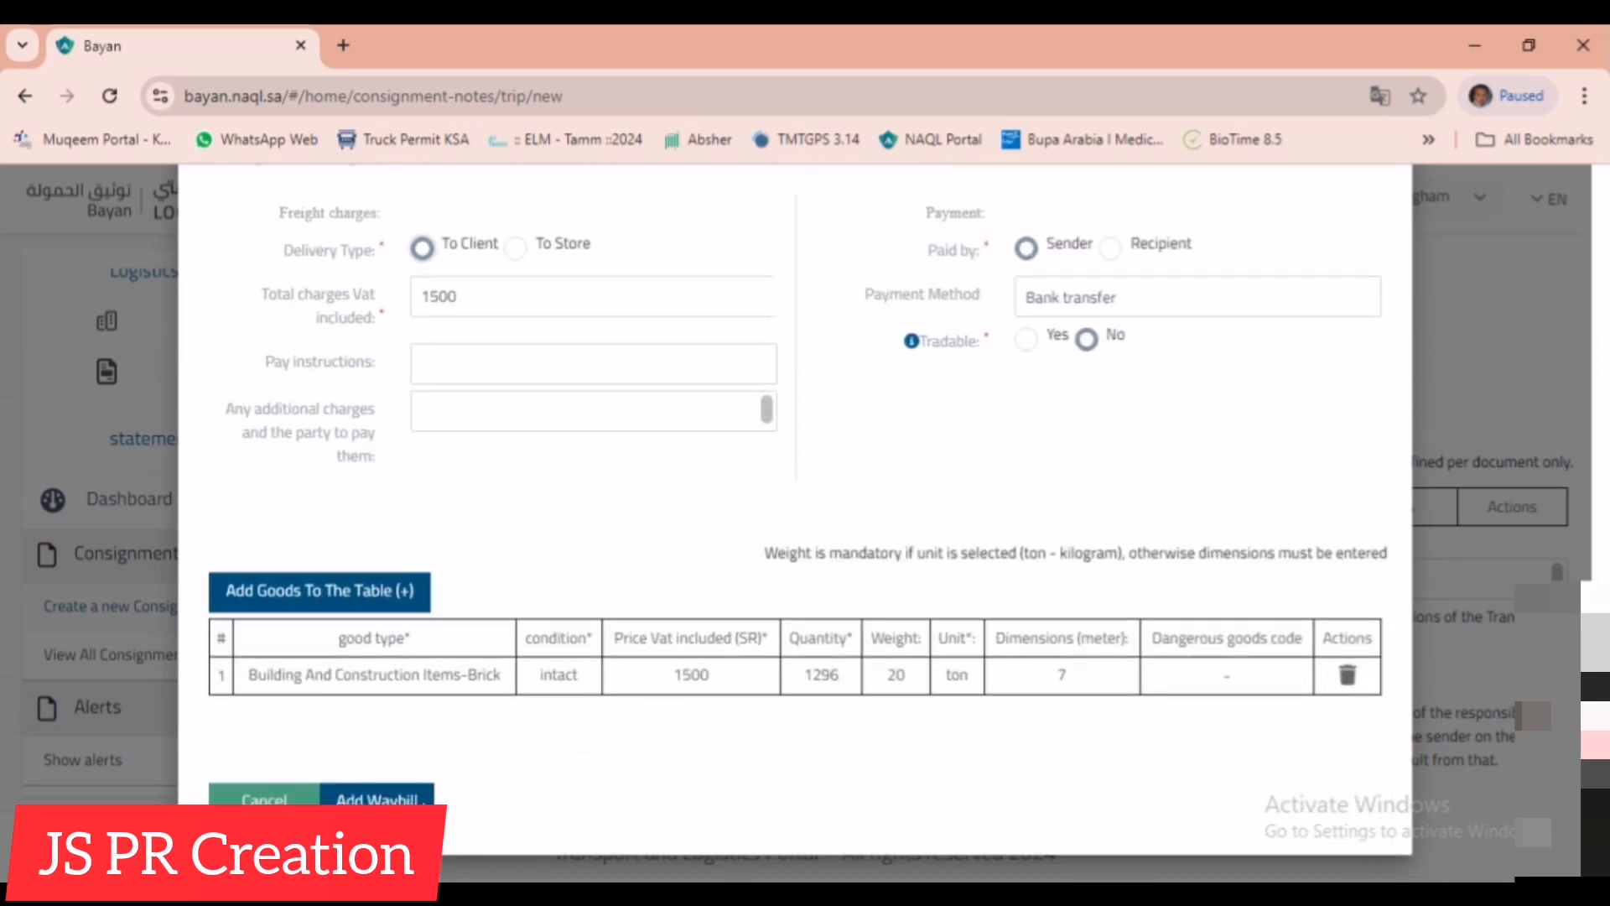
left_click(377, 800)
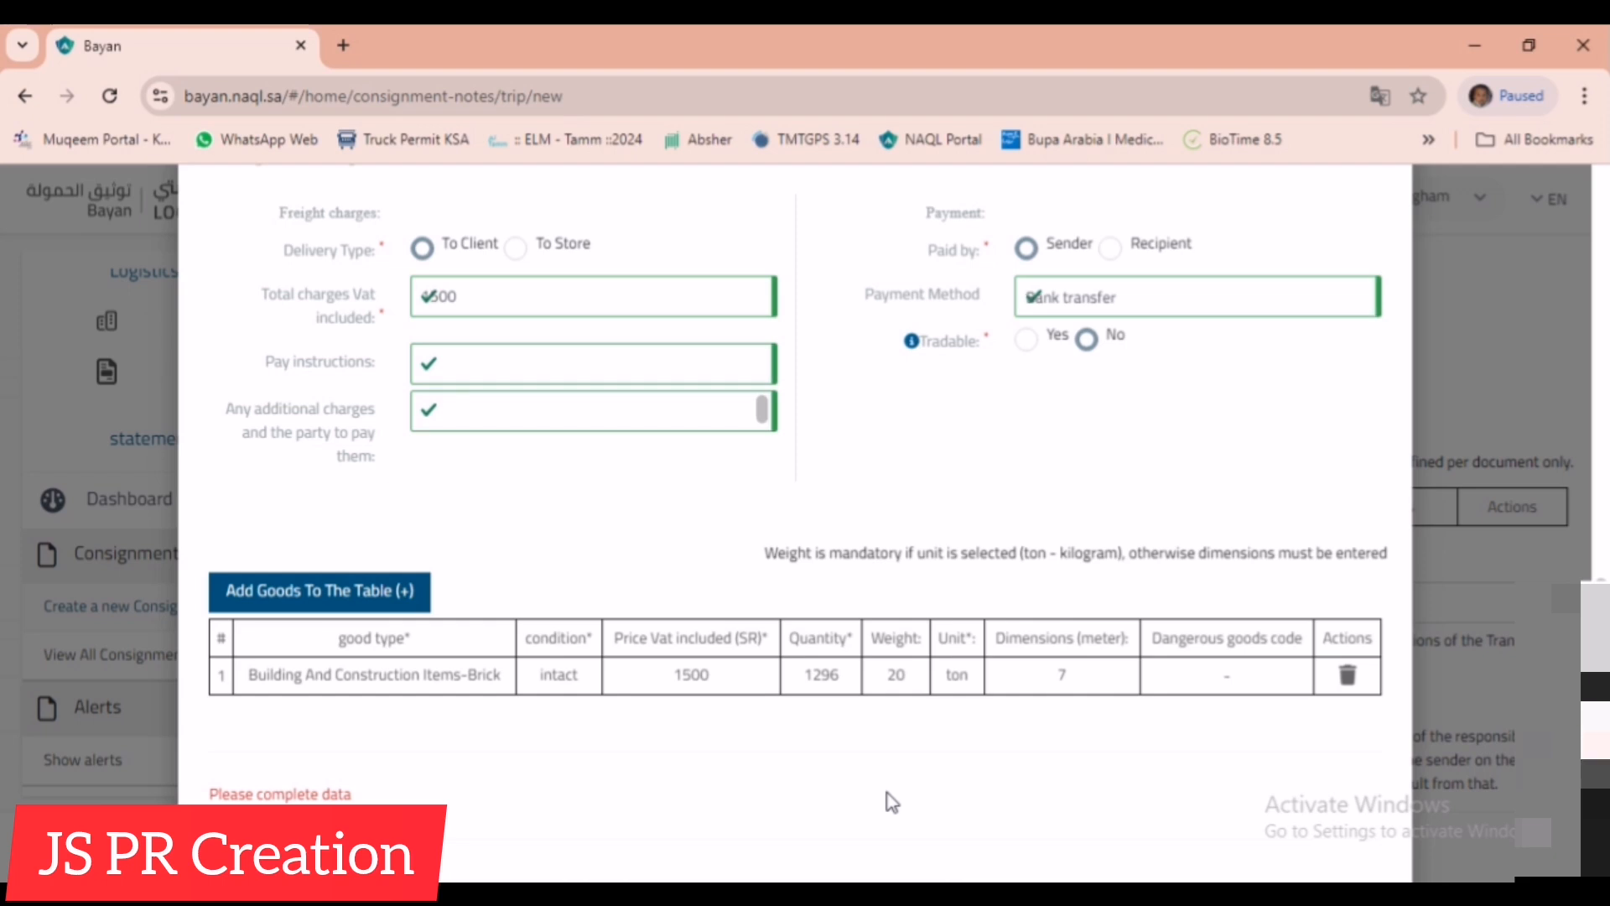
left_click_drag(353, 795, 193, 796)
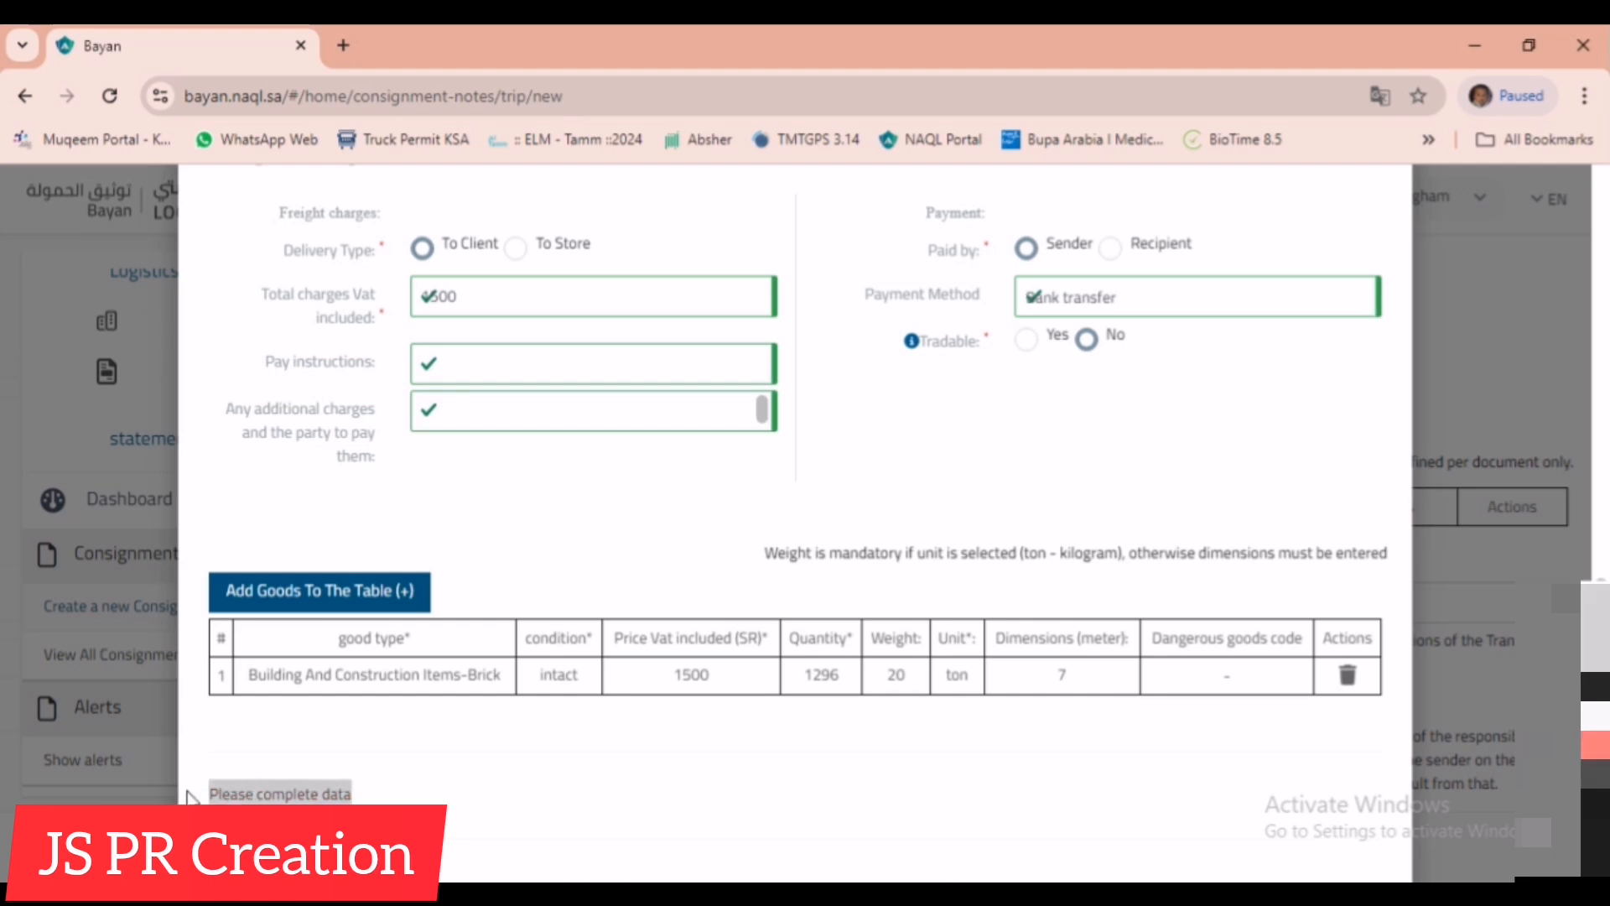
Set the Receiving Address region to Riyadh
scroll(875, 797, "up", 4)
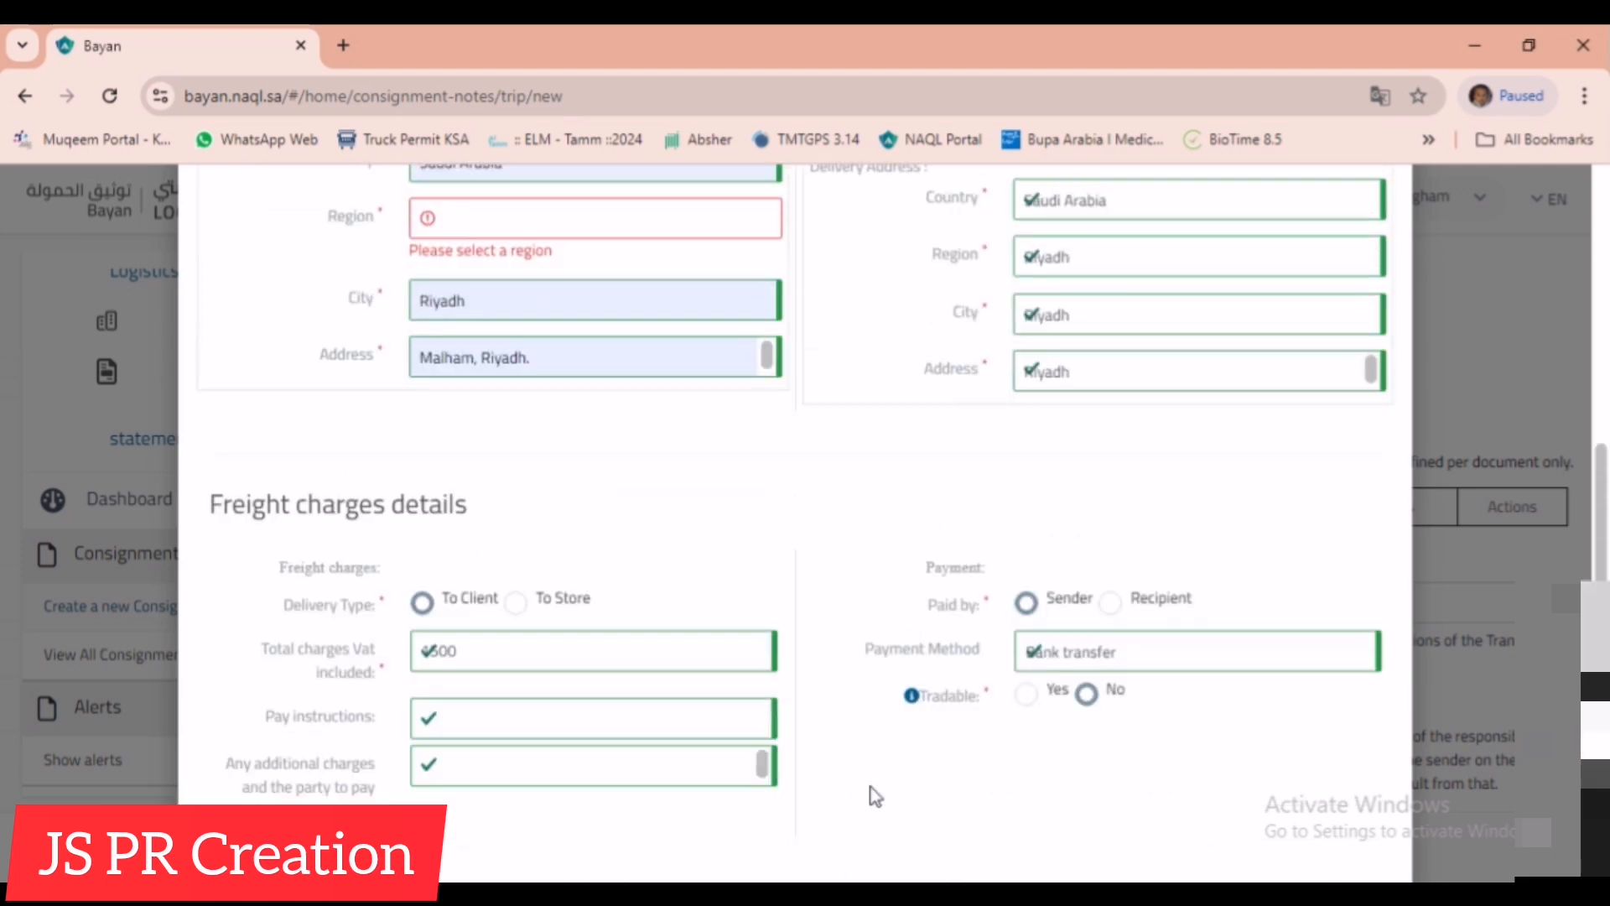
scroll(875, 797, "up", 1)
left_click(476, 342)
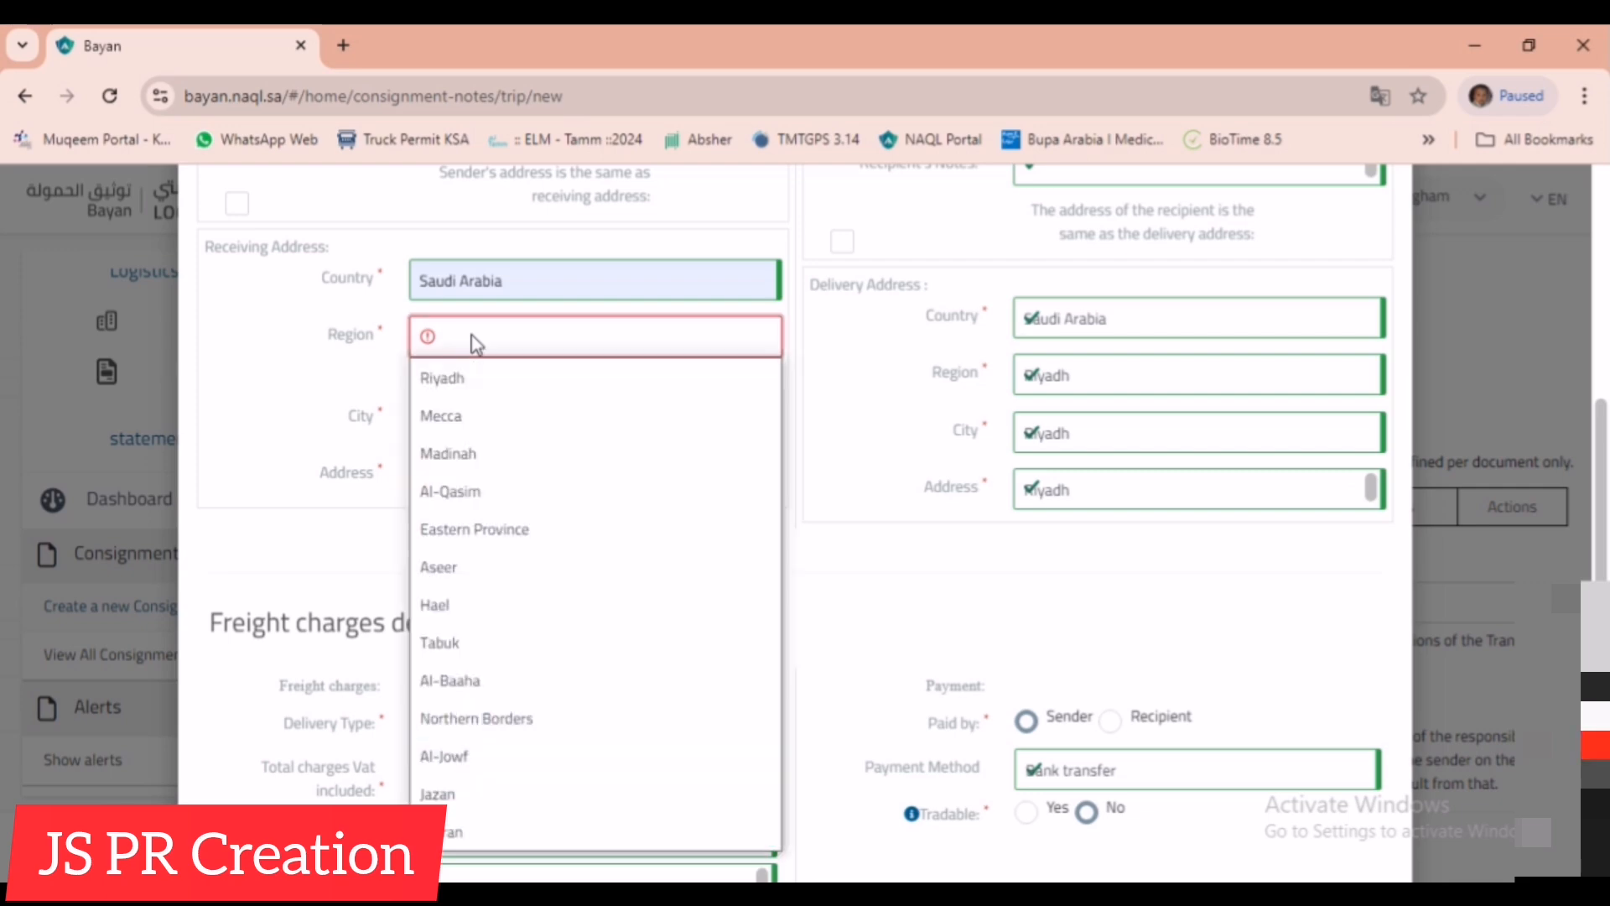
left_click(470, 367)
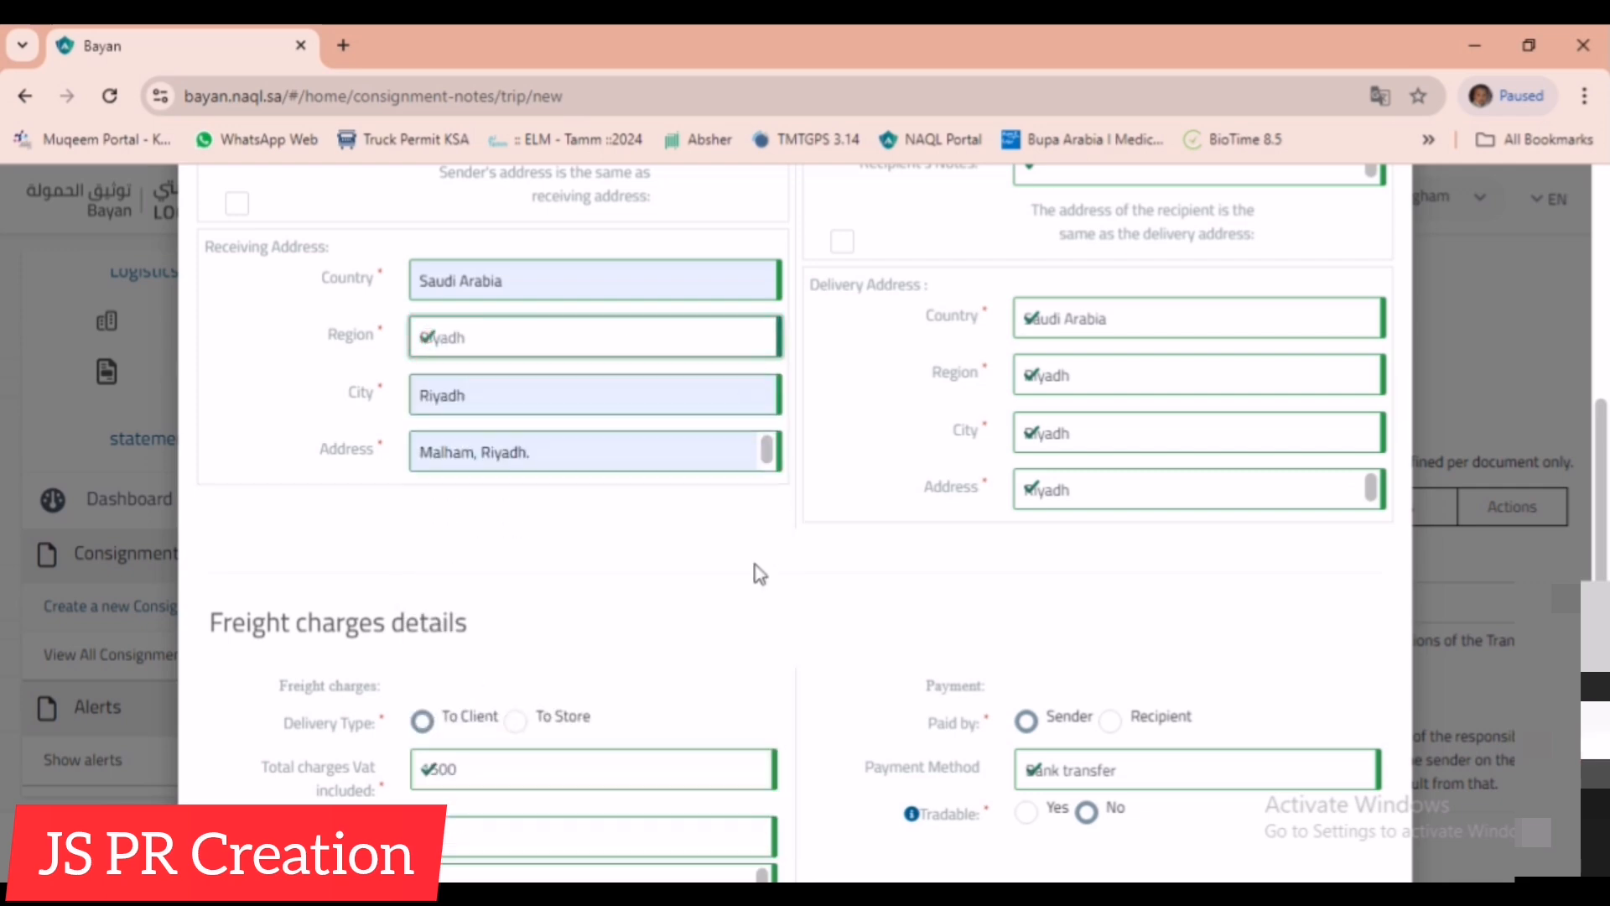
scroll(844, 526, "up", 6)
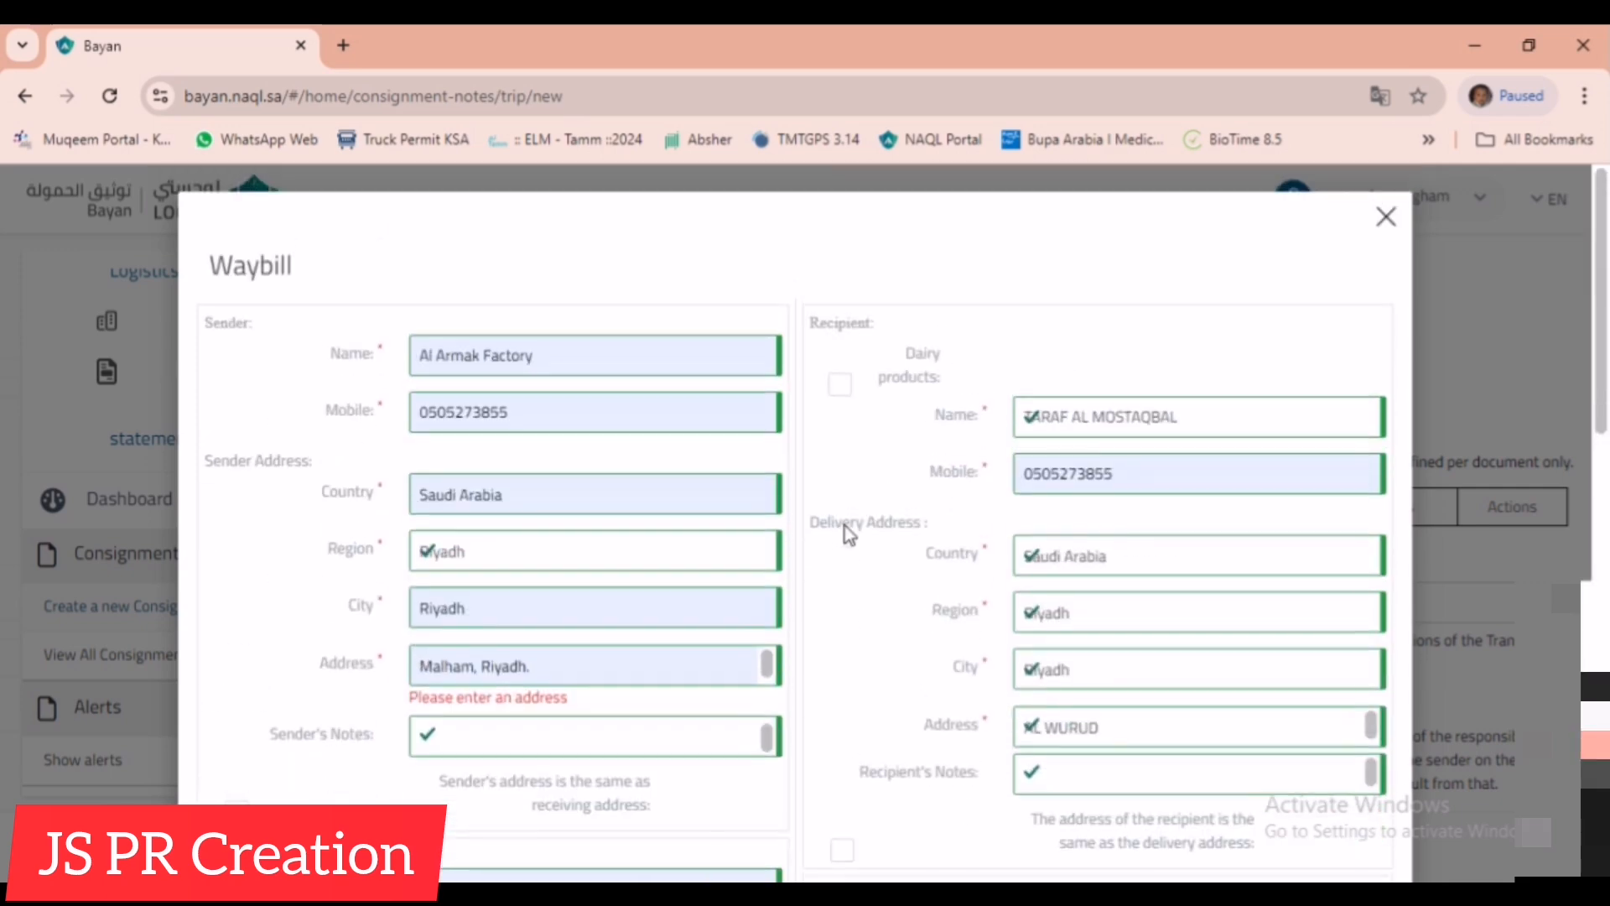
scroll(849, 534, "down", 10)
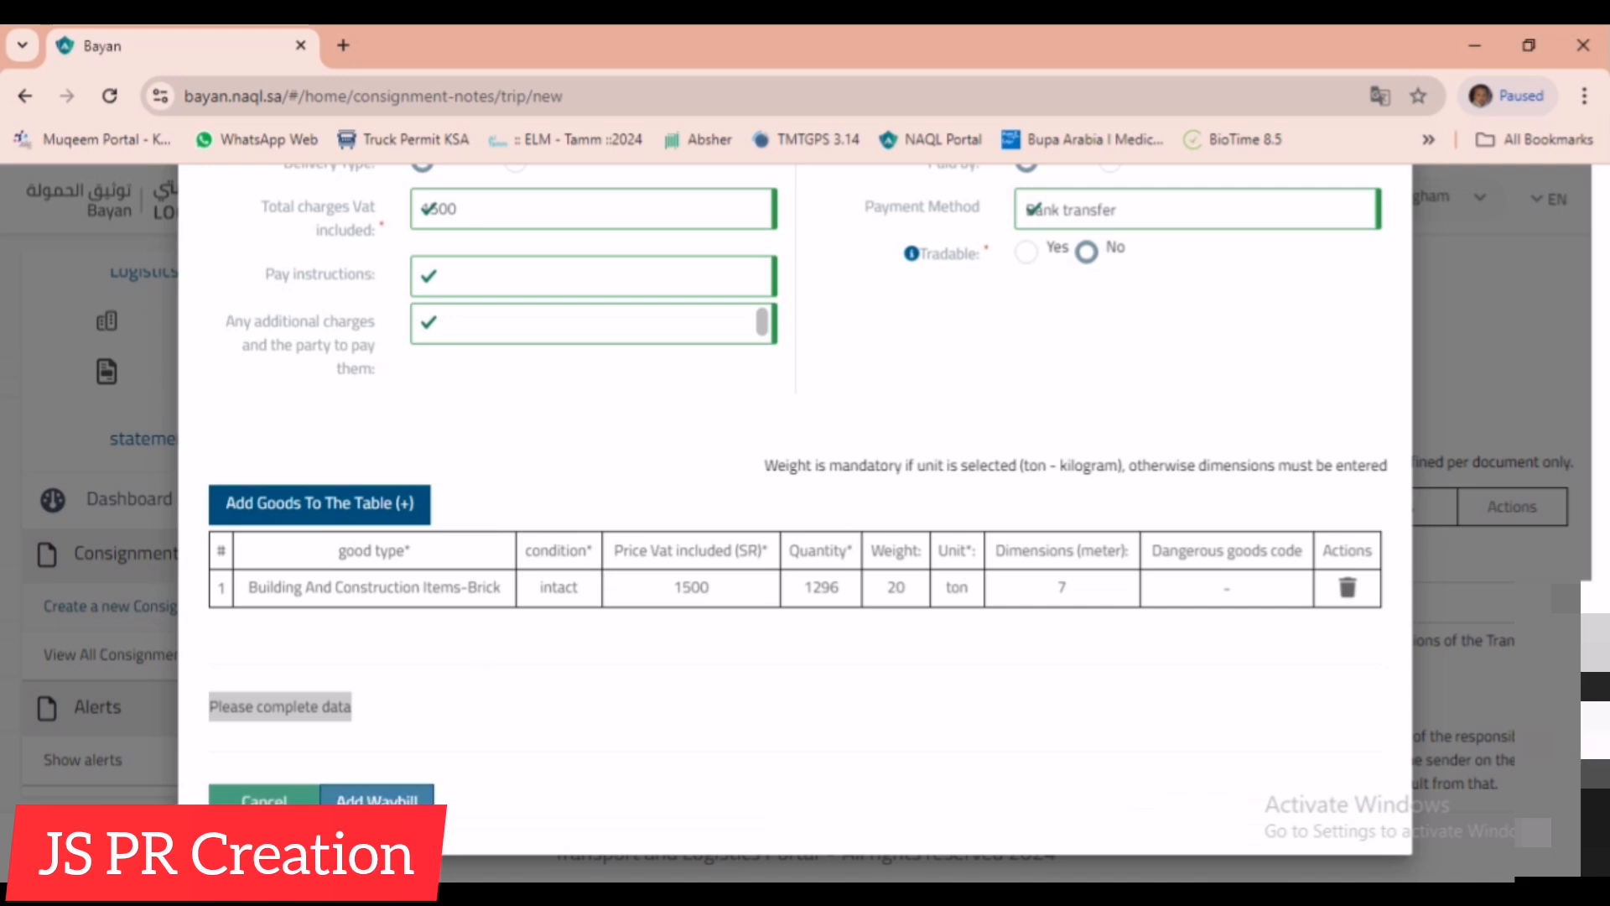
Give the mobile numbers the '+' international prefix and add the Al Armak Factory waybill to the note
left_click(377, 799)
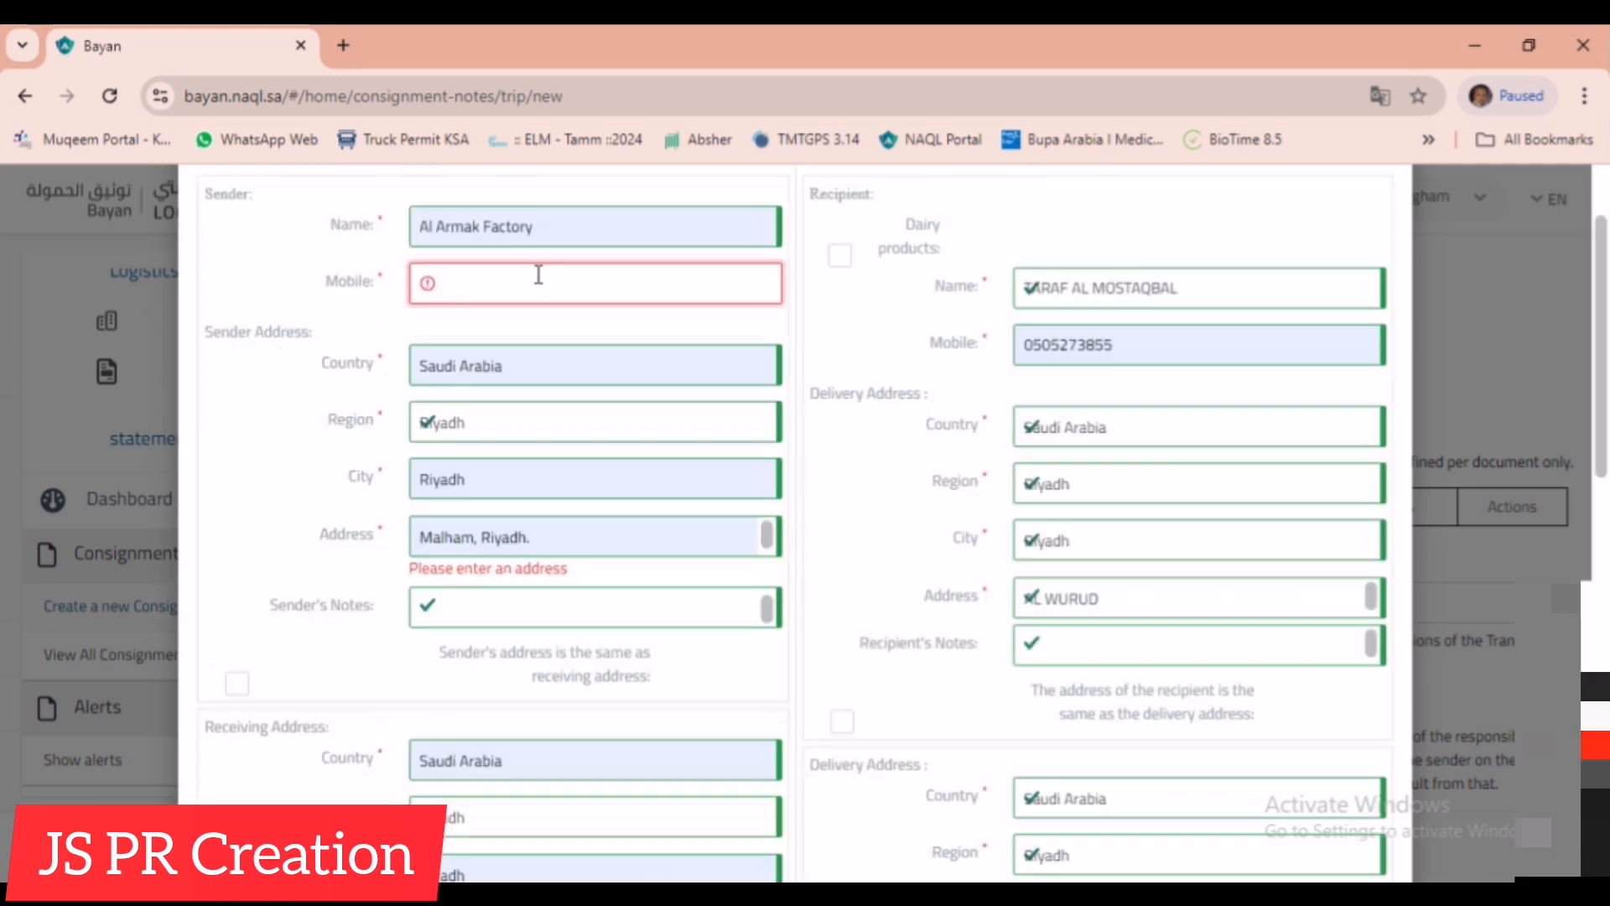
left_click(539, 275)
left_click(522, 288)
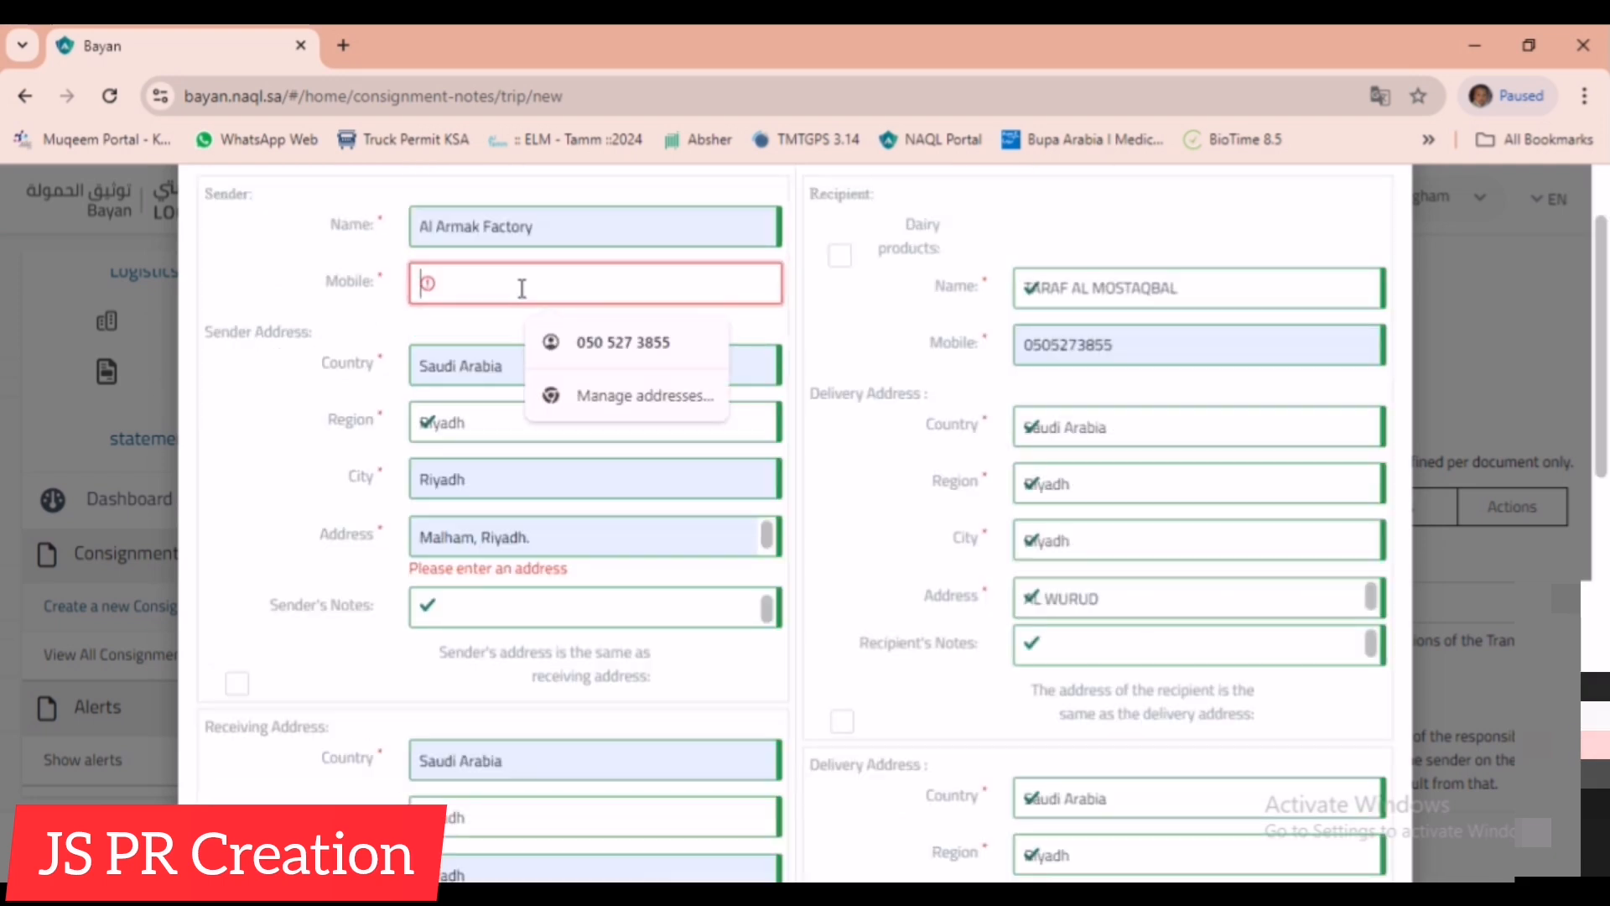
type("+")
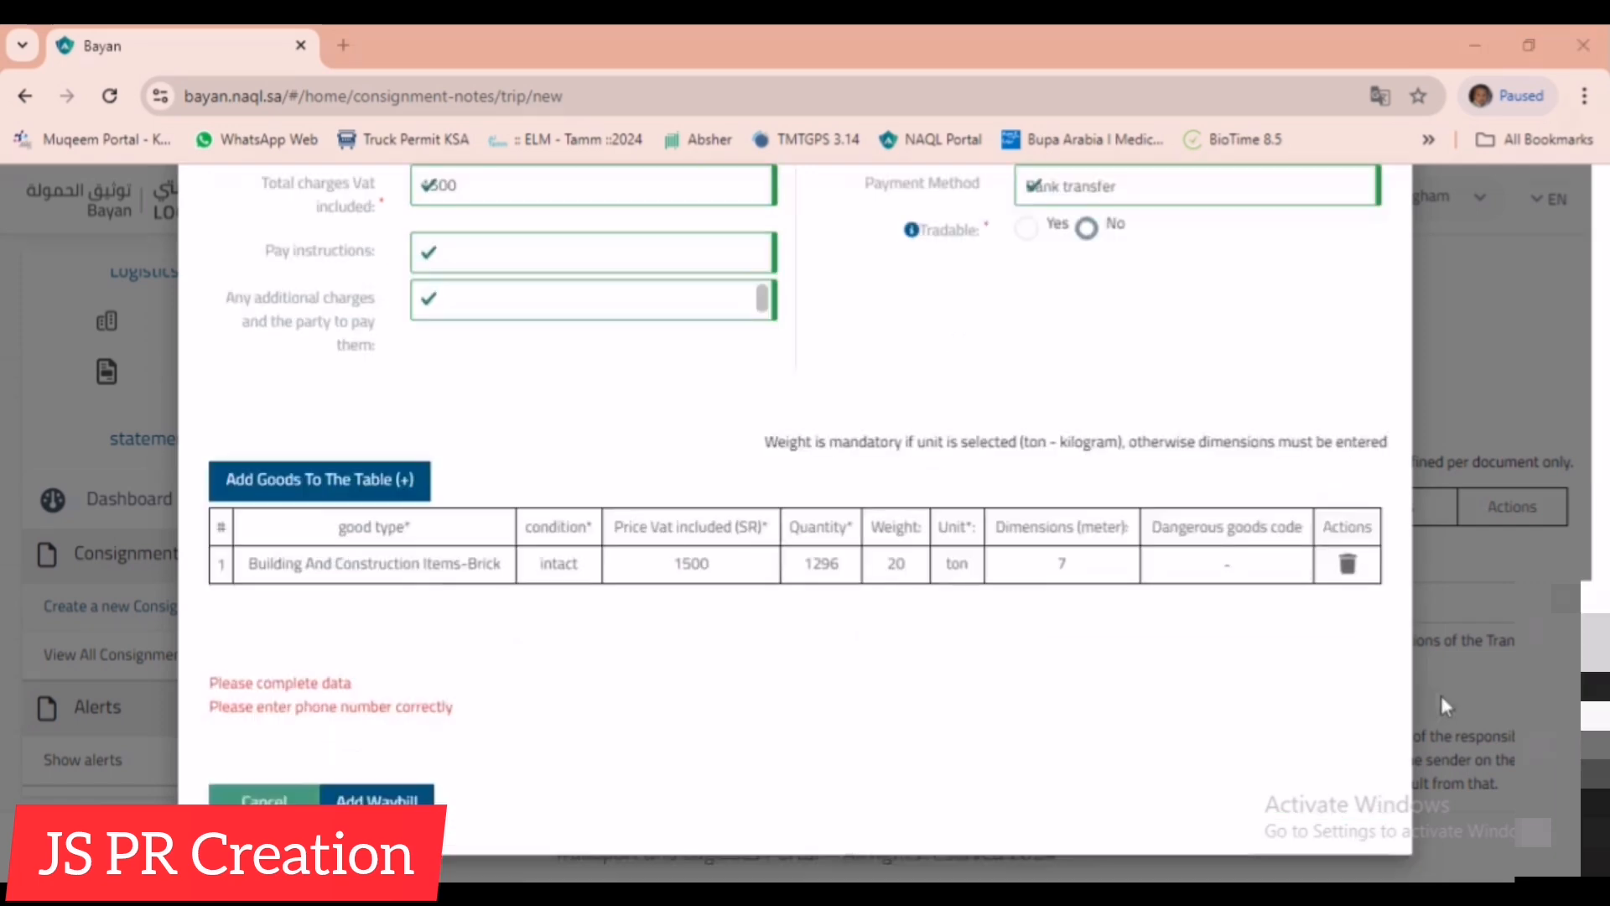
scroll(1015, 705, "up", 10)
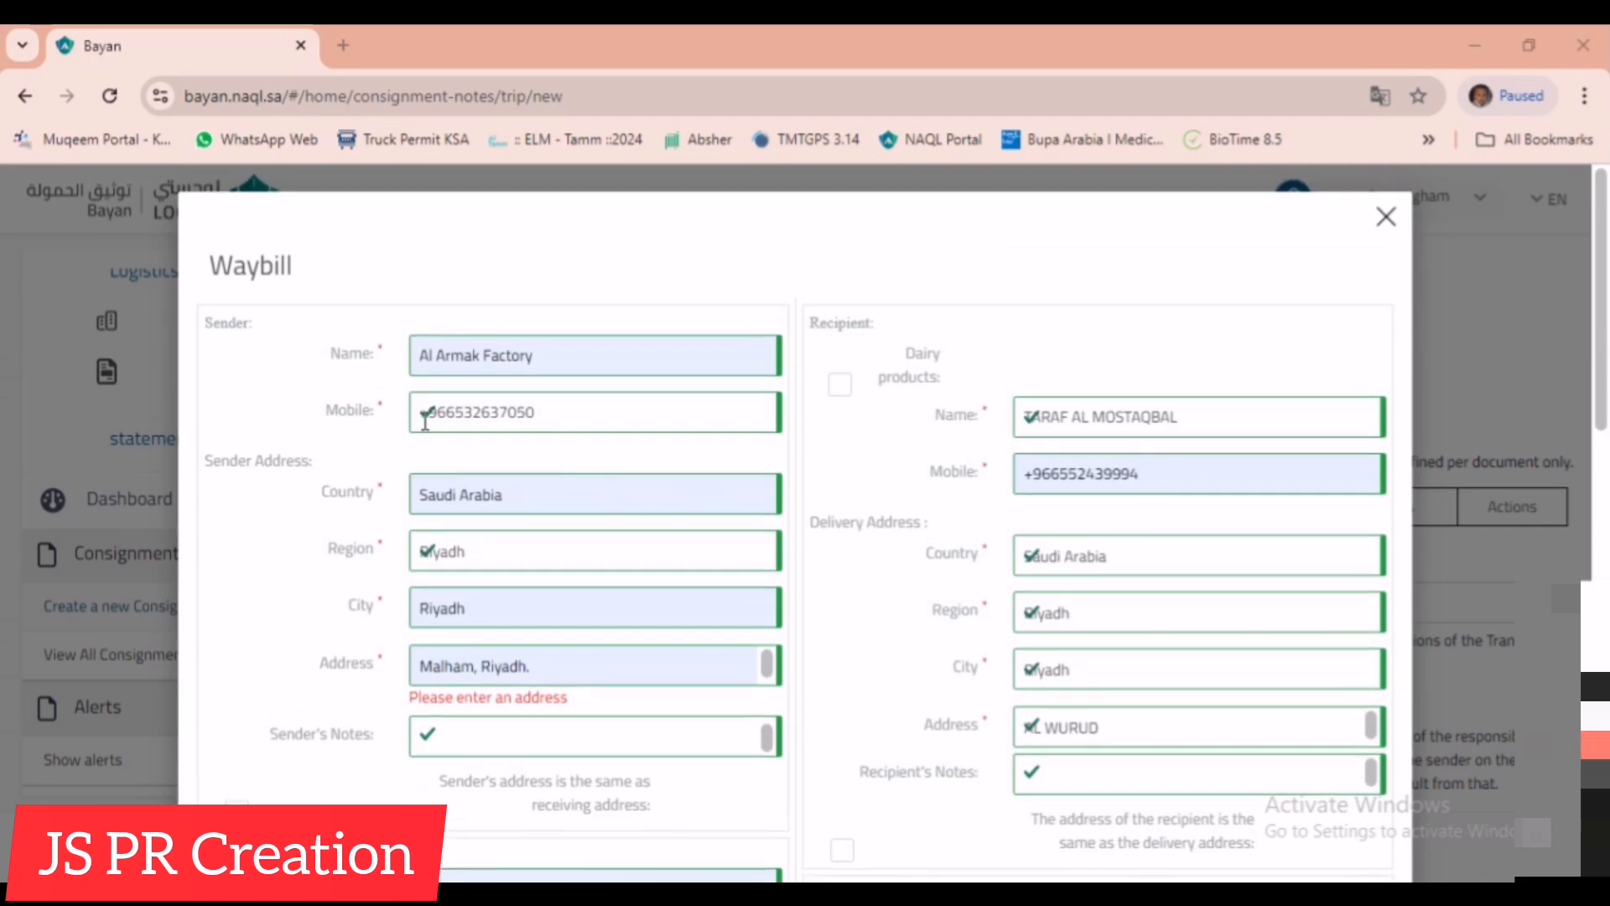
scroll(1200, 550, "down", 3)
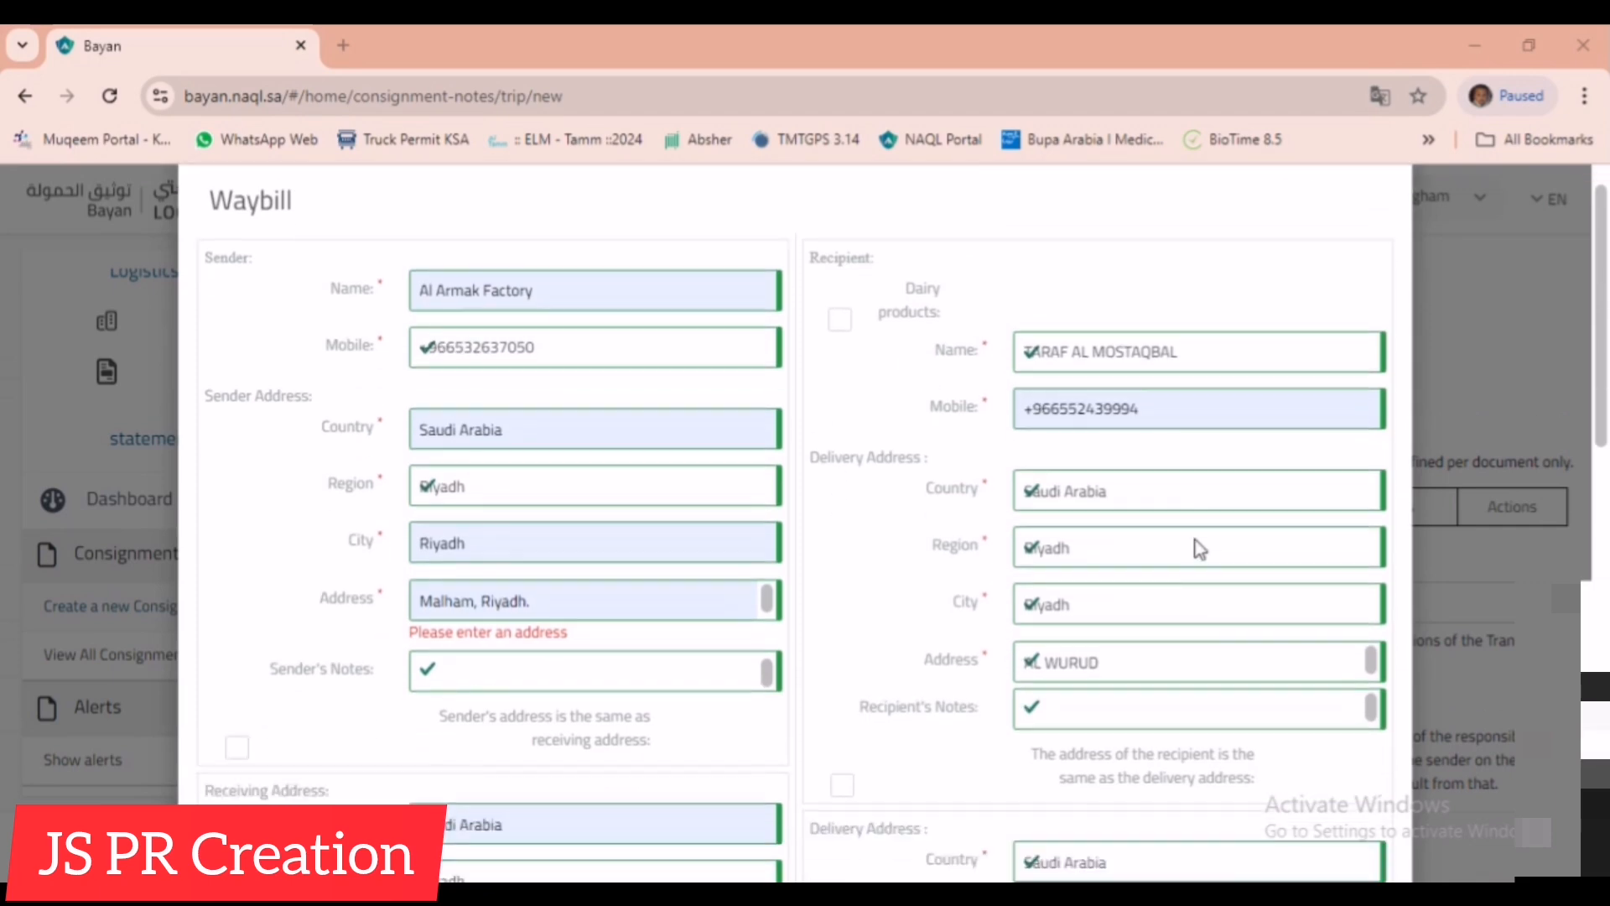
scroll(1239, 651, "down", 12)
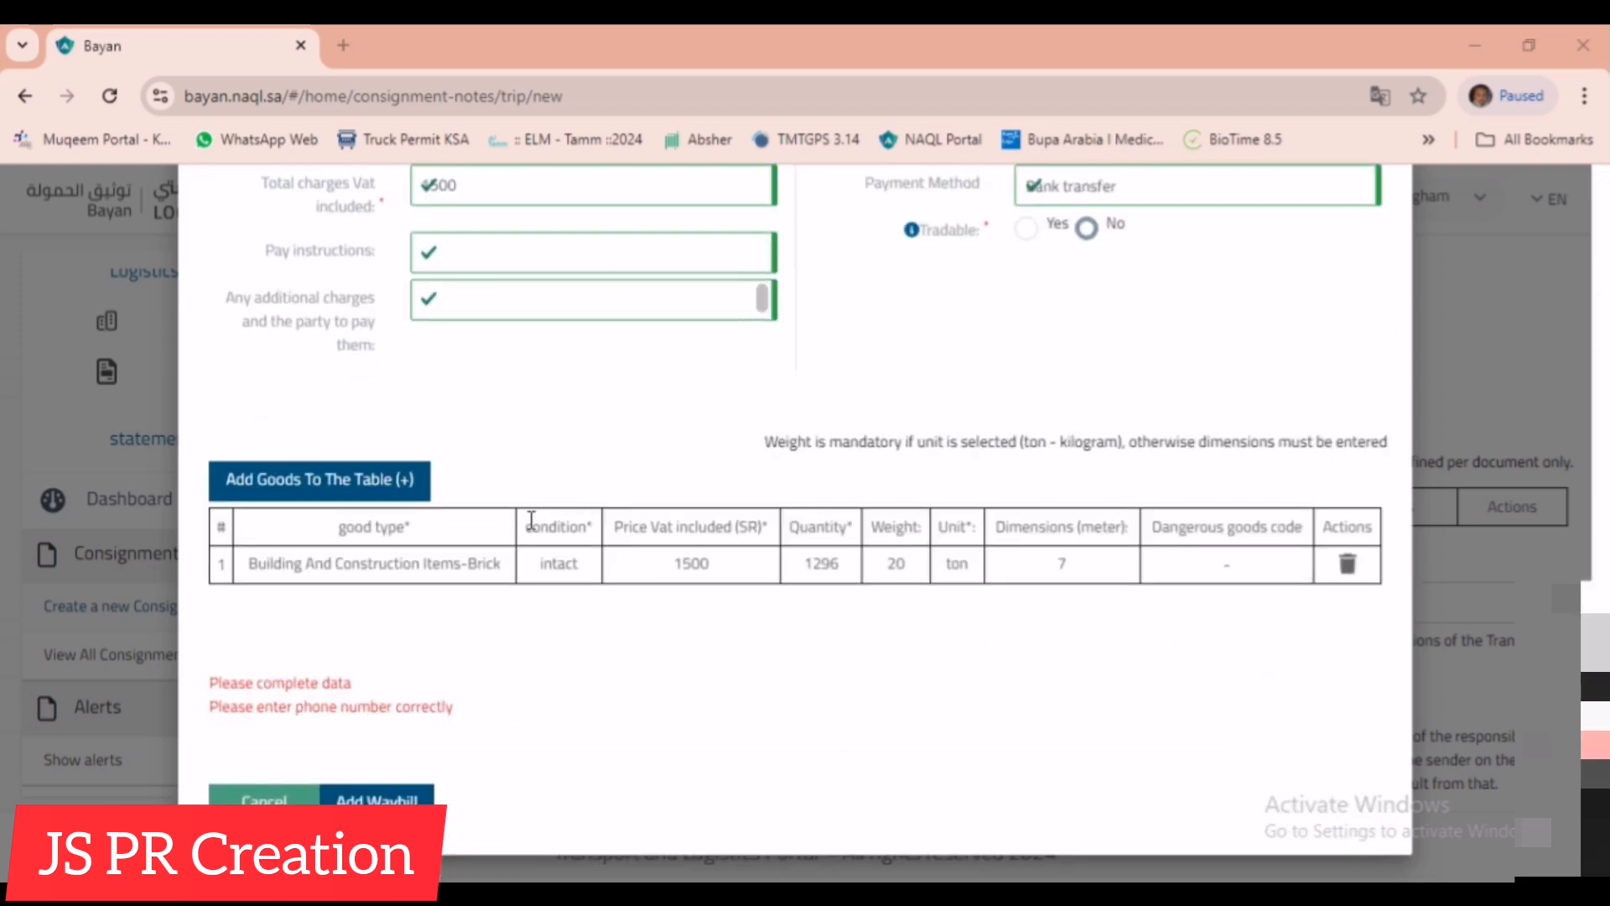
left_click(377, 797)
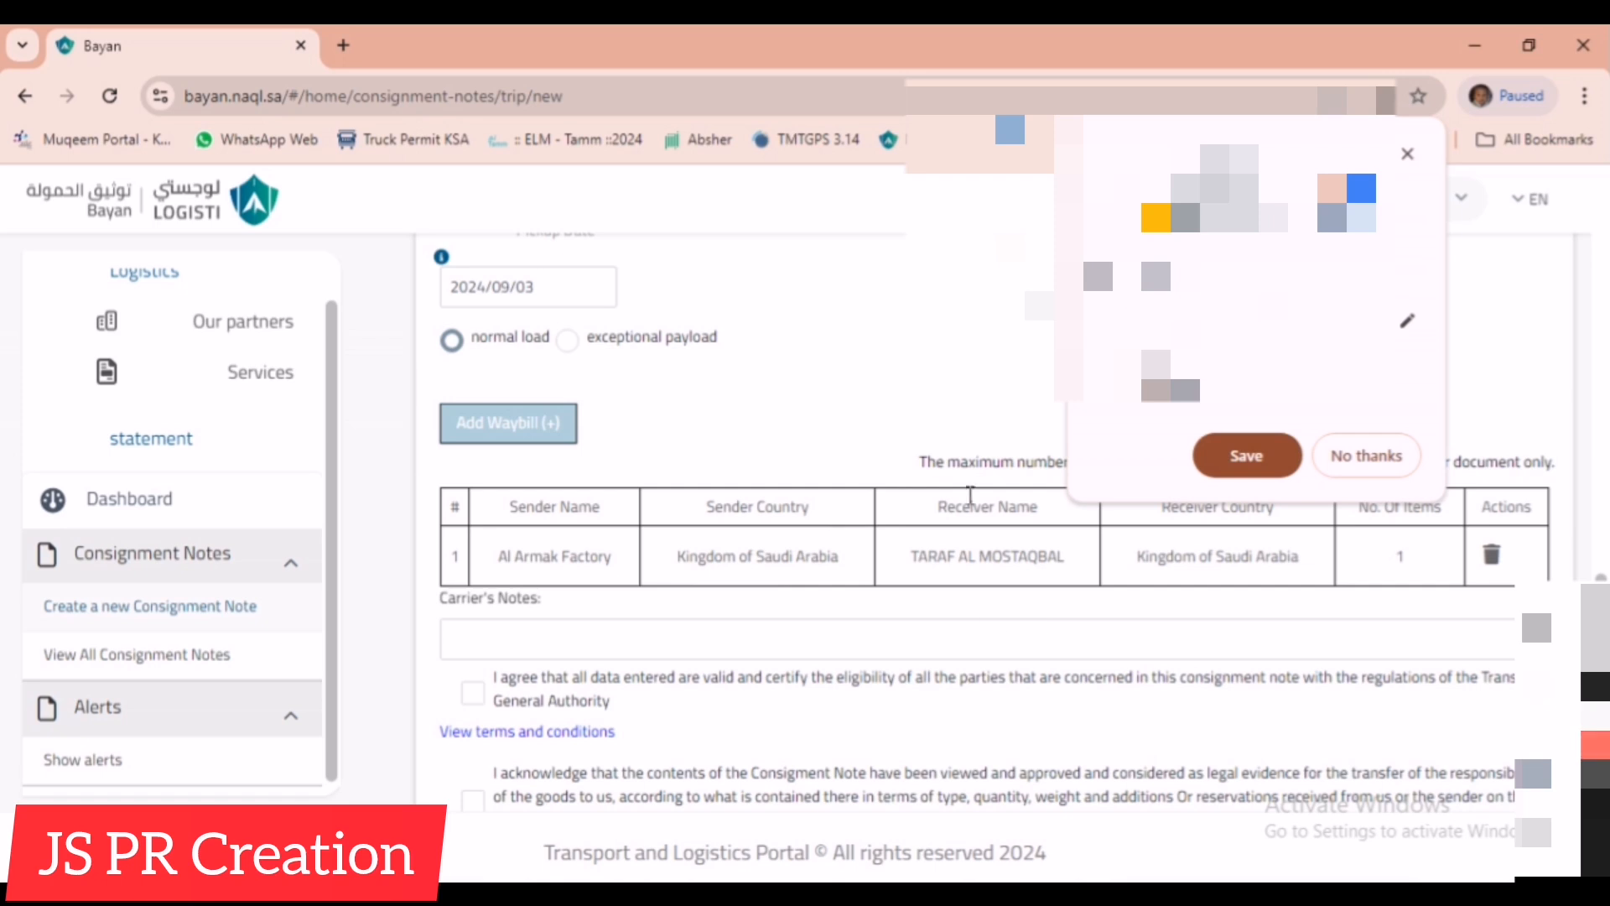
Dismiss the browser's password-saving prompt and look over the consignment note form
left_click(1367, 455)
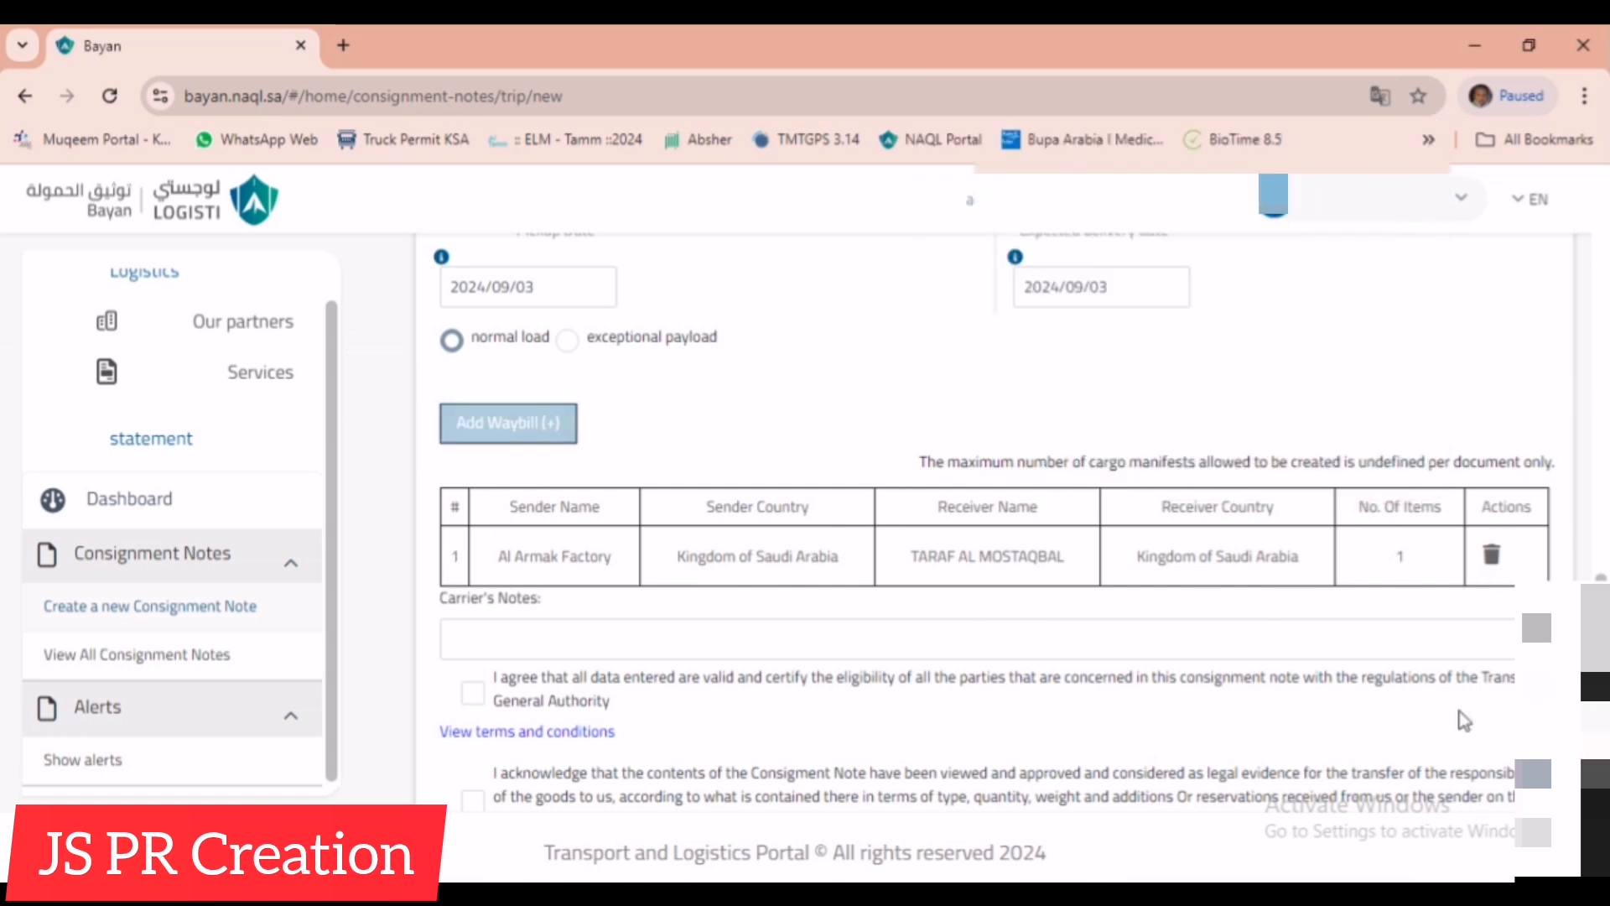
scroll(852, 450, "up", 4)
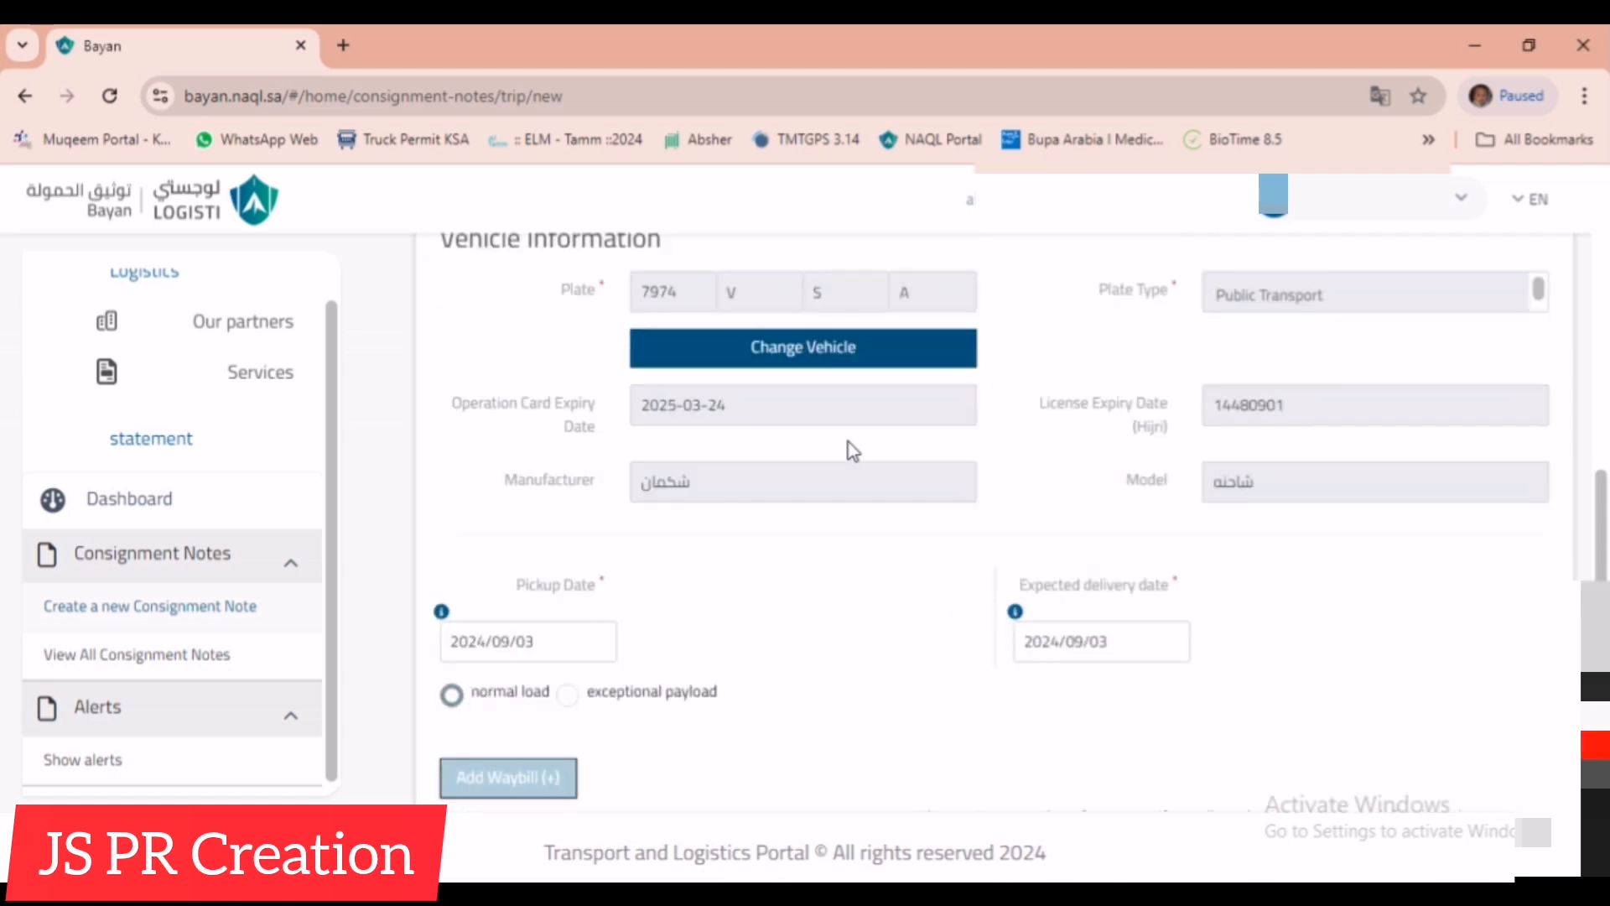
scroll(852, 451, "up", 10)
scroll(848, 449, "down", 3)
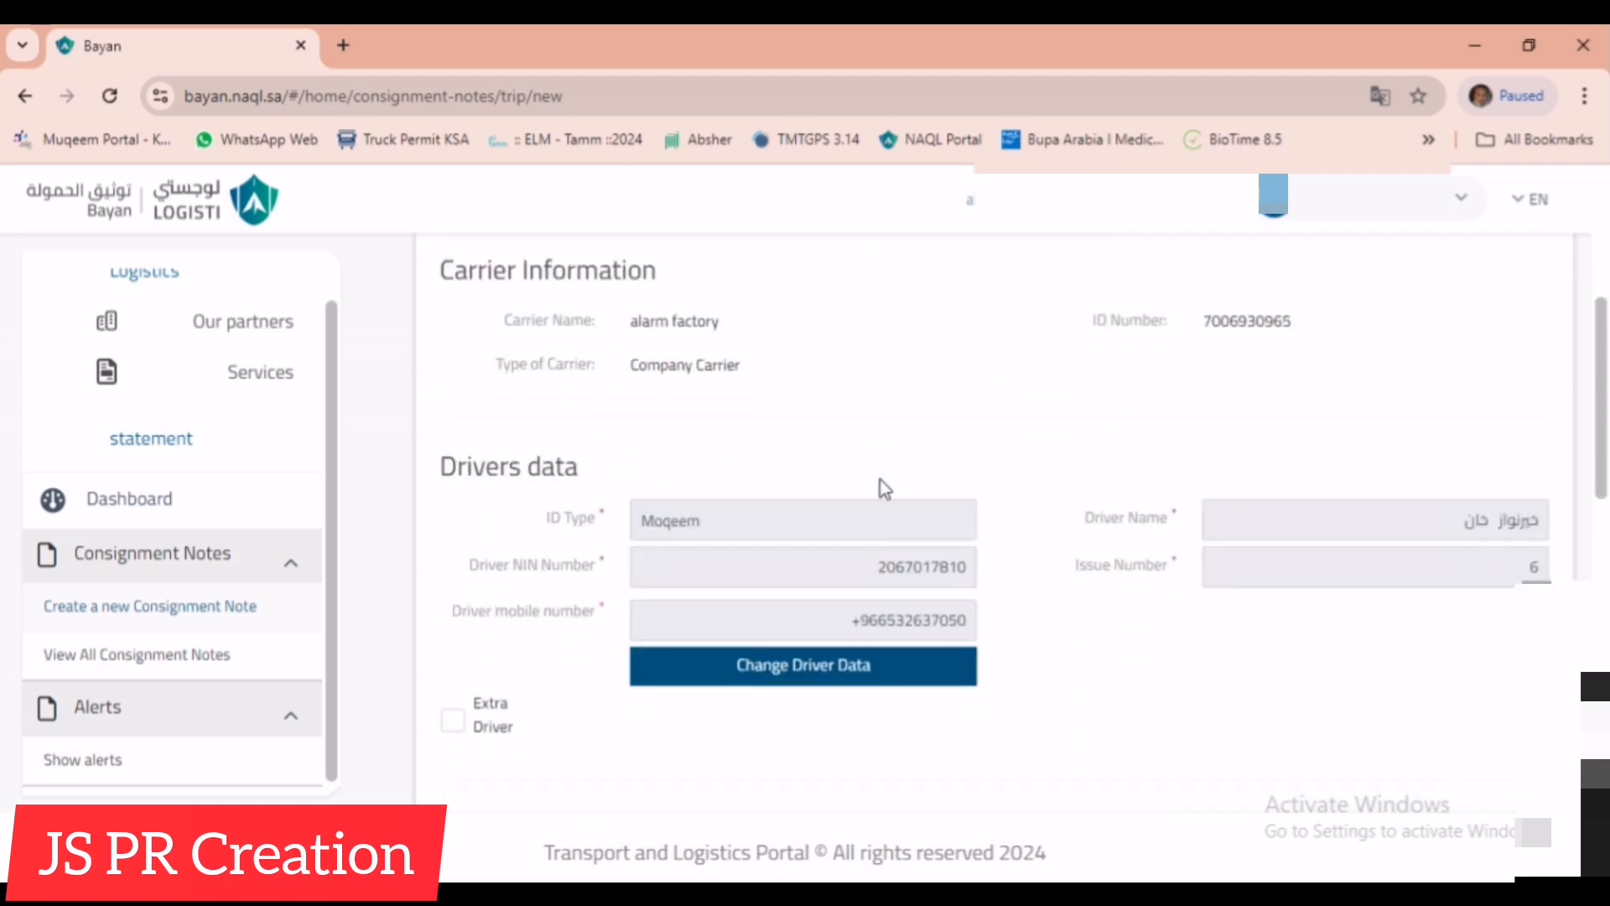
scroll(1166, 634, "down", 10)
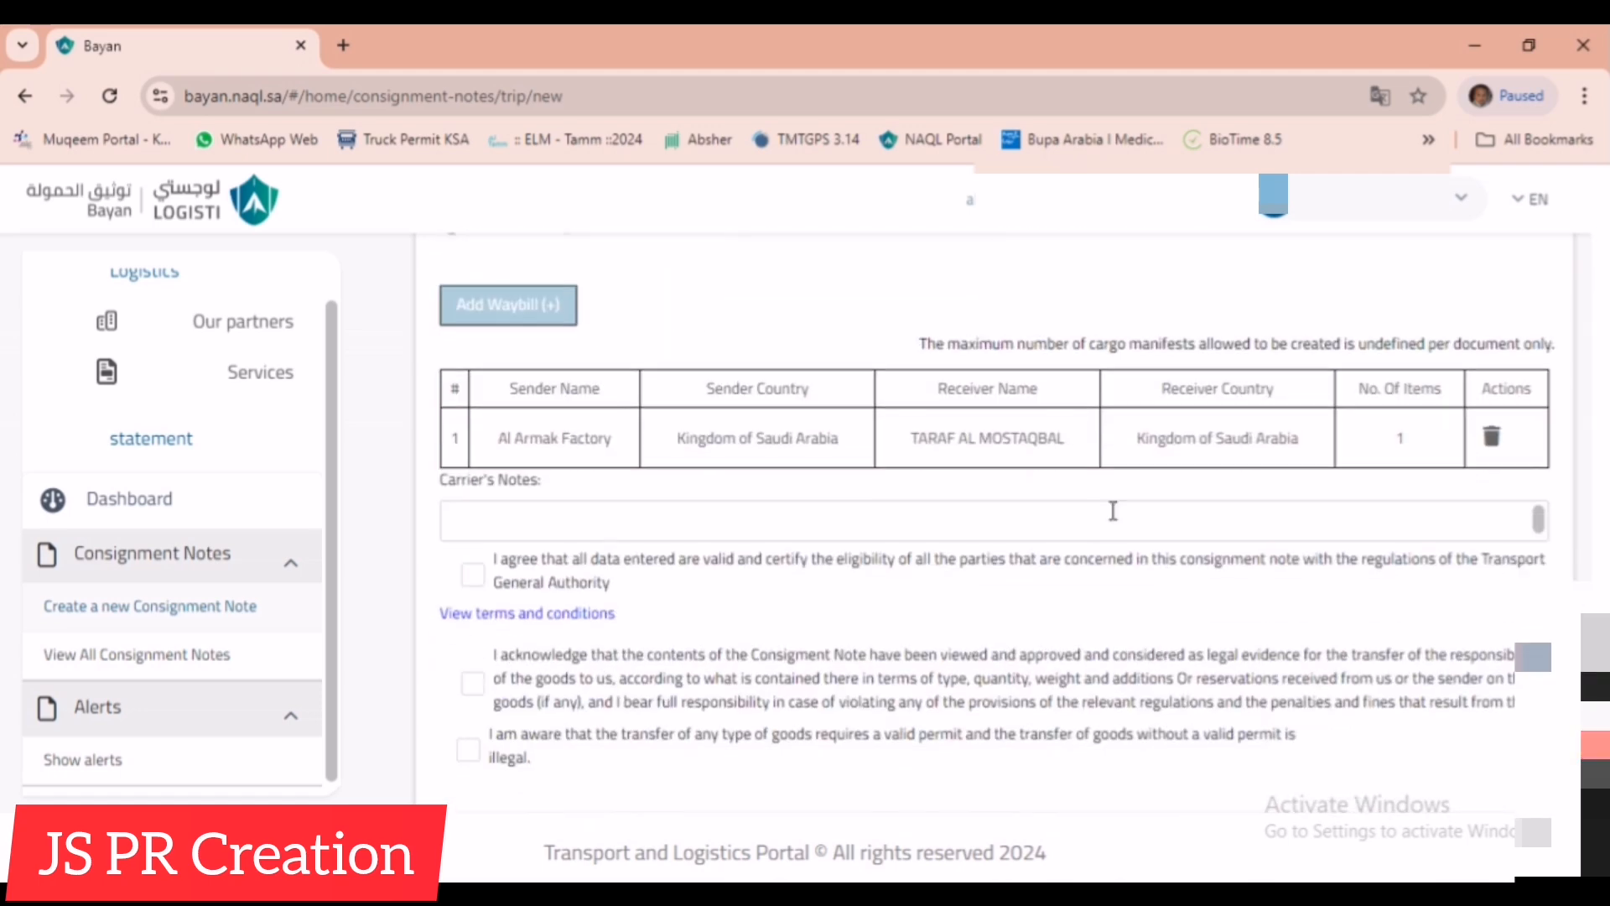
Tick the data validity declaration and the two remaining agreement checkboxes
left_click(472, 574)
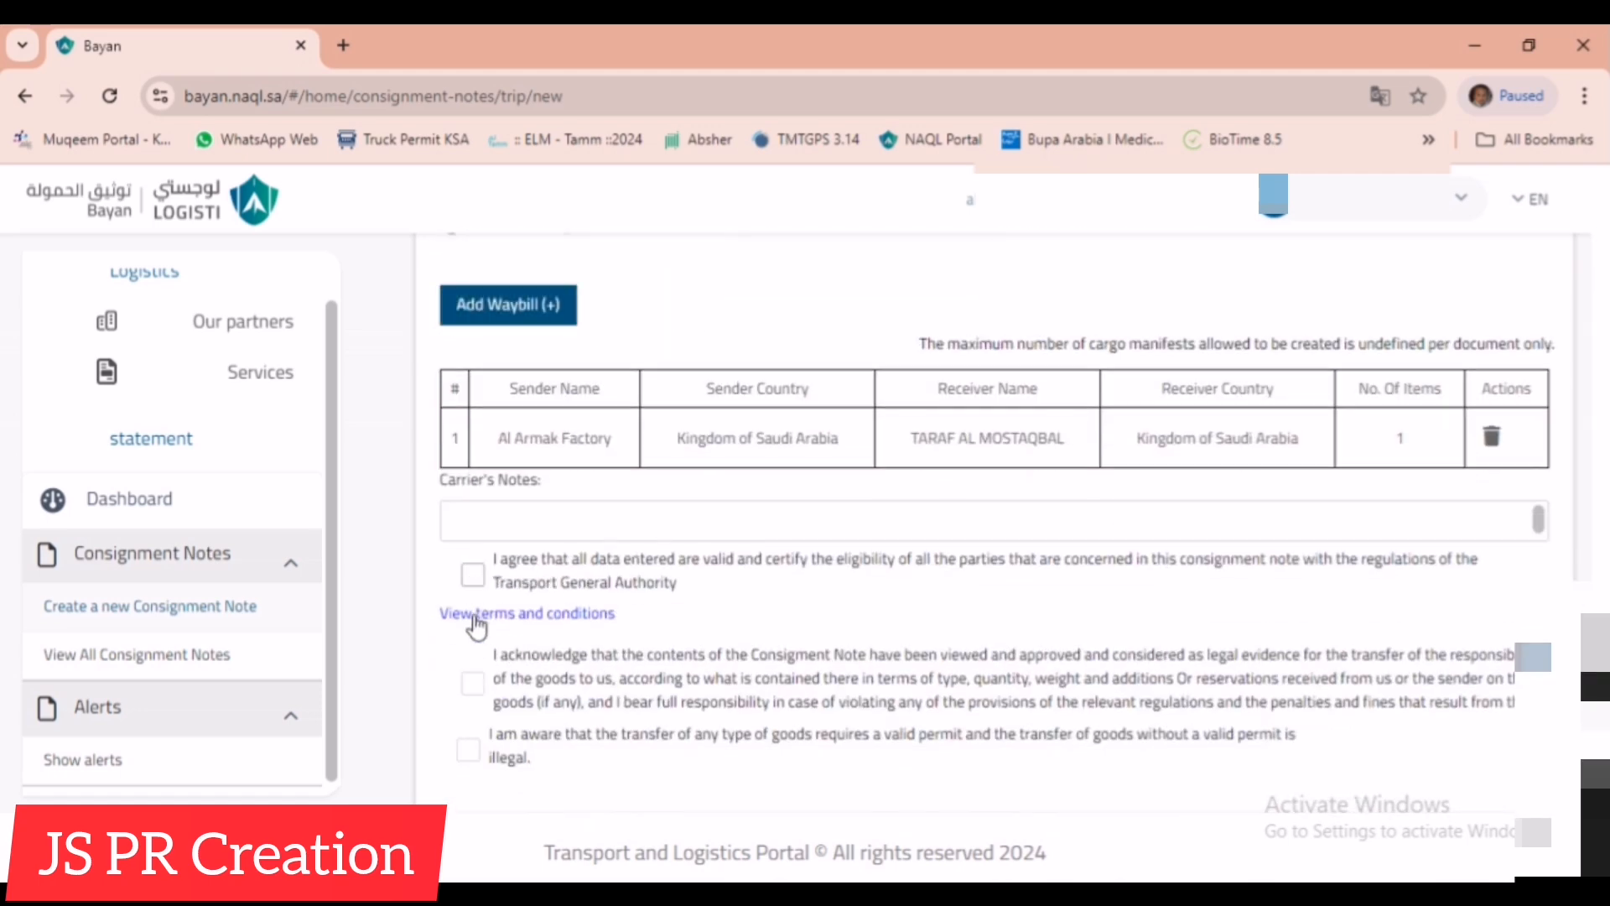
left_click(473, 683)
left_click(468, 749)
scroll(1043, 732, "down", 3)
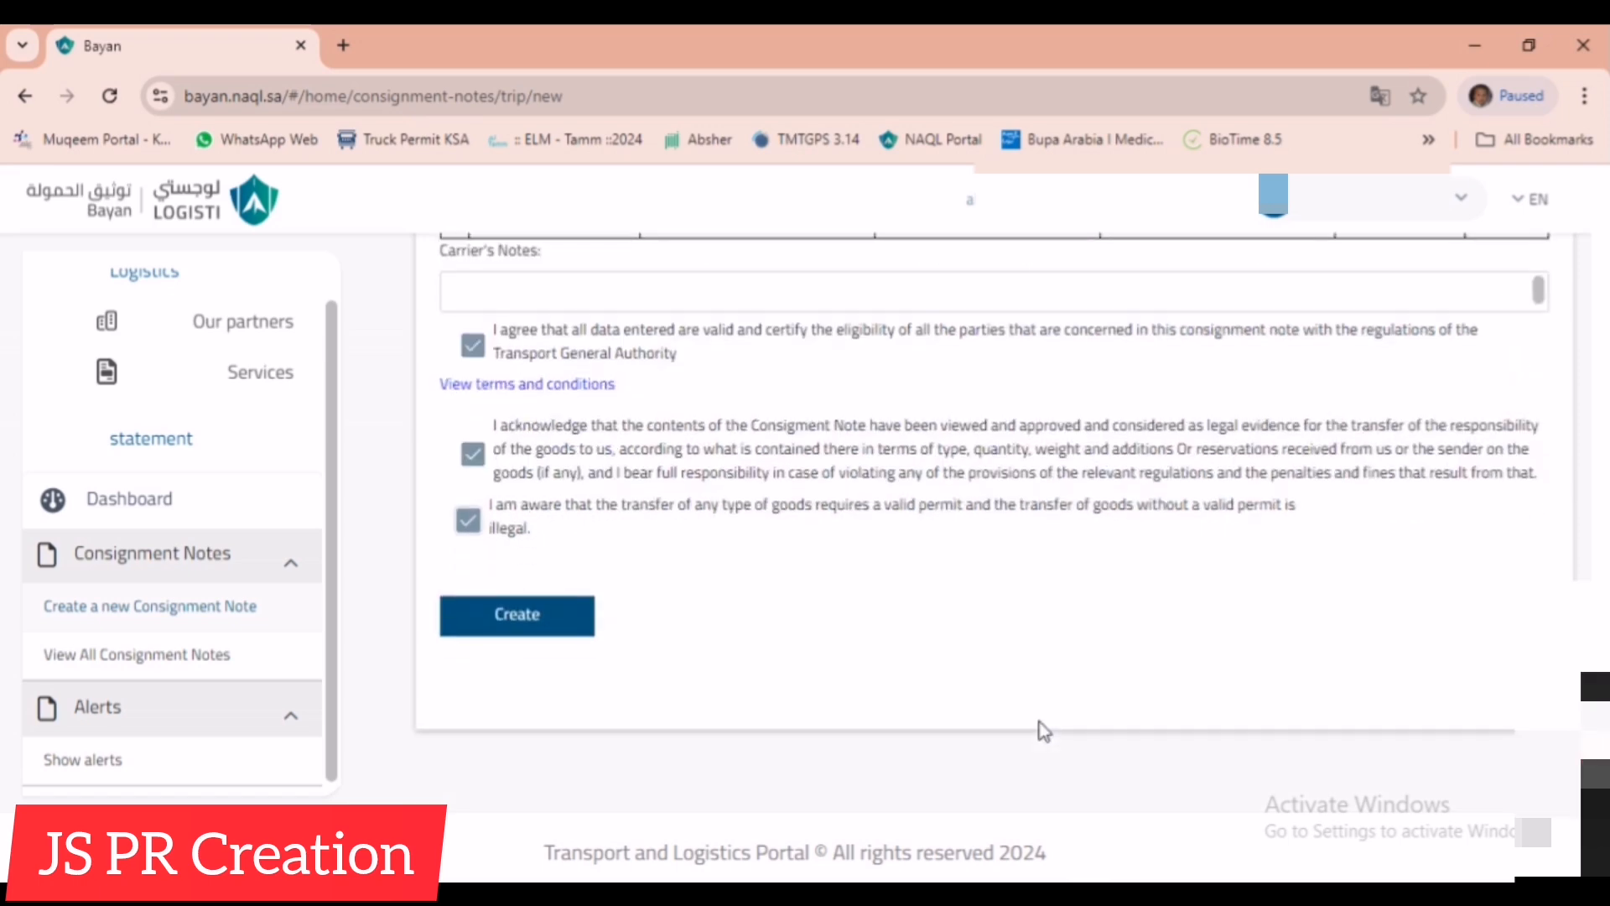
scroll(1043, 732, "up", 10)
scroll(1309, 673, "up", 5)
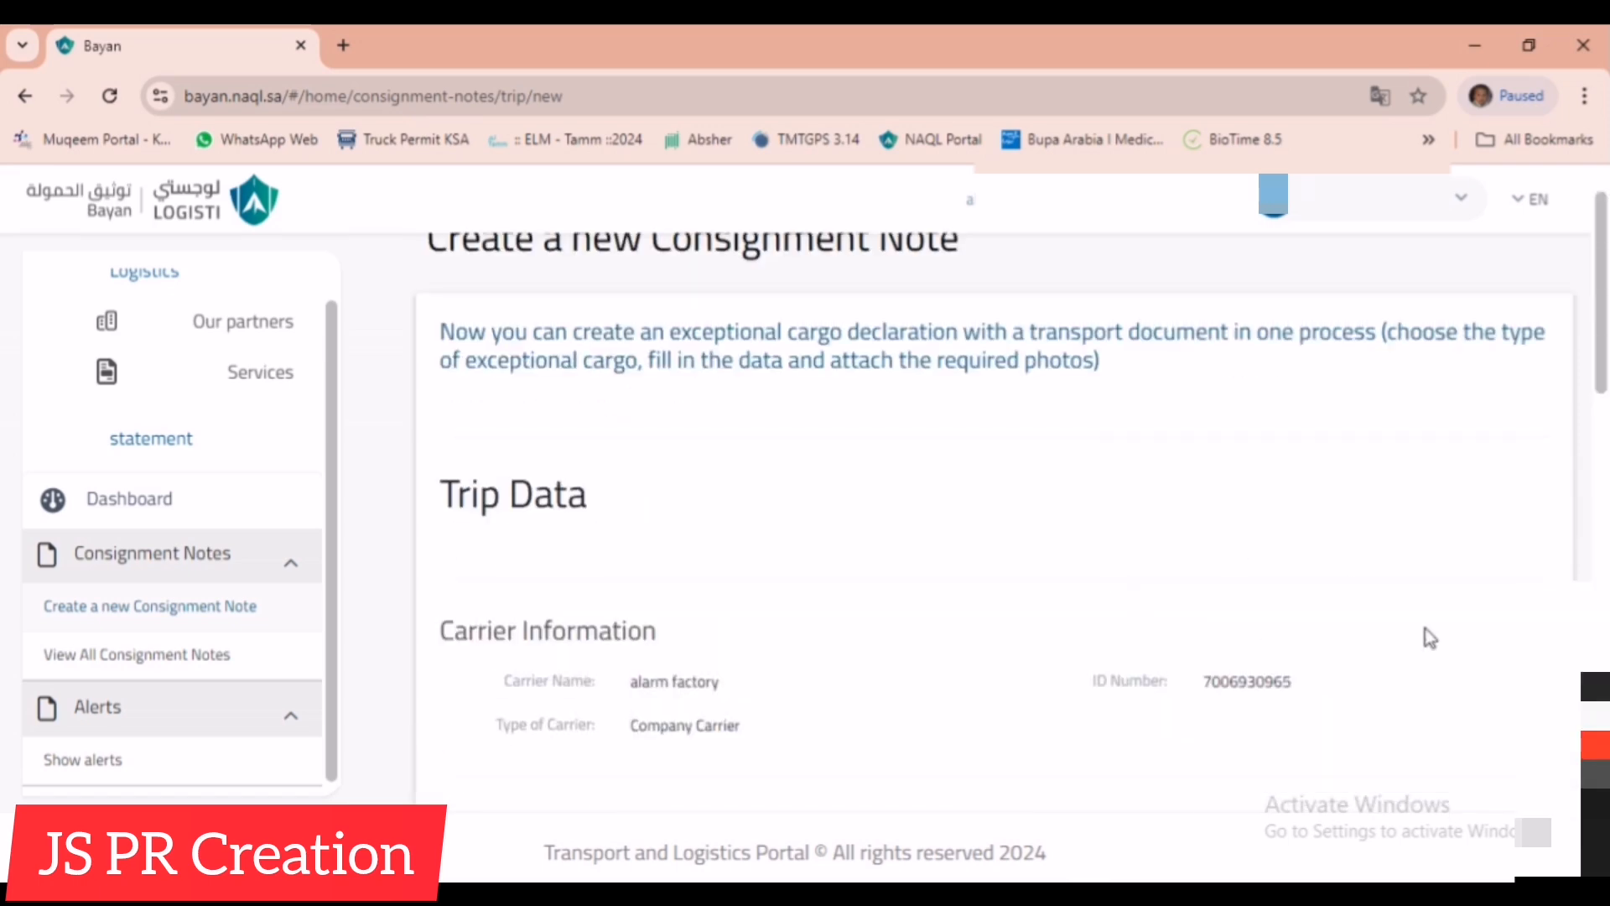
scroll(1143, 744, "down", 10)
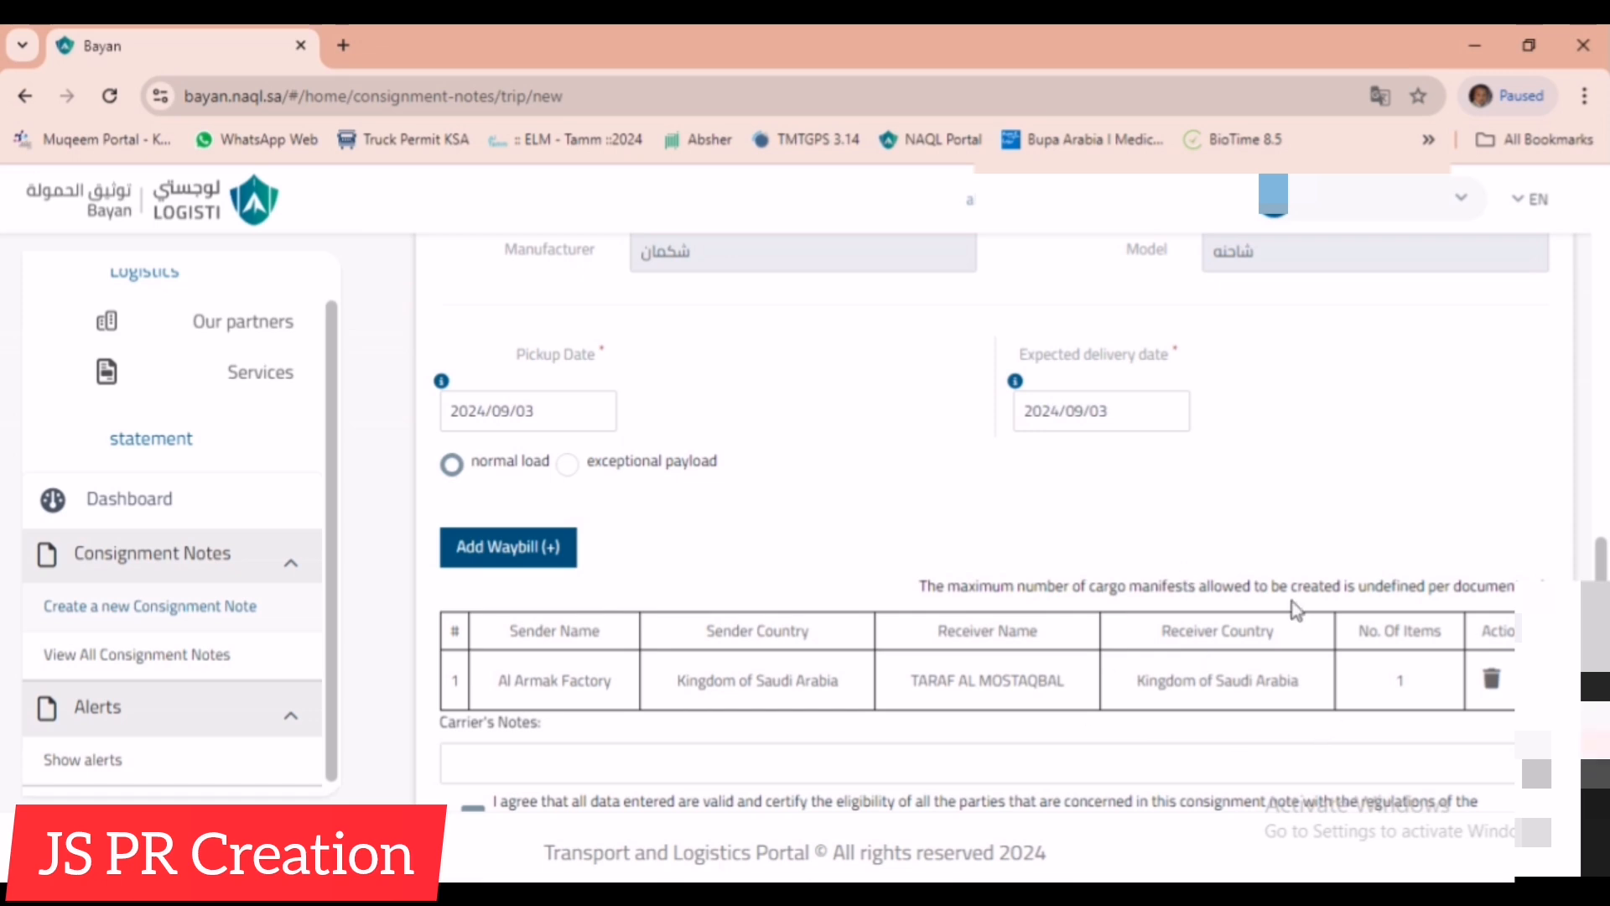
scroll(1297, 611, "down", 1)
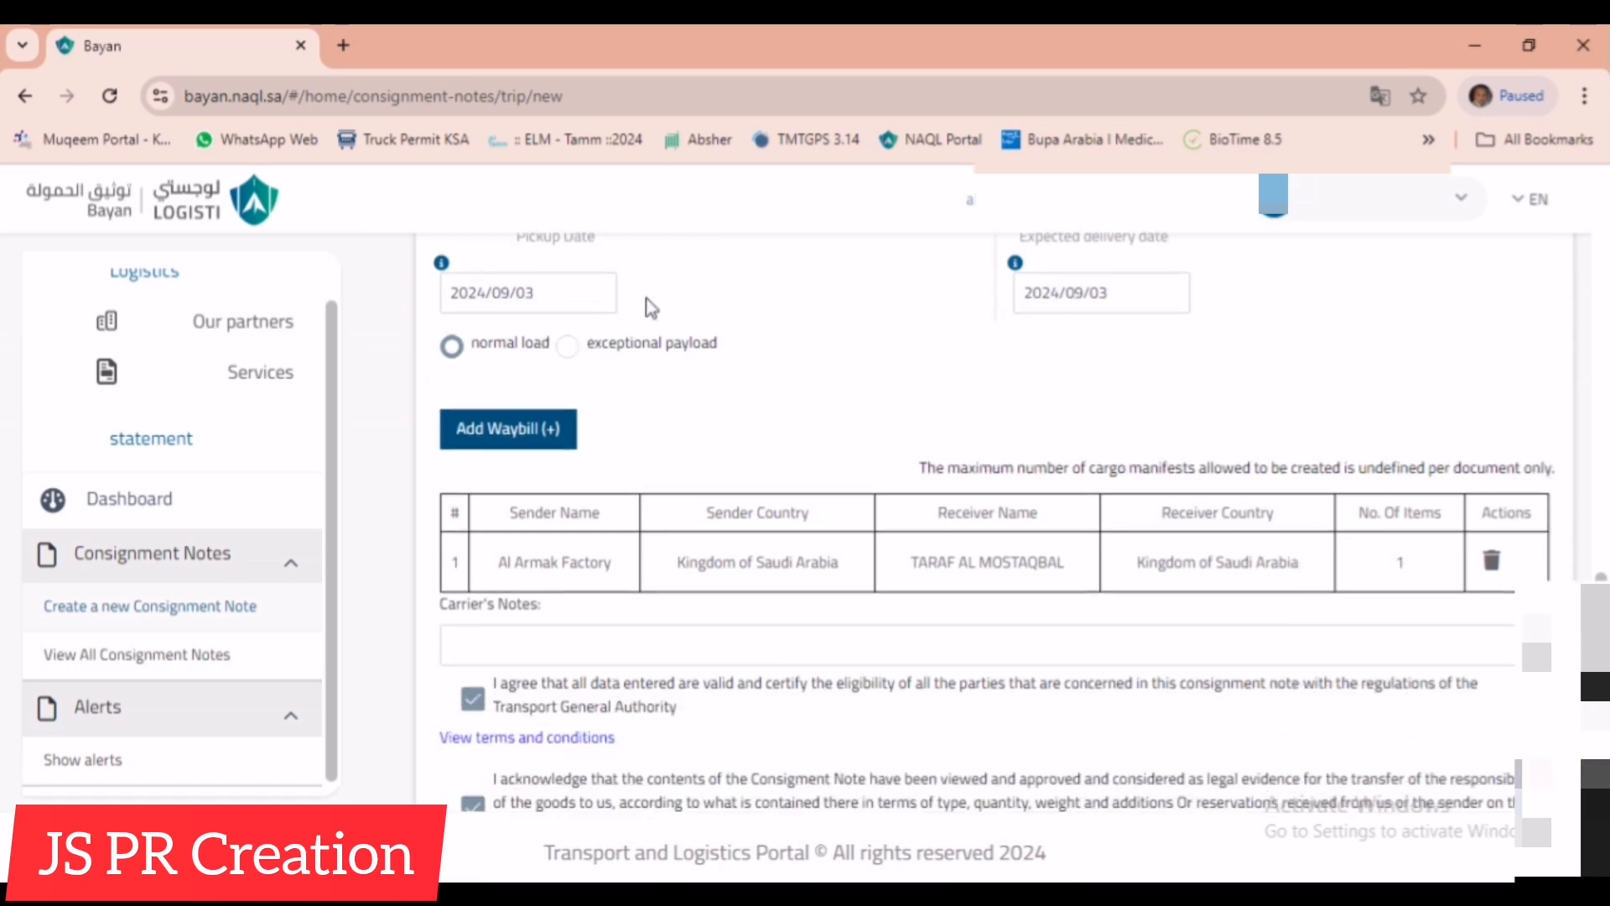
scroll(854, 416, "up", 3)
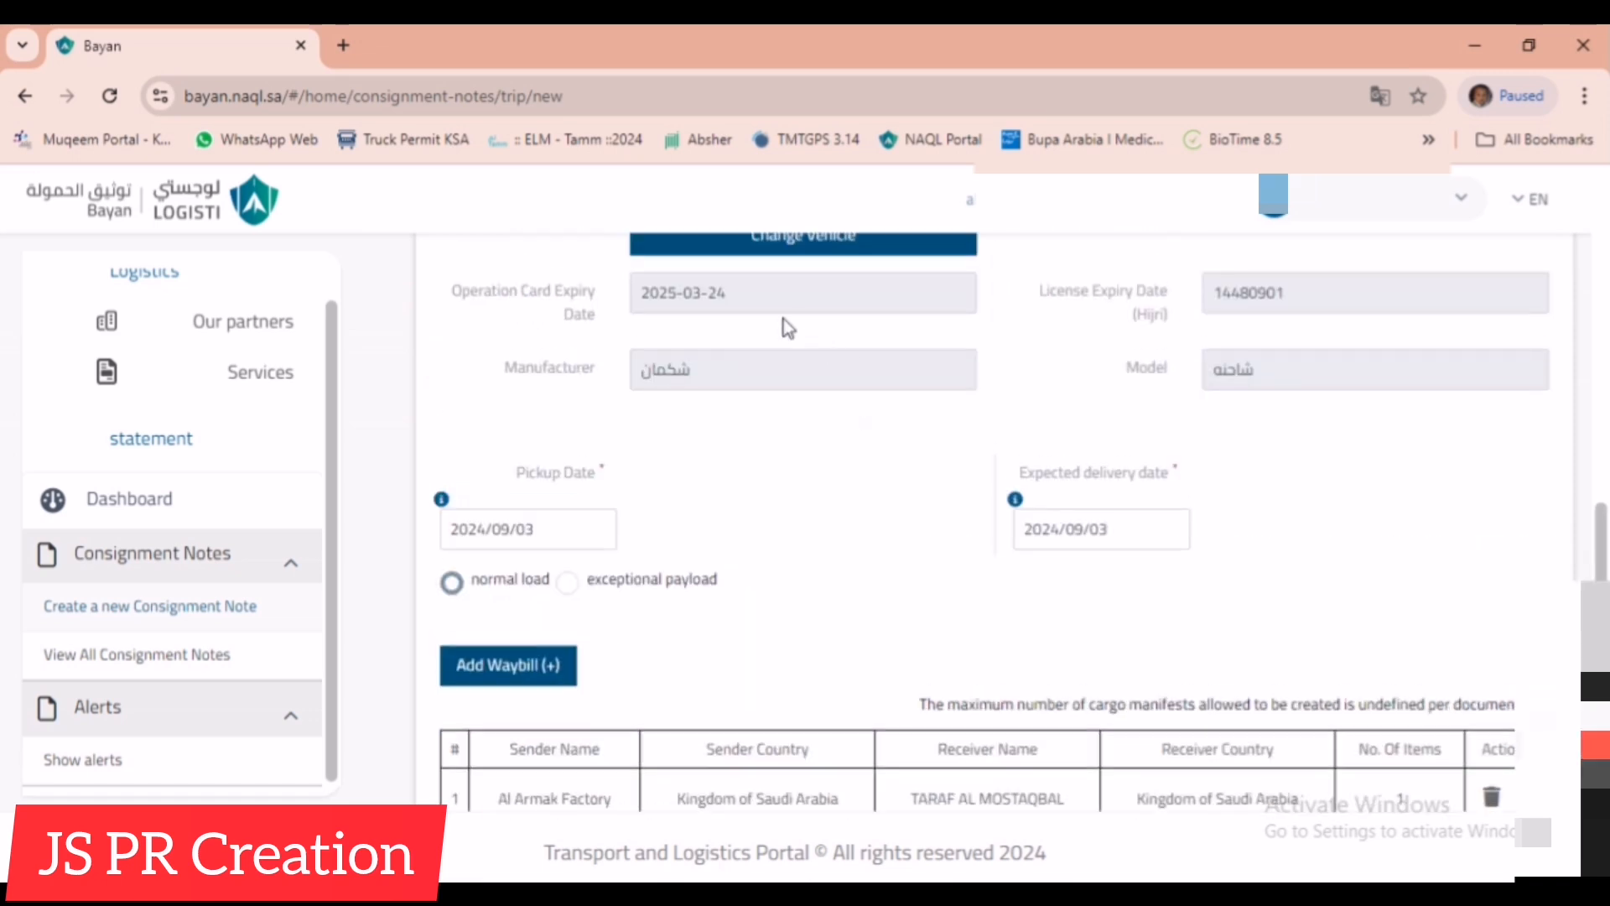
left_click(576, 535)
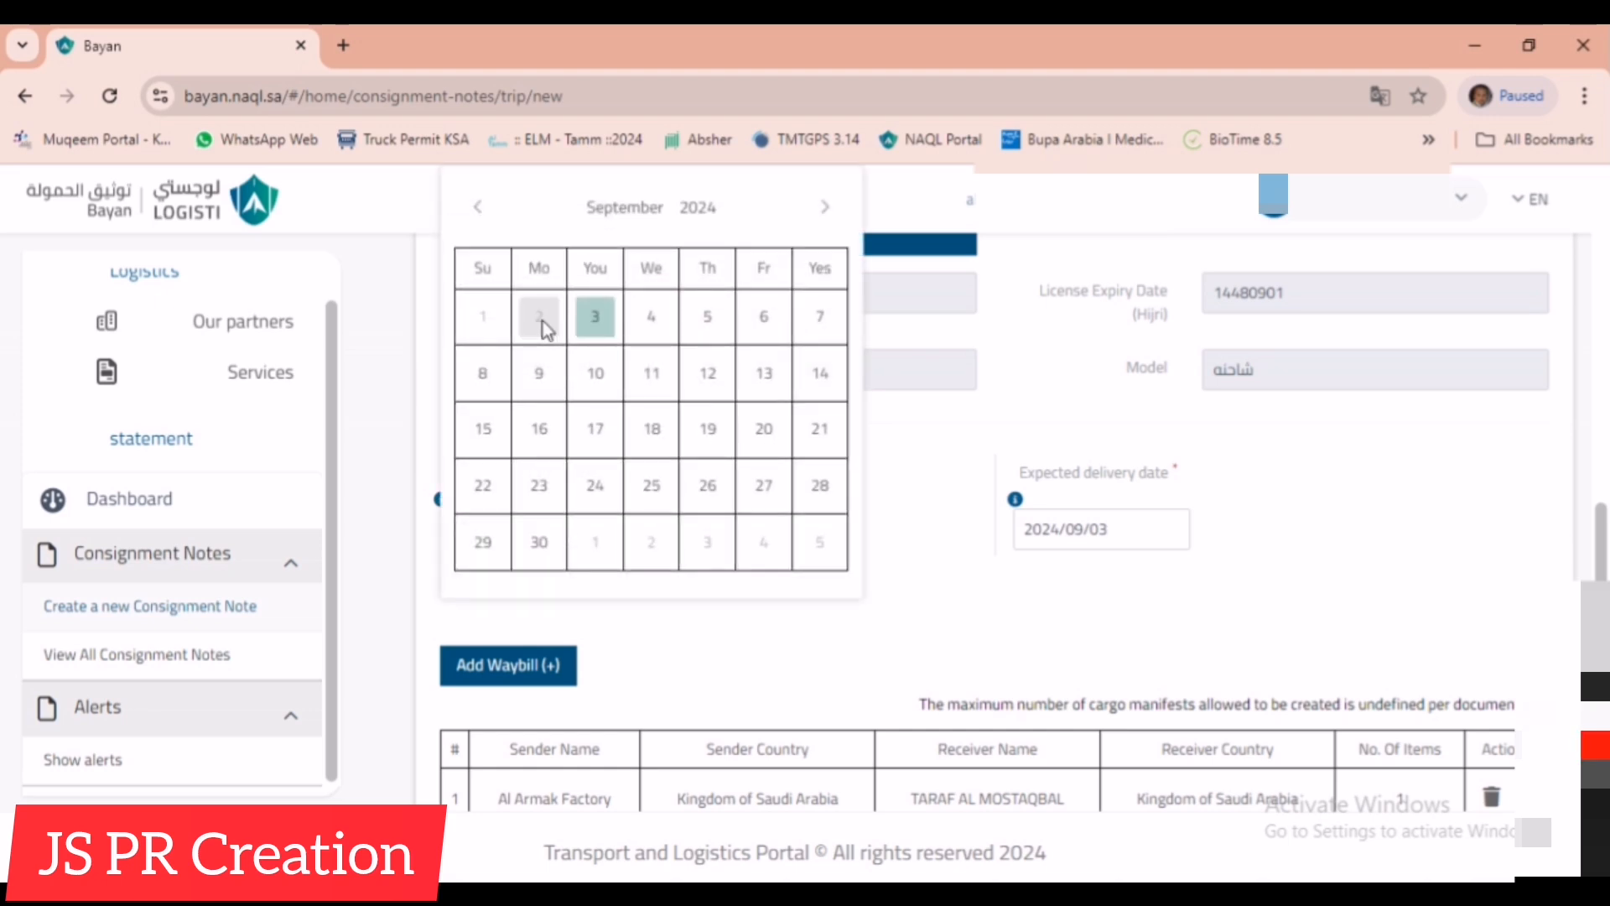
left_click(1151, 543)
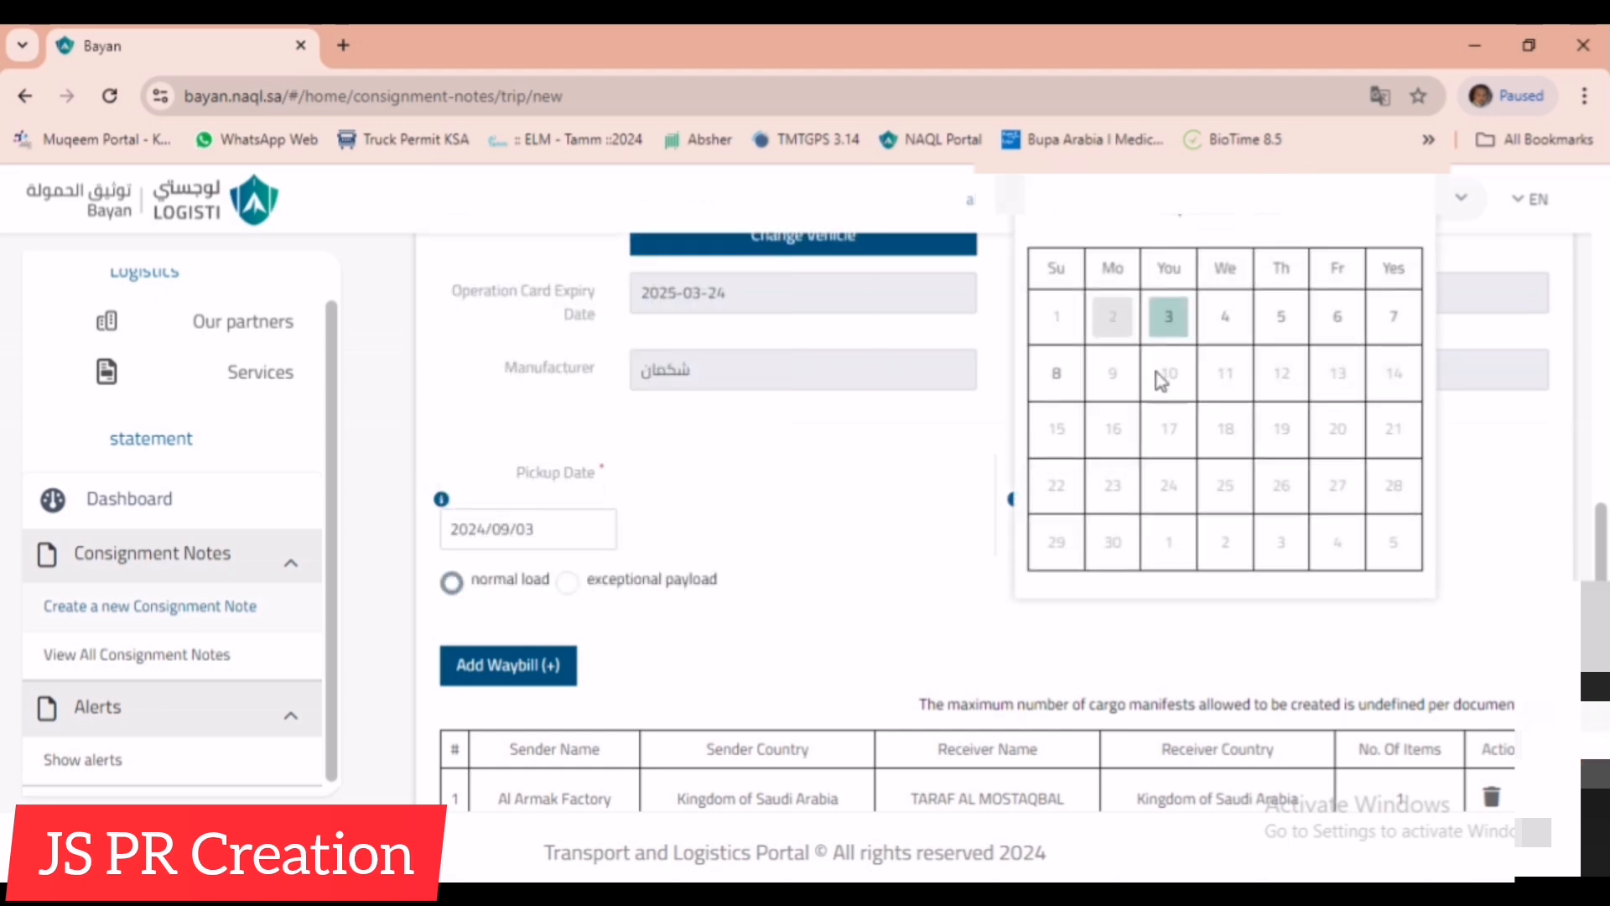
left_click(977, 621)
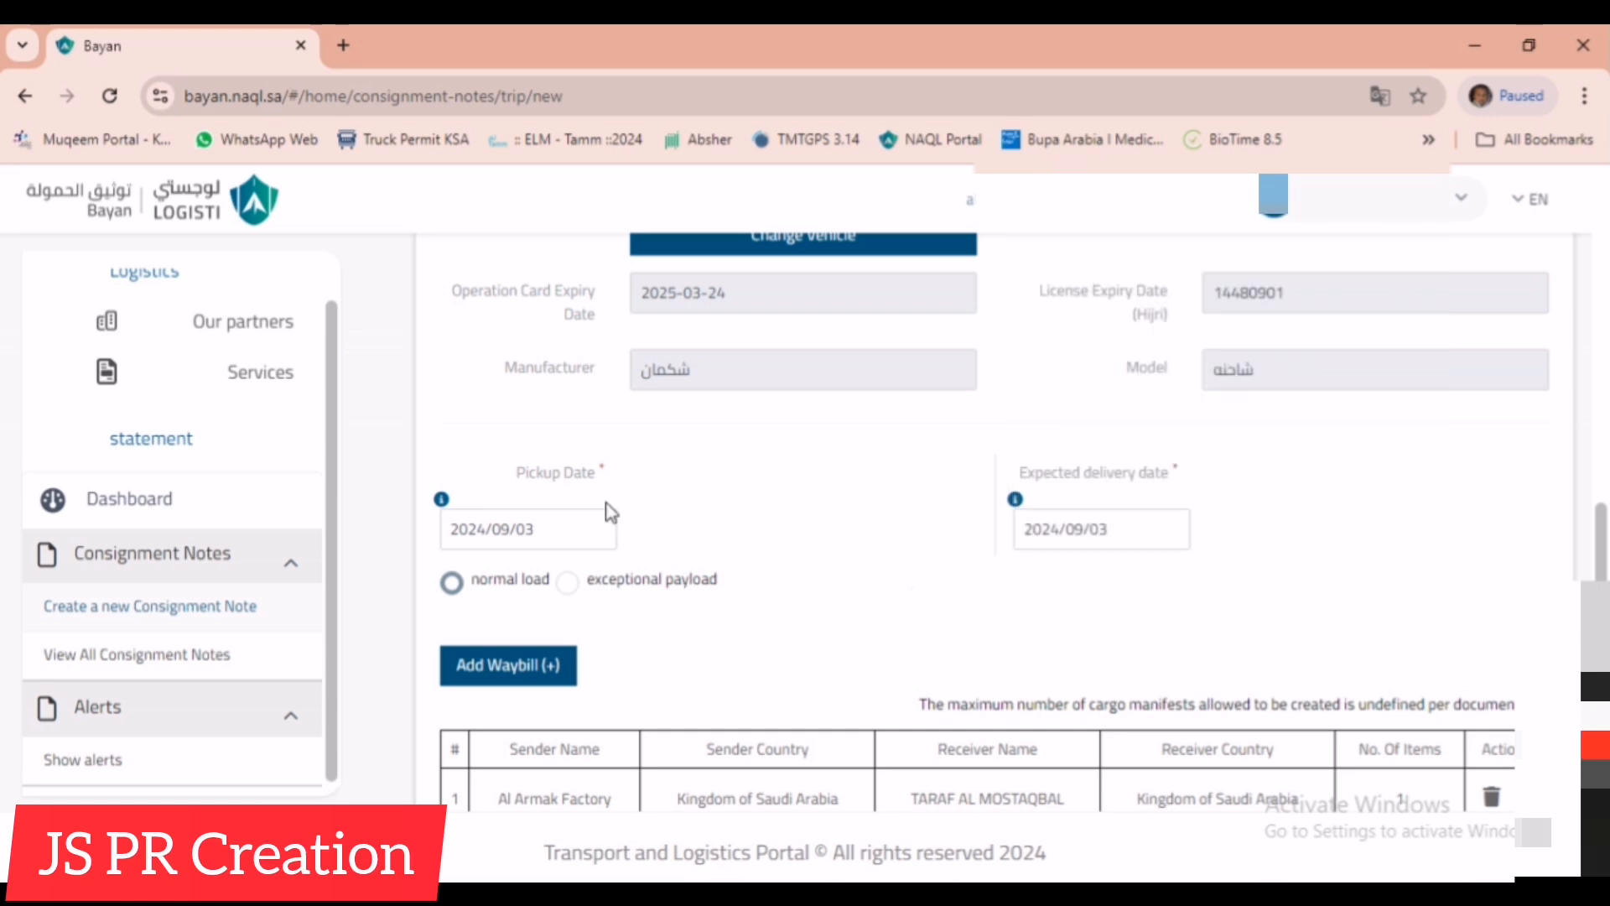
left_click(611, 525)
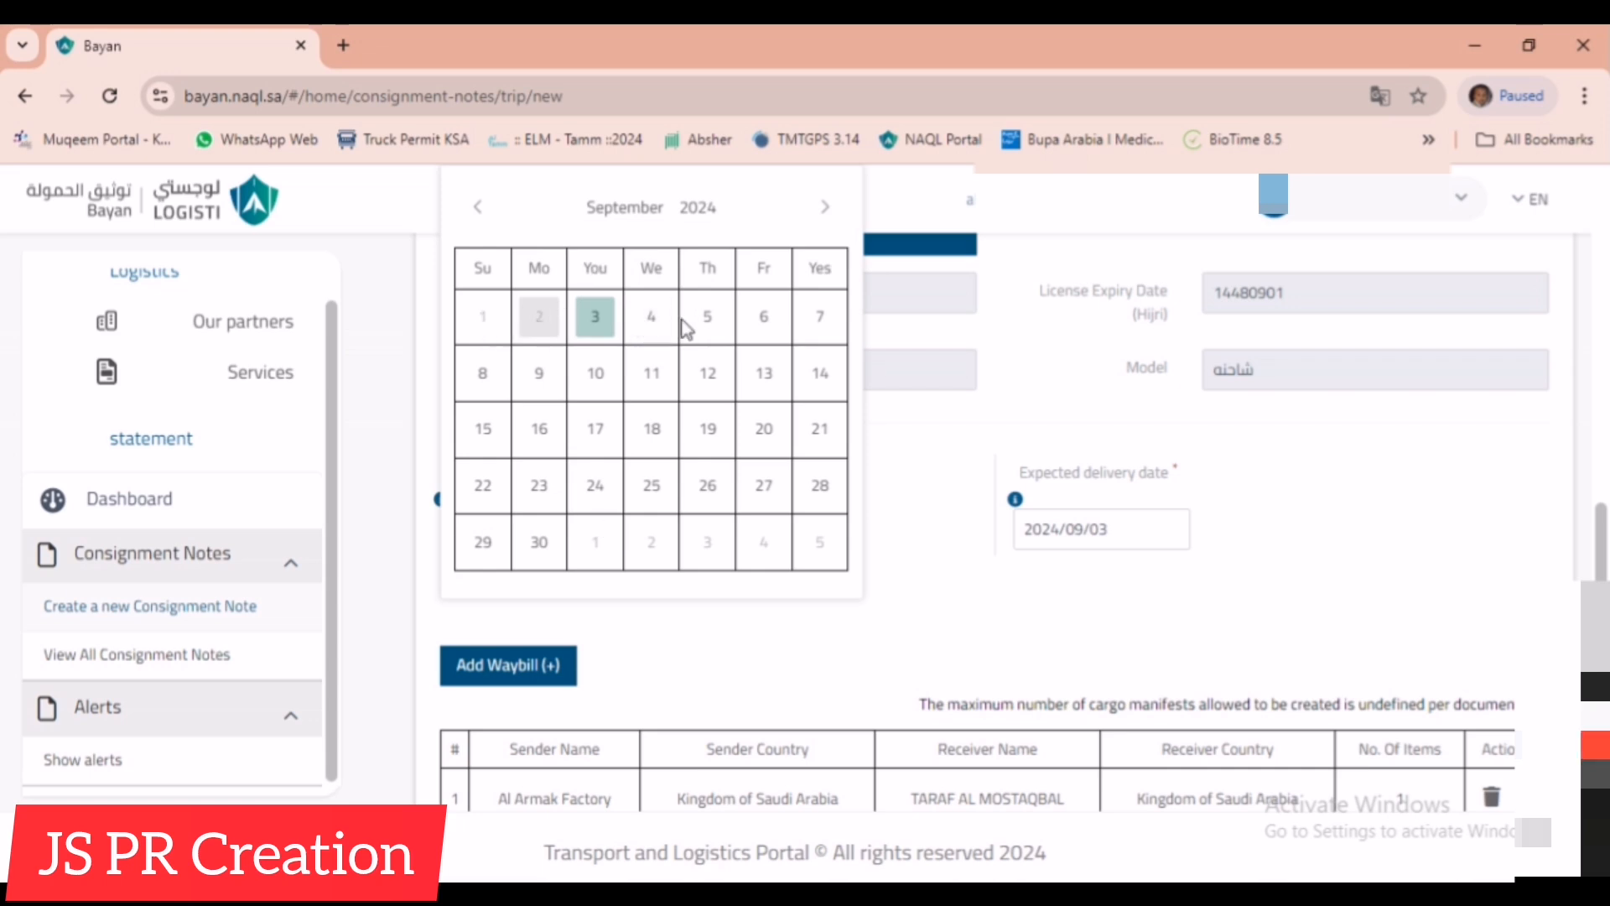
left_click(1237, 656)
left_click(1157, 537)
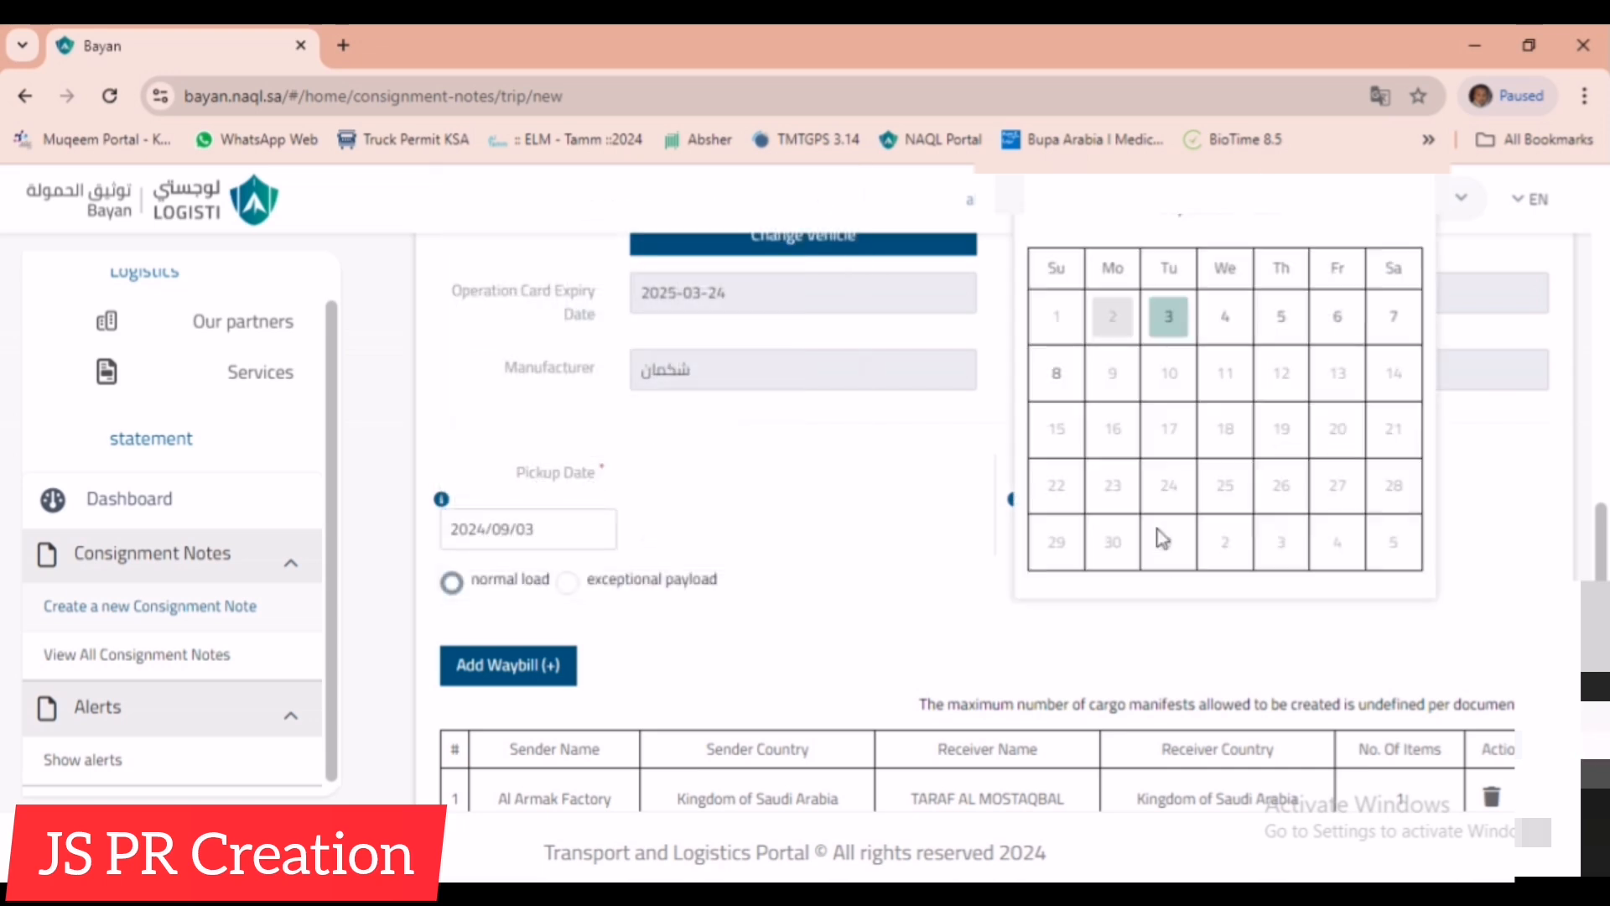
left_click(1162, 642)
left_click(1126, 539)
left_click(1054, 224)
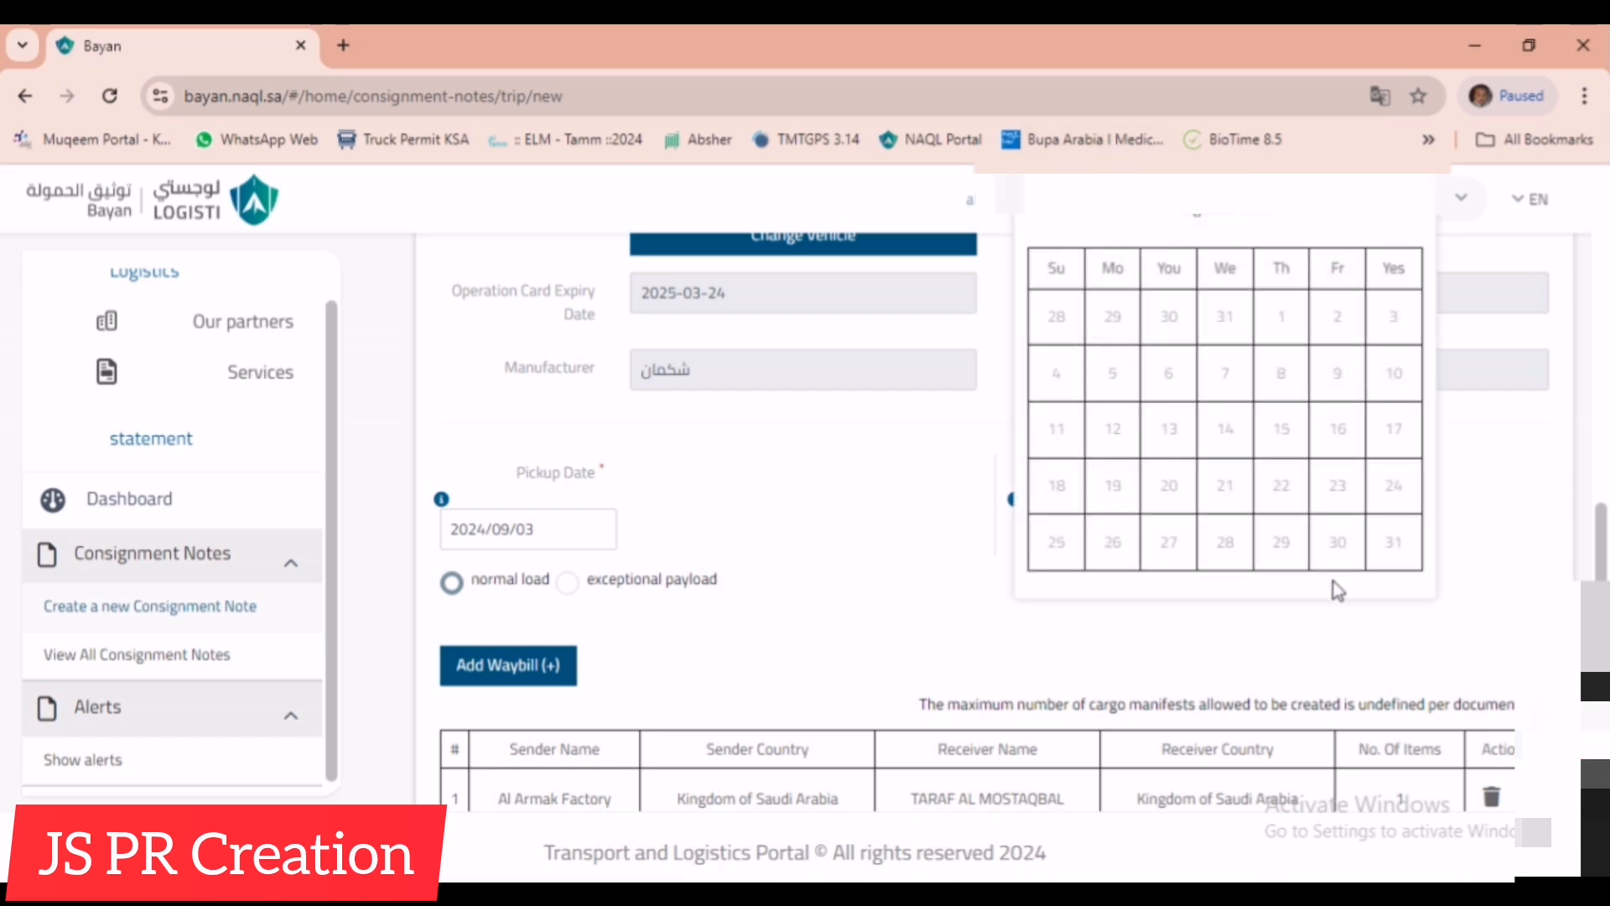
left_click(1402, 222)
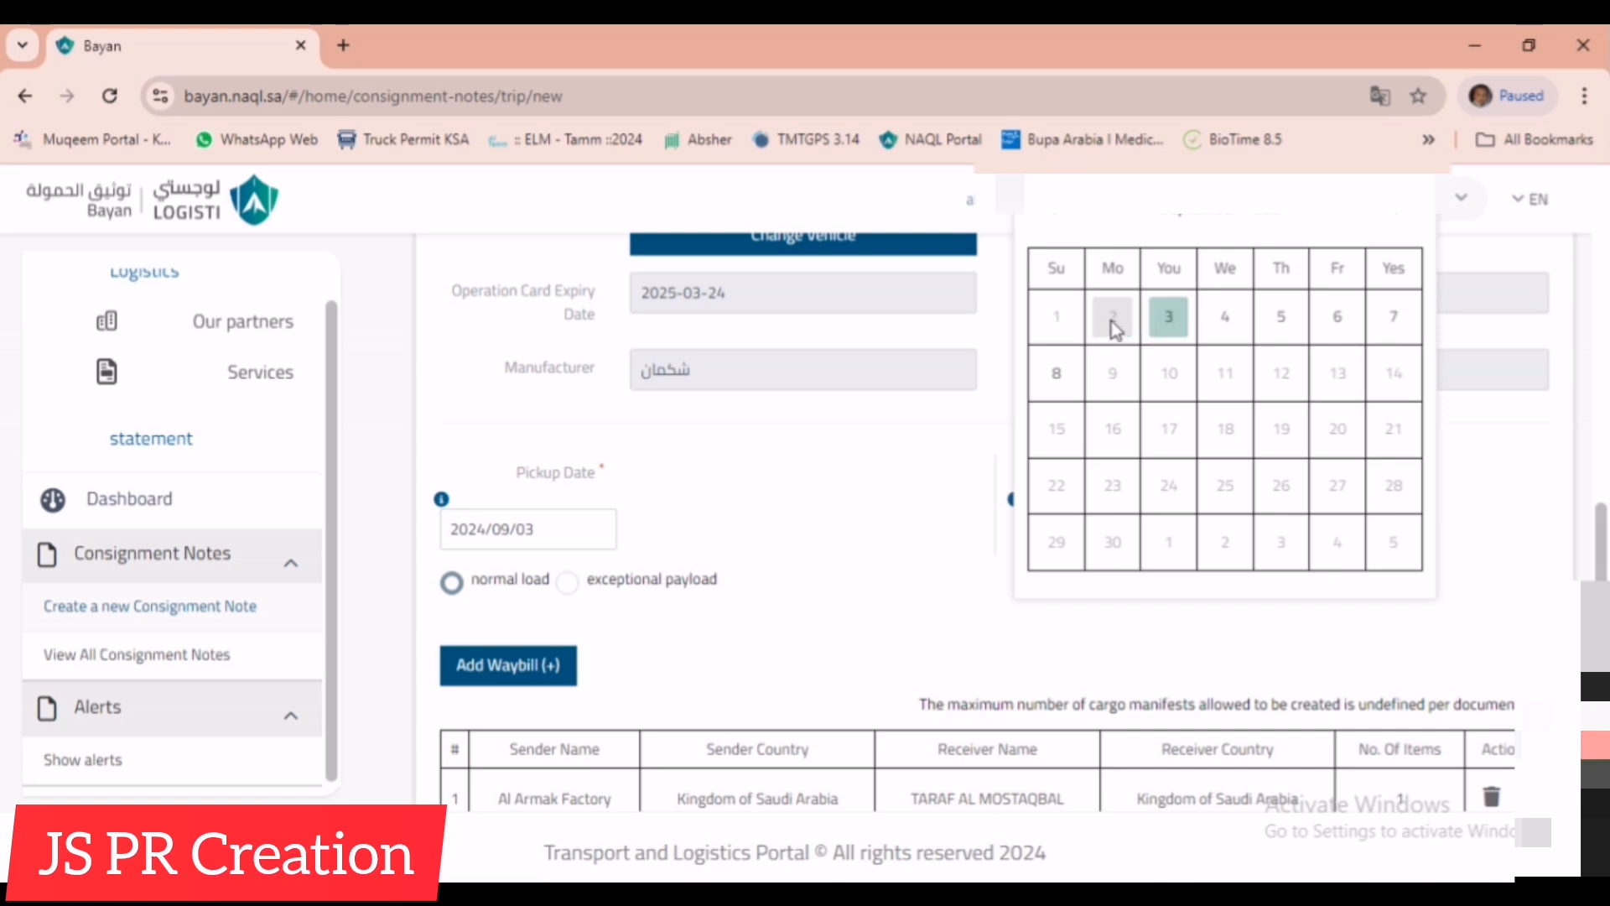
left_click(894, 570)
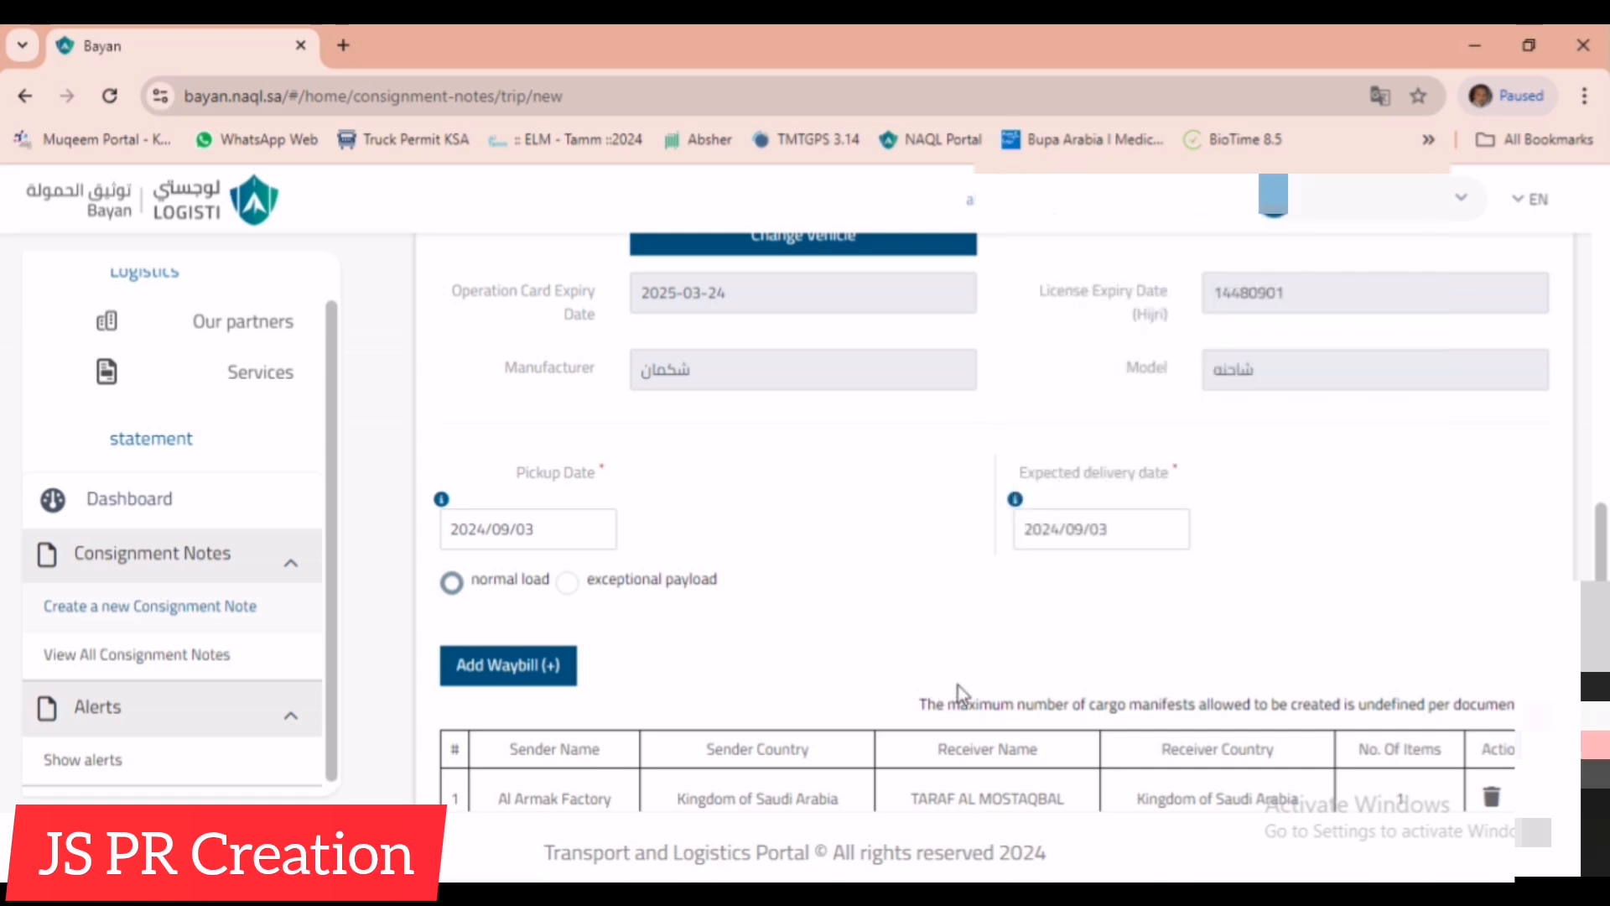
Submit the consignment note with Create and confirm the 'successfully created' message with Ok
scroll(970, 635, "down", 2)
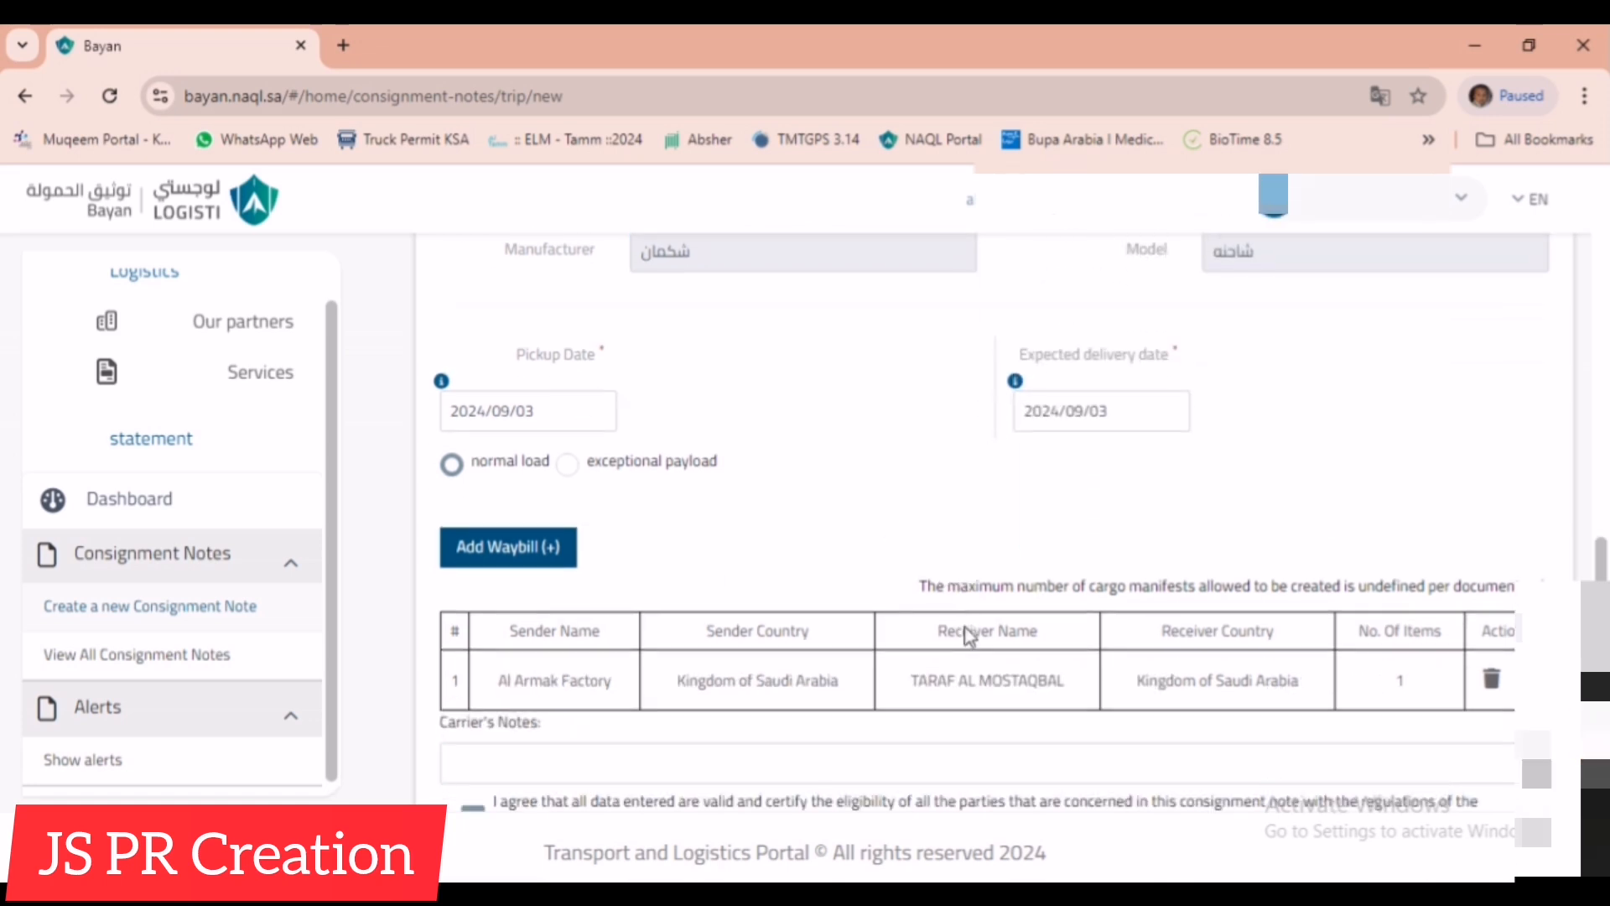
scroll(1158, 564, "down", 7)
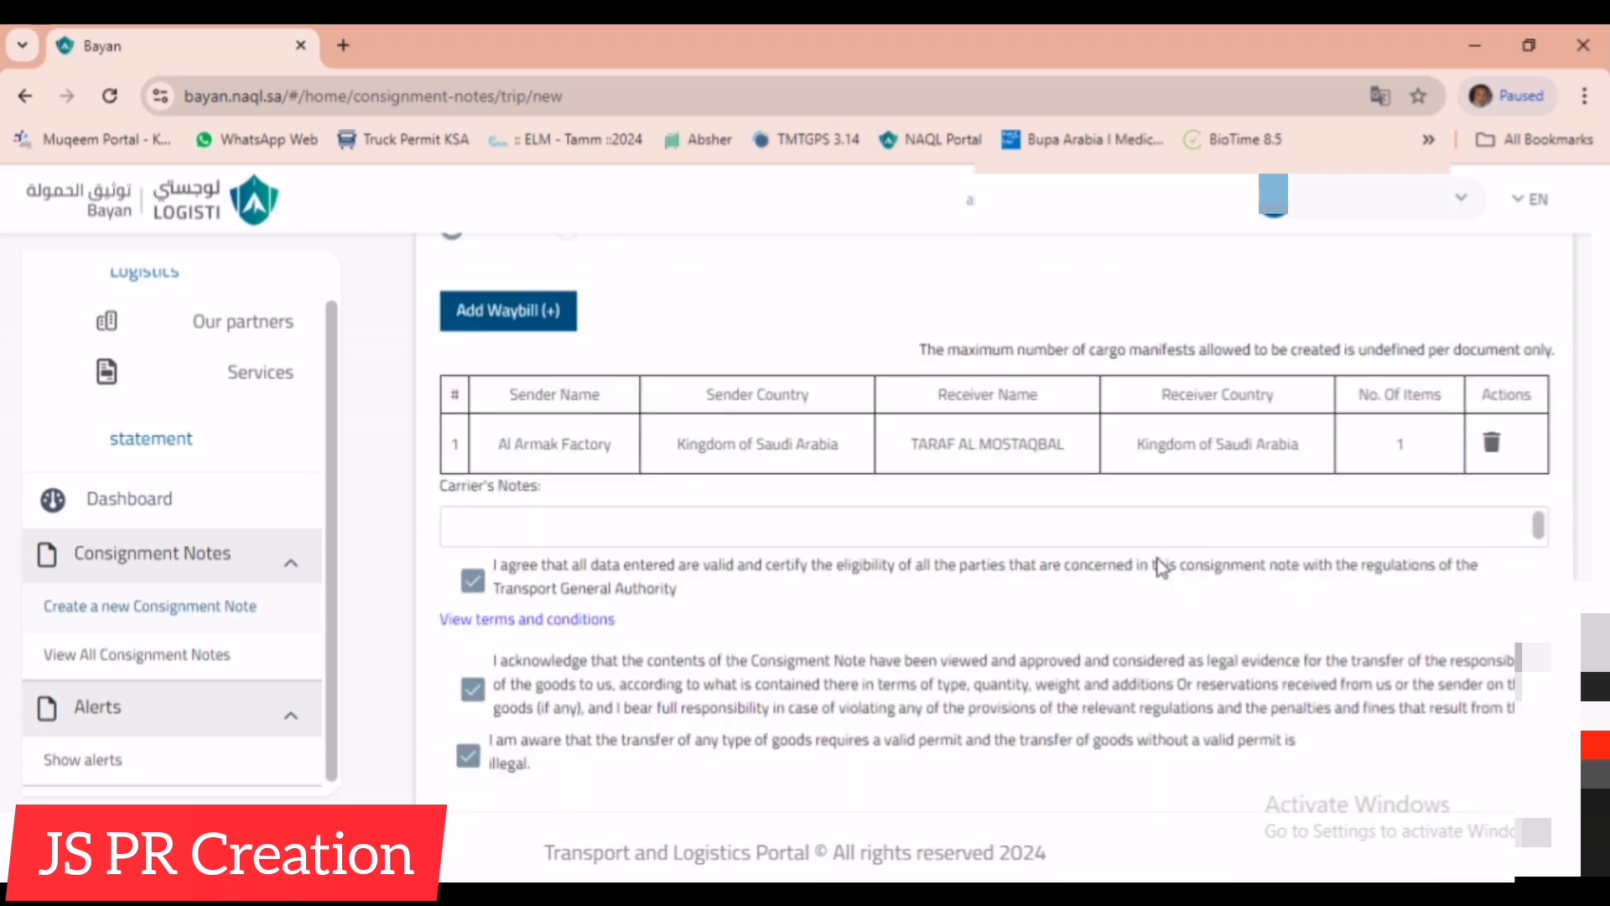
left_click(546, 619)
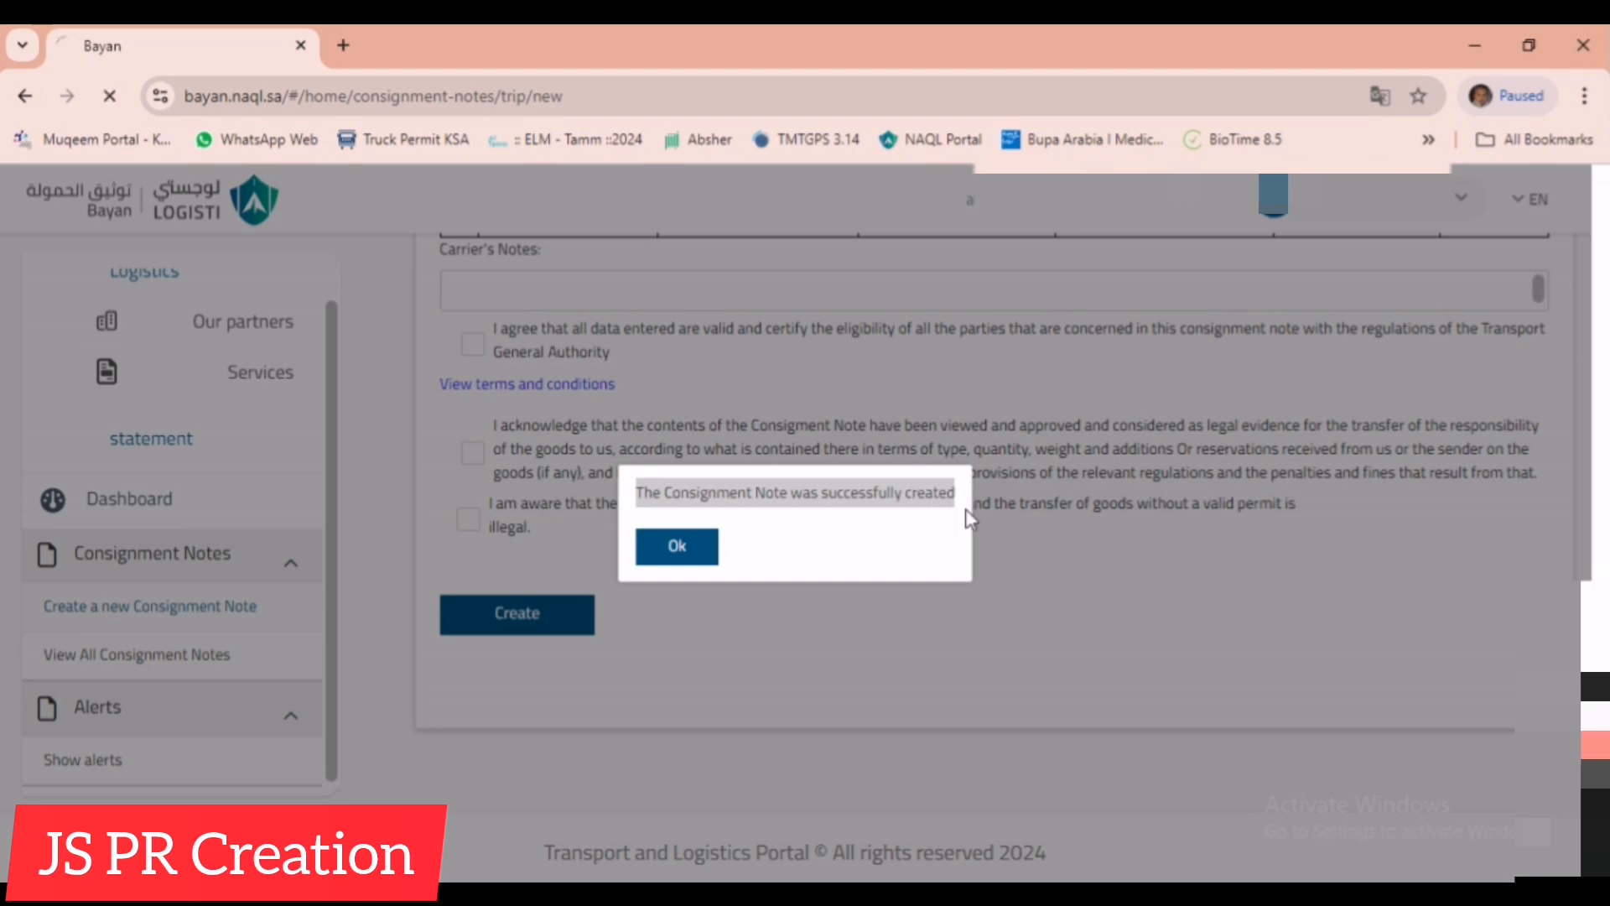
left_click(676, 549)
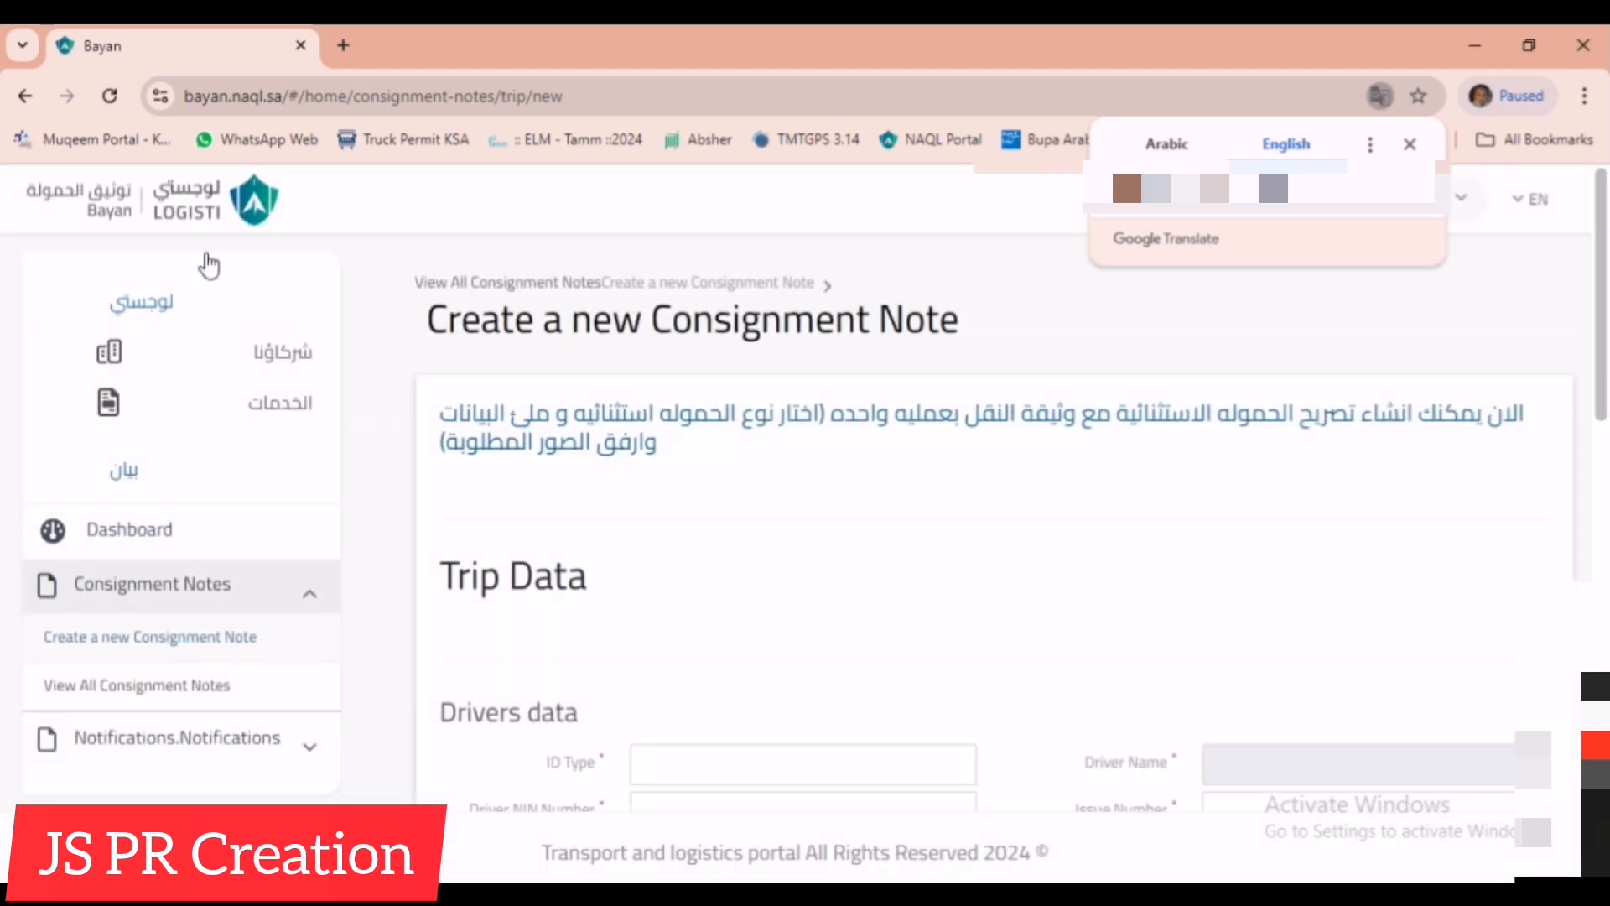
Dismiss the translation prompt and open the new note from View All Consignment Notes
left_click(1410, 146)
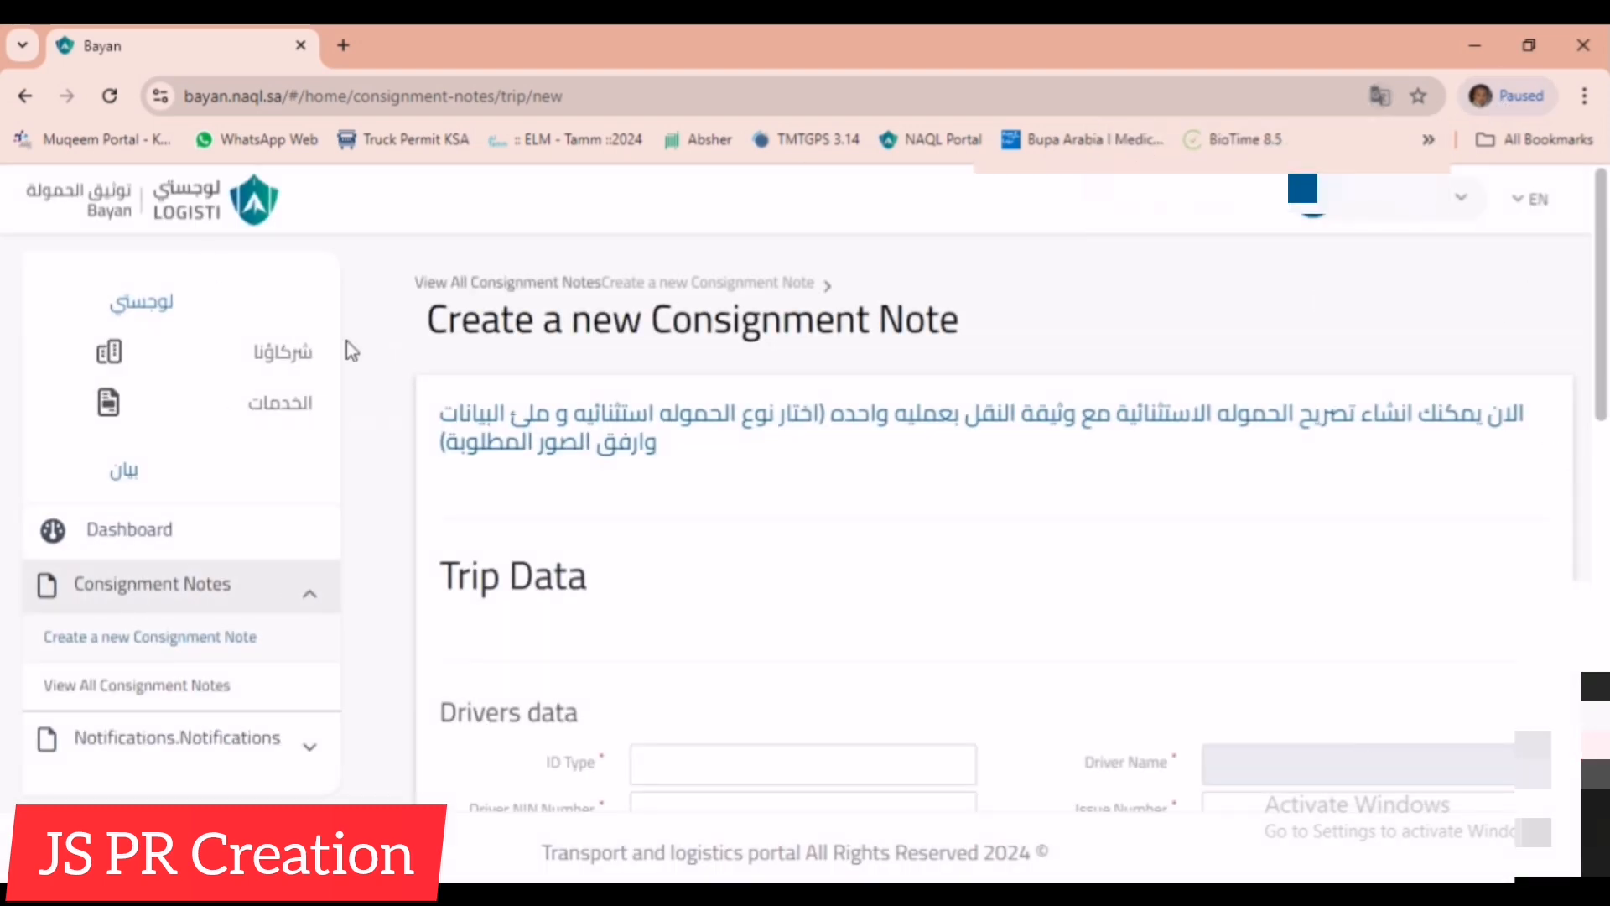
left_click(119, 688)
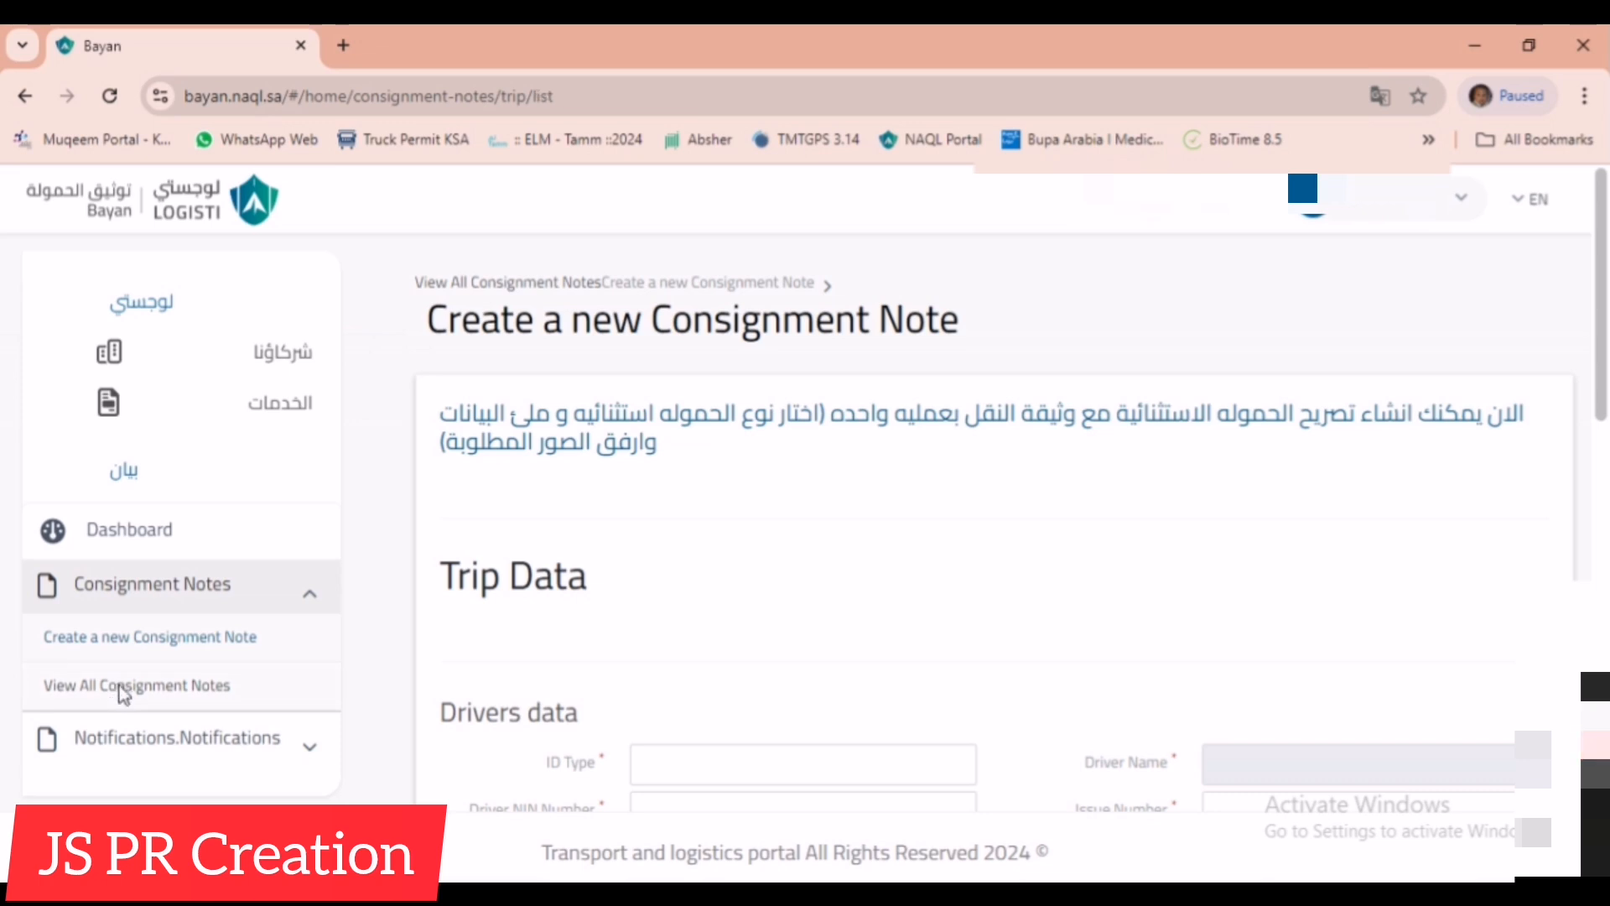
scroll(1158, 565, "down", 2)
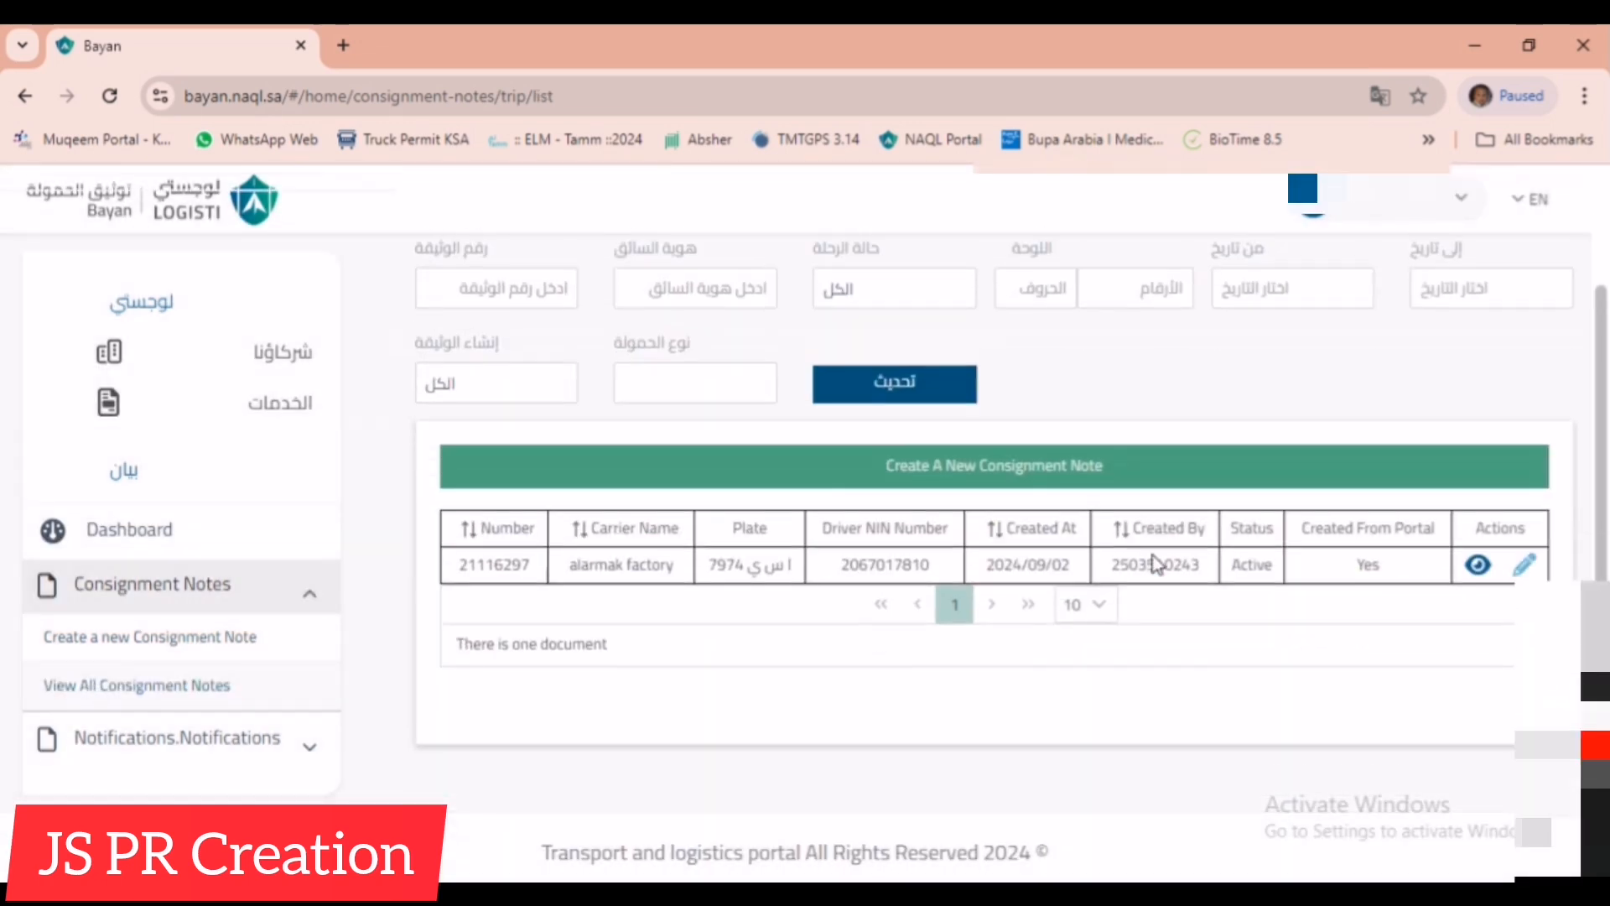
scroll(1157, 564, "up", 2)
left_click_drag(463, 722, 1466, 729)
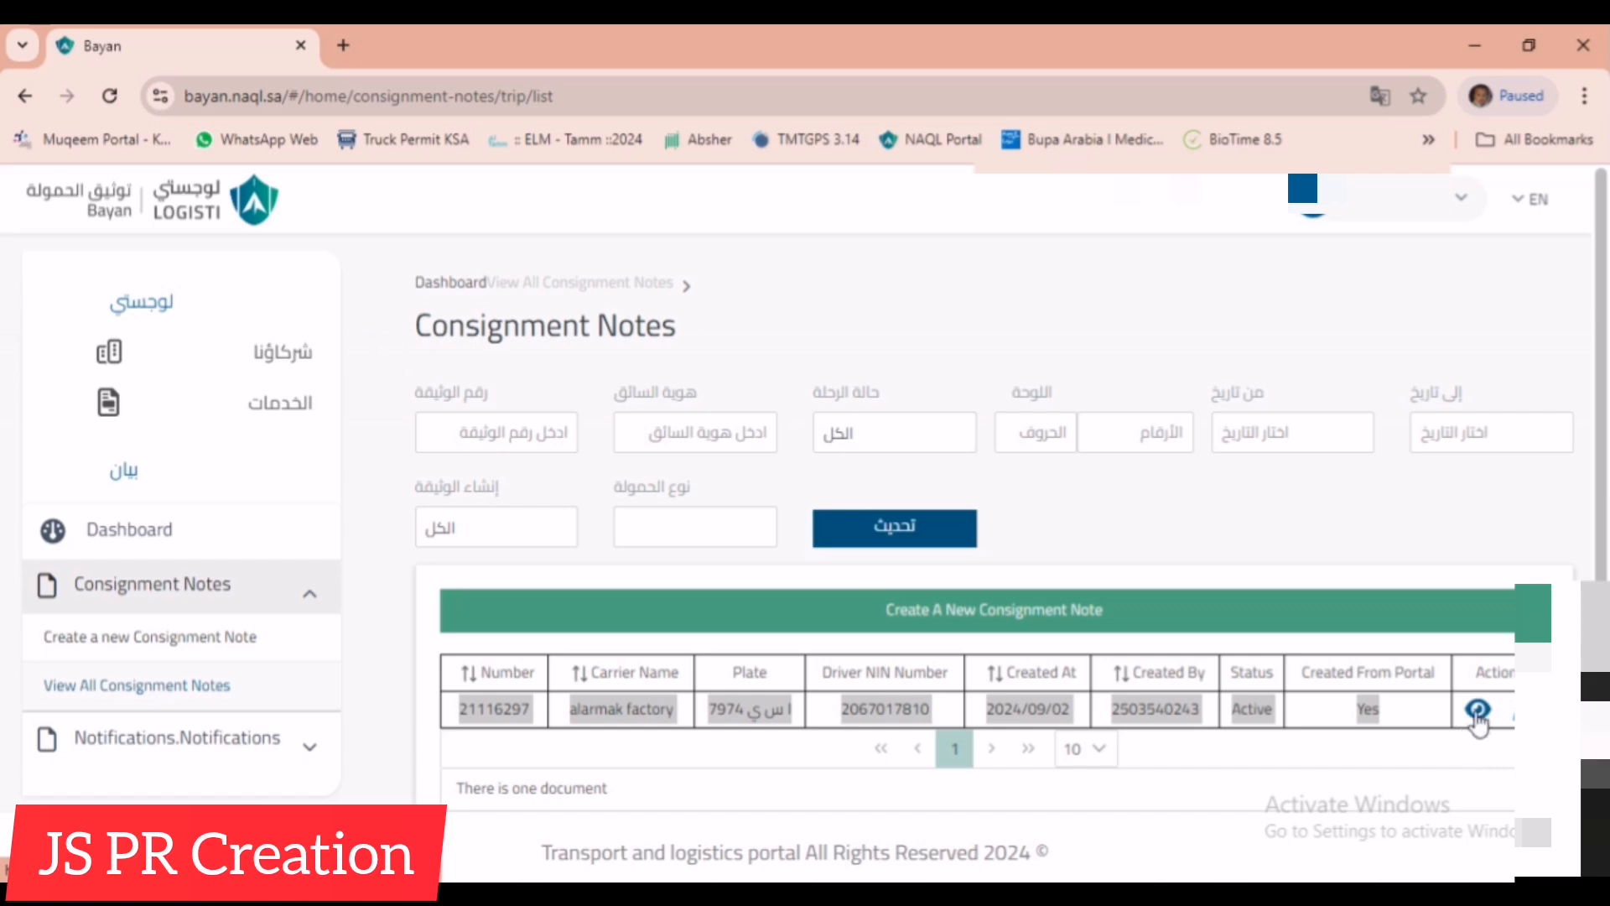
left_click(1477, 712)
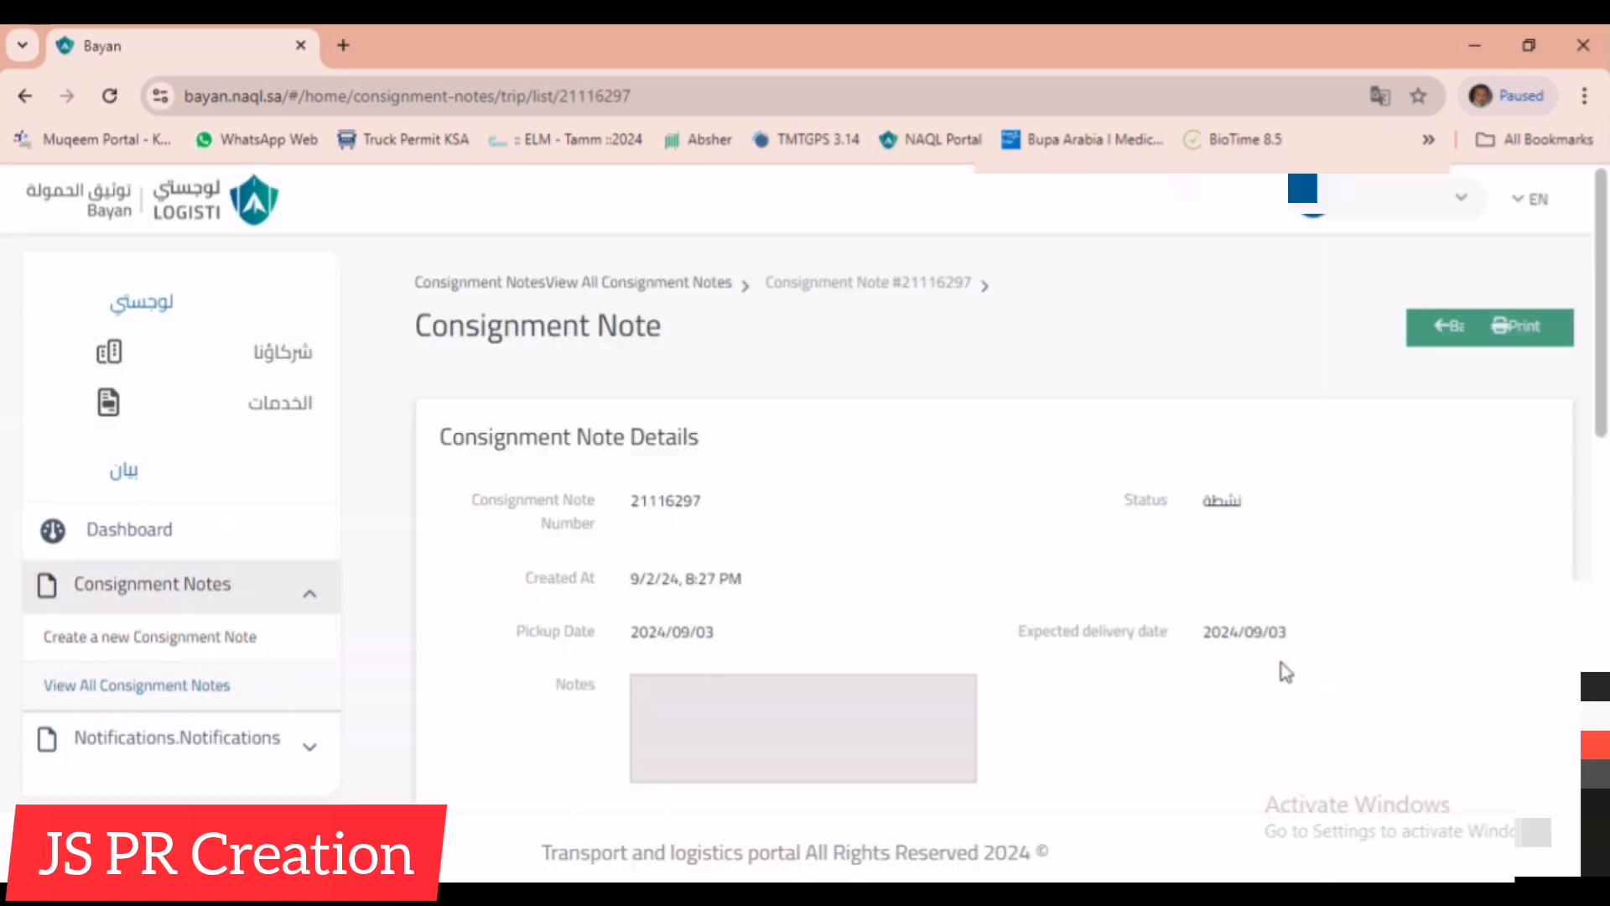
Review the Active note's details with its Al Armak Factory waybill and send it to print
scroll(1286, 671, "down", 10)
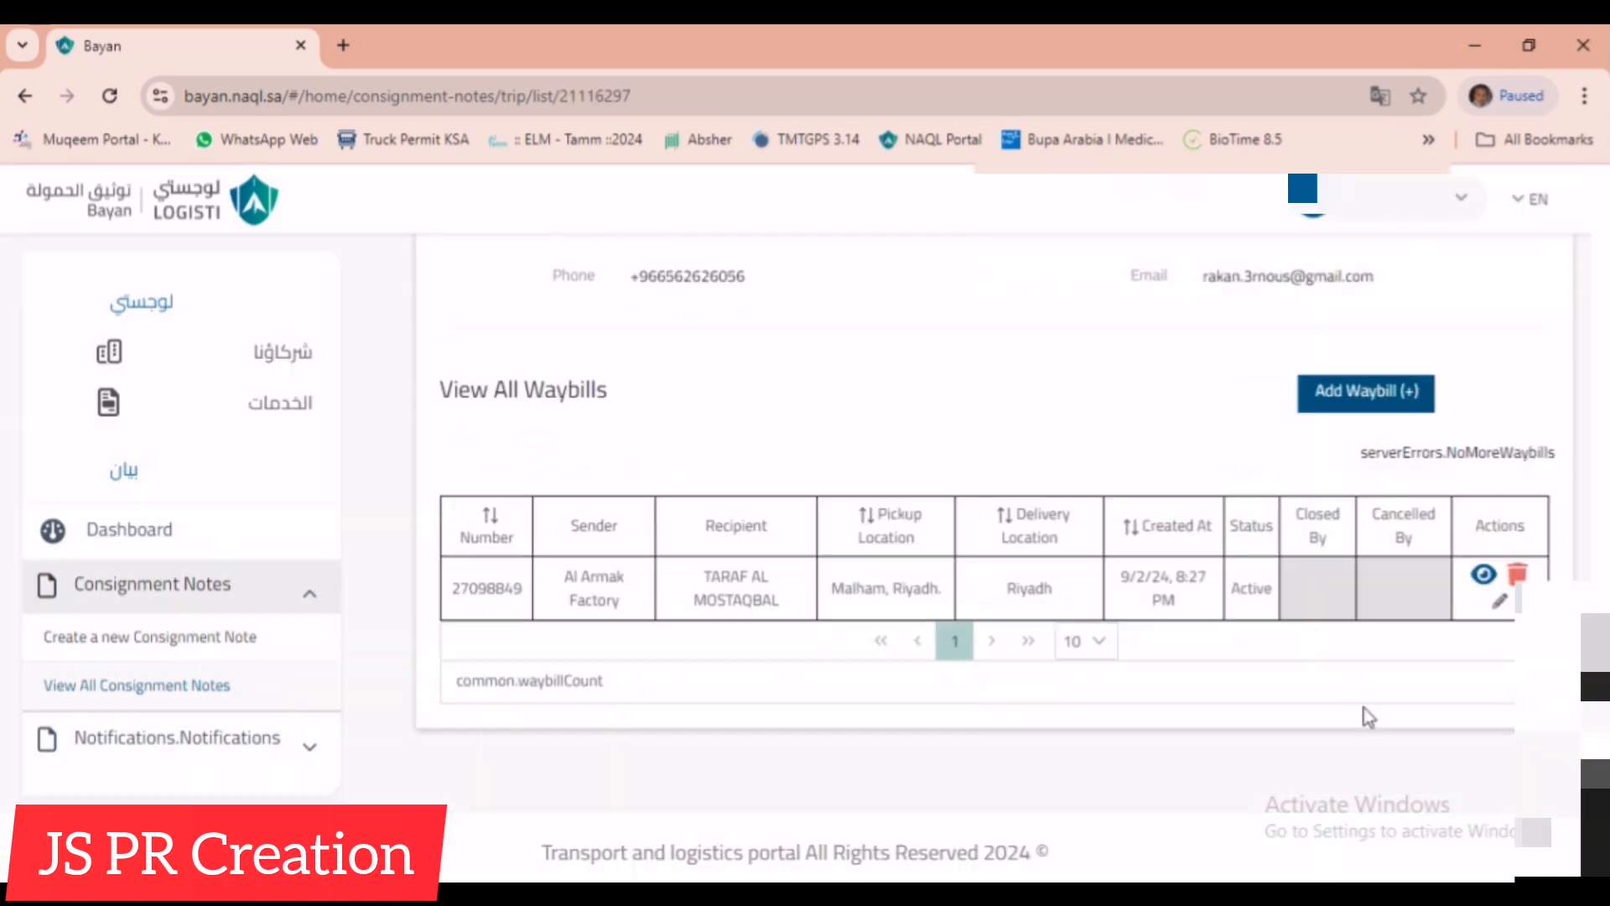
scroll(1062, 753, "up", 10)
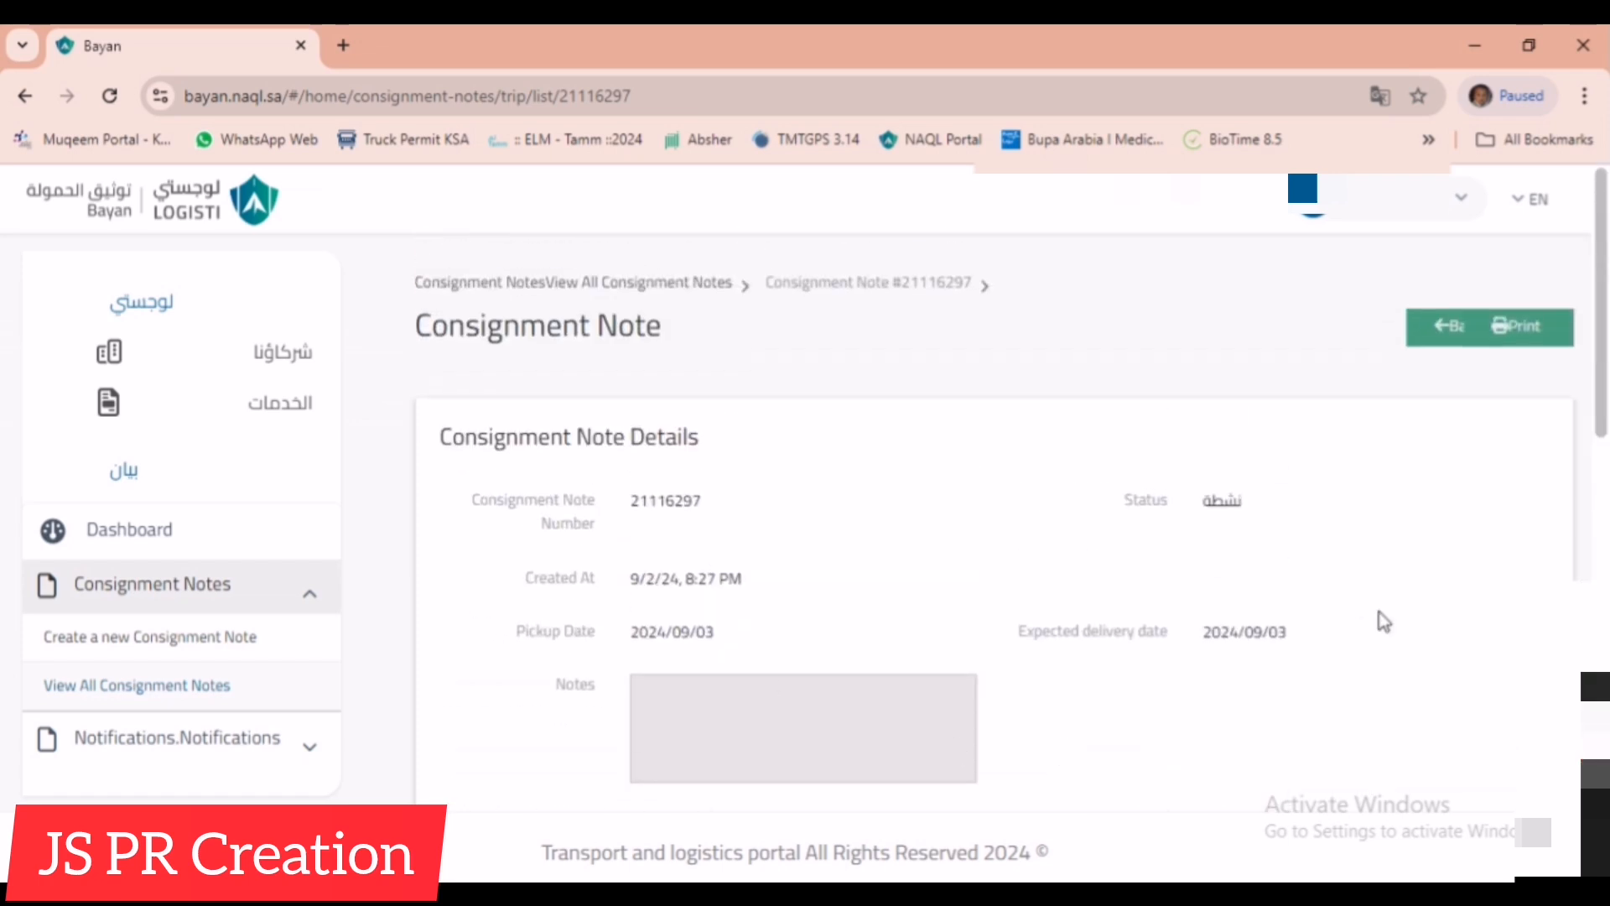
scroll(1376, 619, "down", 10)
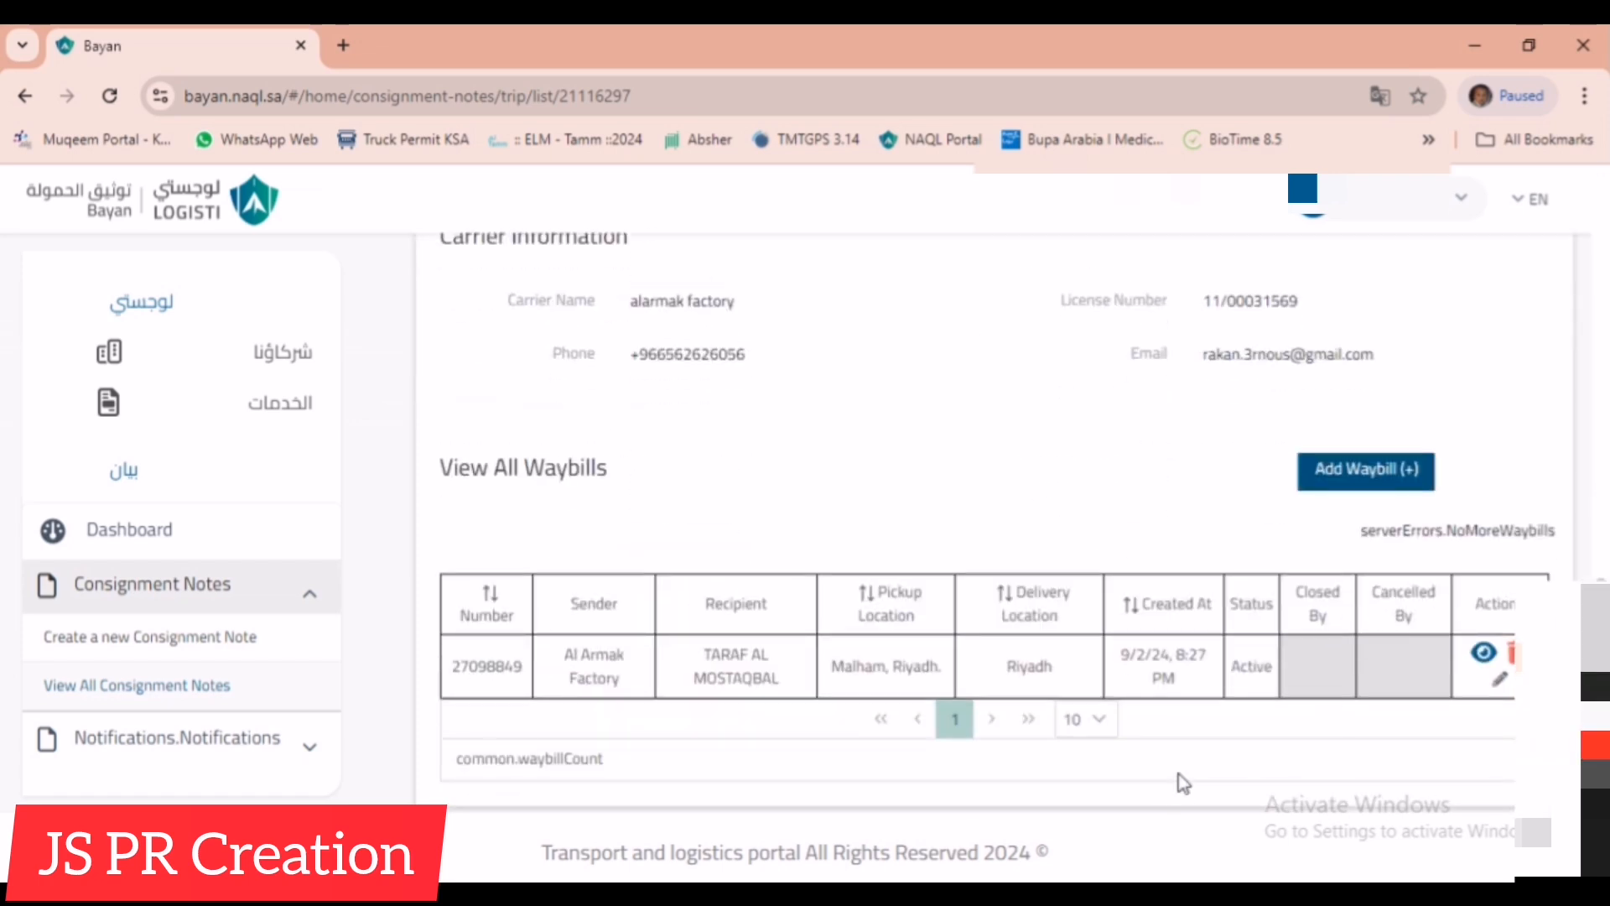
scroll(1183, 783, "up", 10)
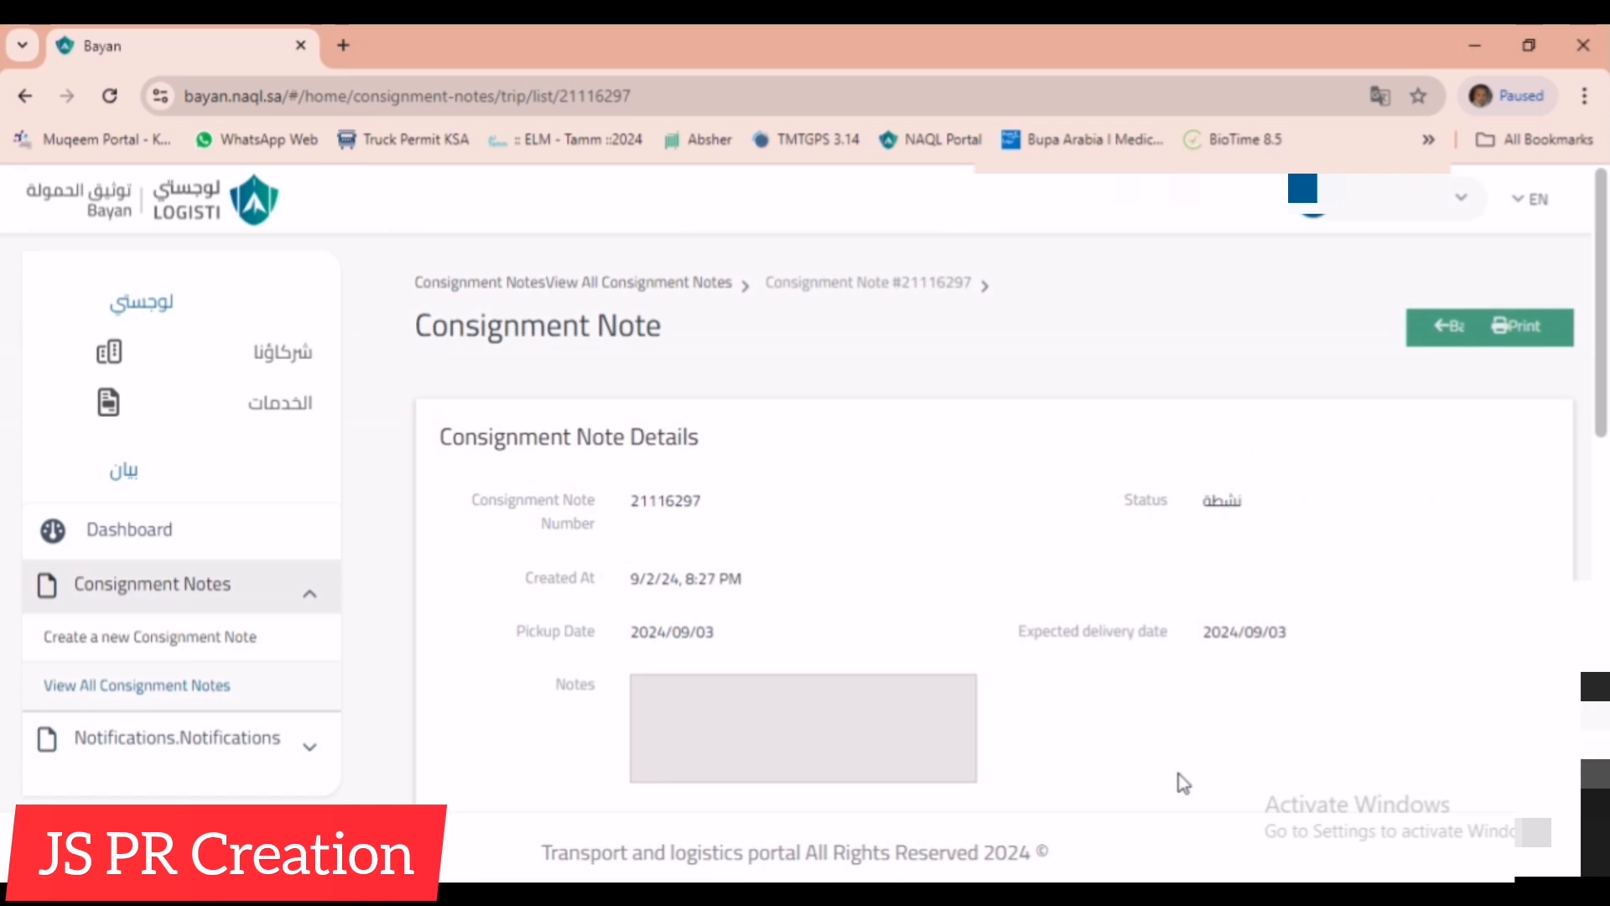
left_click(1522, 327)
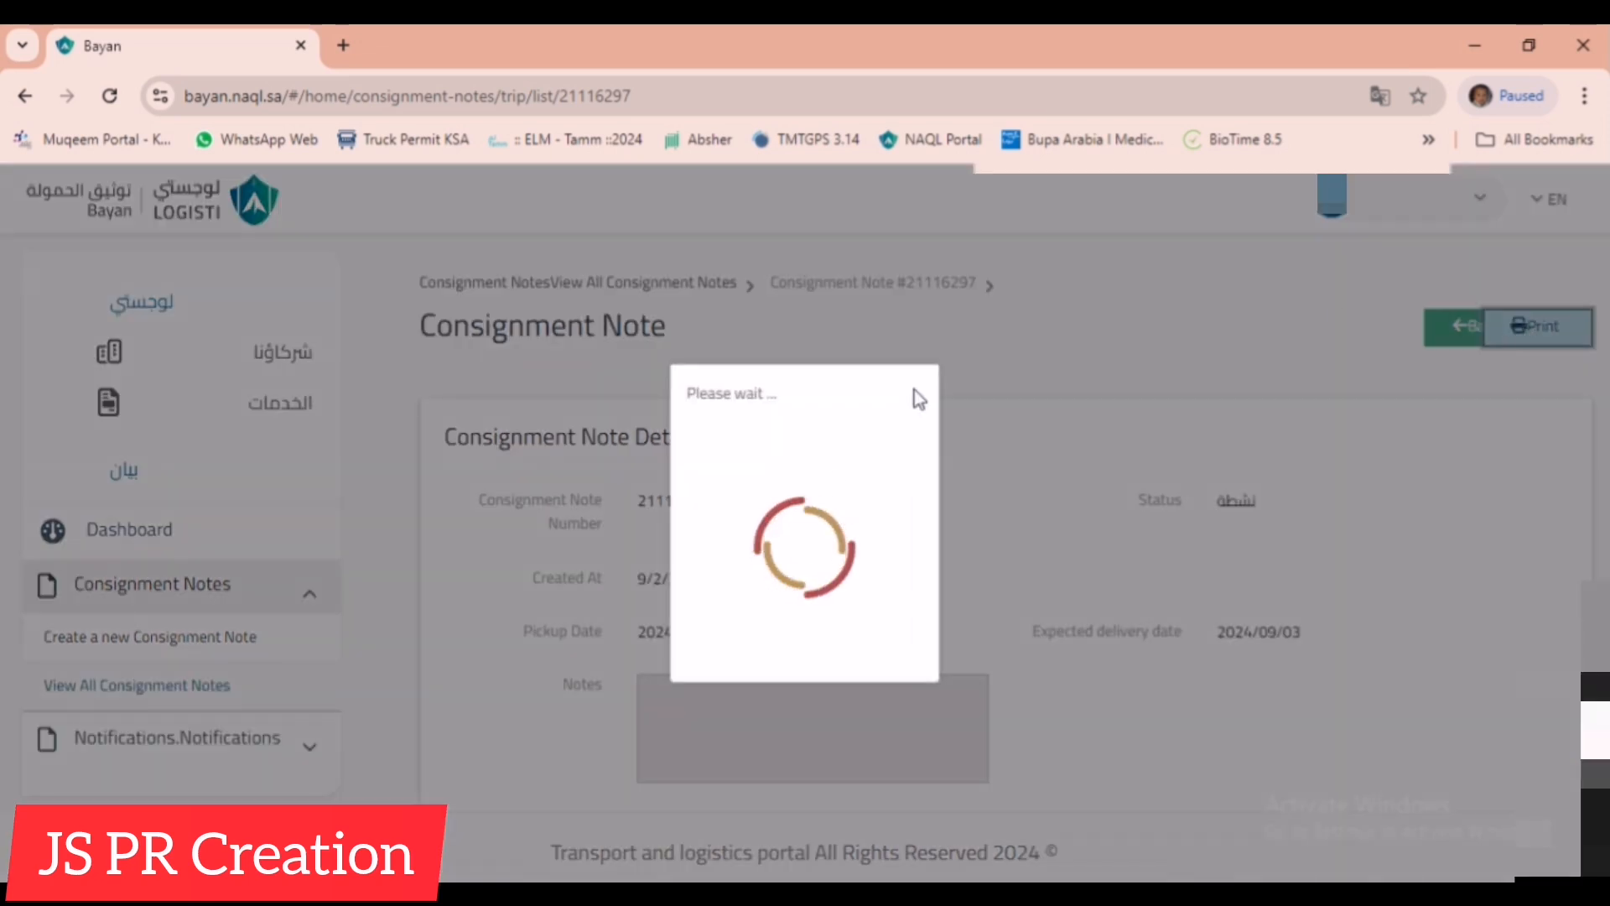